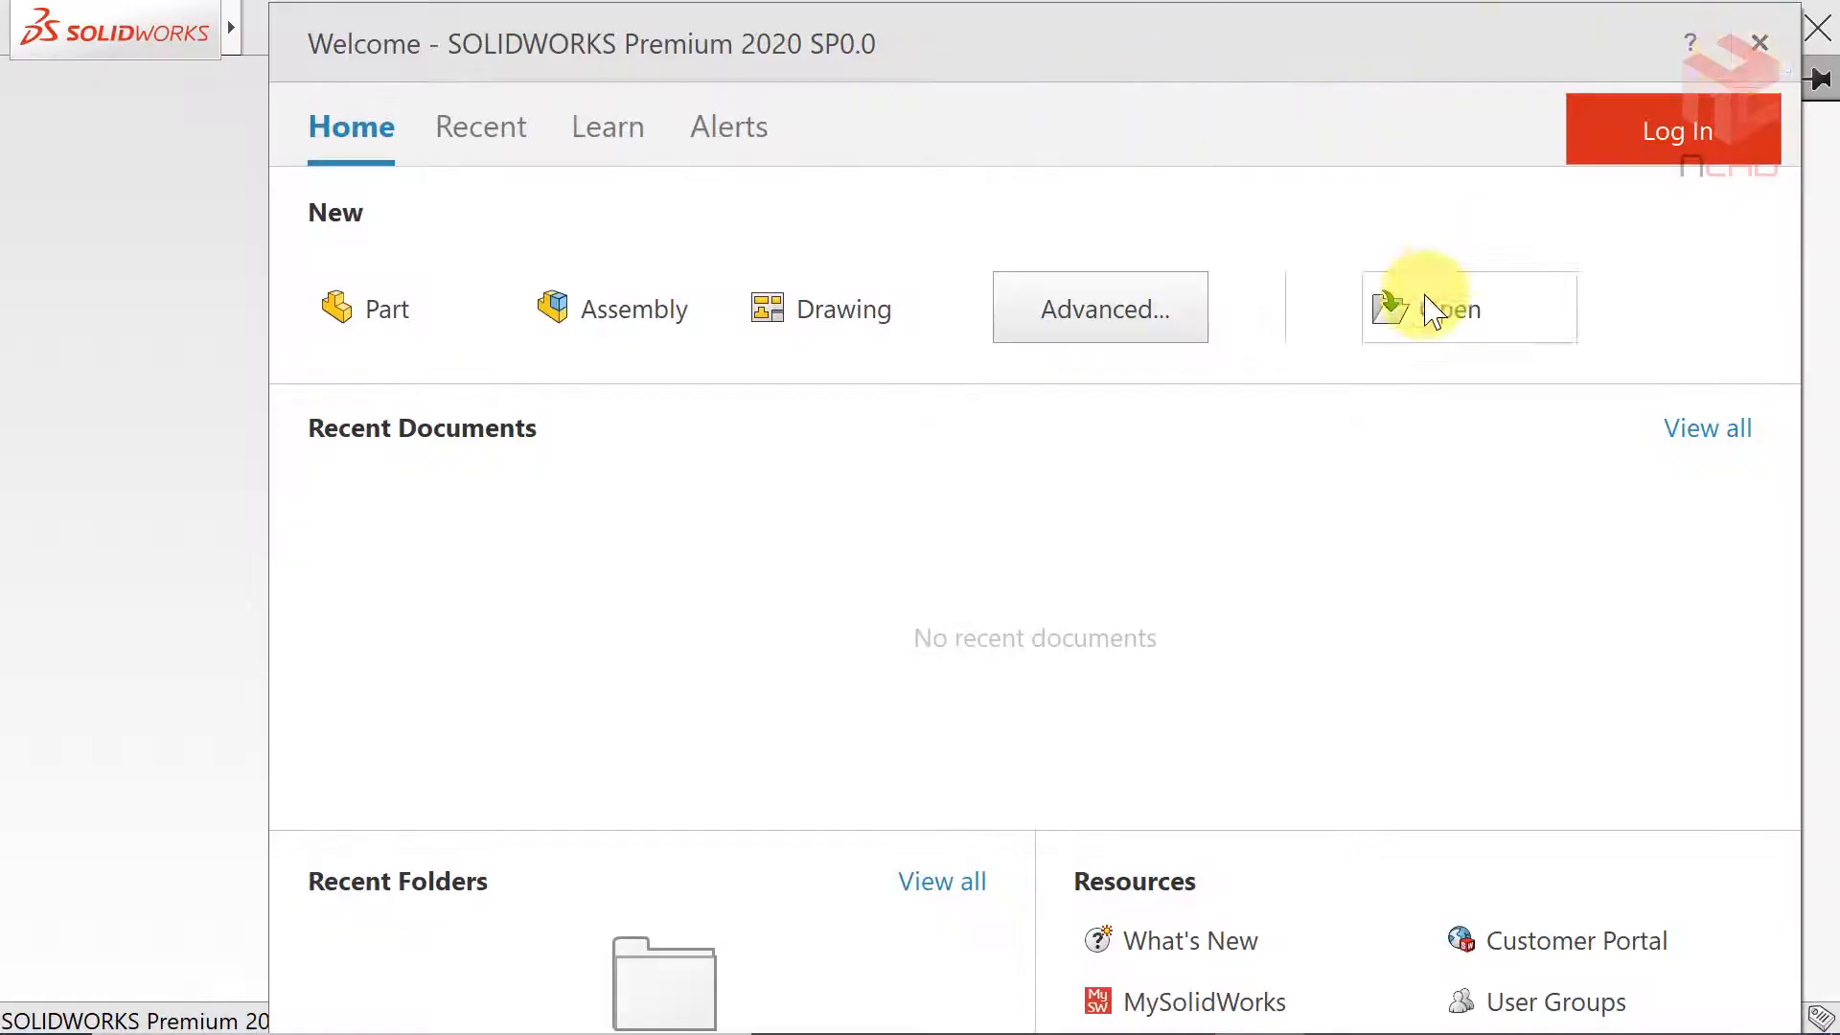
Open the part files faucet.sldprt and faucet_handle.sldprt from the Faucet Subassembly folder.
{"action": "left_click", "coordinate": [1428, 308]}
{"action": "left_click", "coordinate": [850, 479]}
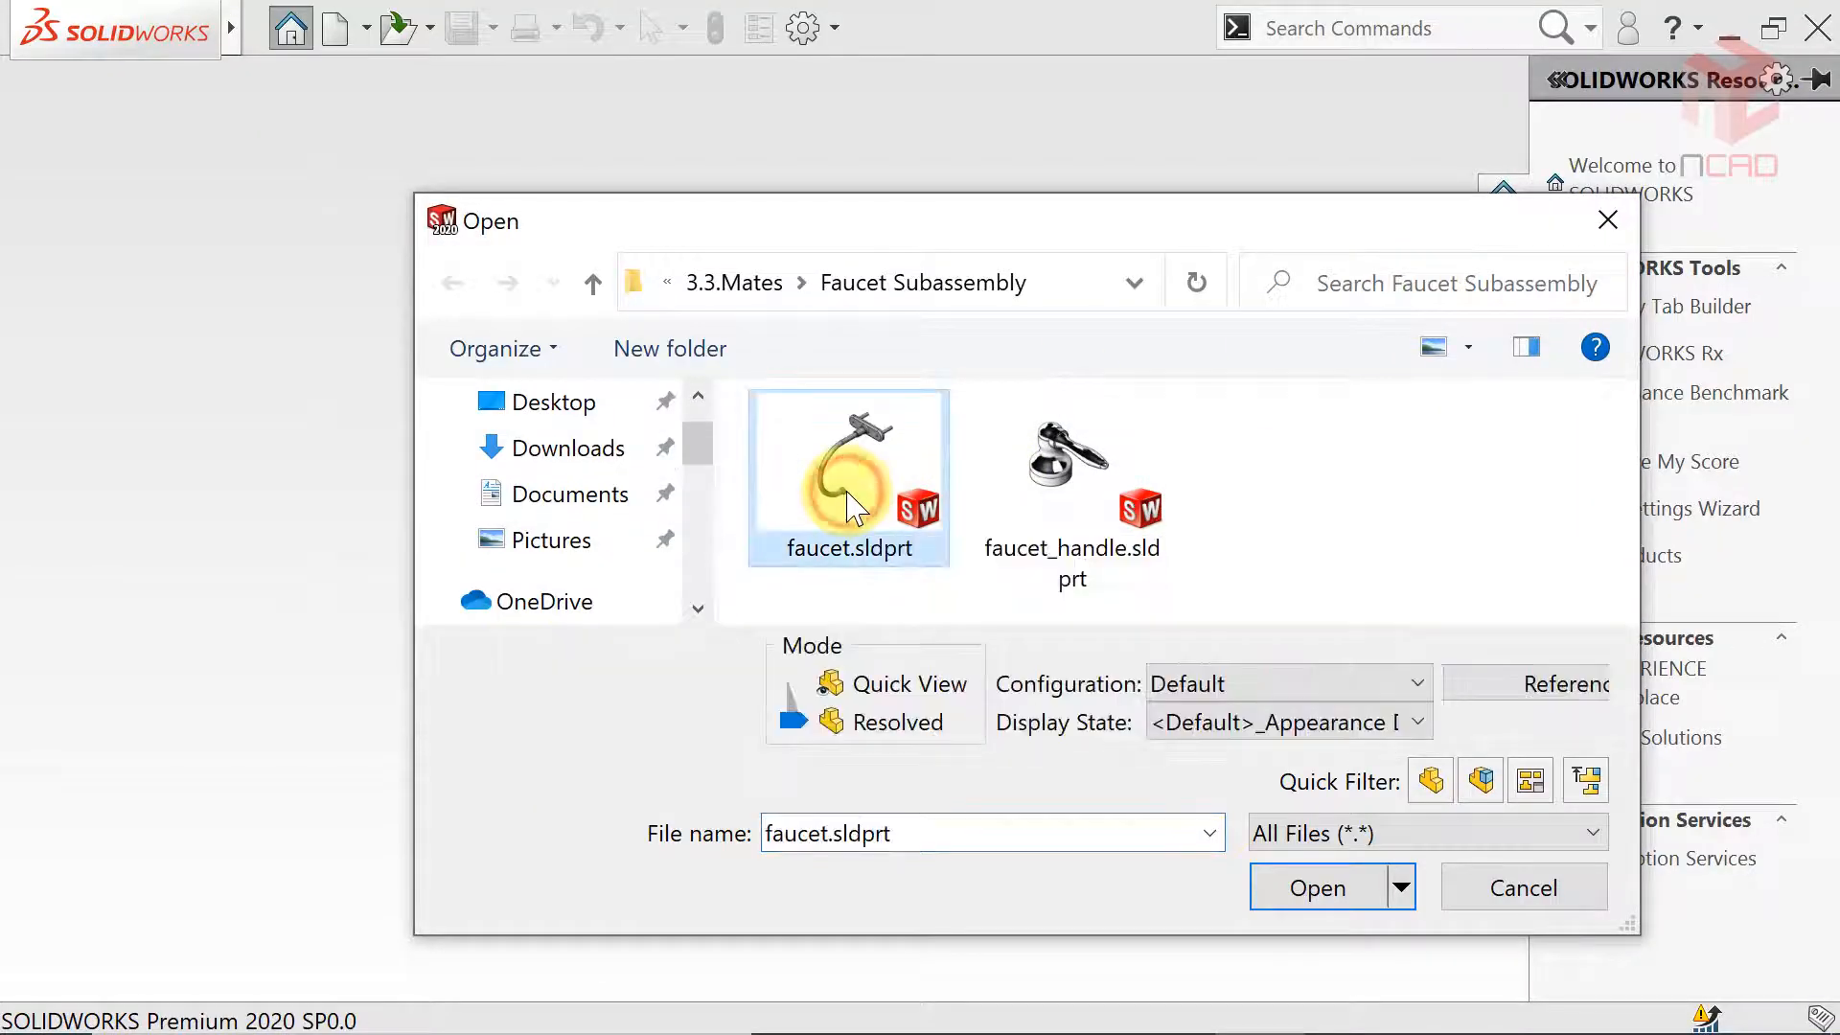
{"action": "double_click", "coordinate": [850, 499]}
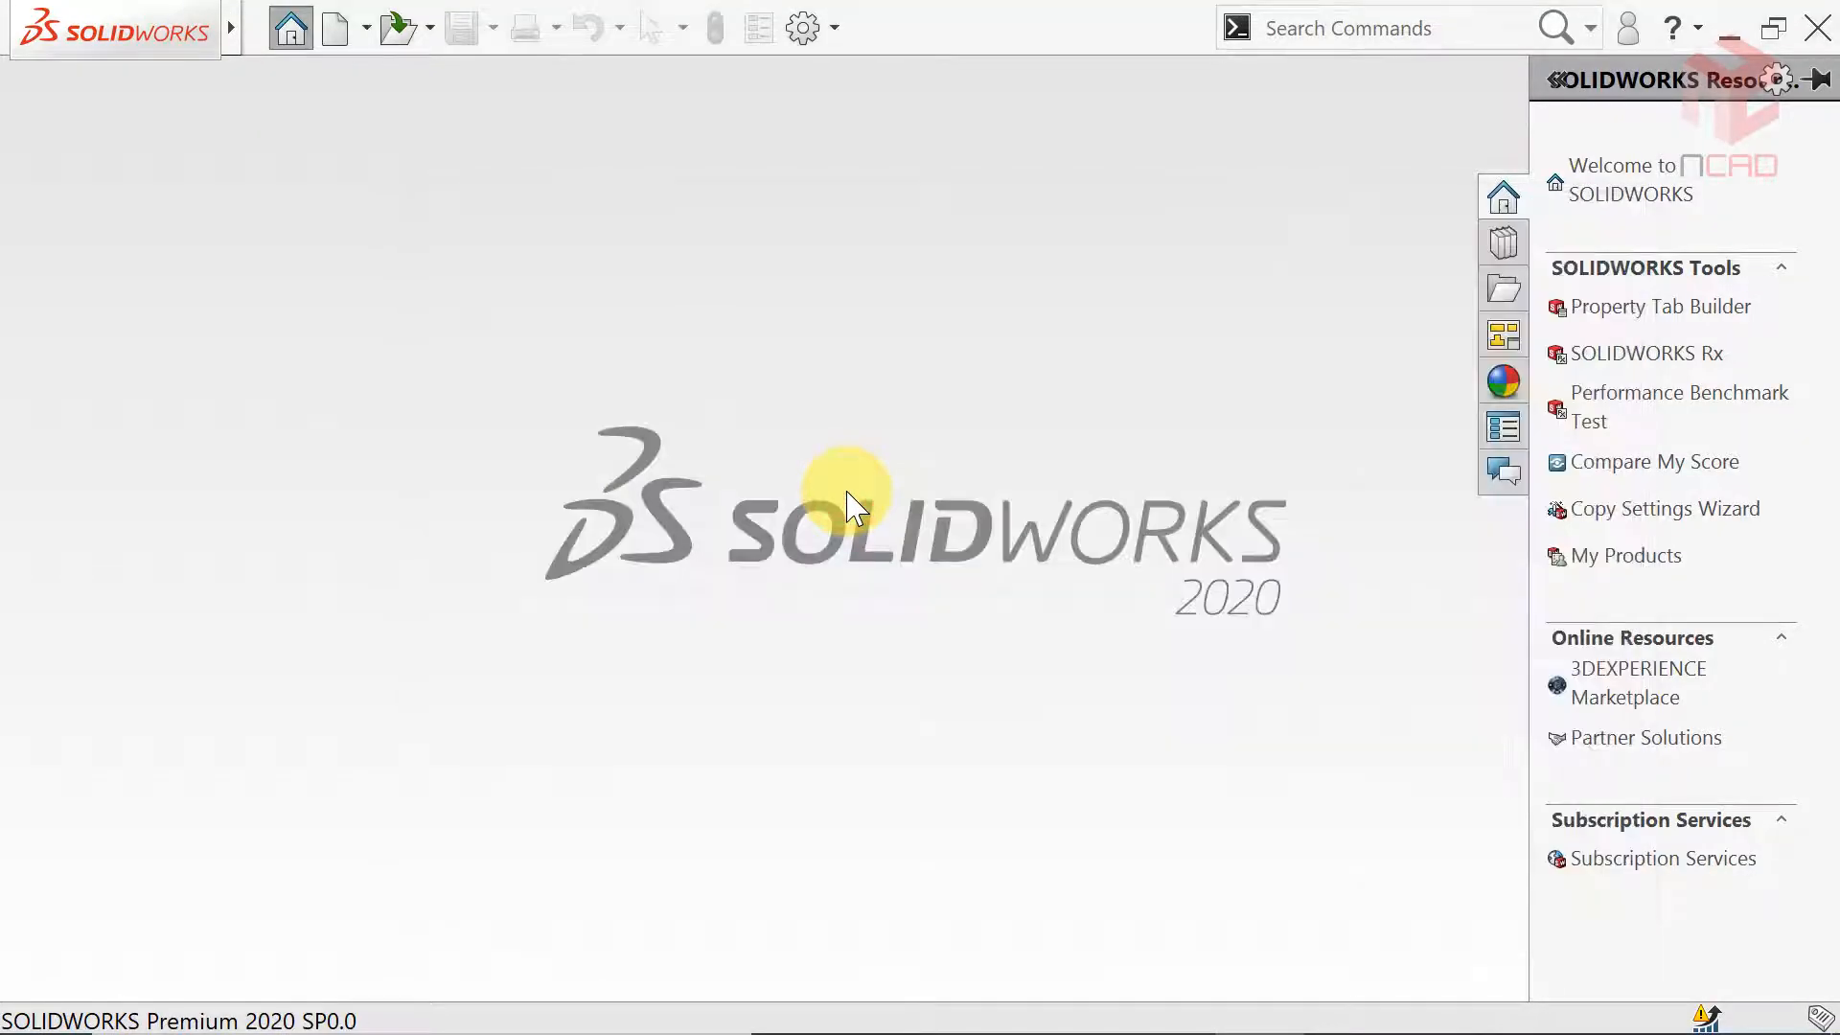
{"action": "middle_click_drag", "start_coordinate": [848, 493], "coordinate": [1176, 445]}
{"action": "left_click", "coordinate": [818, 451]}
{"action": "left_click", "coordinate": [395, 42]}
{"action": "double_click", "coordinate": [1073, 473]}
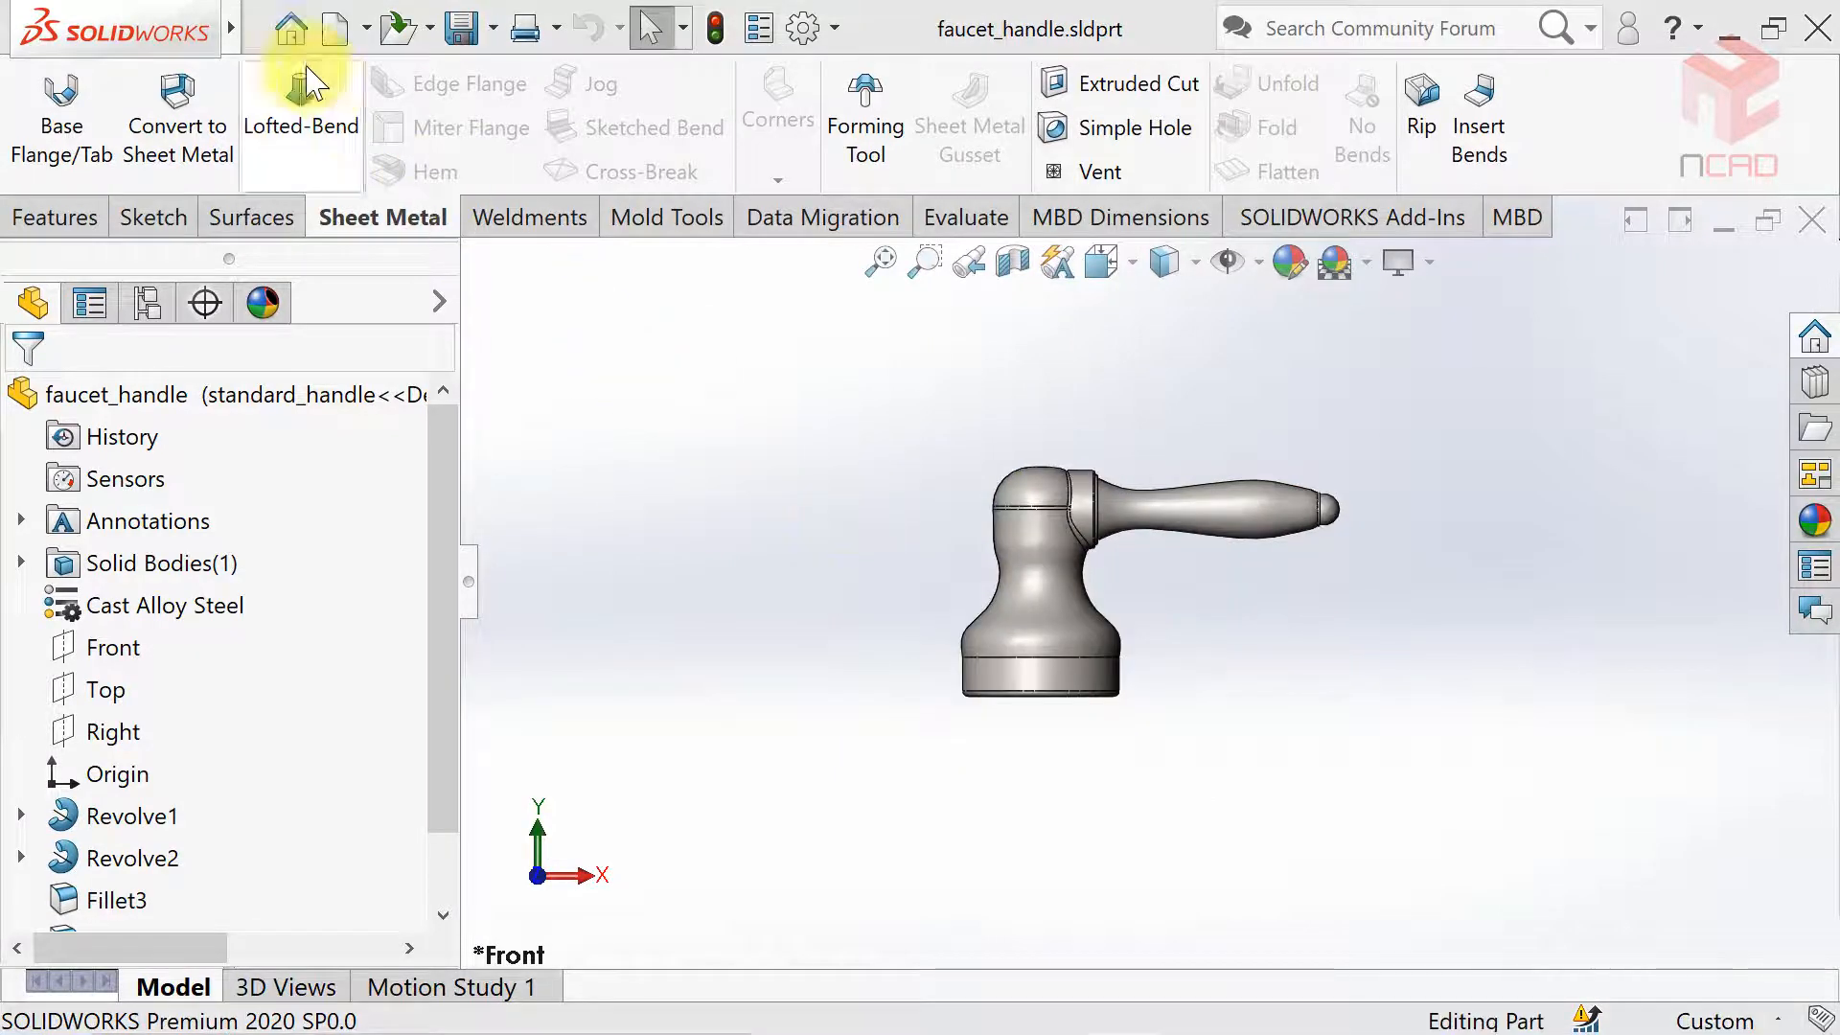
Create a new document from the Assembly template.
{"action": "left_click", "coordinate": [259, 28]}
{"action": "left_click", "coordinate": [288, 113]}
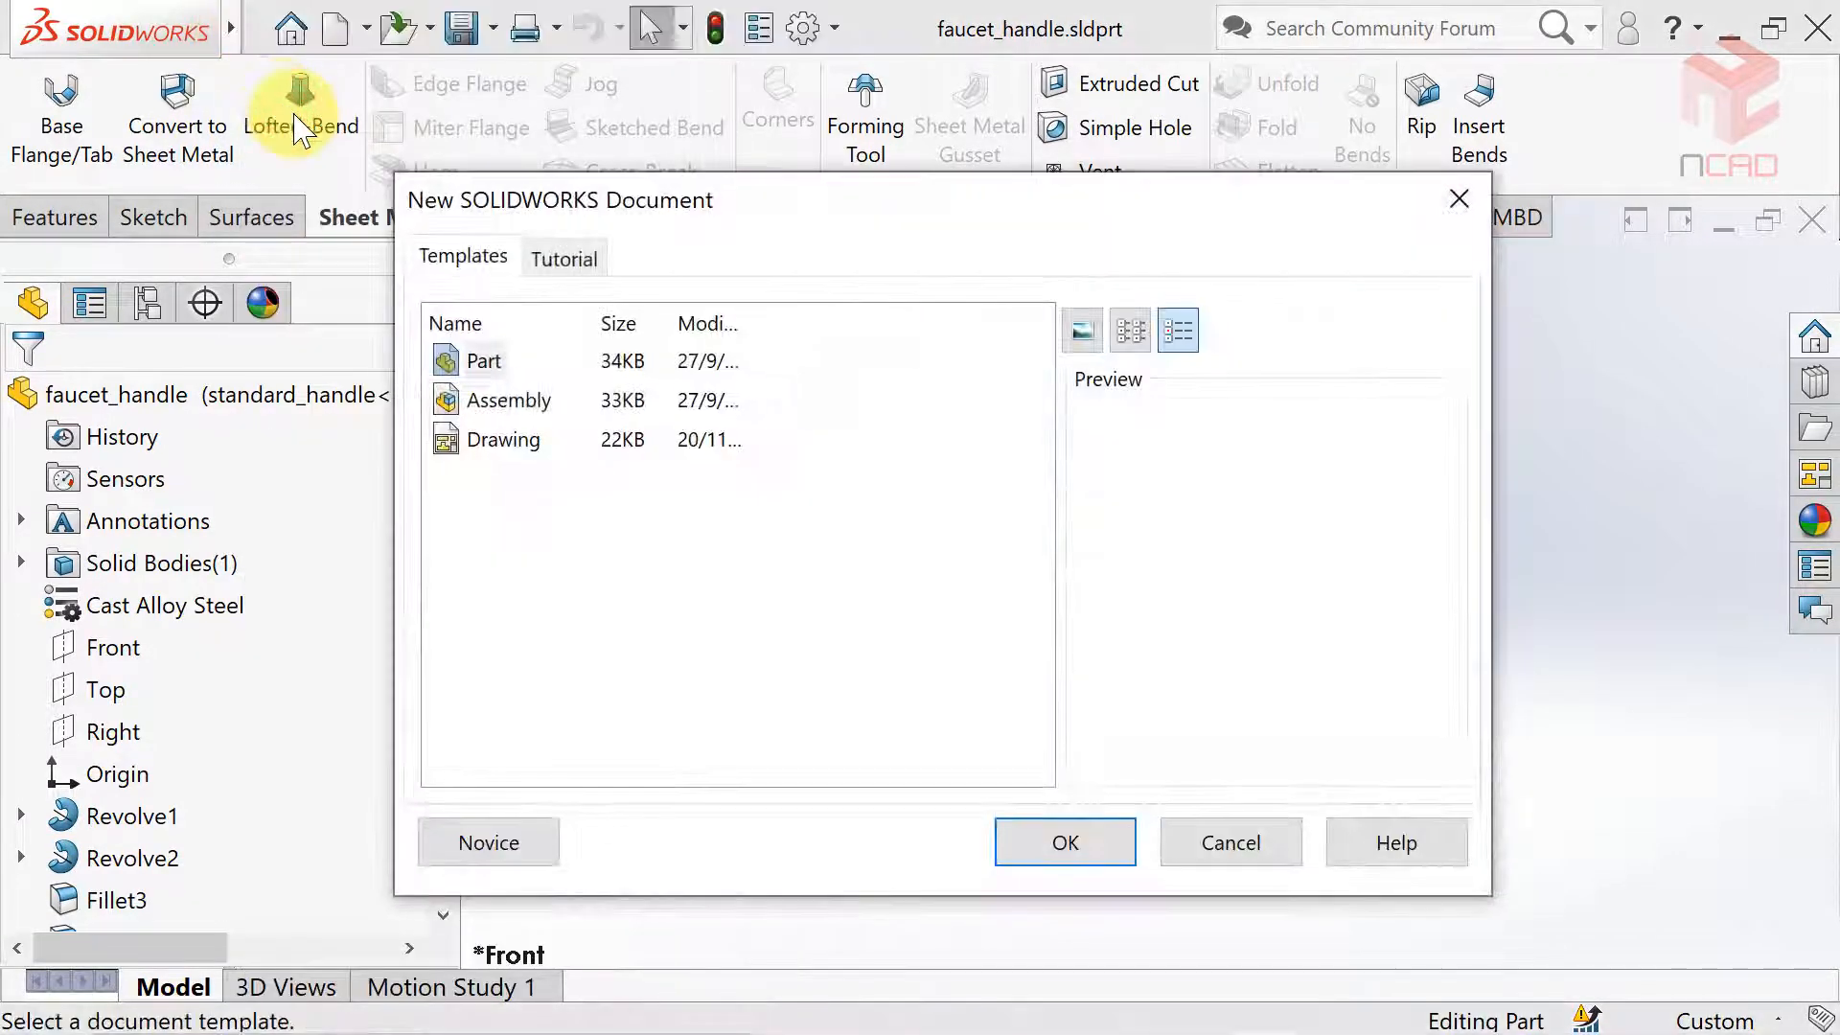
{"action": "left_click", "coordinate": [501, 401]}
{"action": "left_click", "coordinate": [1054, 843]}
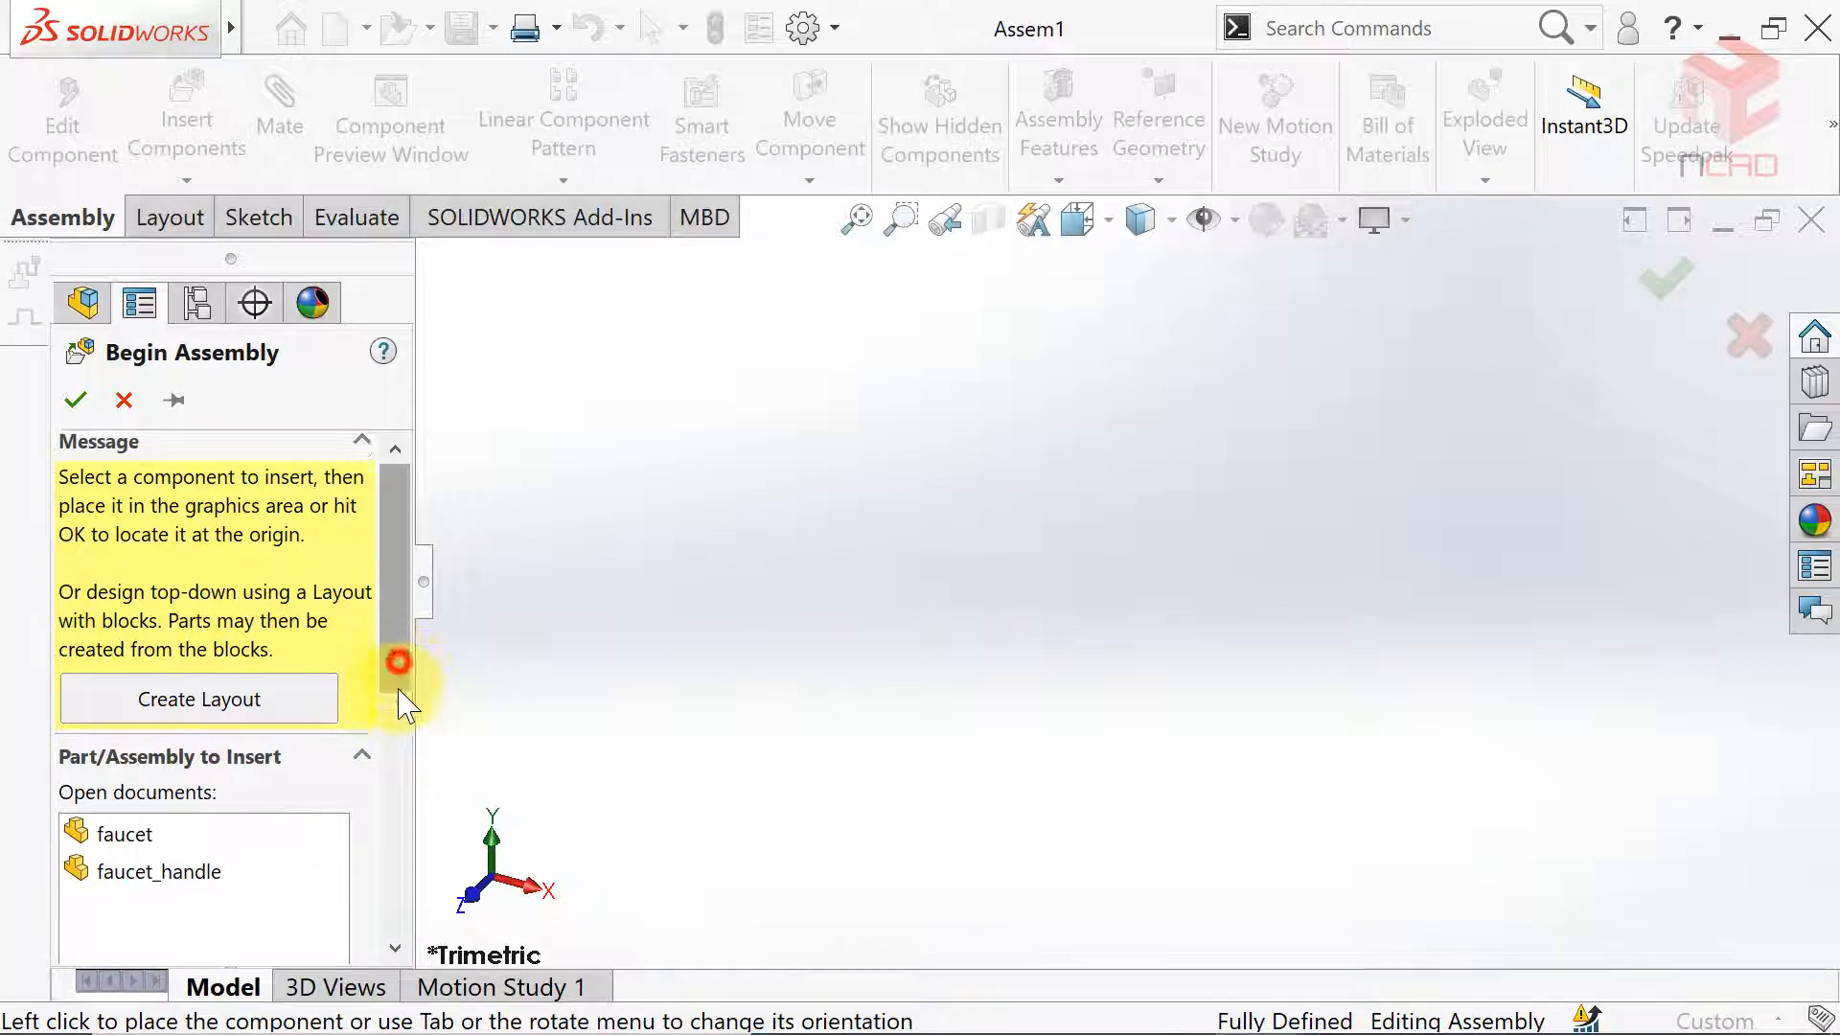
Insert the open faucet part as the first component of the new assembly.
{"action": "left_click_drag", "start_coordinate": [398, 698], "coordinate": [399, 752]}
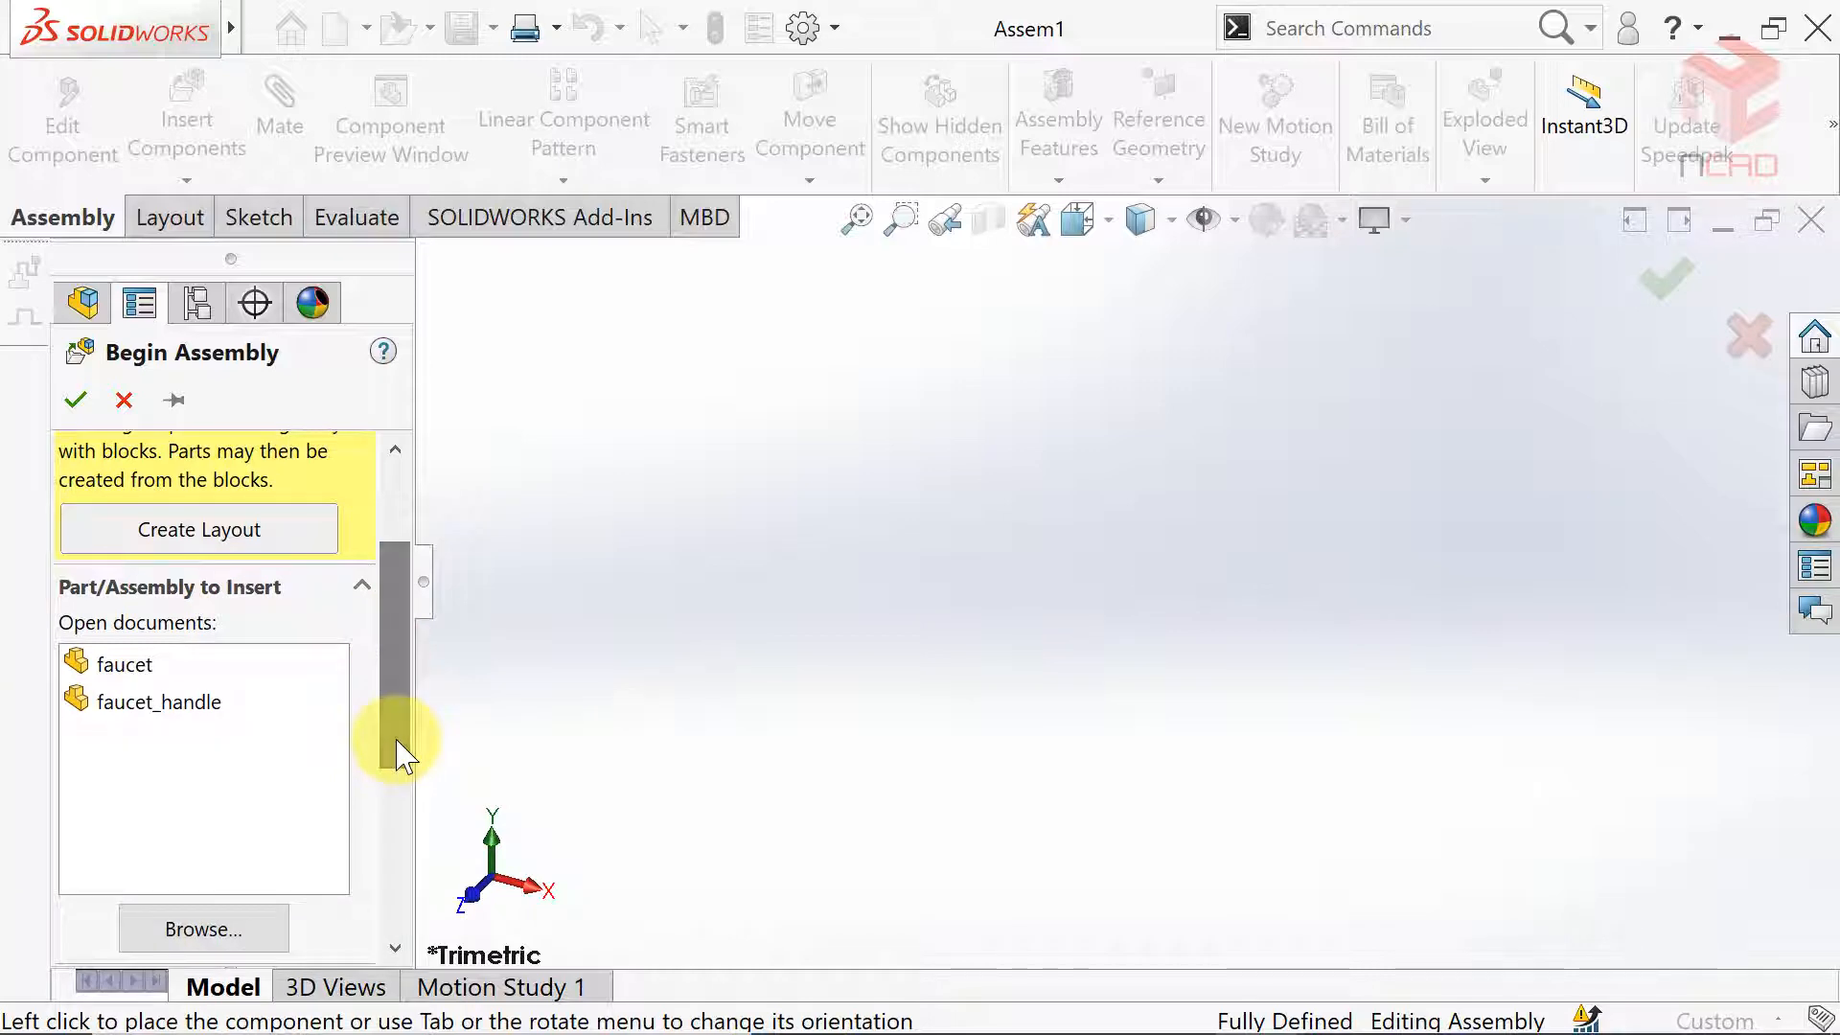
{"action": "left_click", "coordinate": [234, 930]}
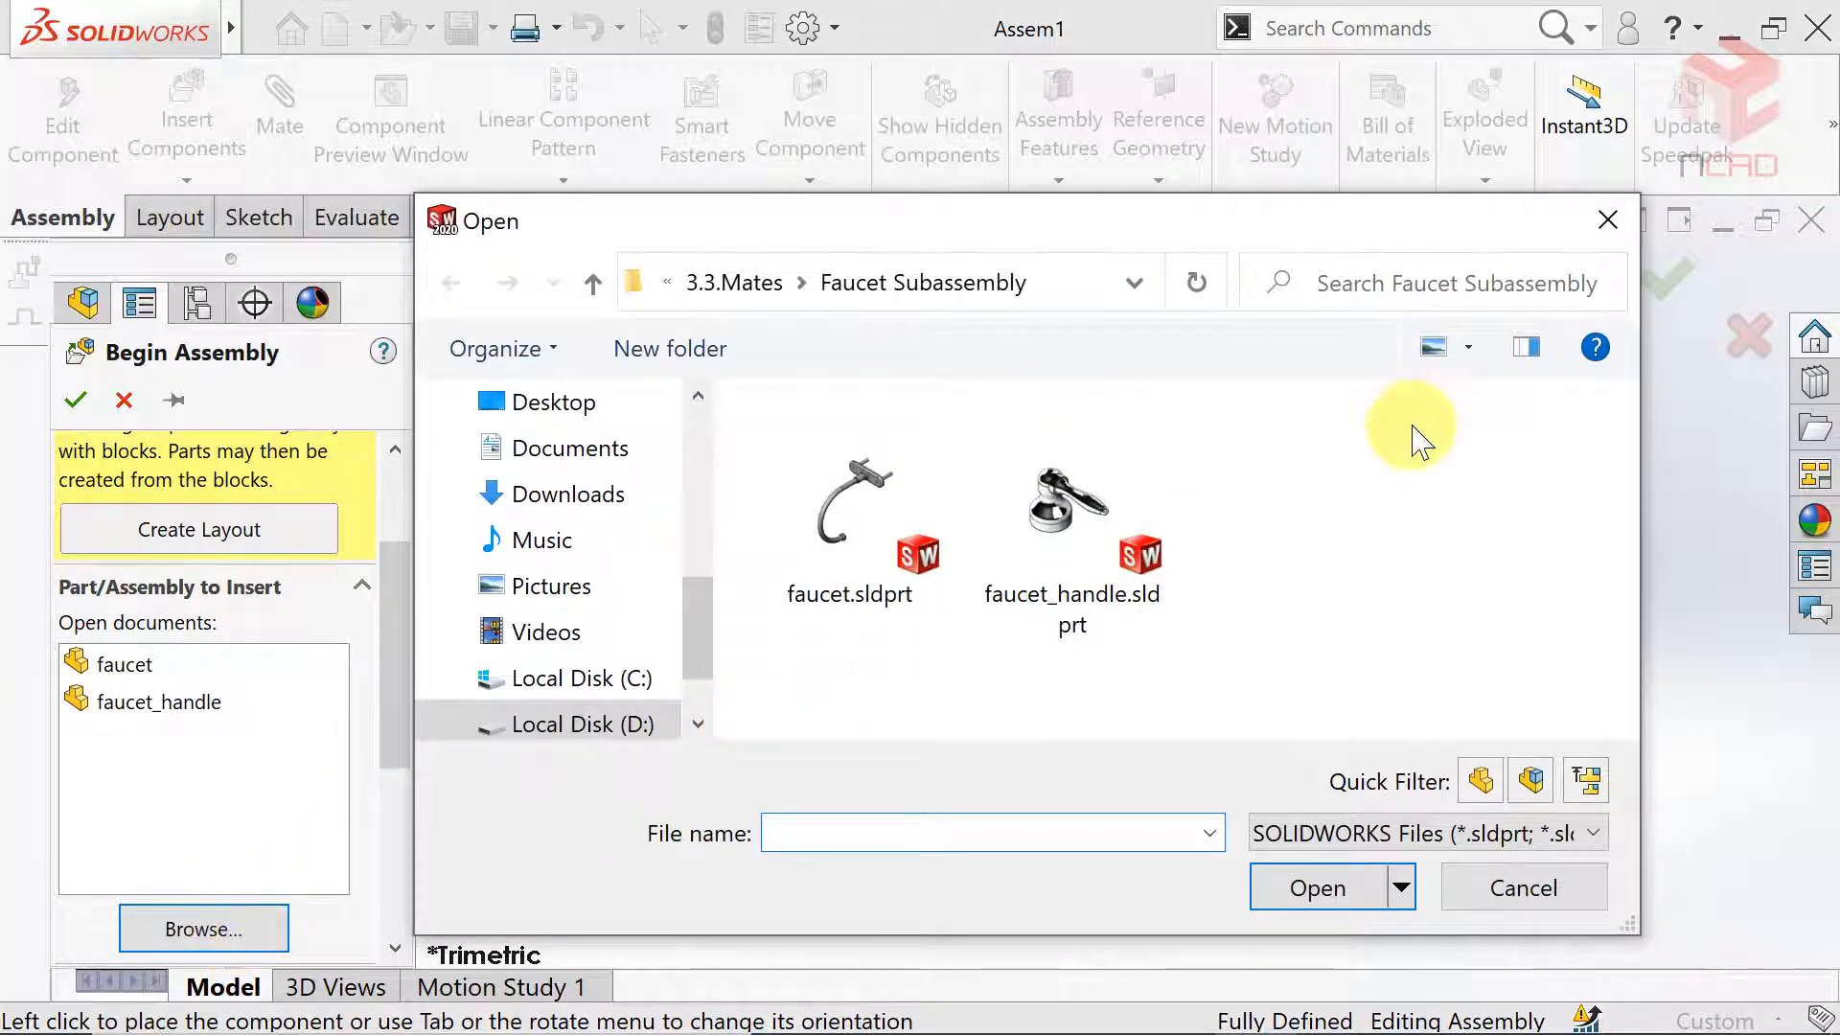
{"action": "left_click", "coordinate": [1608, 227]}
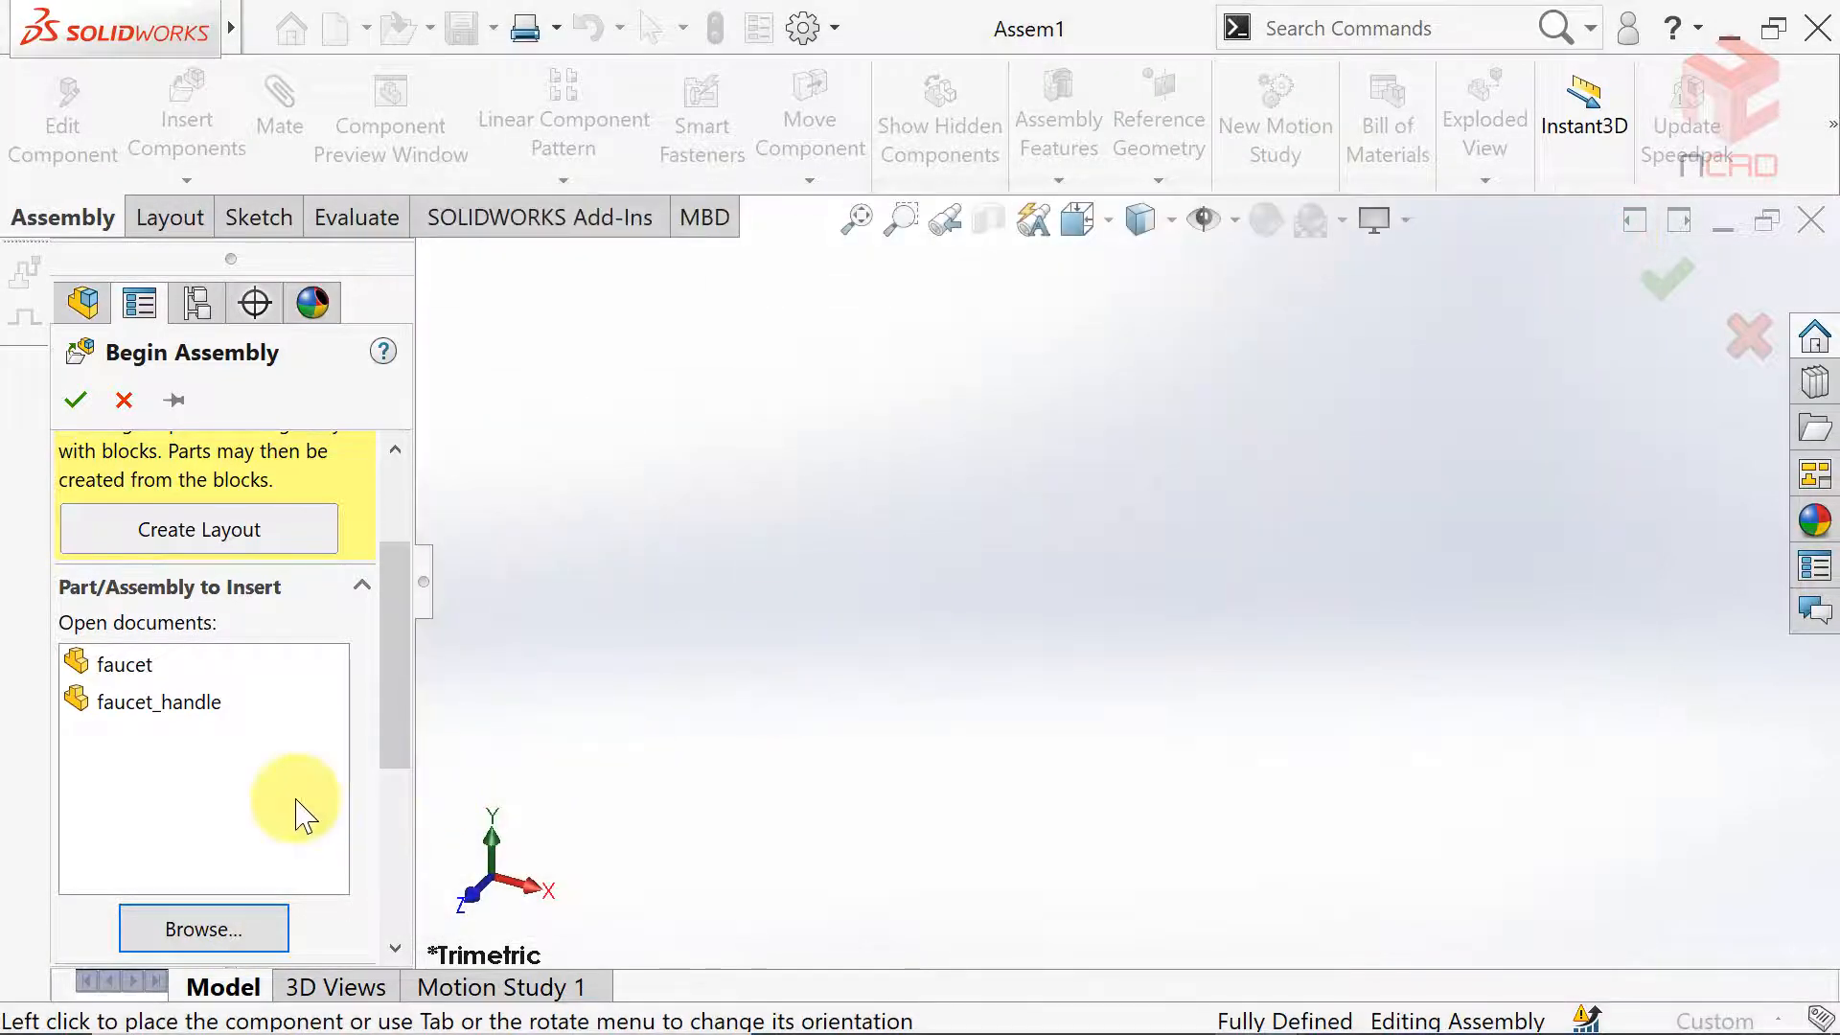
{"action": "left_click", "coordinate": [124, 668]}
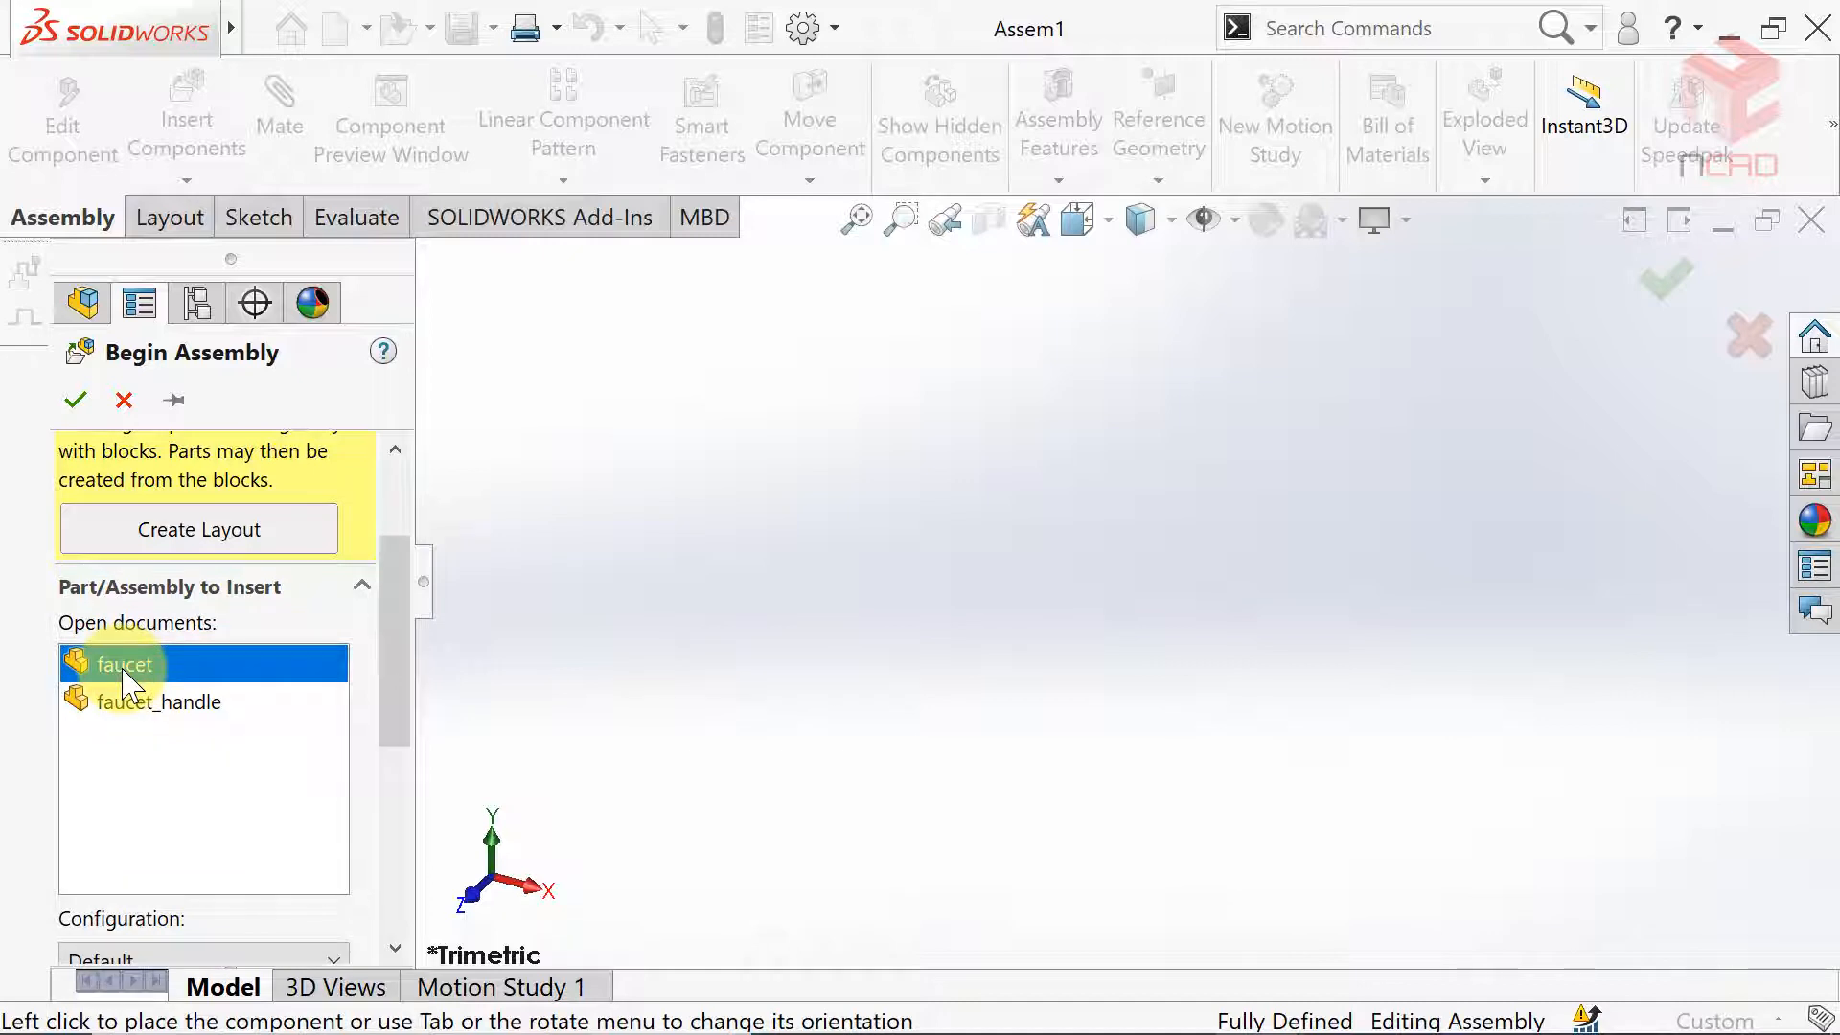
{"action": "left_click", "coordinate": [1098, 639]}
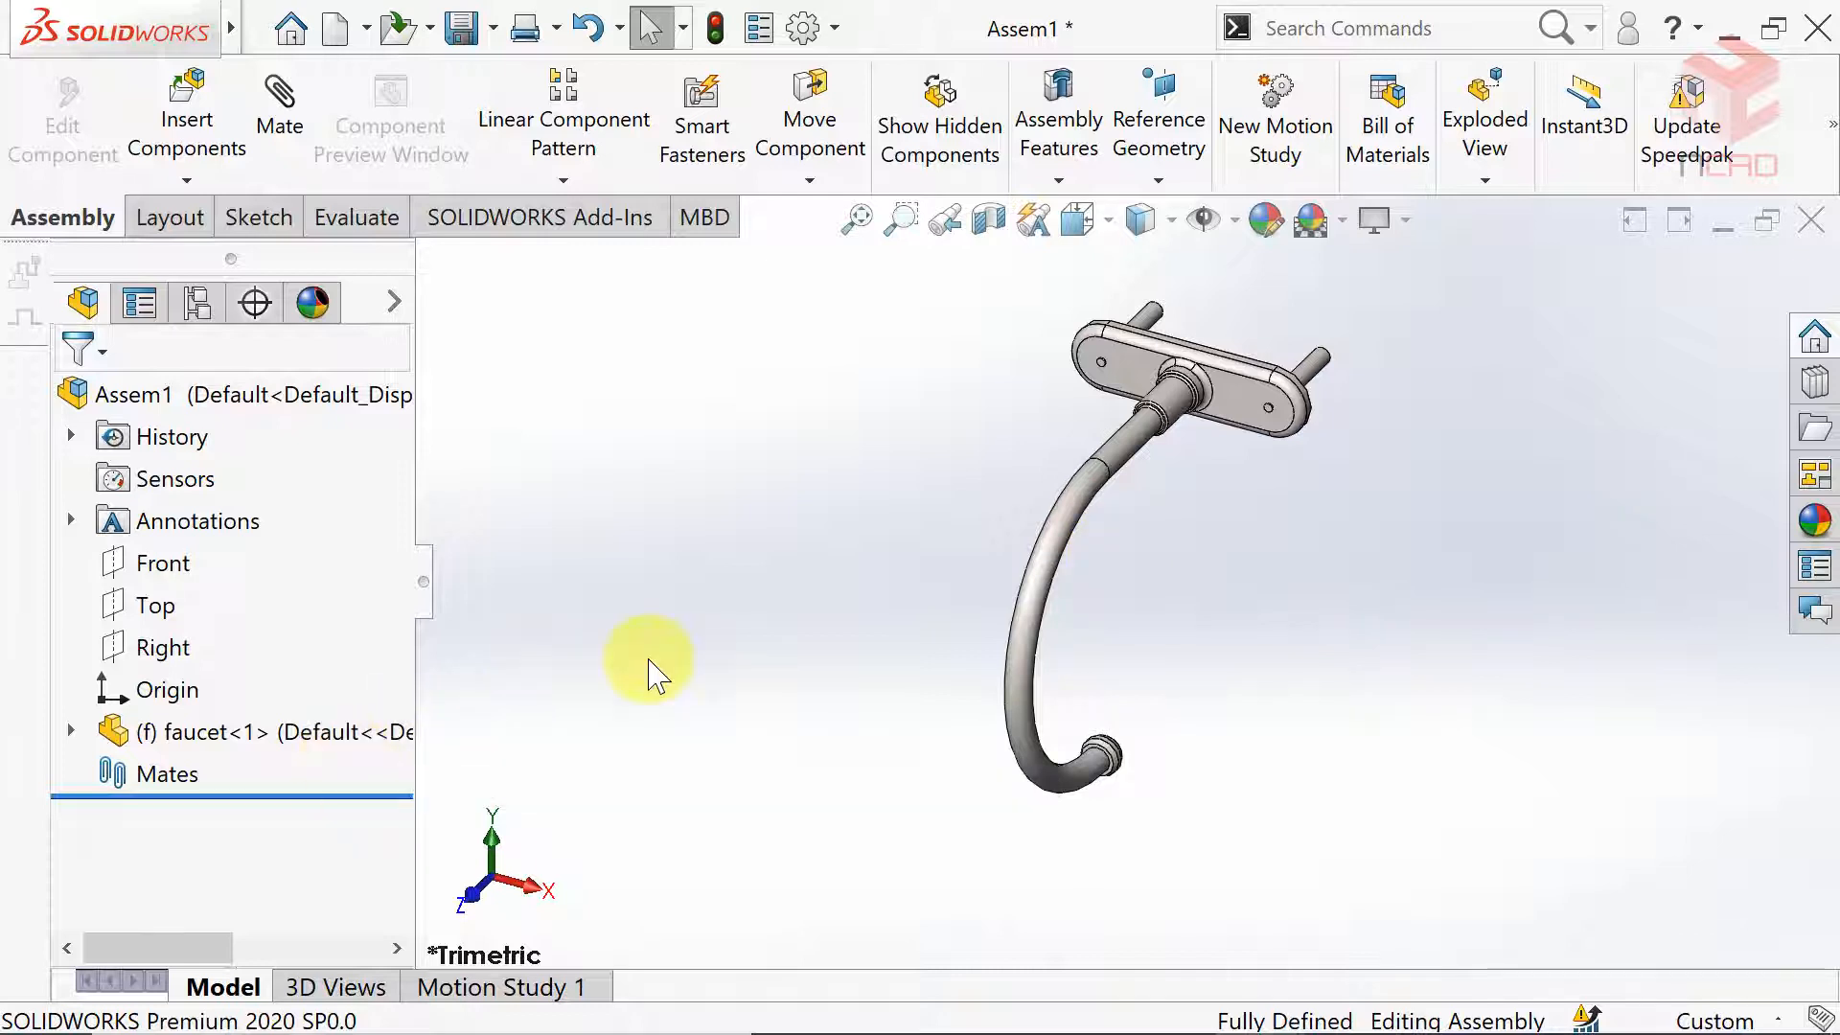
Insert one faucet_handle component into free space beside the faucet.
{"action": "left_click", "coordinate": [197, 129]}
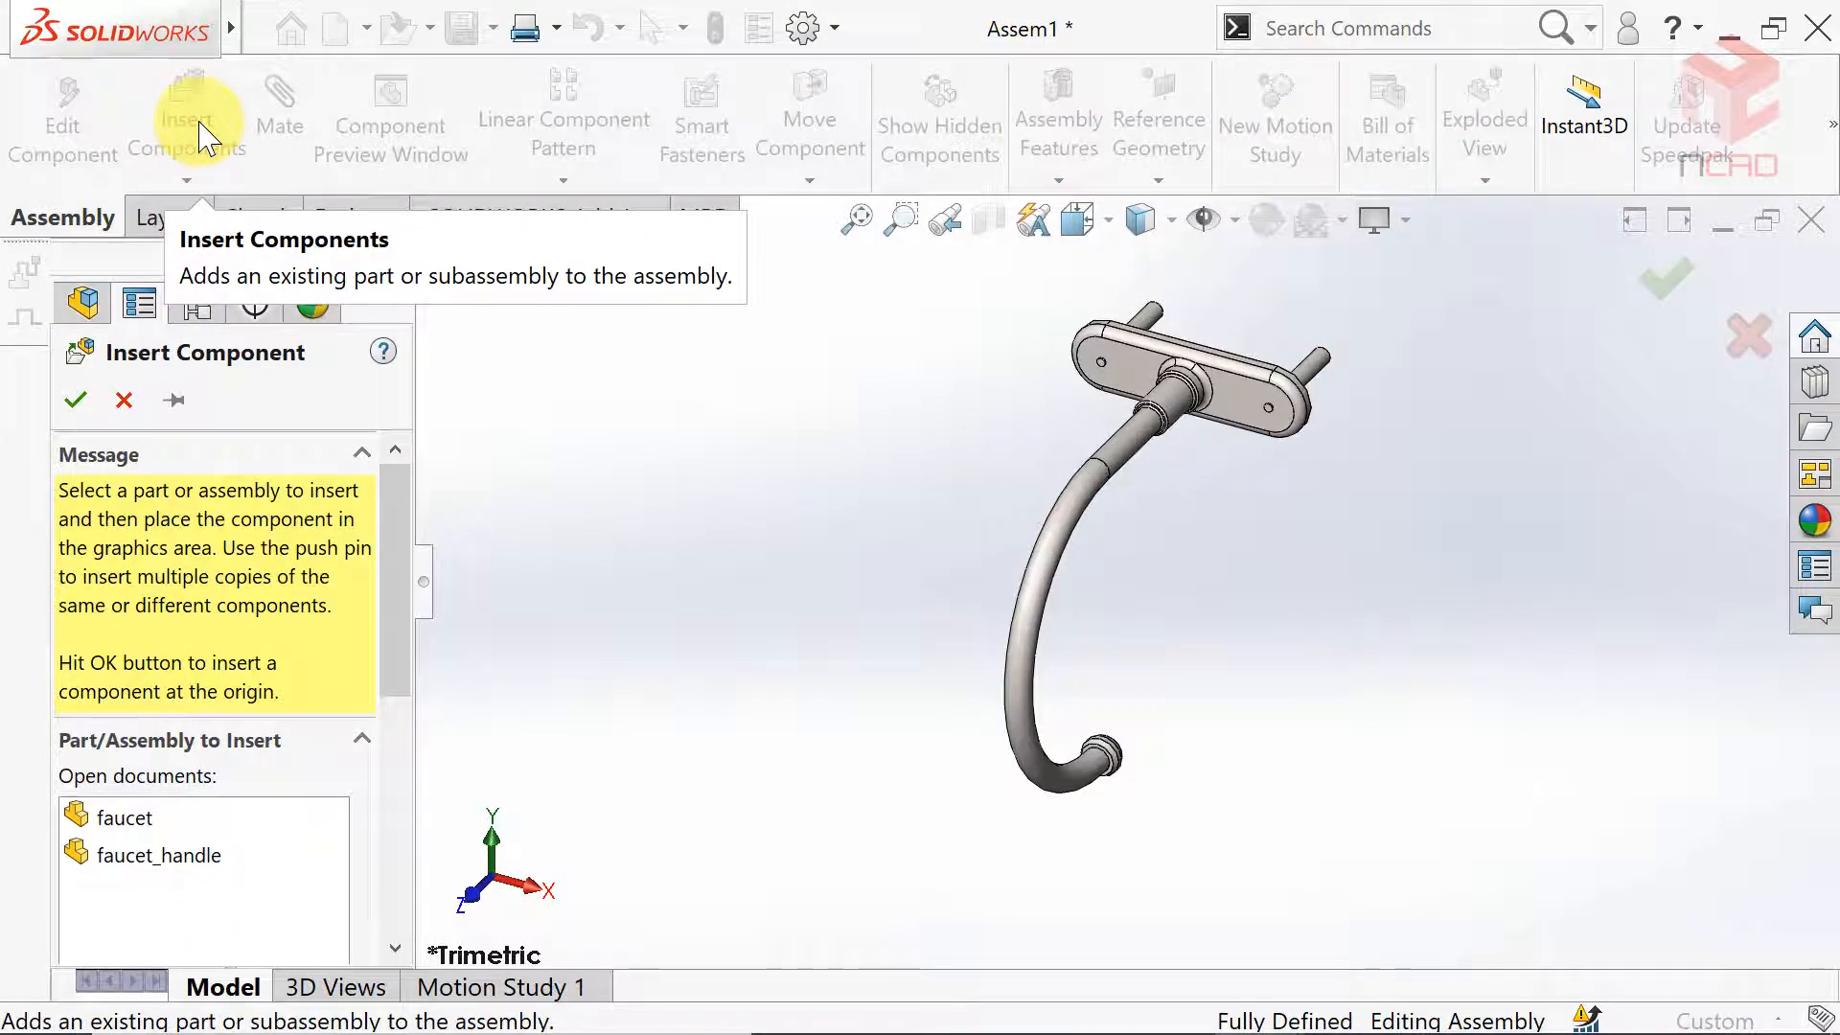
{"action": "left_click", "coordinate": [178, 861]}
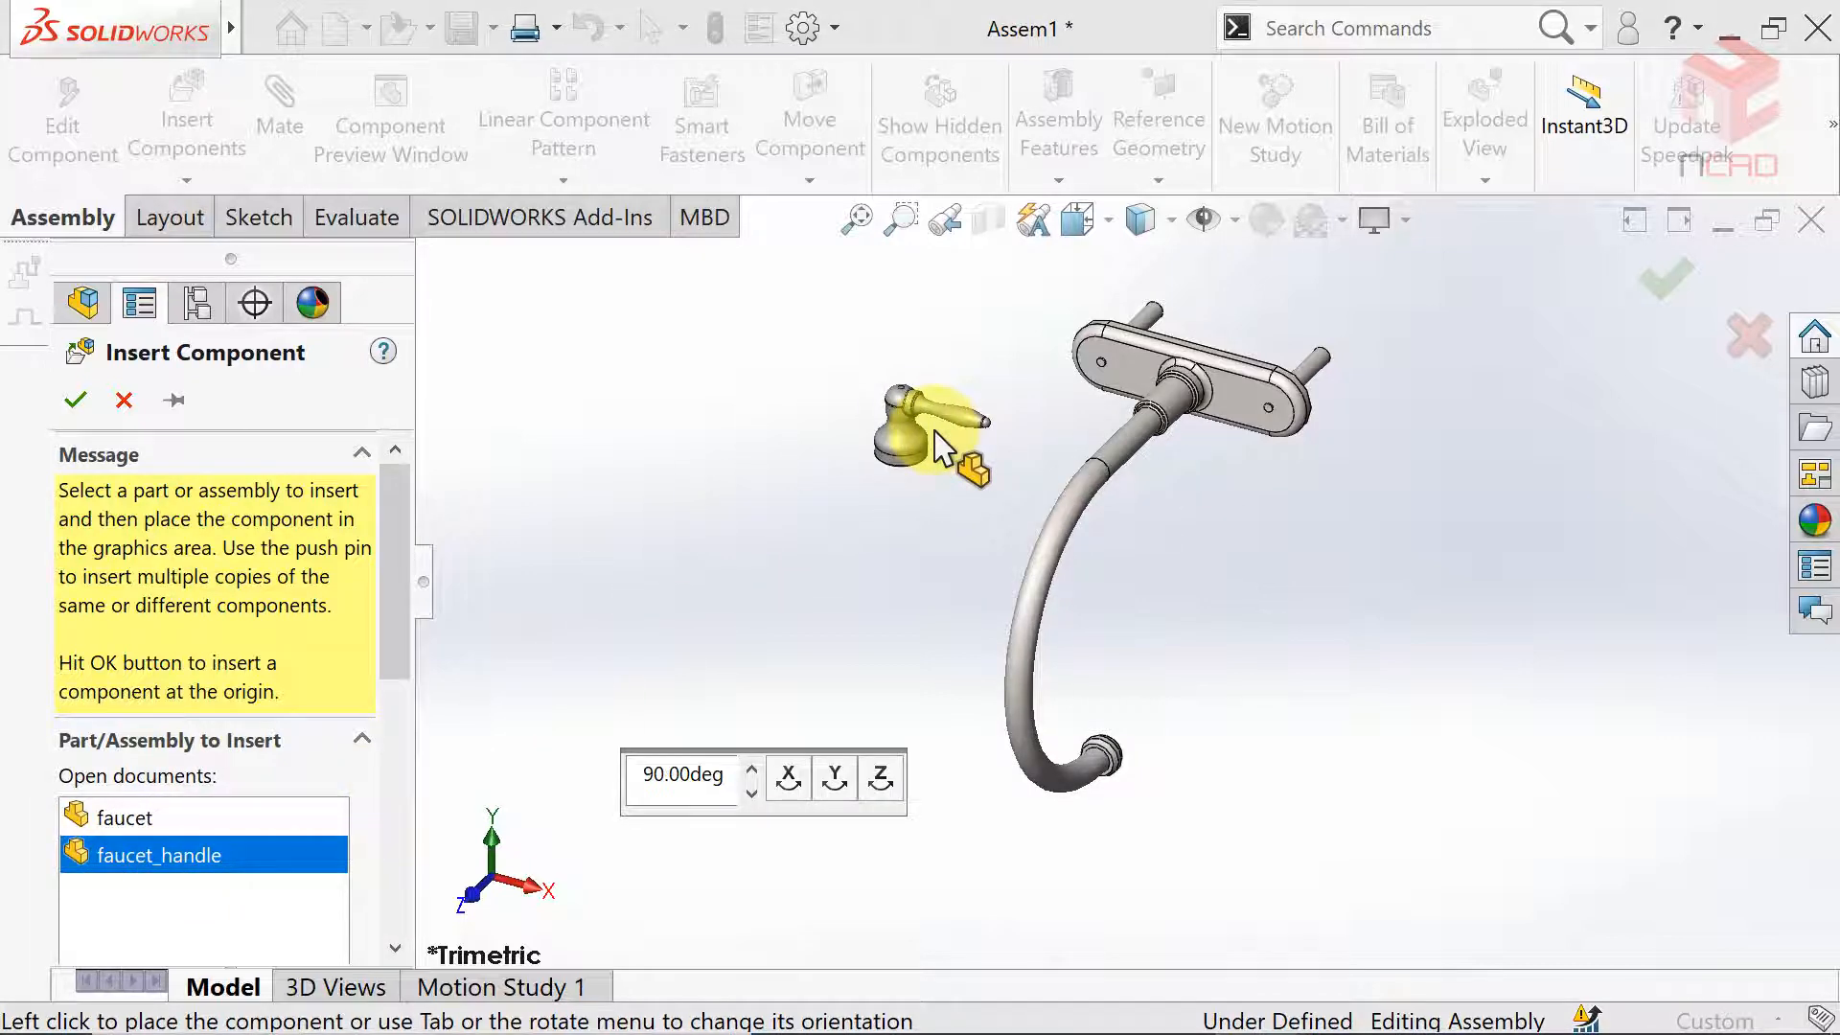
{"action": "left_click", "coordinate": [940, 447]}
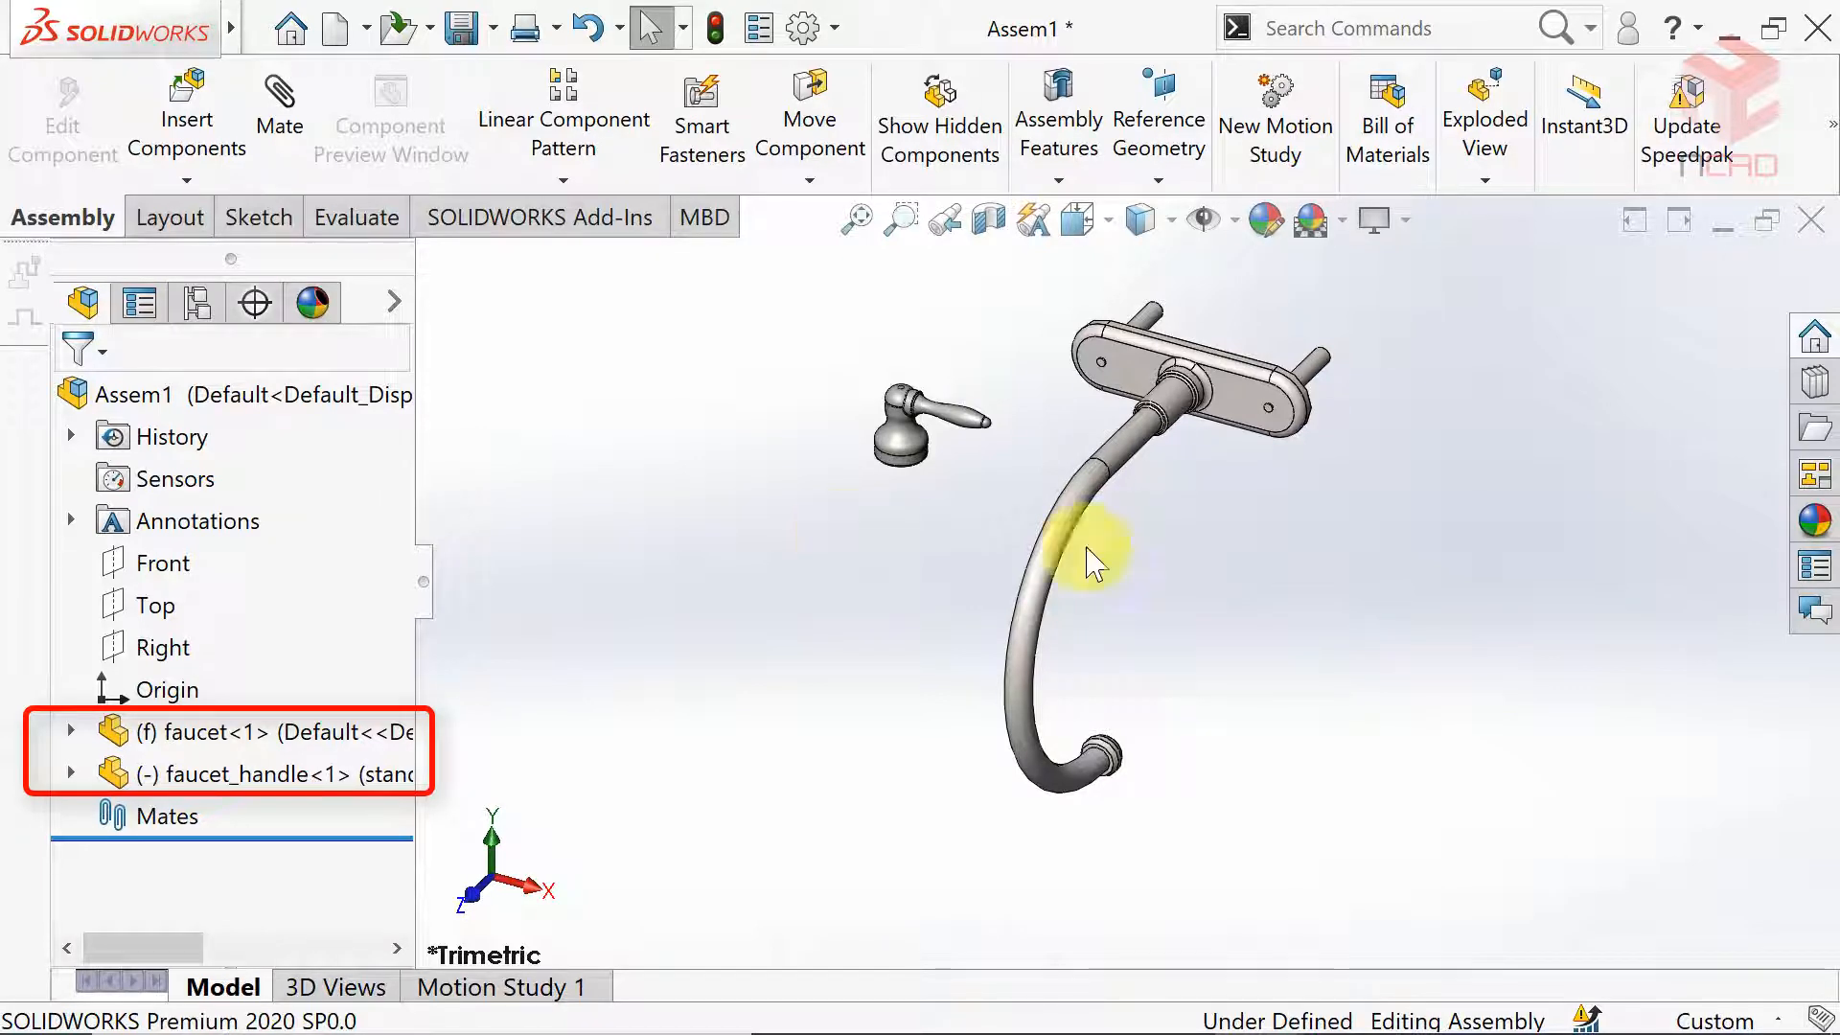
Move the handle to the other side of the spout and rotate it upright, with its base facing the faucet's plate.
{"action": "middle_click_drag", "start_coordinate": [1186, 676], "coordinate": [1224, 460]}
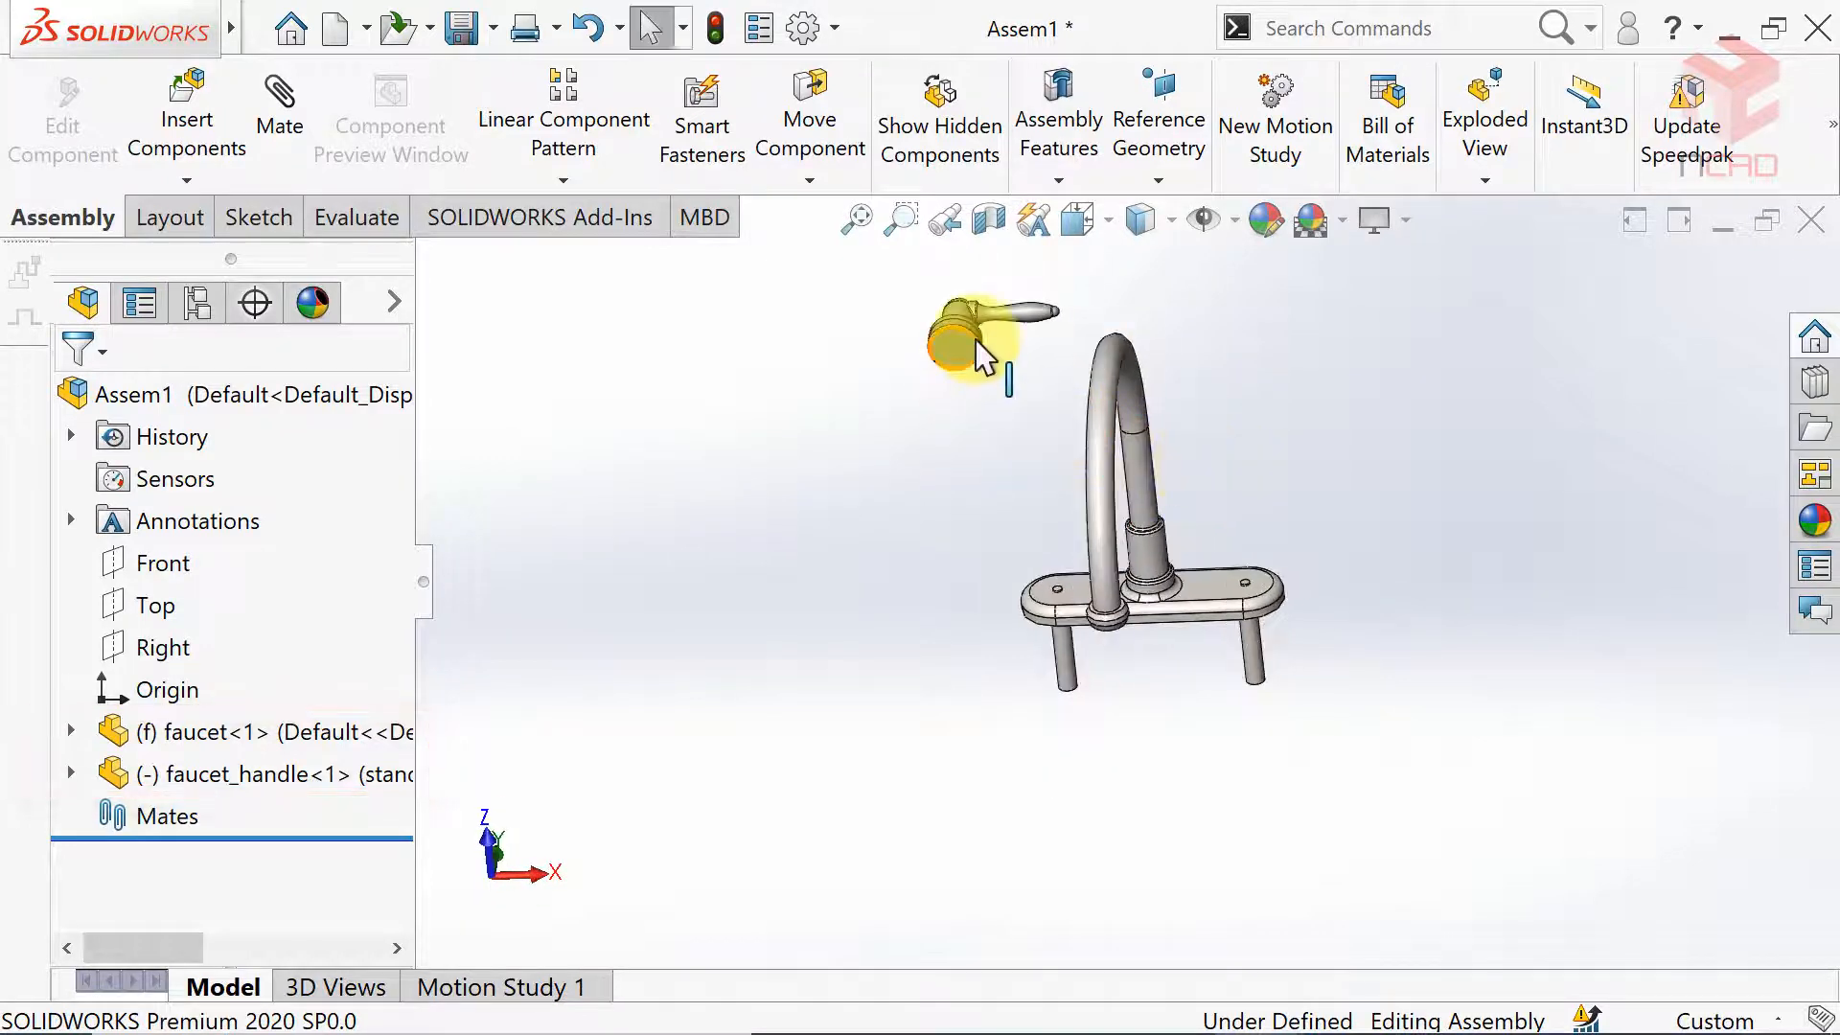
{"action": "left_click_drag", "start_coordinate": [978, 347], "coordinate": [1311, 421]}
{"action": "key", "text": "Escape"}
{"action": "left_click", "coordinate": [1310, 414]}
{"action": "right_click_drag", "start_coordinate": [1308, 411], "coordinate": [1323, 642]}
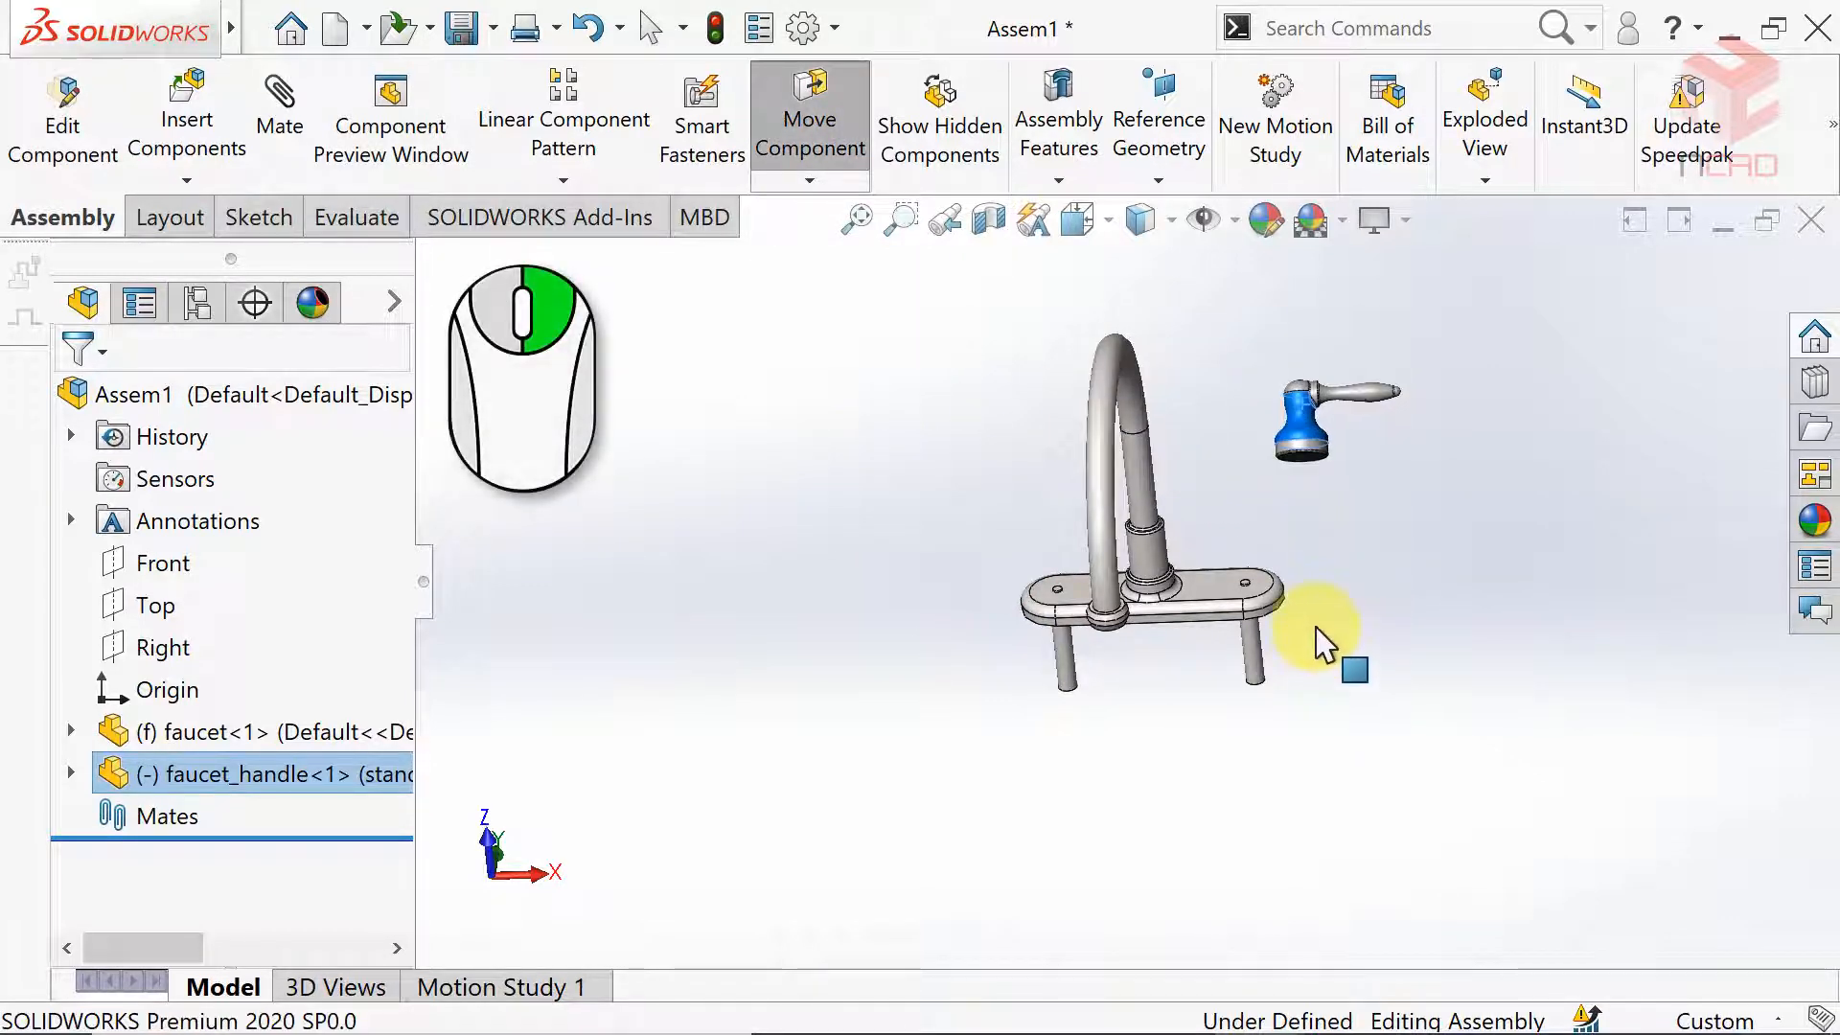
{"action": "left_click", "coordinate": [1334, 650]}
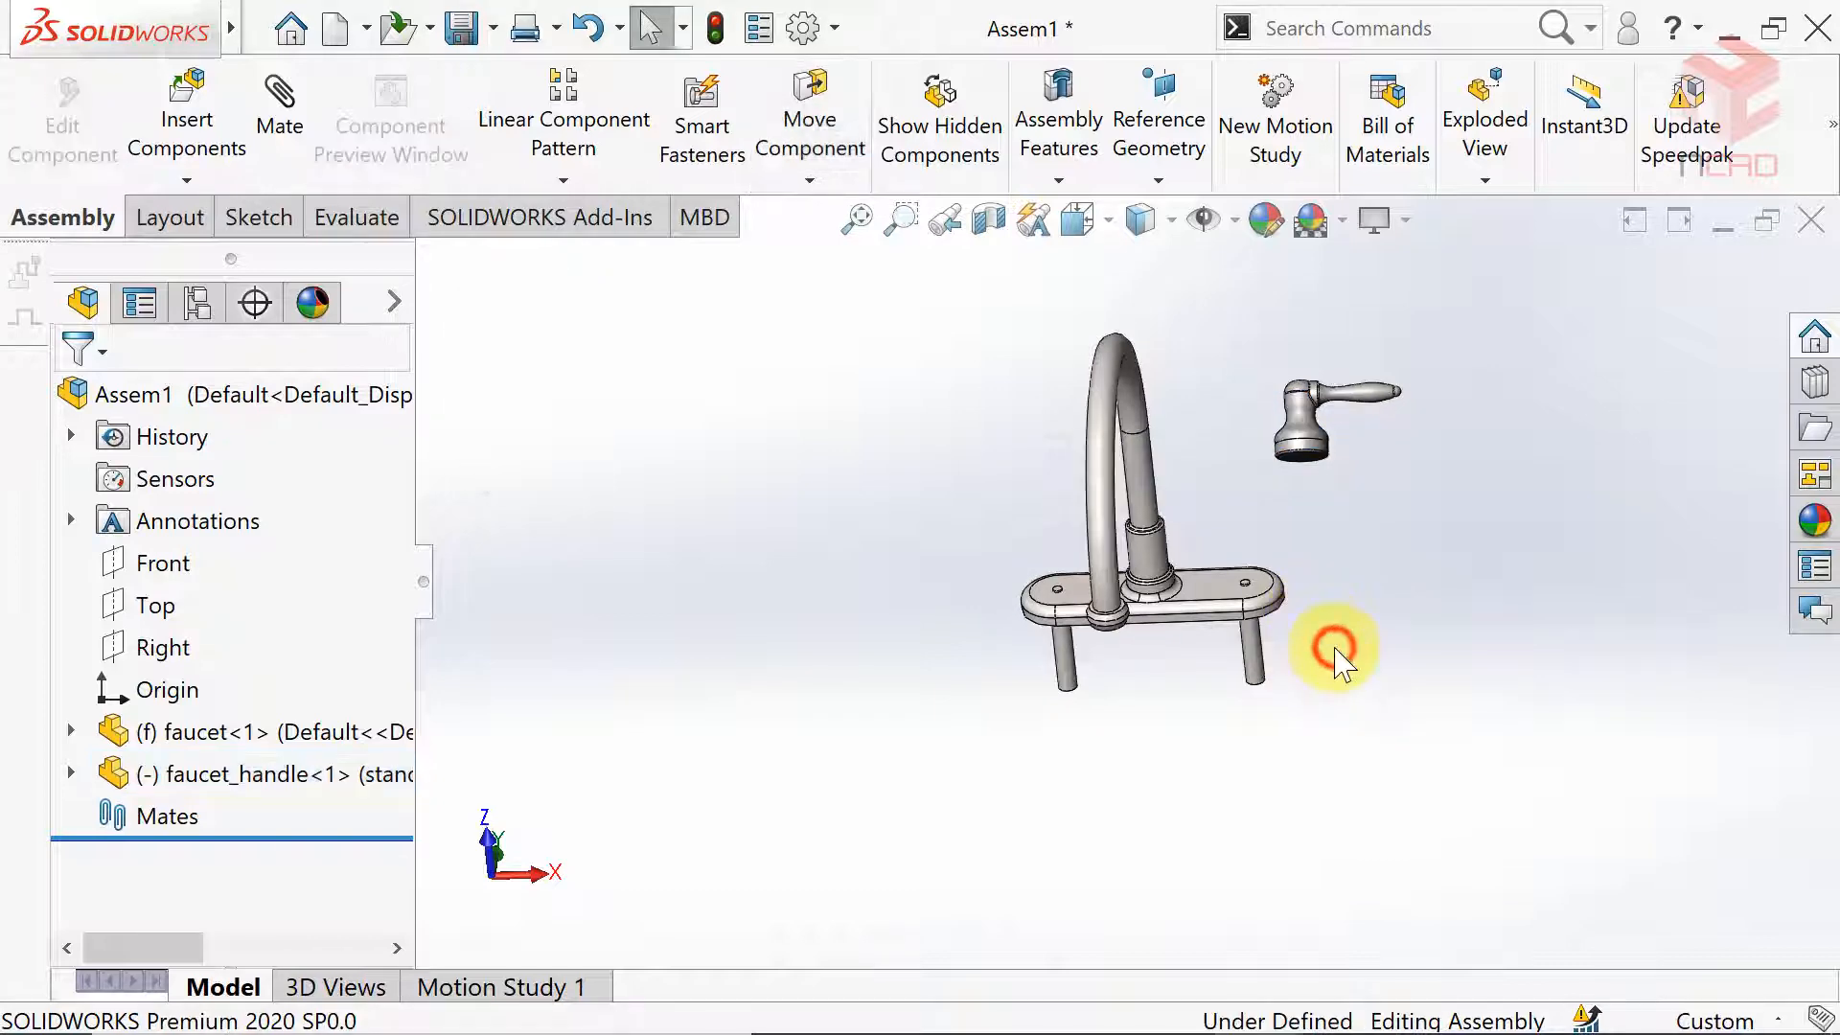
Add a coincident mate between the handle's bottom face and the top face of the faucet's base plate.
{"action": "mouse_move", "coordinate": [1341, 659]}
{"action": "middle_mouse_down"}
{"action": "mouse_move", "coordinate": [1335, 534]}
{"action": "mouse_move", "coordinate": [1351, 607]}
{"action": "mouse_move", "coordinate": [1323, 617]}
{"action": "mouse_move", "coordinate": [1337, 637]}
{"action": "middle_mouse_up"}
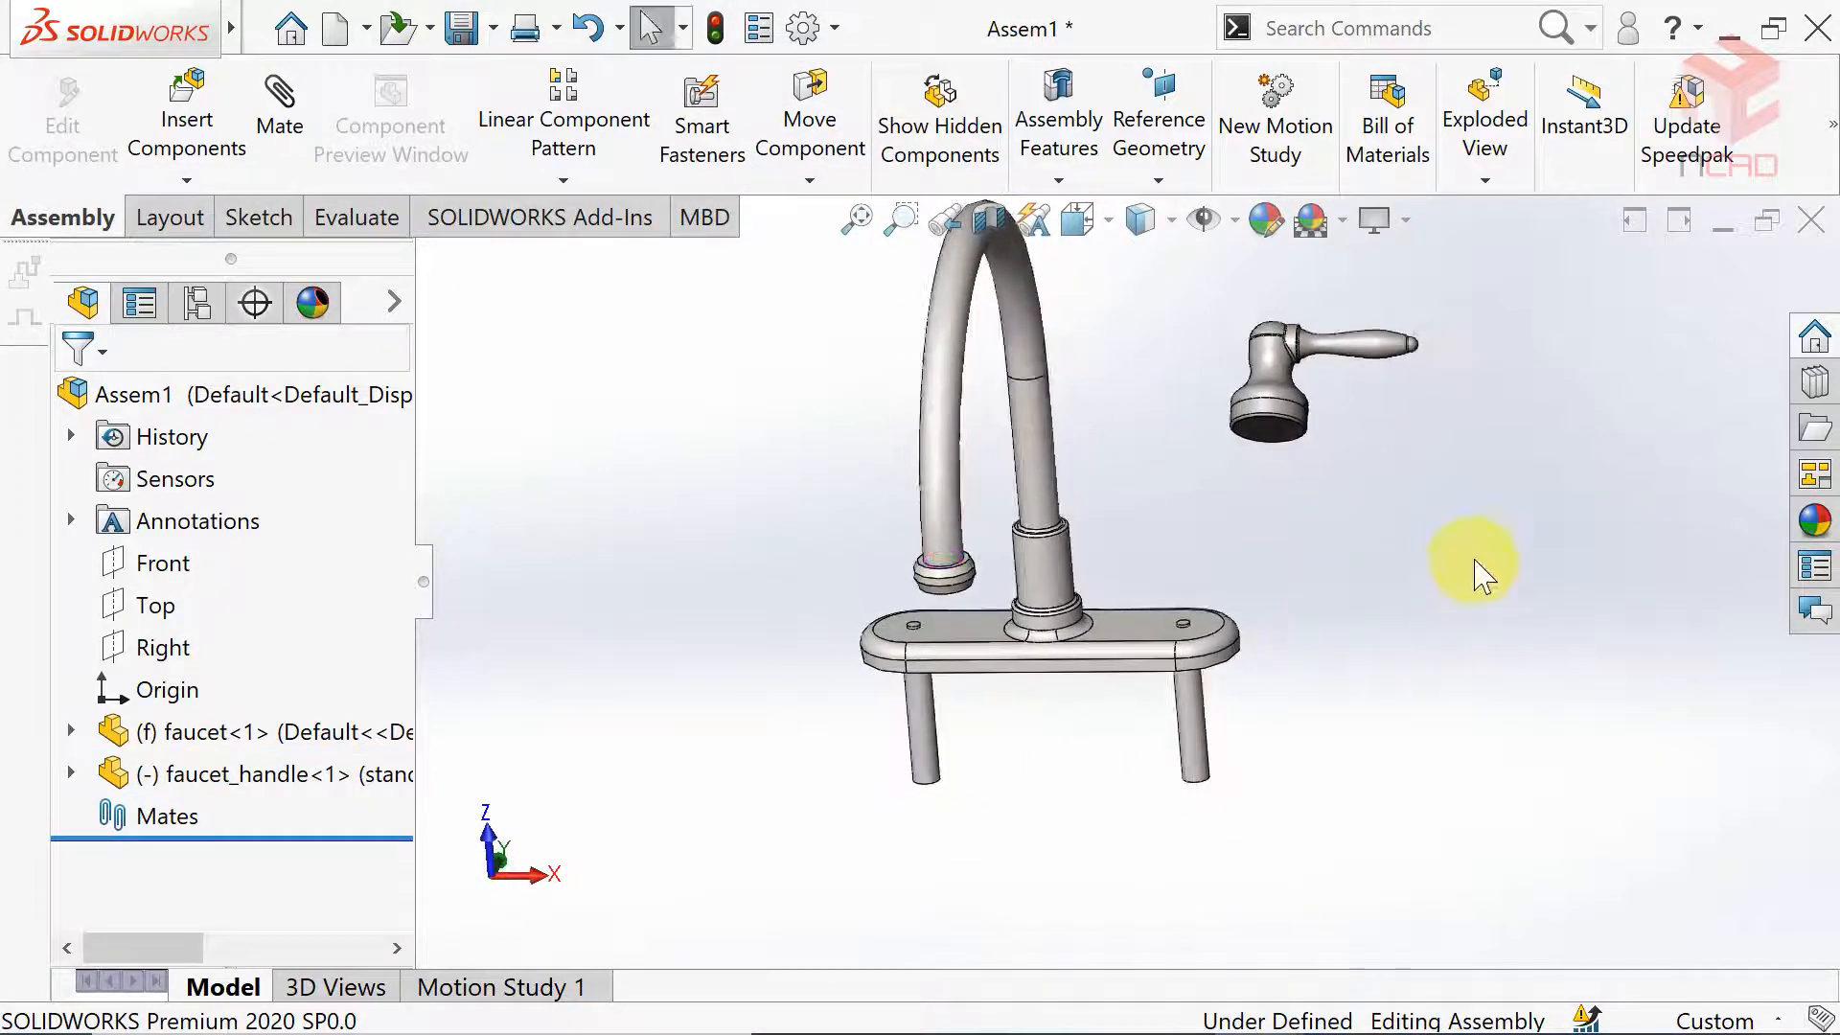
{"action": "middle_click_drag", "start_coordinate": [1467, 456], "coordinate": [1466, 513]}
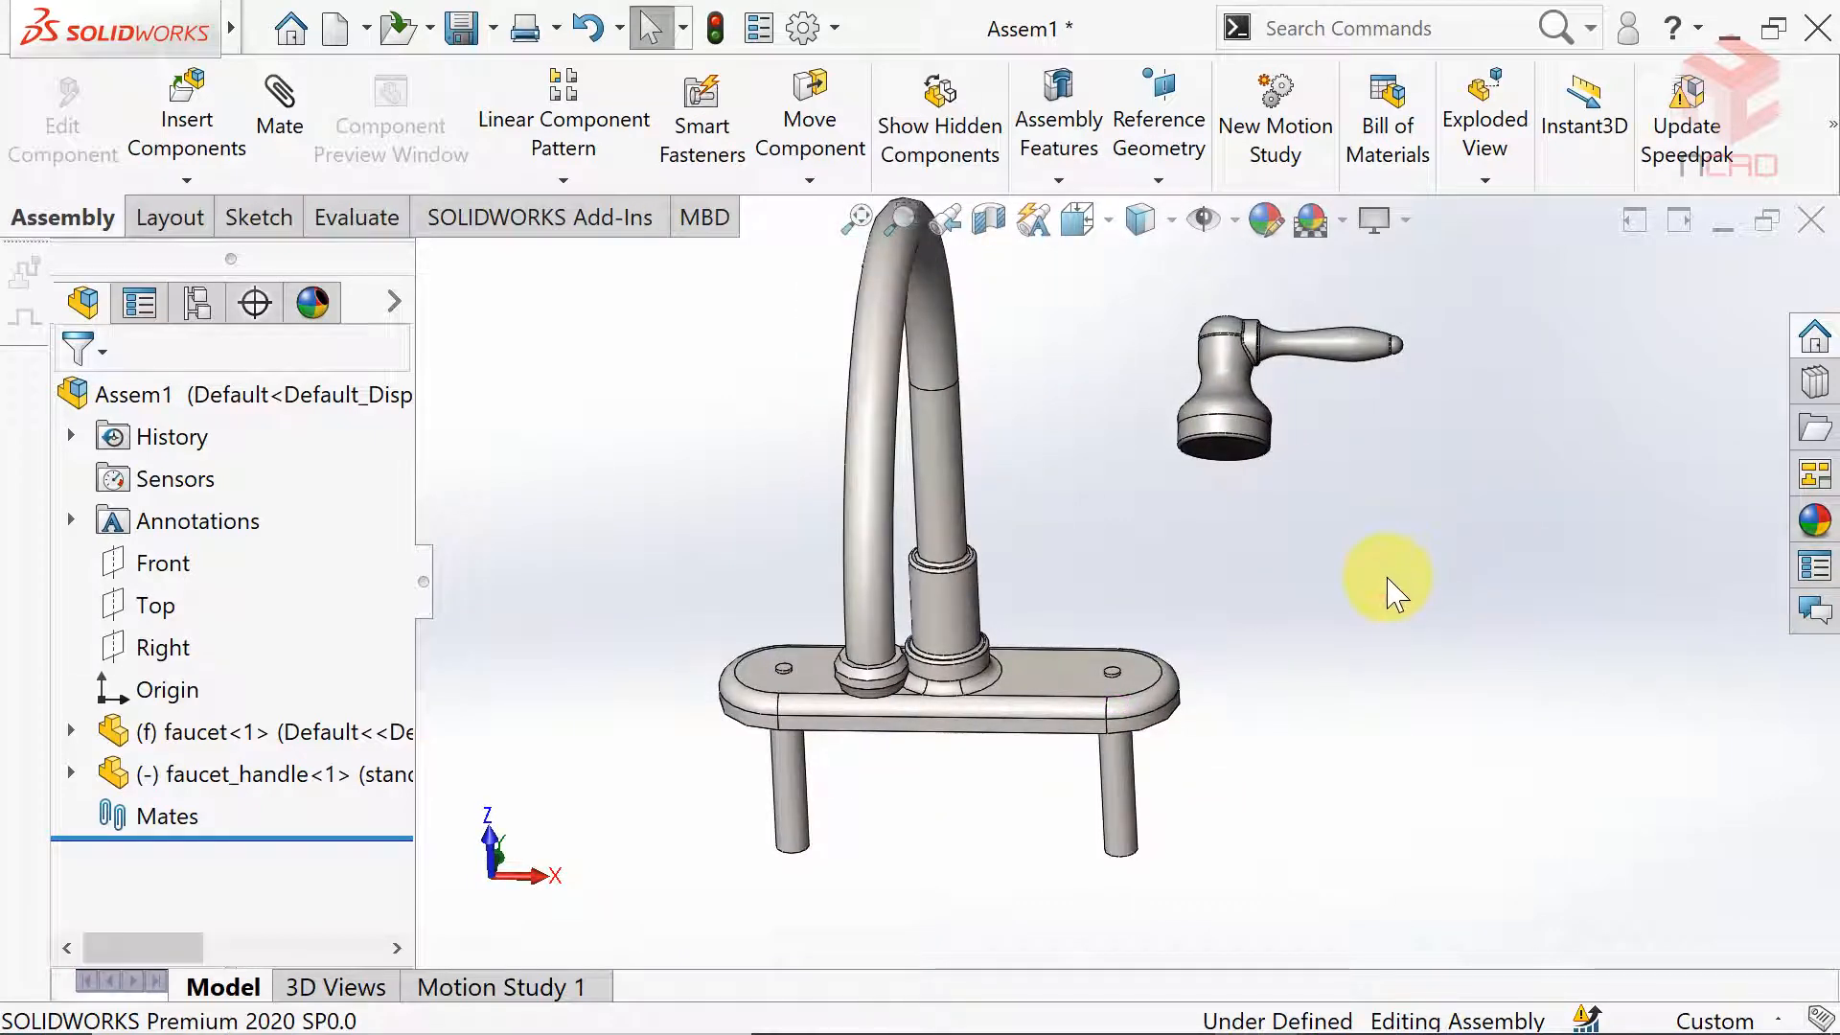
{"action": "left_click", "coordinate": [288, 124]}
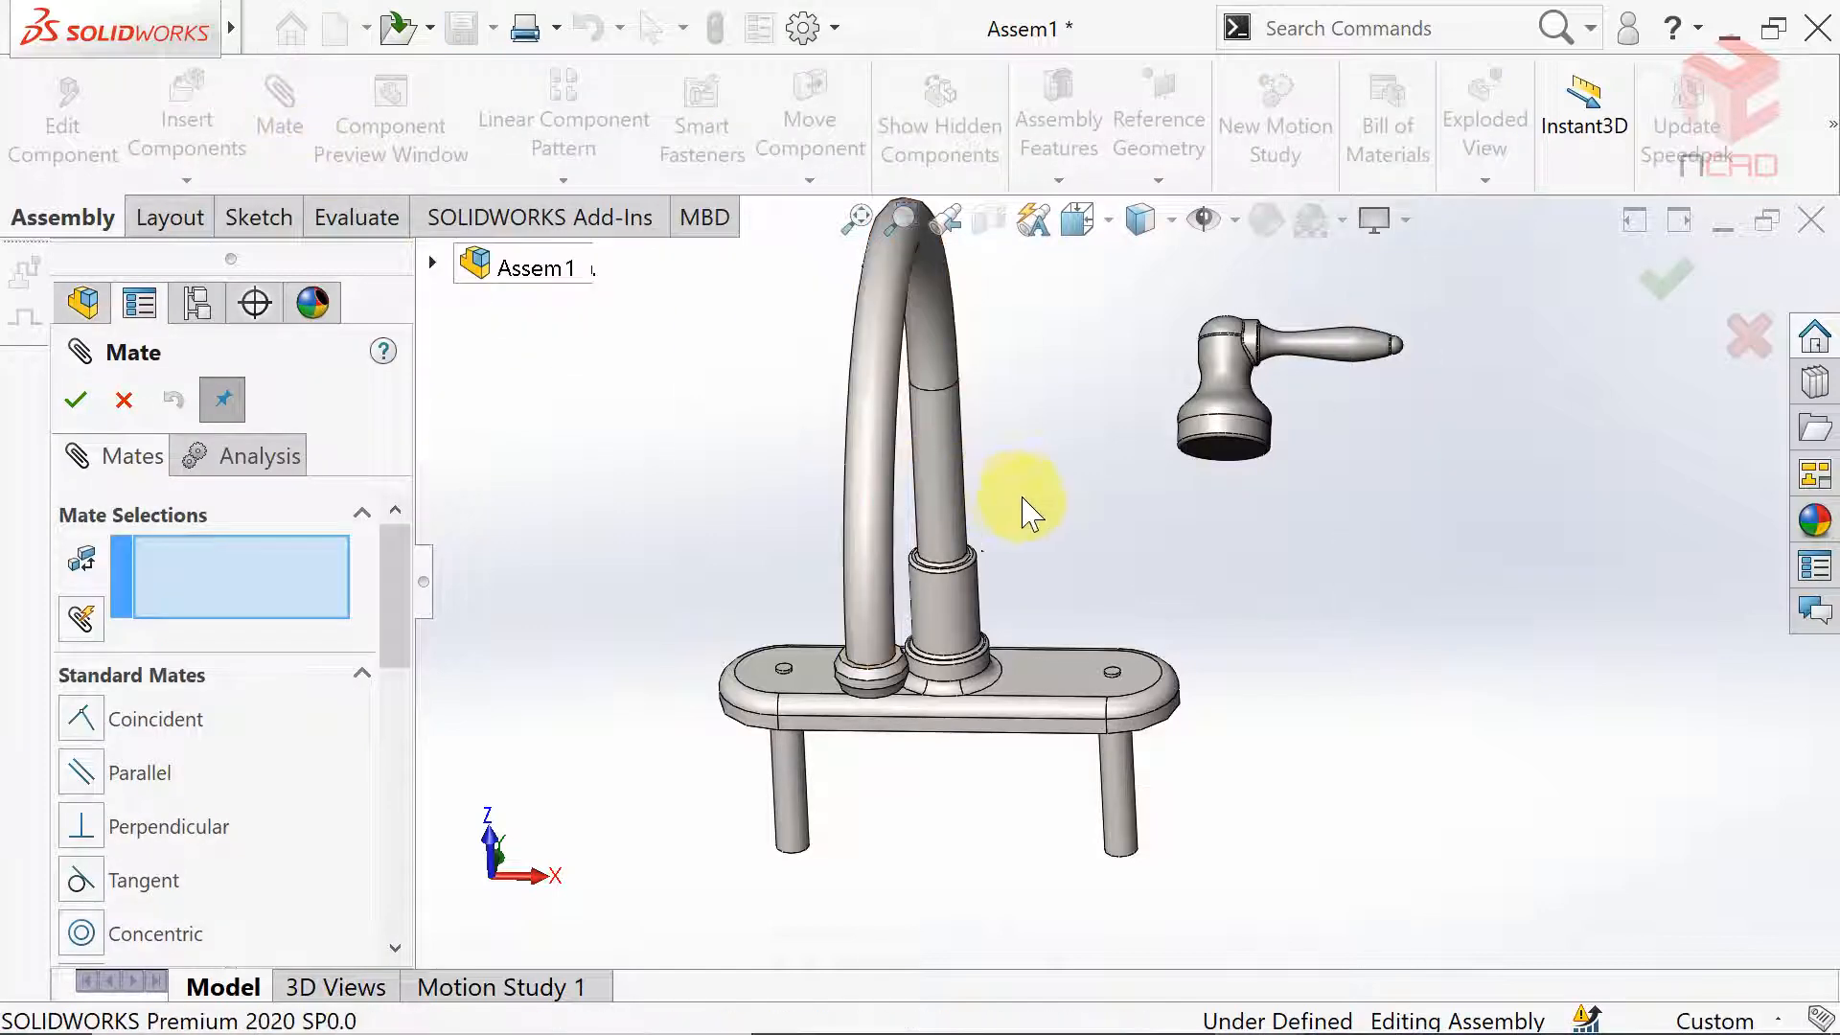
{"action": "scroll", "coordinate": [1246, 440], "scroll_direction": "down", "scroll_amount": 5}
{"action": "left_click", "coordinate": [1191, 515]}
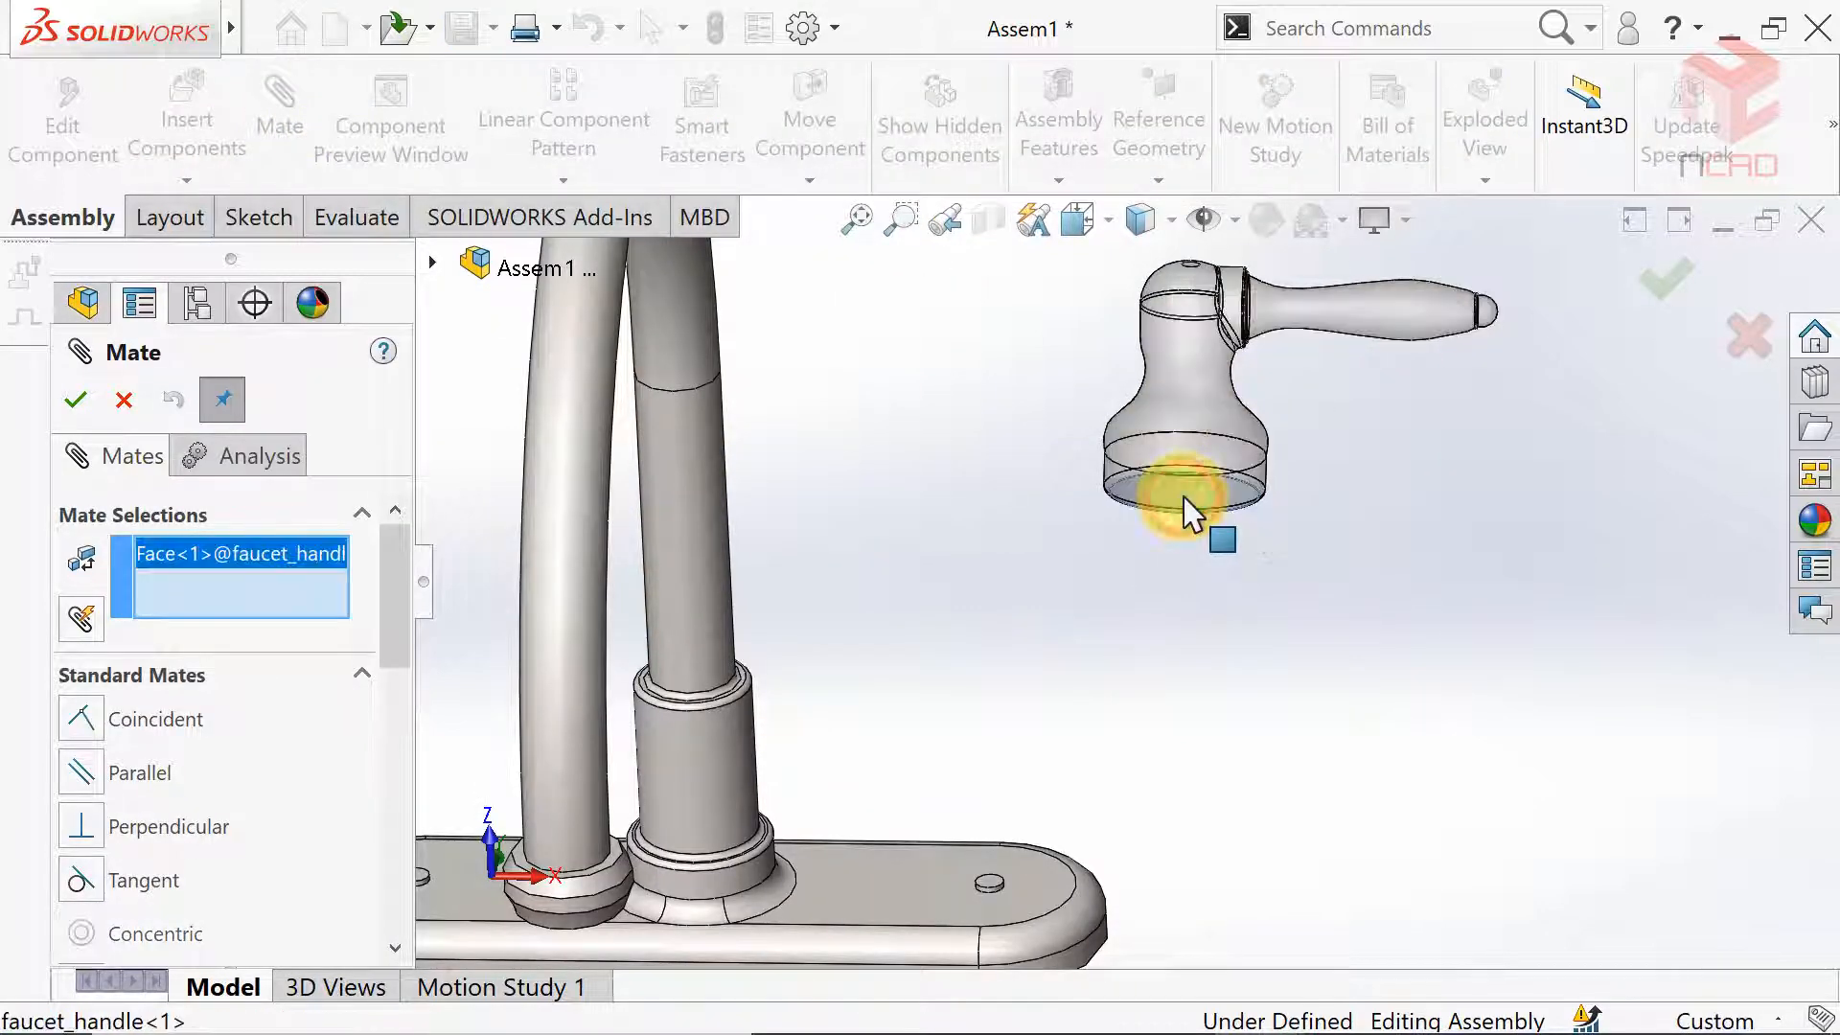
{"action": "left_click", "coordinate": [894, 920]}
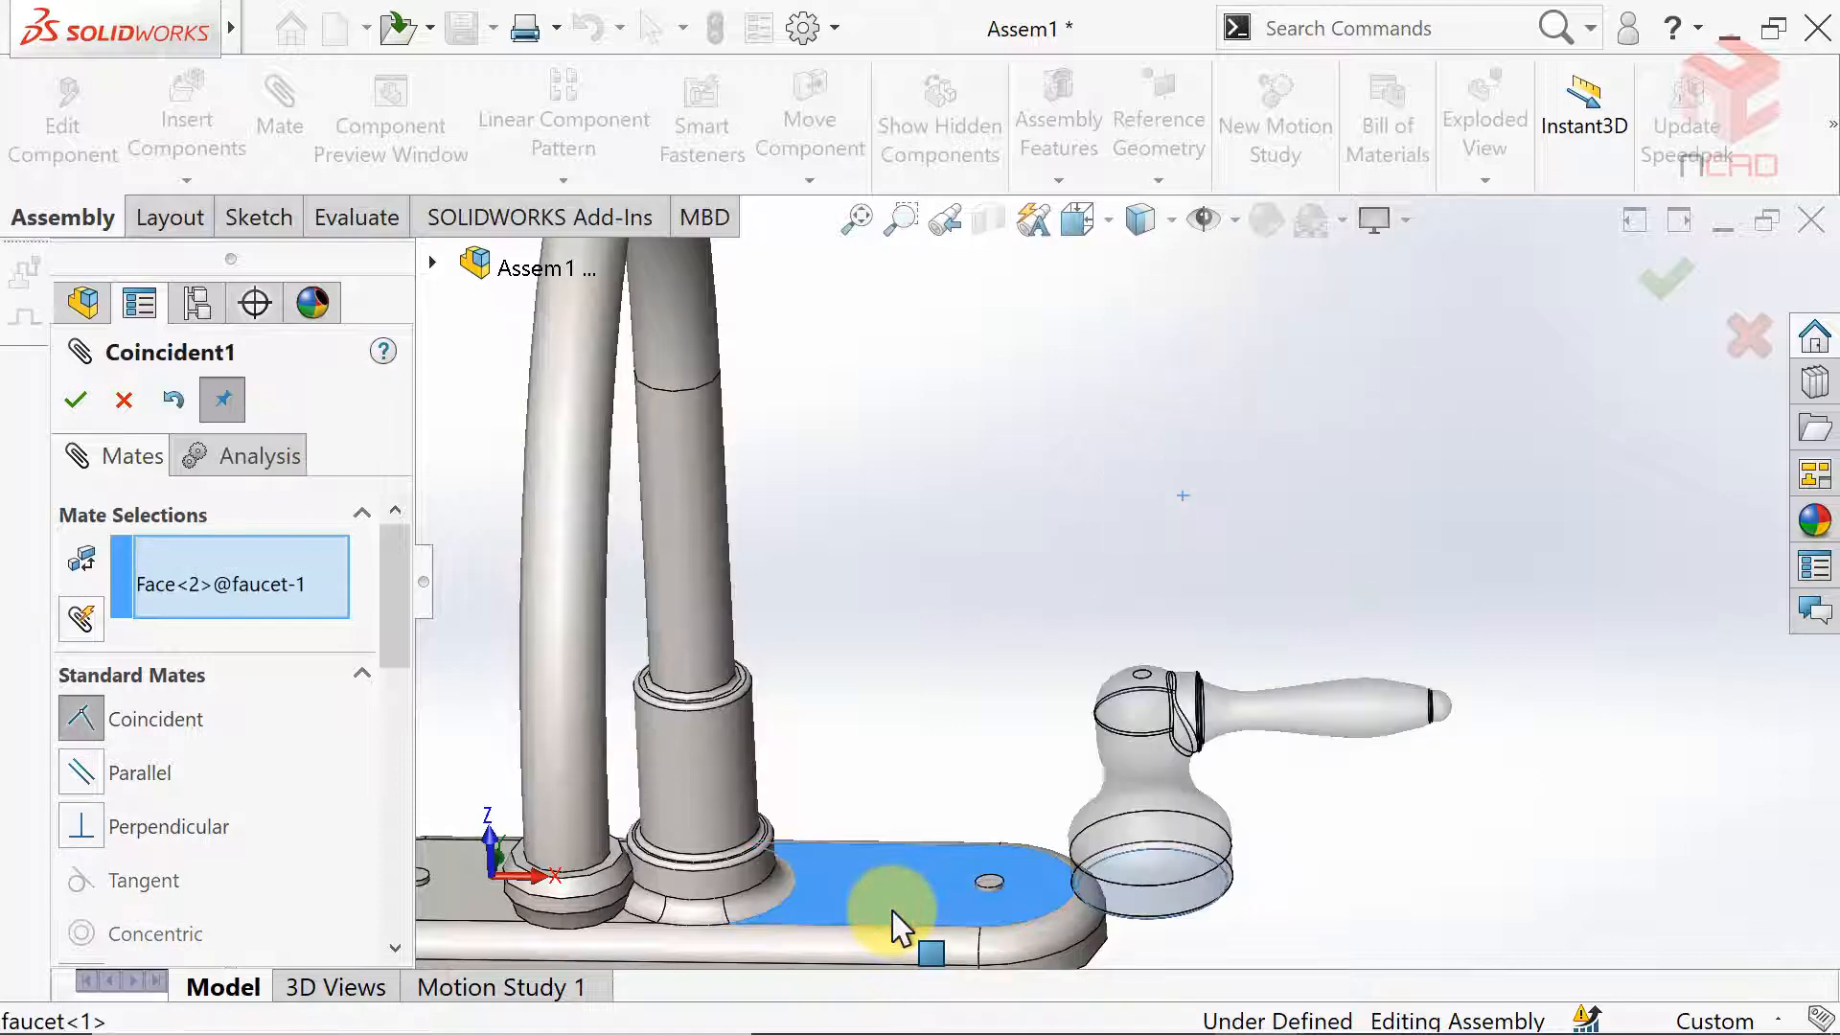
{"action": "scroll", "coordinate": [1093, 810], "scroll_direction": "up", "scroll_amount": 3}
{"action": "scroll", "coordinate": [1107, 887], "scroll_direction": "down", "scroll_amount": 2}
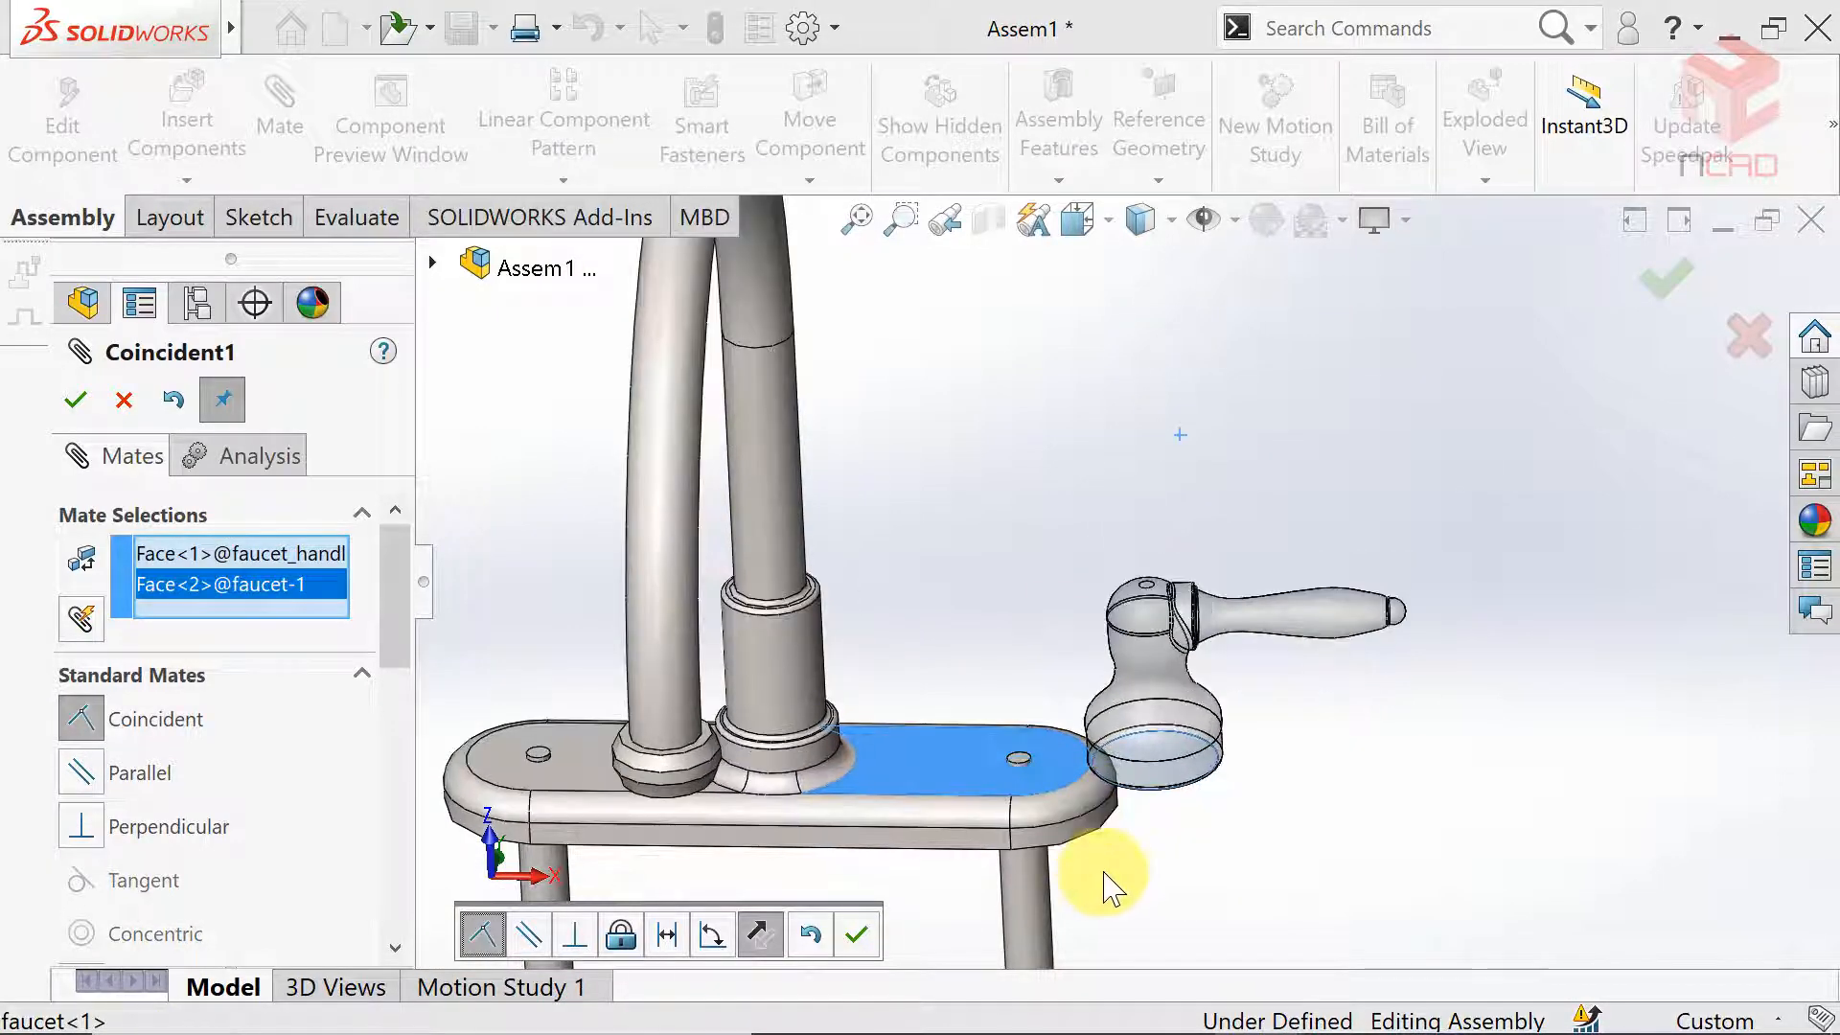
{"action": "left_click", "coordinate": [873, 942]}
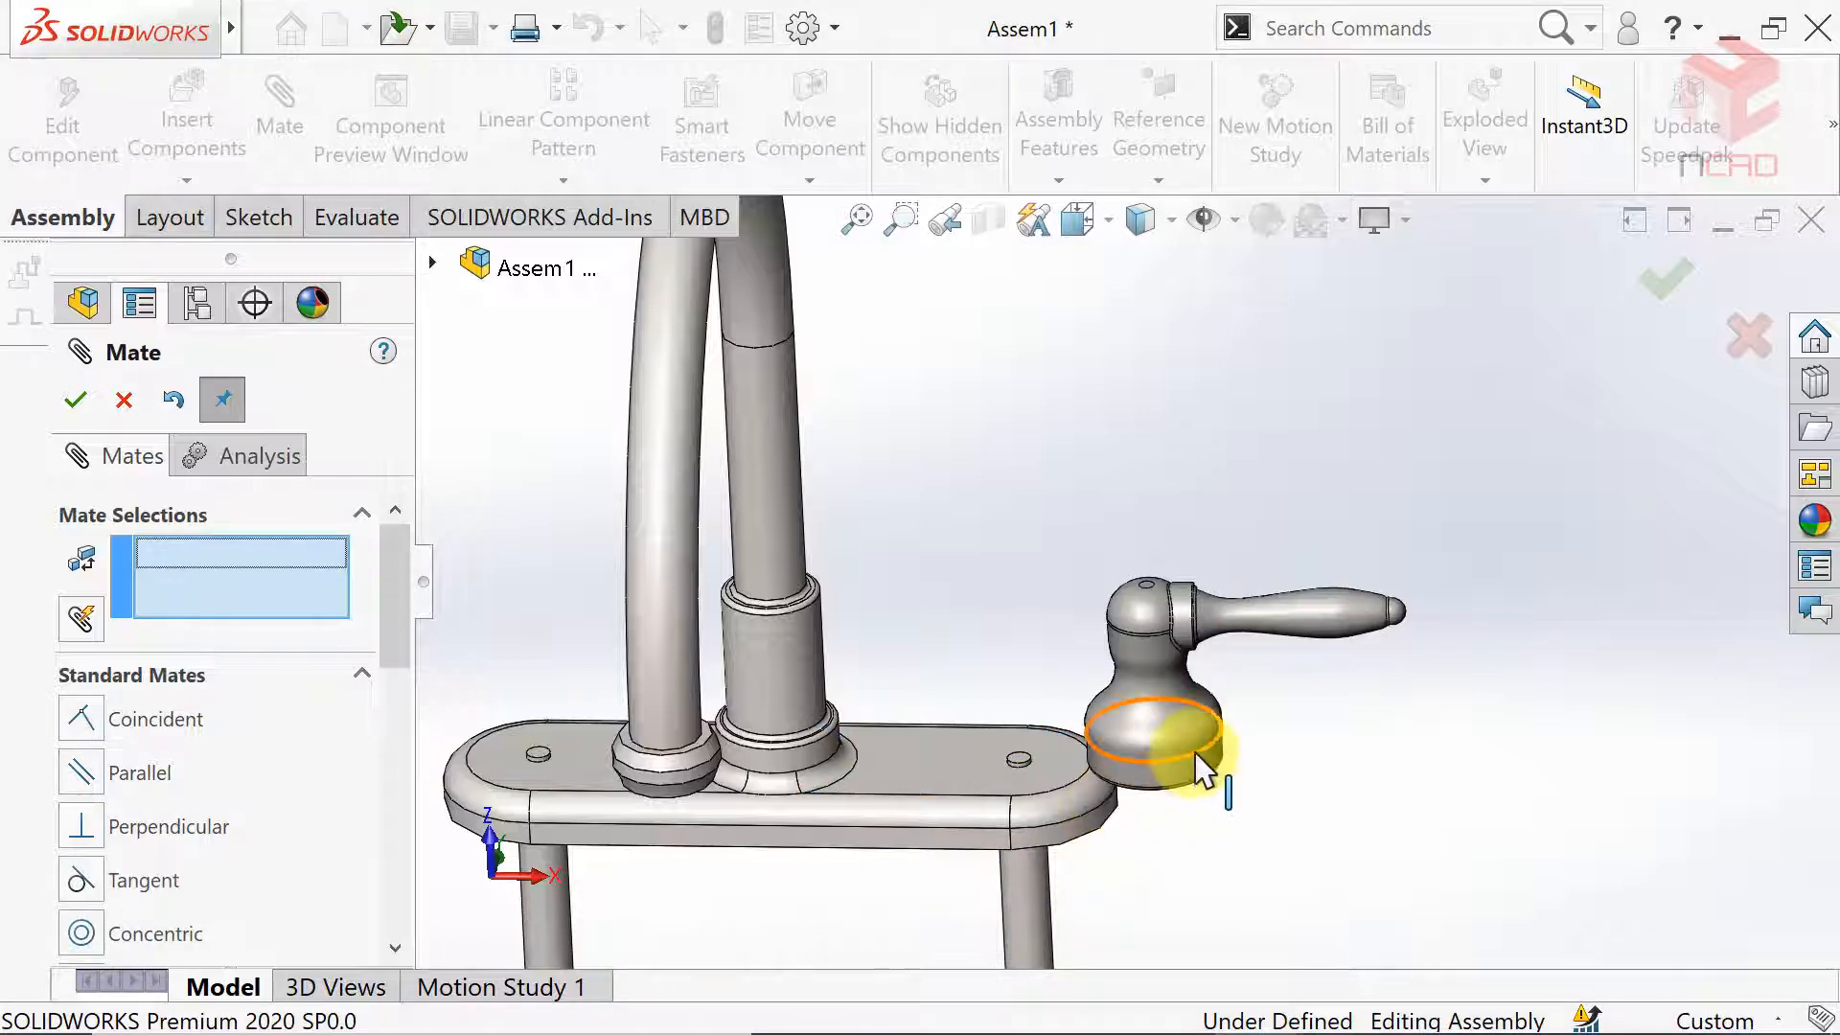
Slide the handle onto the plate and make its cylindrical base face concentric with the pipe under that end of the plate.
{"action": "left_click_drag", "start_coordinate": [1203, 767], "coordinate": [1064, 724]}
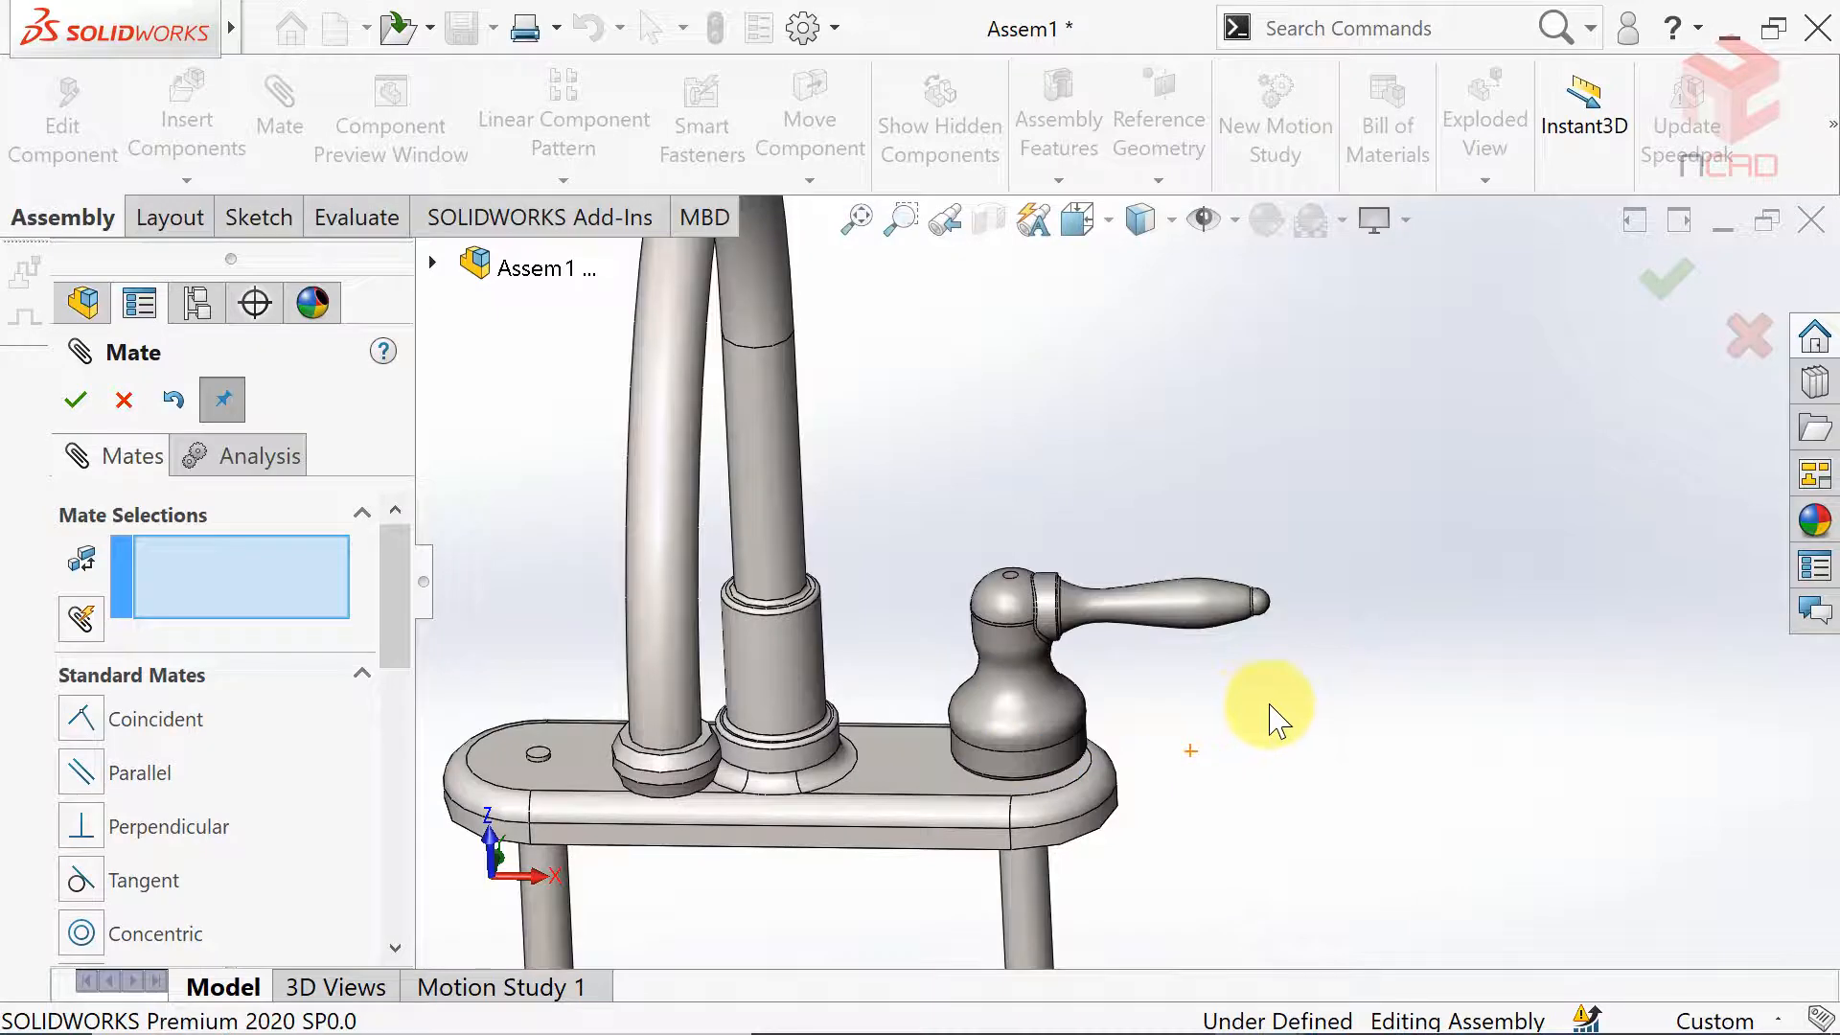
{"action": "left_click", "coordinate": [1052, 784]}
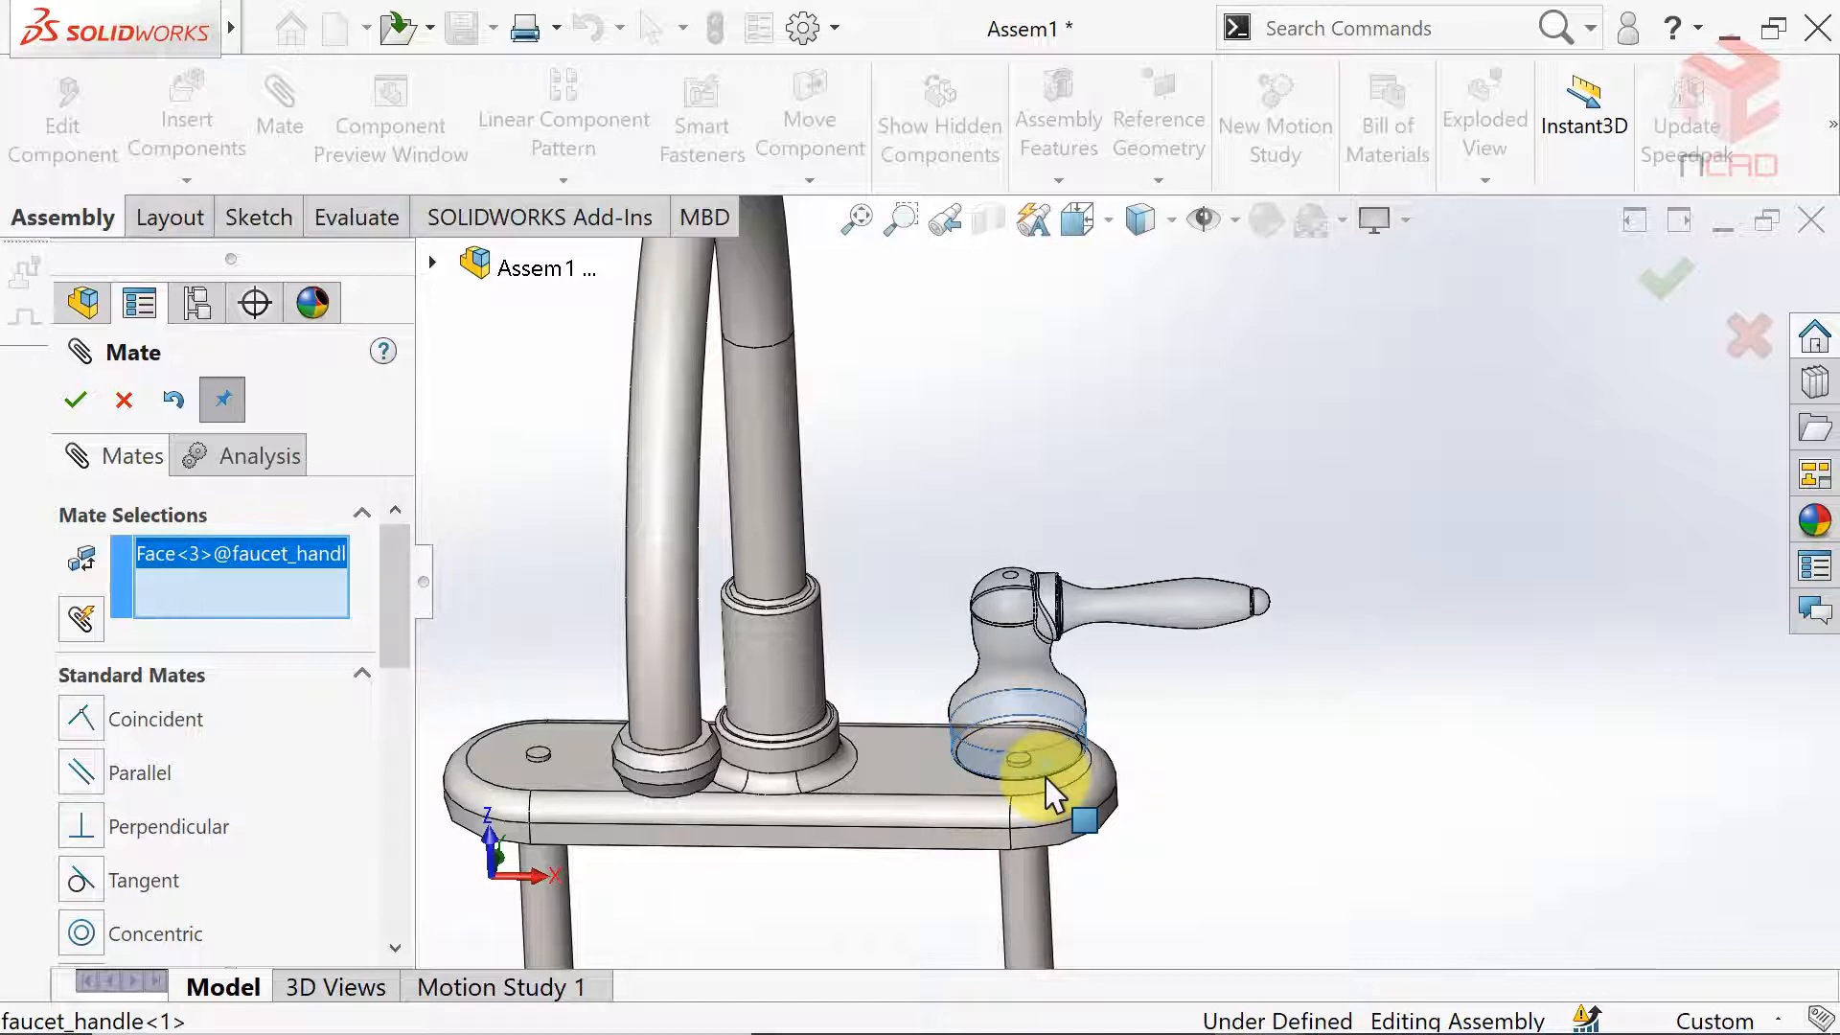
{"action": "left_click", "coordinate": [1034, 879]}
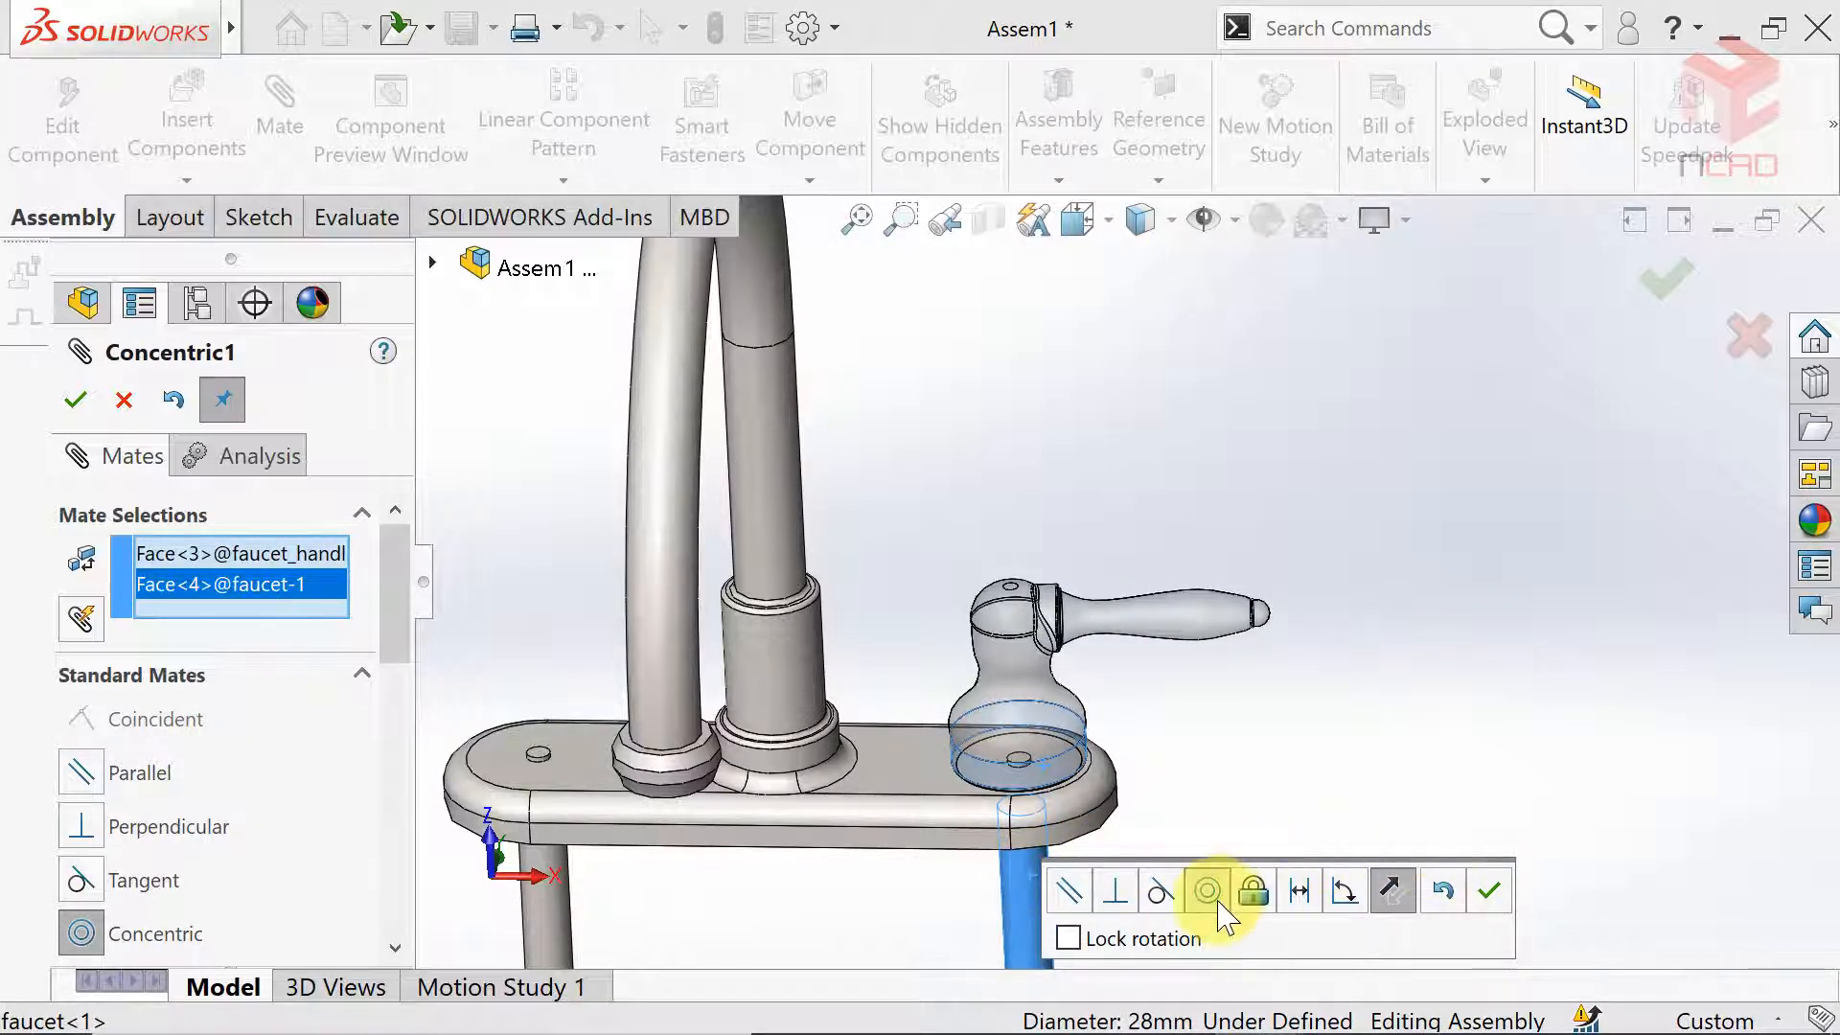
{"action": "left_click", "coordinate": [1490, 899]}
Swing the mated handle back and forth to test its rotation about the pipe axis, and finish mating.
{"action": "scroll", "coordinate": [1151, 907], "scroll_direction": "up", "scroll_amount": 5}
{"action": "scroll", "coordinate": [1097, 660], "scroll_direction": "down", "scroll_amount": 3}
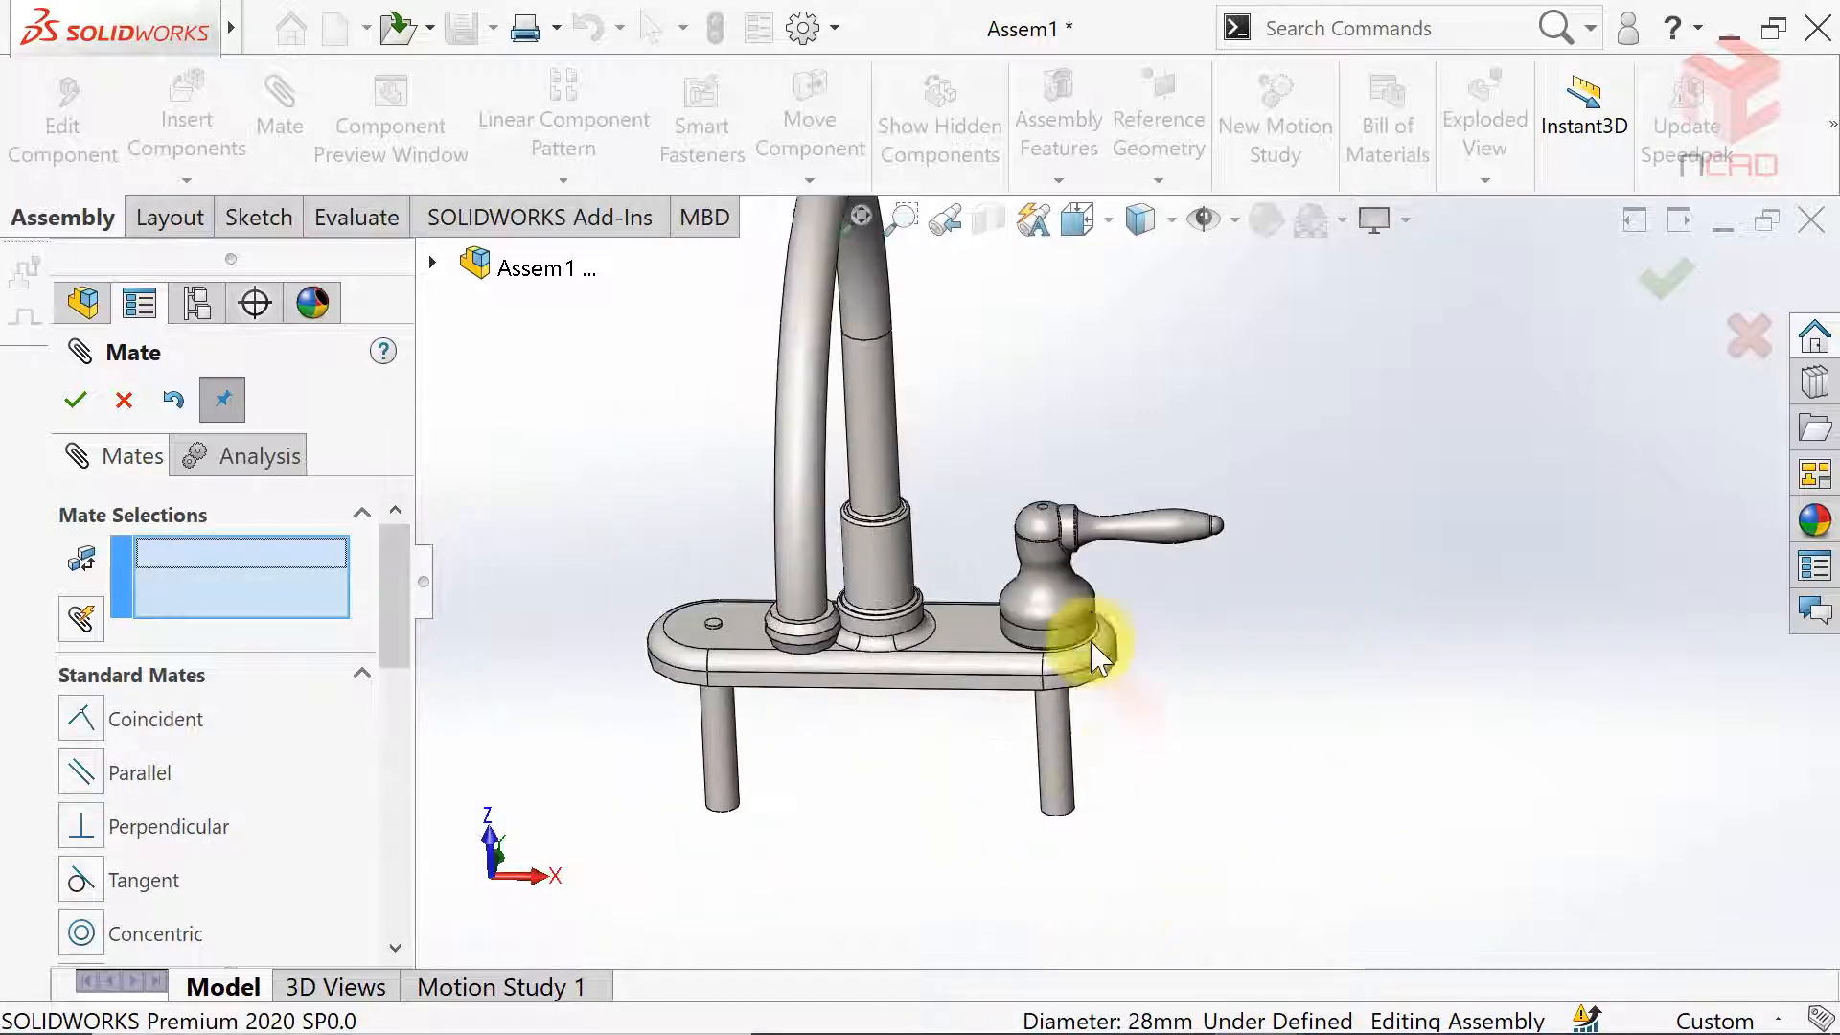
{"action": "scroll", "coordinate": [1060, 607], "scroll_direction": "down", "scroll_amount": 2}
{"action": "left_click_drag", "start_coordinate": [1060, 608], "coordinate": [1227, 595]}
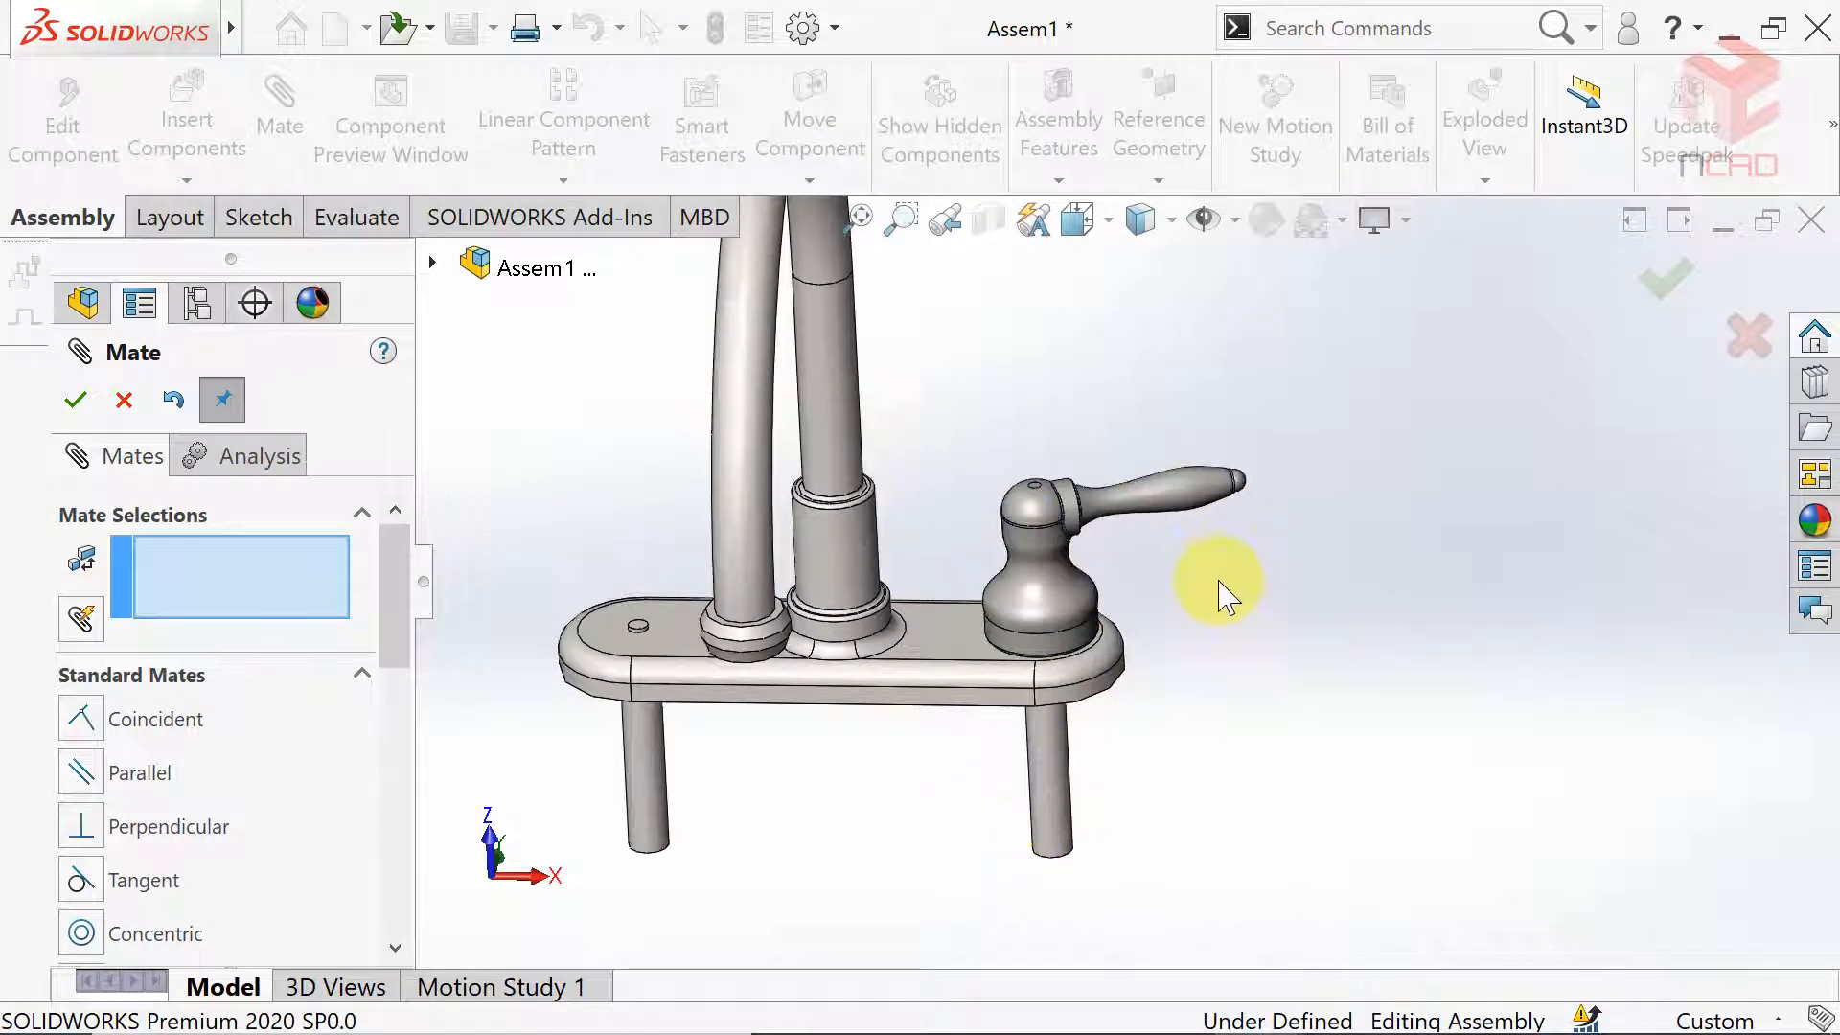
{"action": "middle_click_drag", "start_coordinate": [1227, 594], "coordinate": [1178, 563]}
{"action": "left_click_drag", "start_coordinate": [1180, 493], "coordinate": [1179, 617]}
{"action": "left_click", "coordinate": [1265, 676]}
{"action": "left_click", "coordinate": [76, 400]}
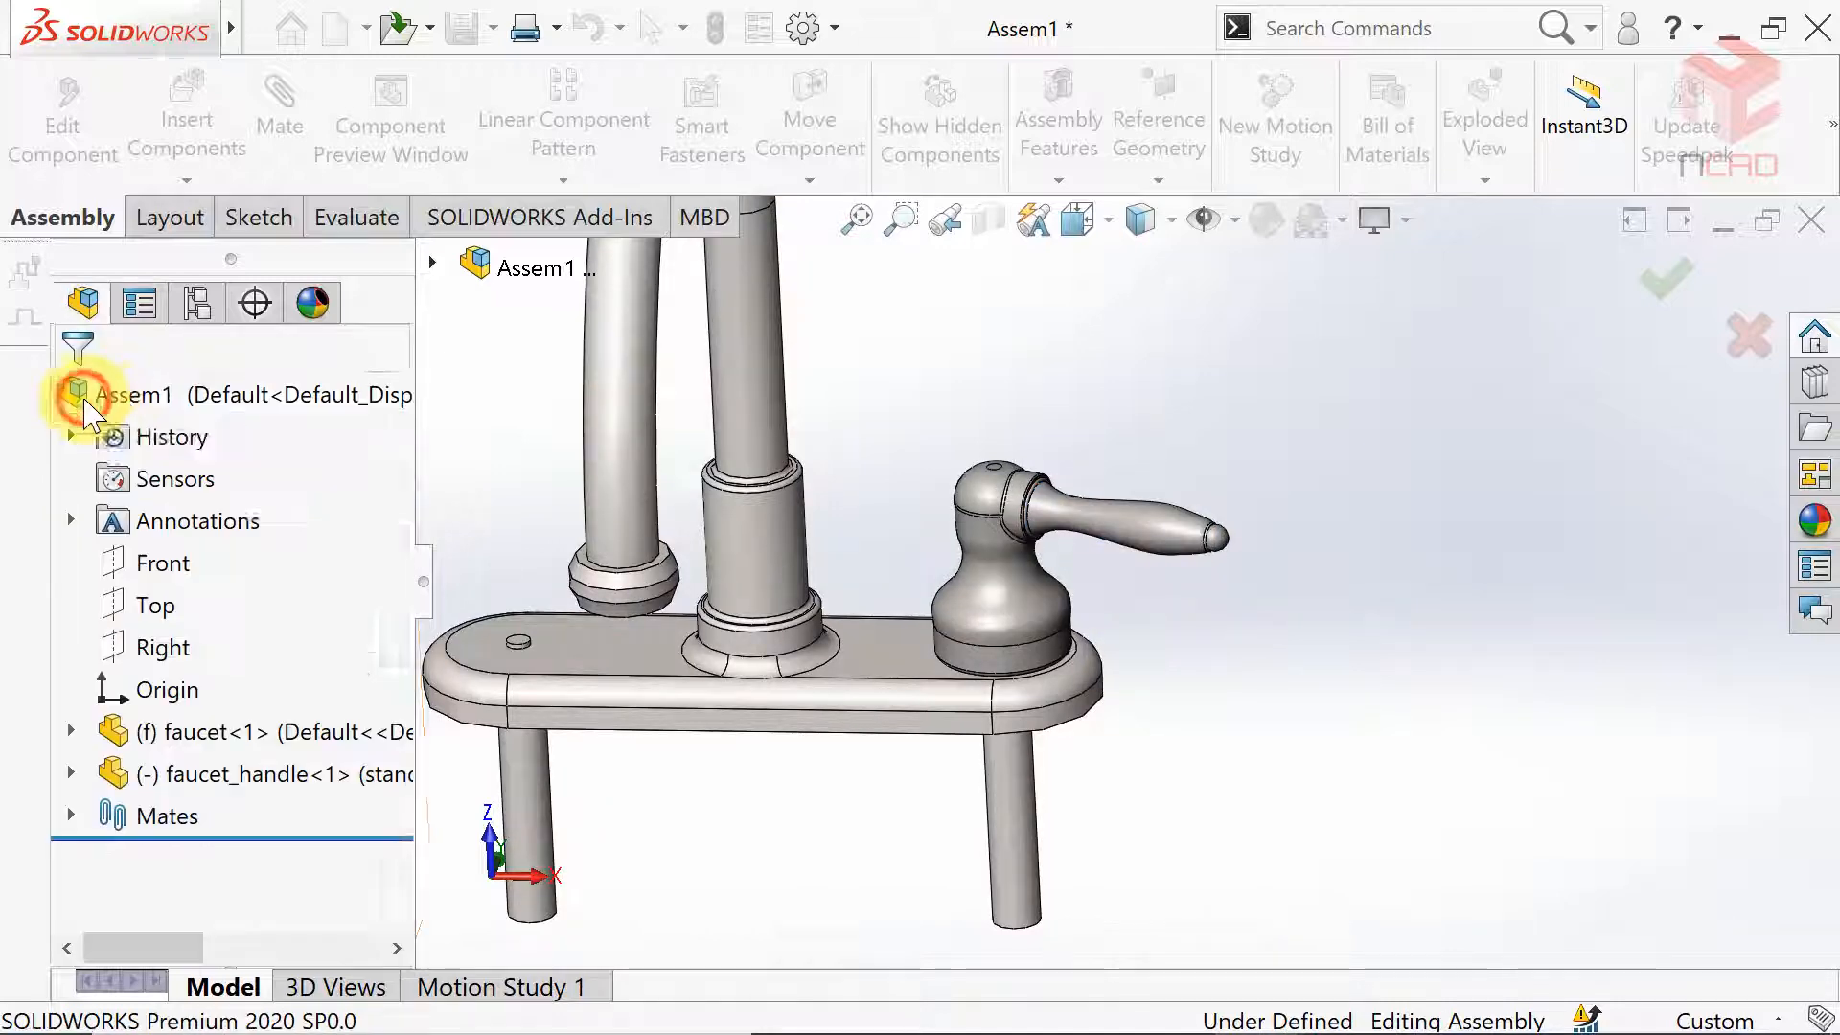
Turn the faucet handle about its base so that the lever points toward the spout side of the faucet.
{"action": "scroll", "coordinate": [1344, 753], "scroll_direction": "up", "scroll_amount": 5}
{"action": "scroll", "coordinate": [1100, 629], "scroll_direction": "down", "scroll_amount": 2}
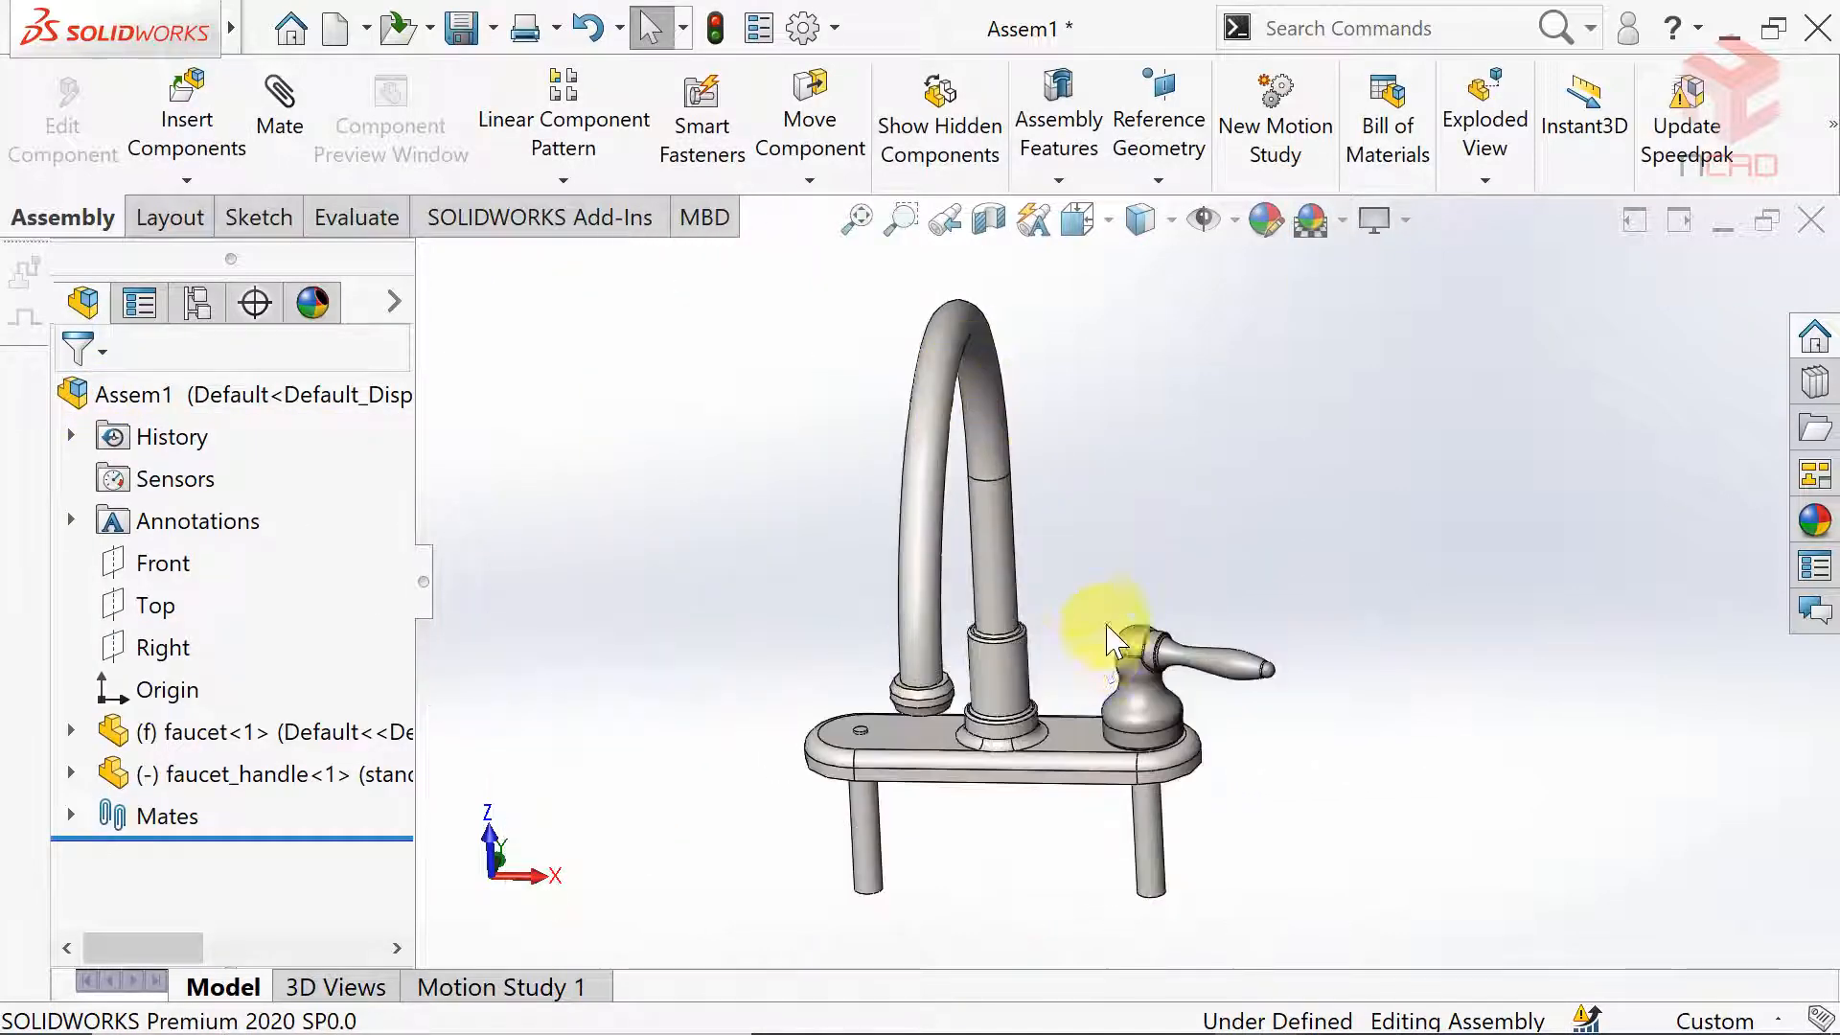
{"action": "middle_click_drag", "start_coordinate": [1107, 628], "coordinate": [1042, 648]}
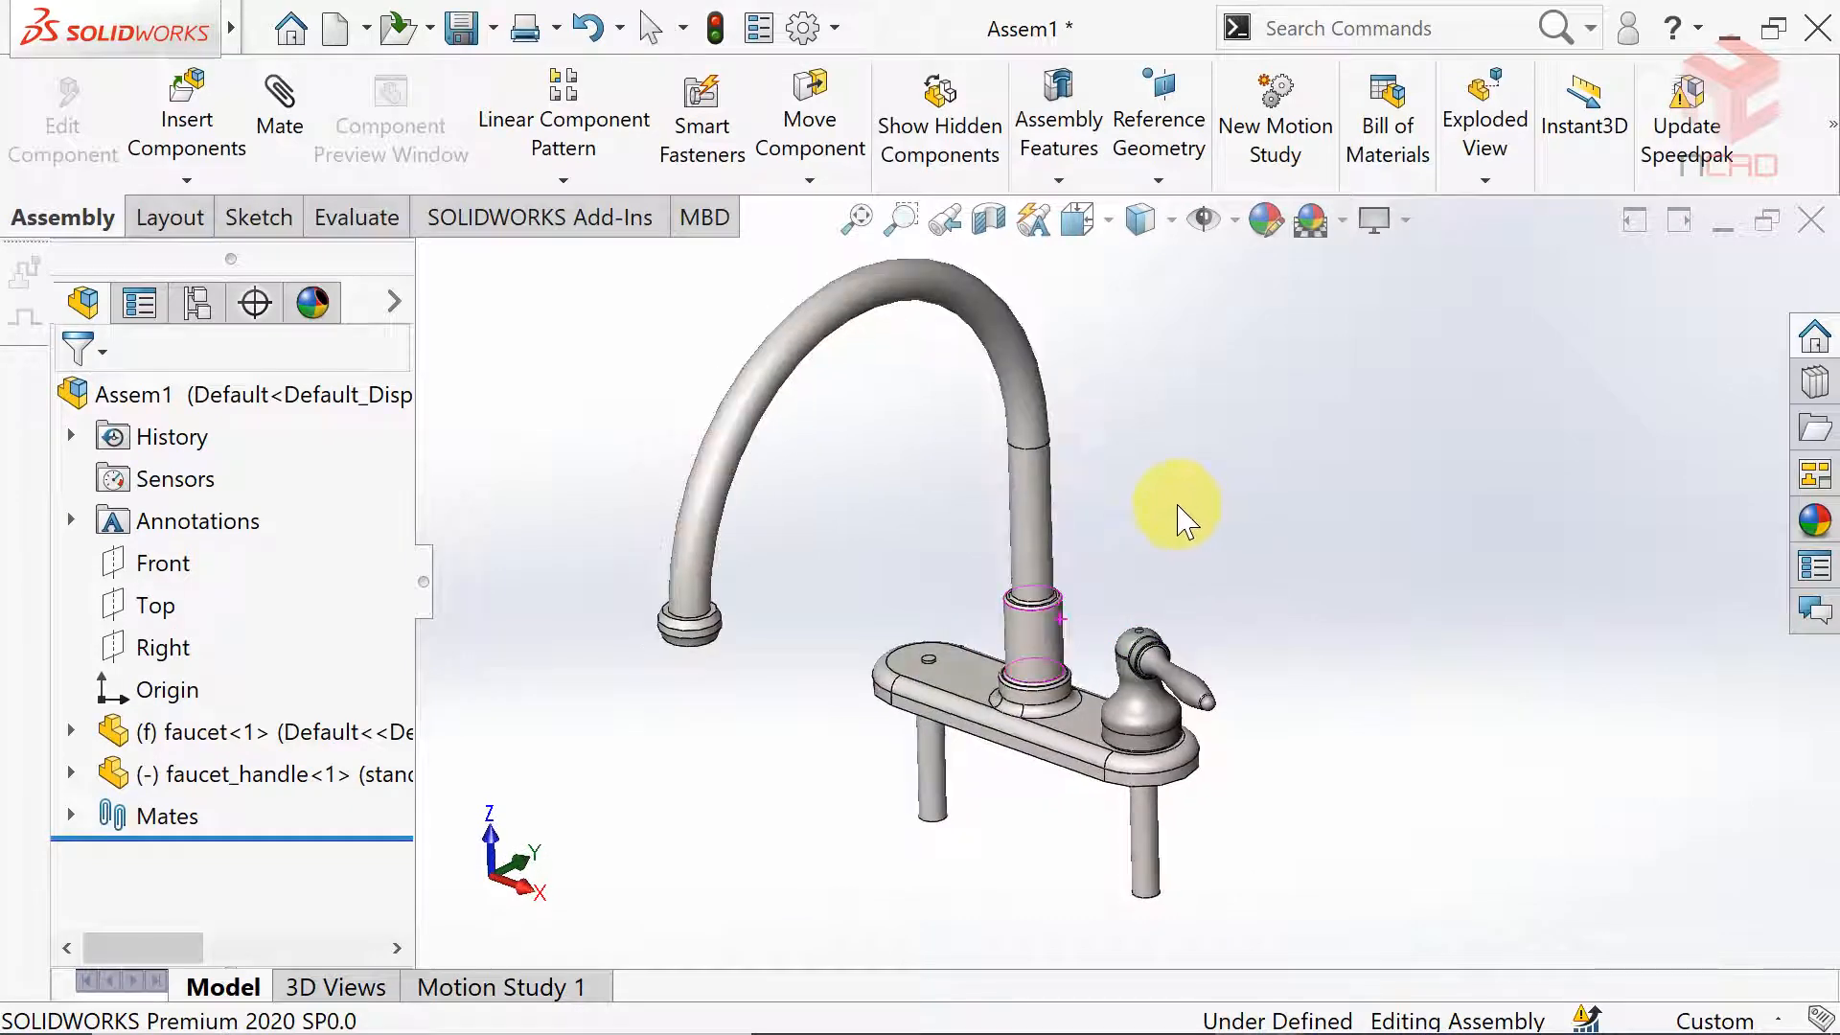
{"action": "scroll", "coordinate": [1194, 535], "scroll_direction": "up", "scroll_amount": 2}
{"action": "scroll", "coordinate": [1170, 505], "scroll_direction": "down", "scroll_amount": 1}
{"action": "left_click", "coordinate": [1237, 571]}
{"action": "left_click_drag", "start_coordinate": [1164, 685], "coordinate": [1102, 729]}
{"action": "left_click", "coordinate": [1417, 500]}
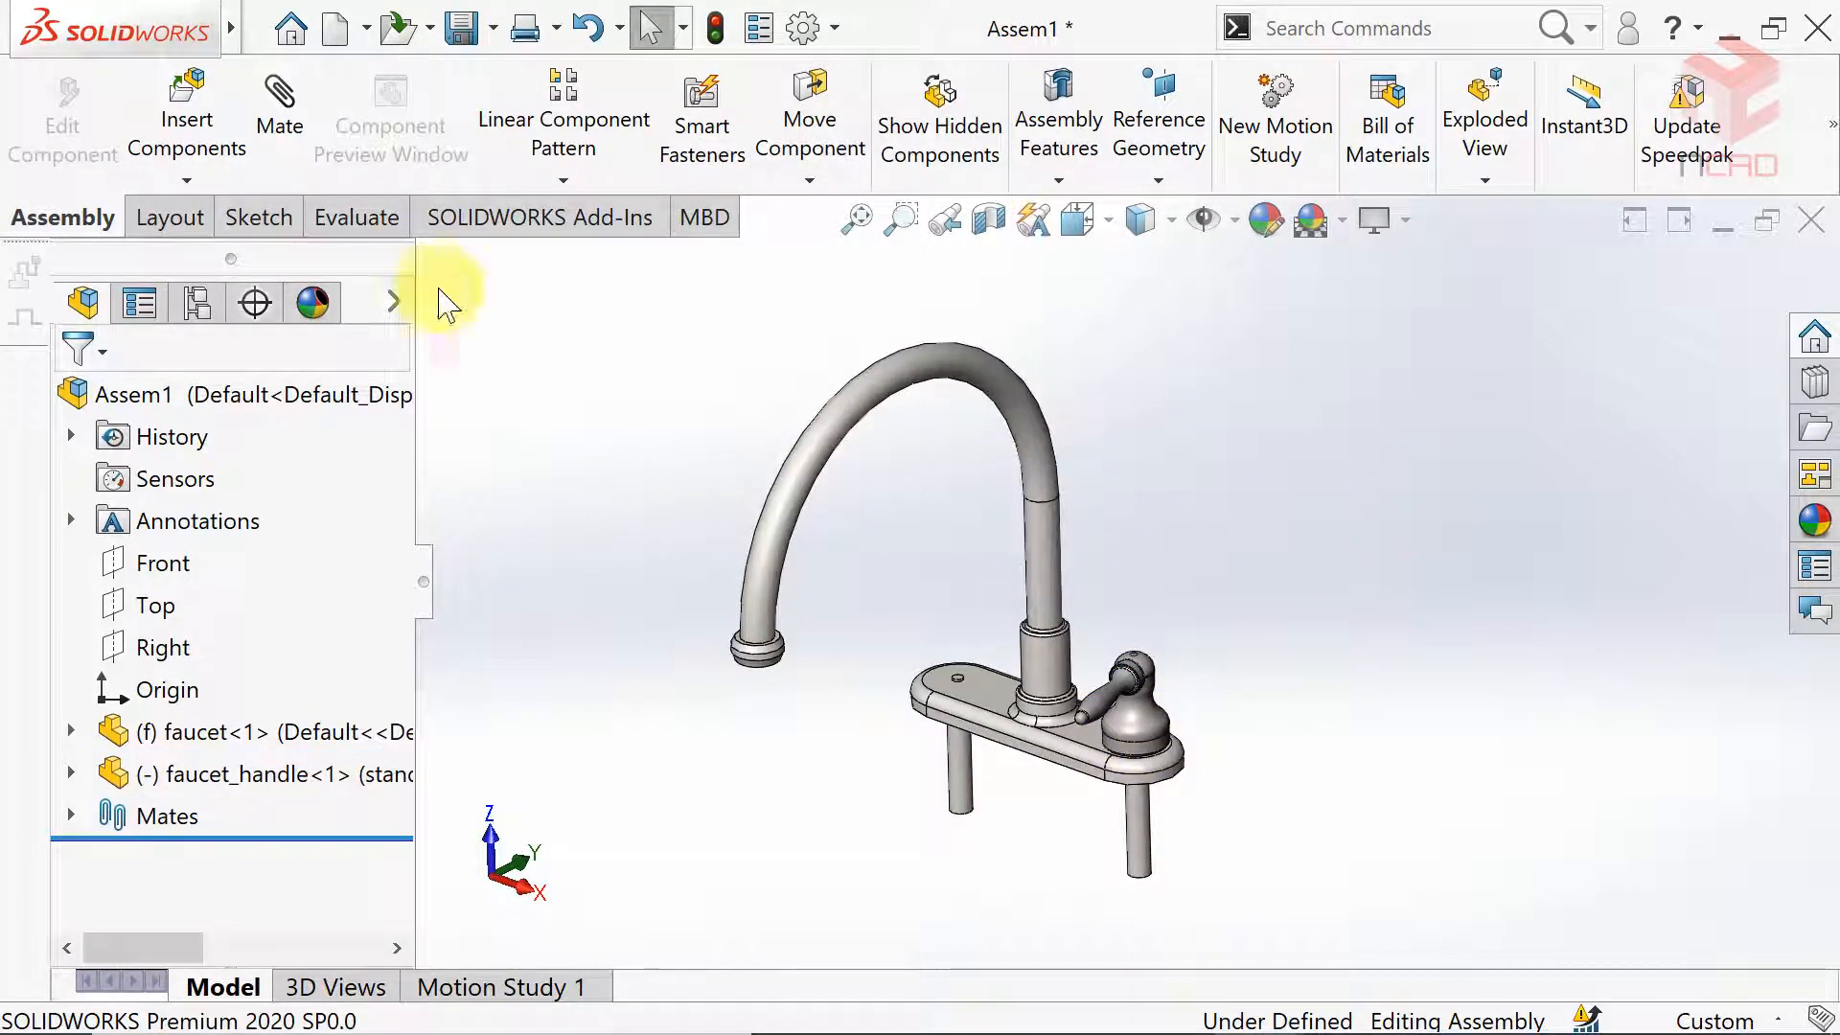
Save the assembly as faucet.SLDASM in the Faucet Subassembly folder.
{"action": "left_click", "coordinate": [264, 28]}
{"action": "left_click", "coordinate": [351, 488]}
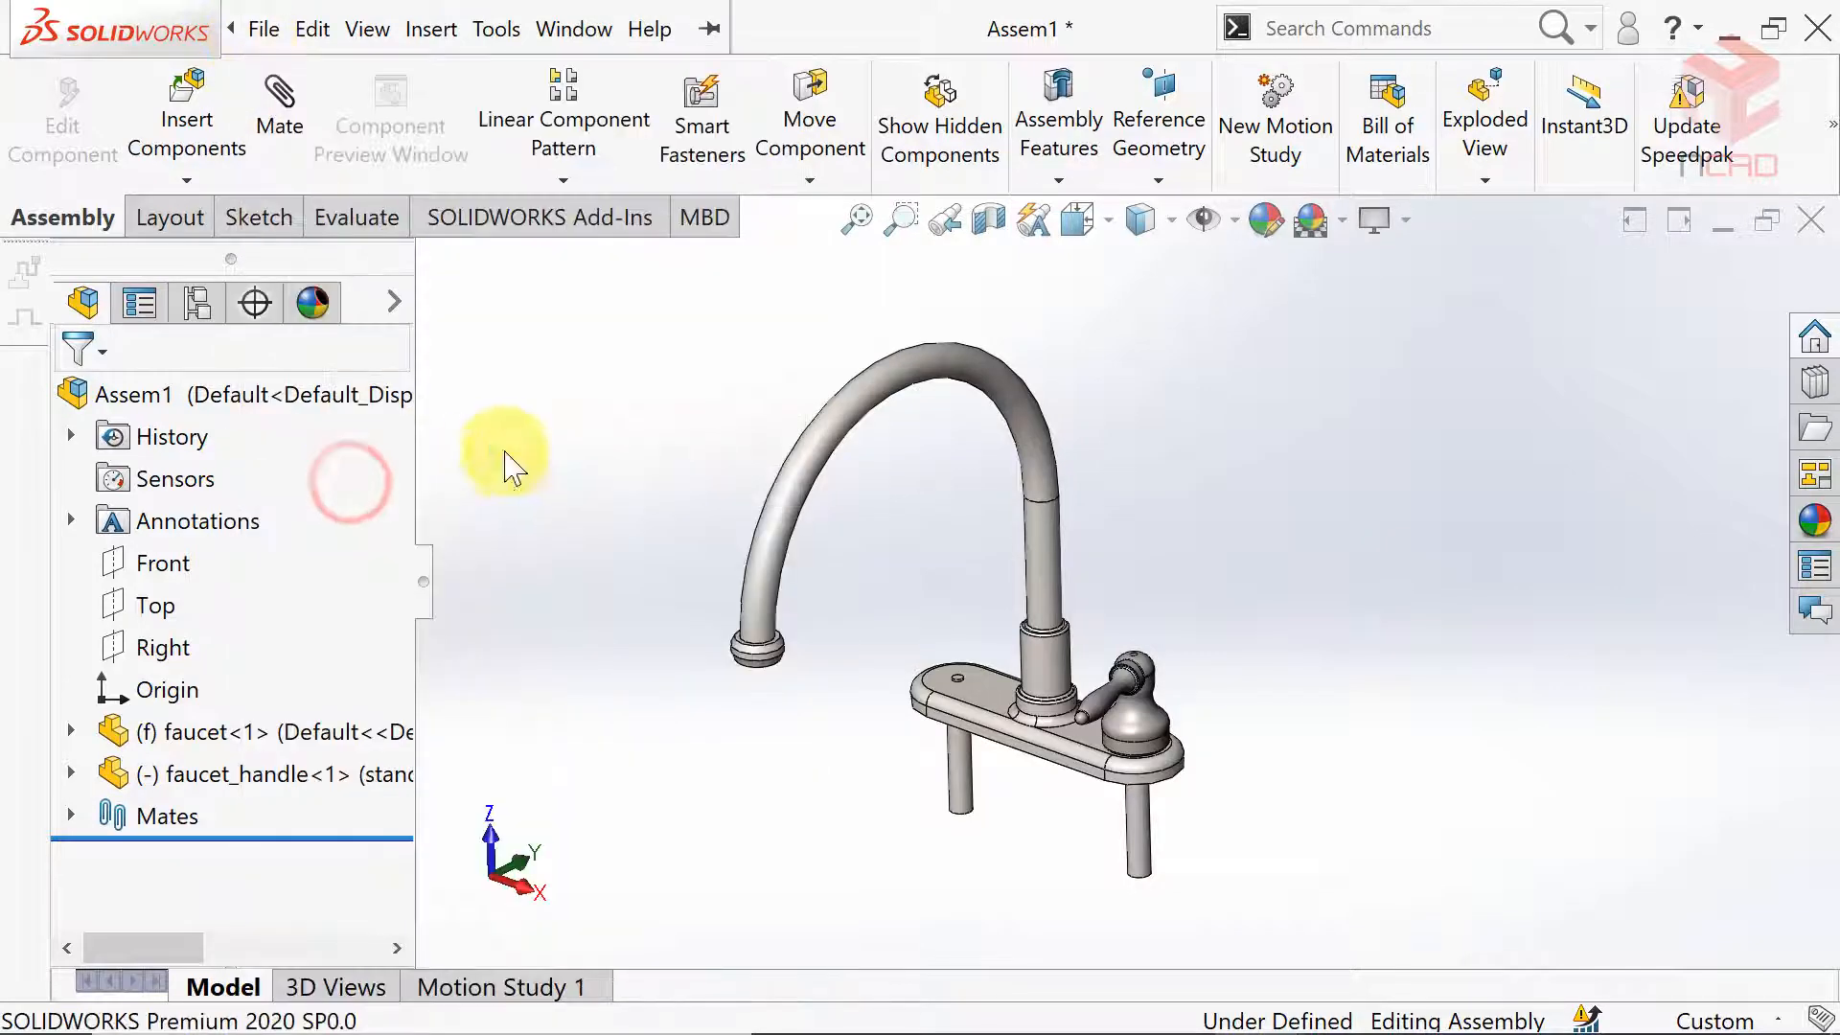
{"action": "left_click_drag", "start_coordinate": [785, 679], "coordinate": [716, 681]}
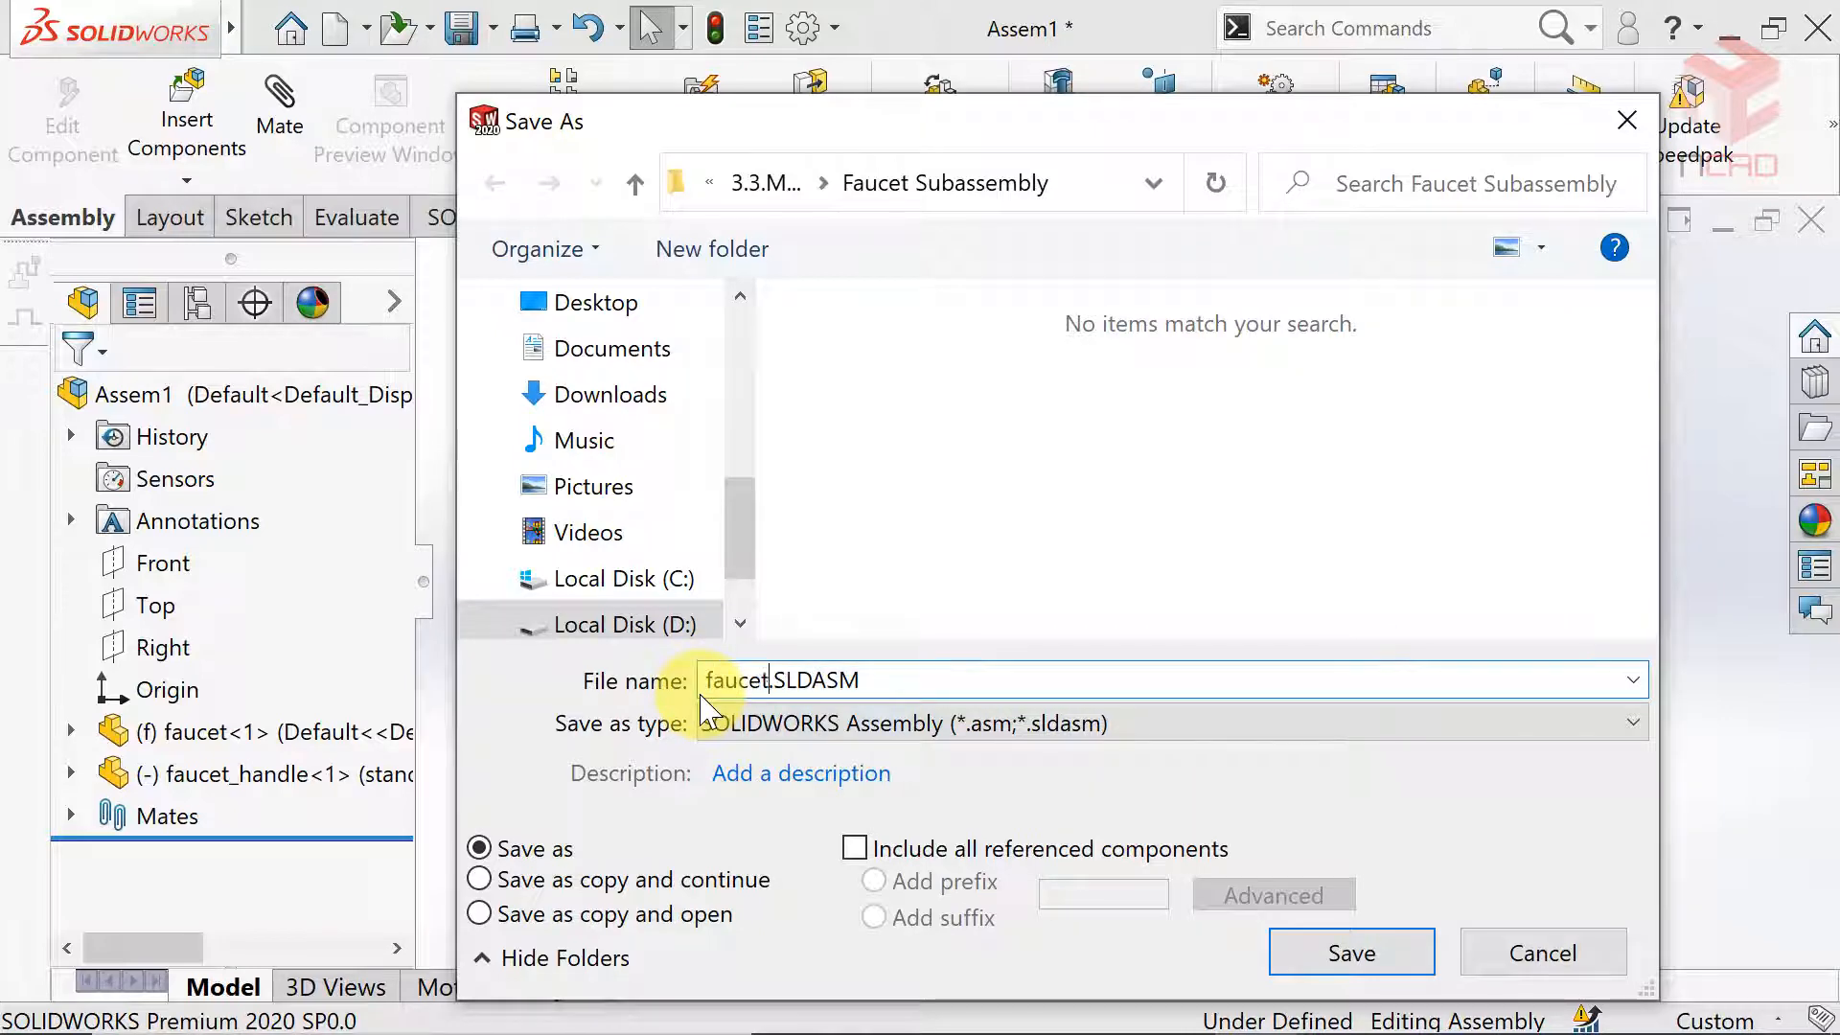
{"action": "left_click", "coordinate": [1352, 953]}
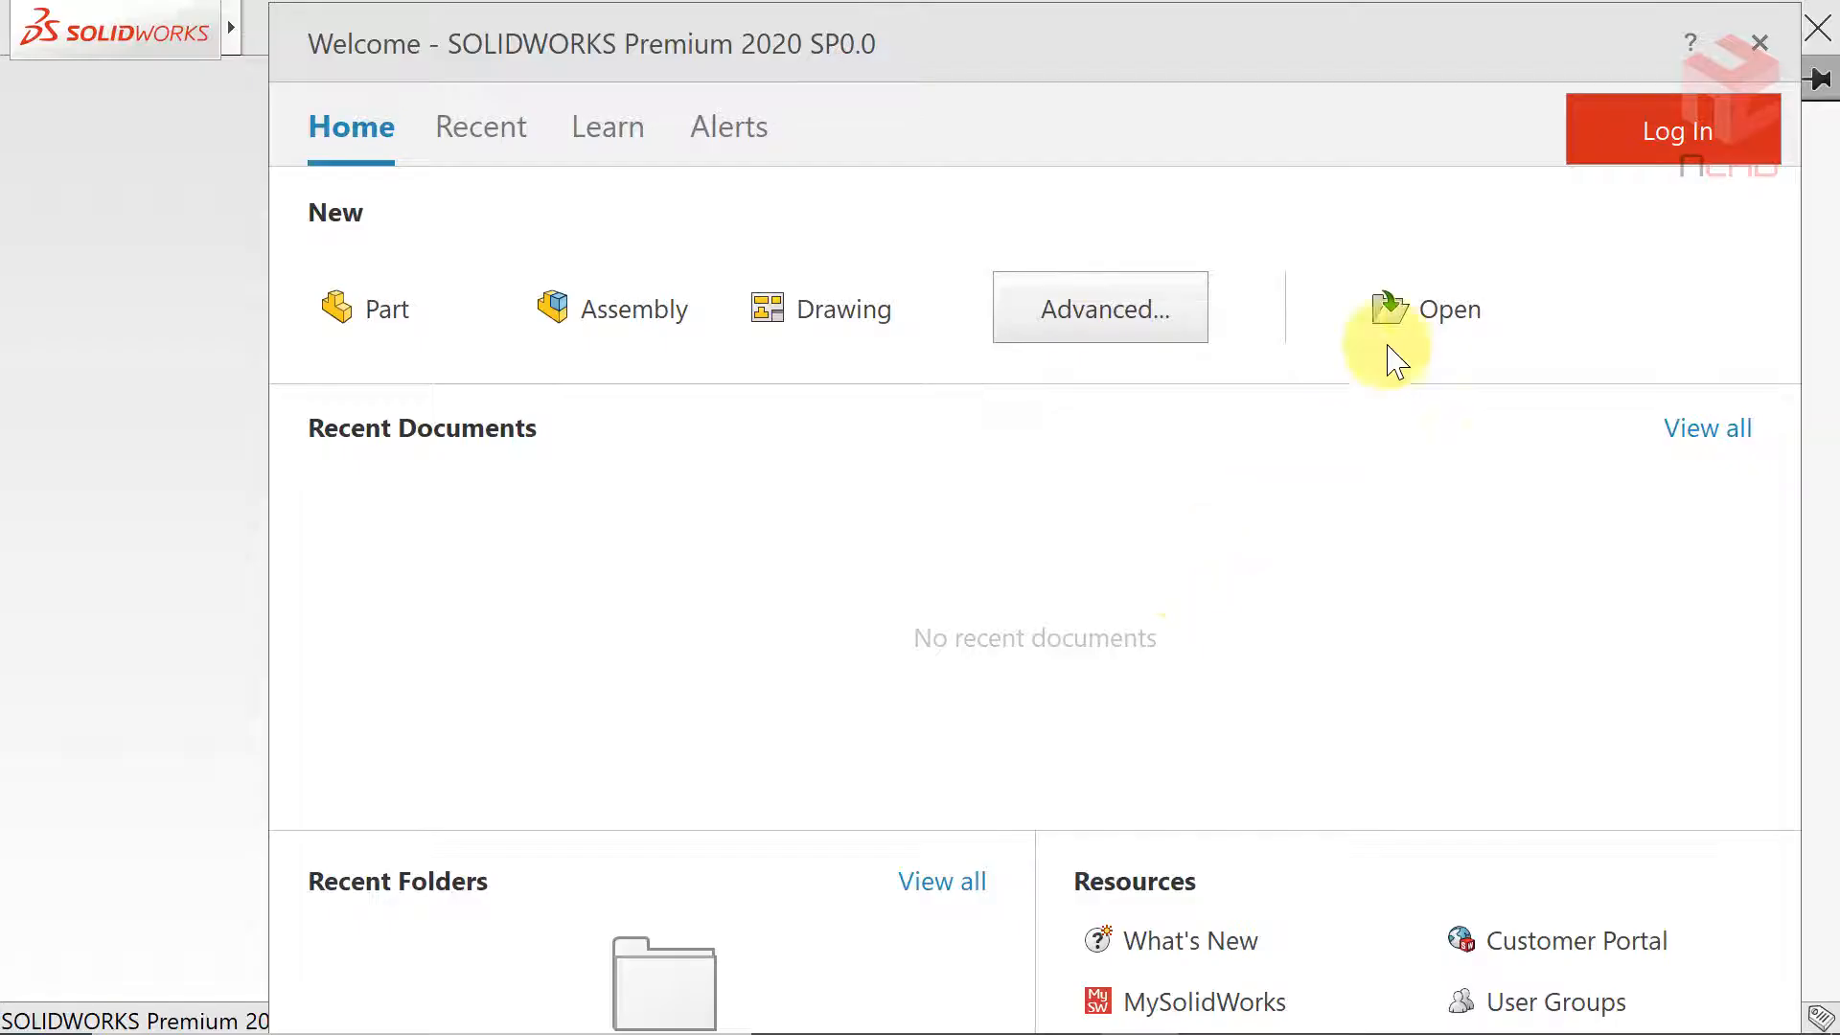
Open door.sldprt from the Door Subassembly folder.
{"action": "left_click", "coordinate": [1409, 308]}
{"action": "left_click", "coordinate": [844, 450]}
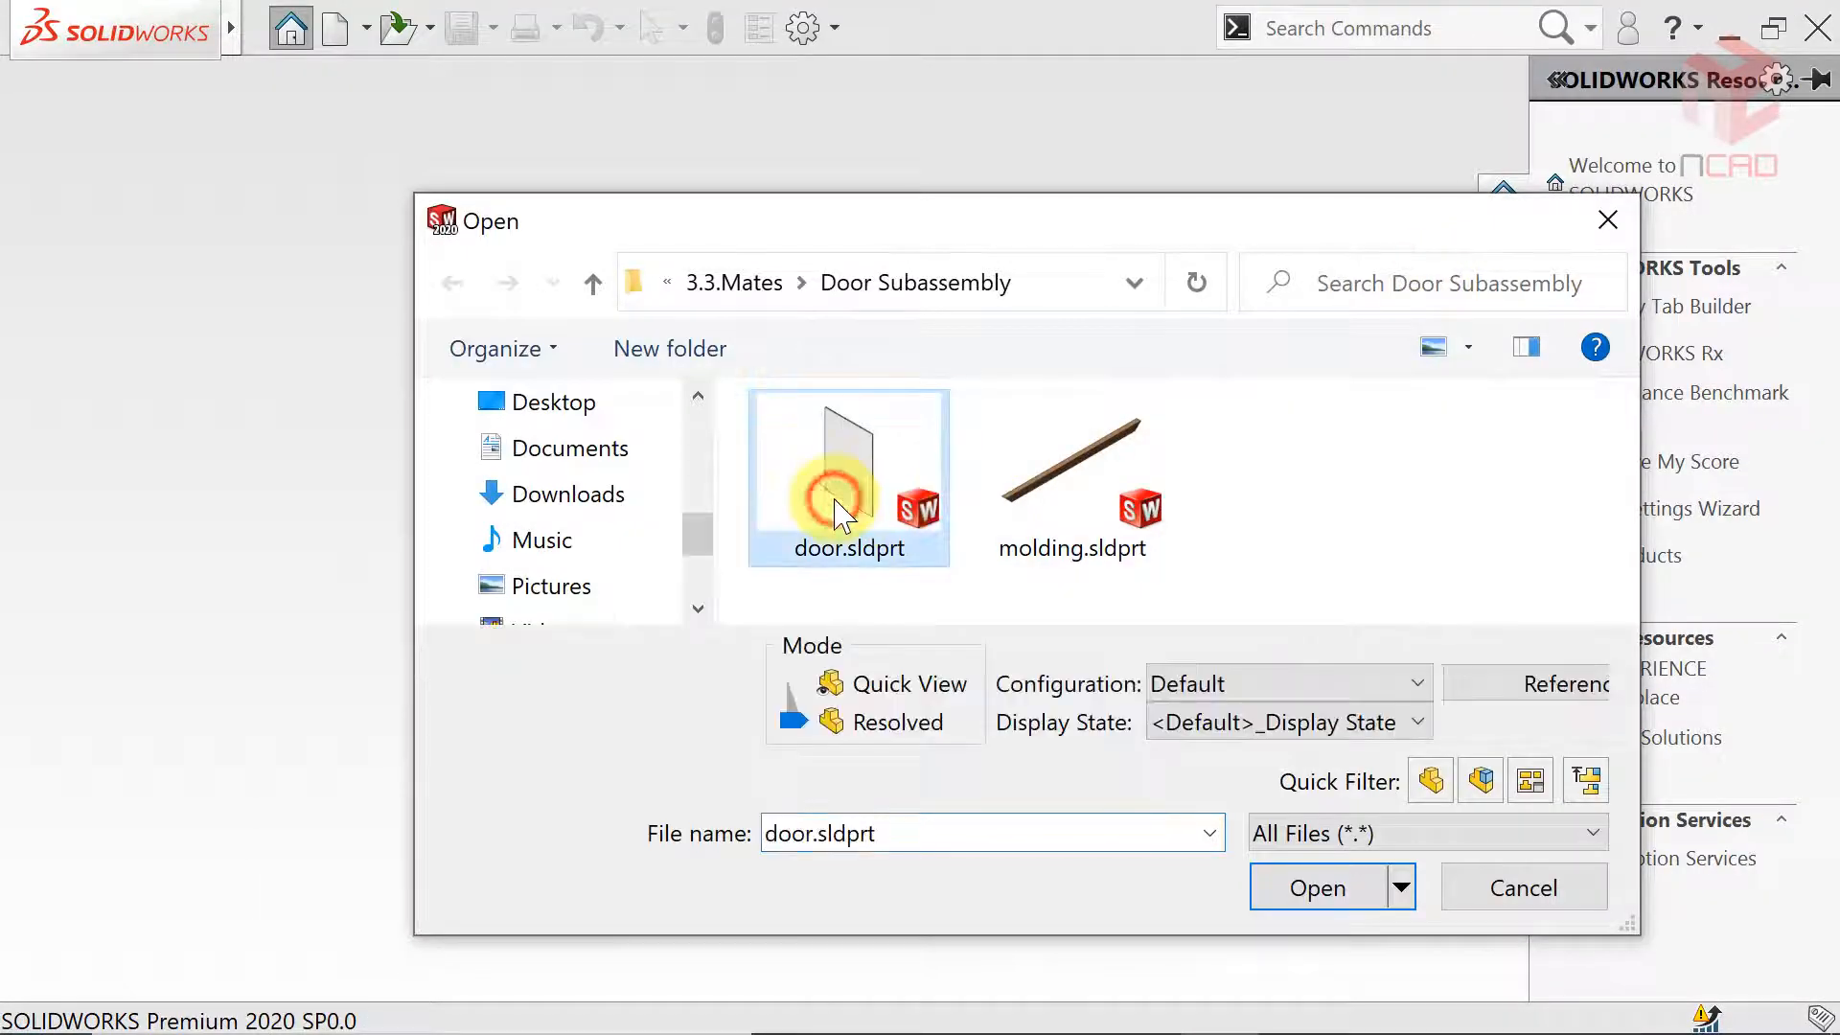
{"action": "left_click", "coordinate": [1316, 896]}
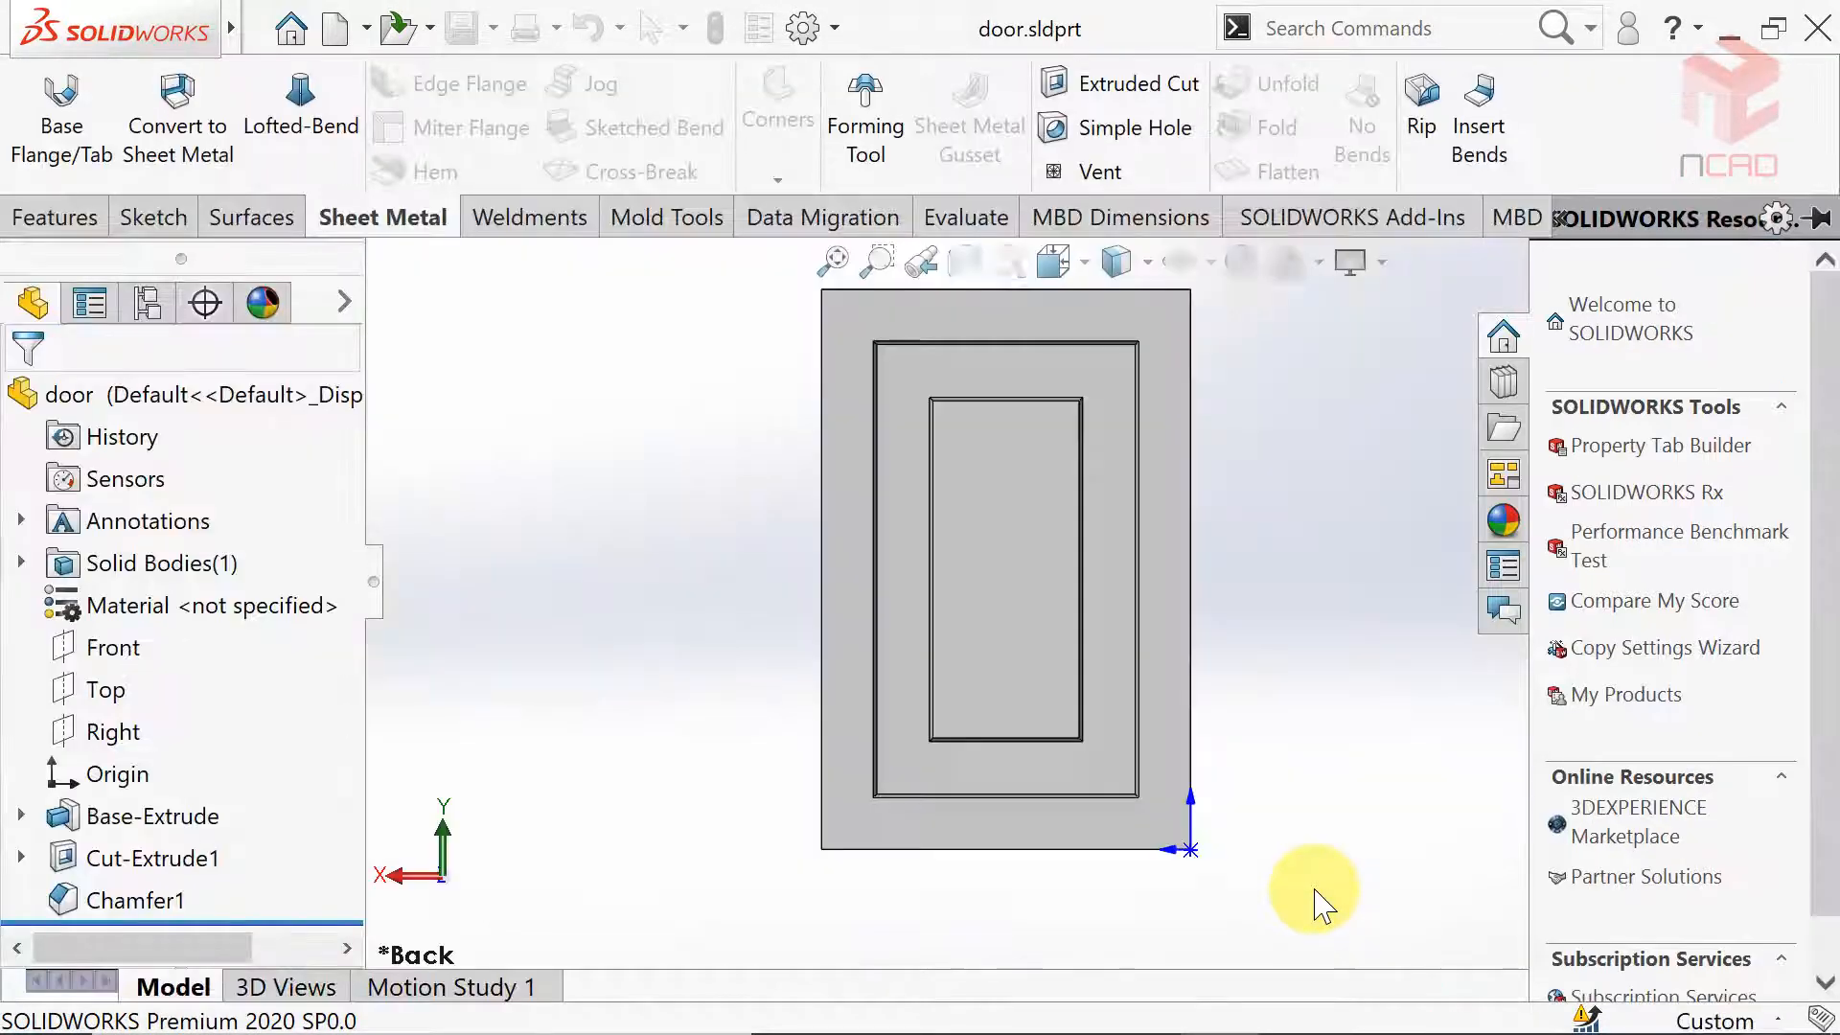
{"action": "left_click", "coordinate": [1313, 896]}
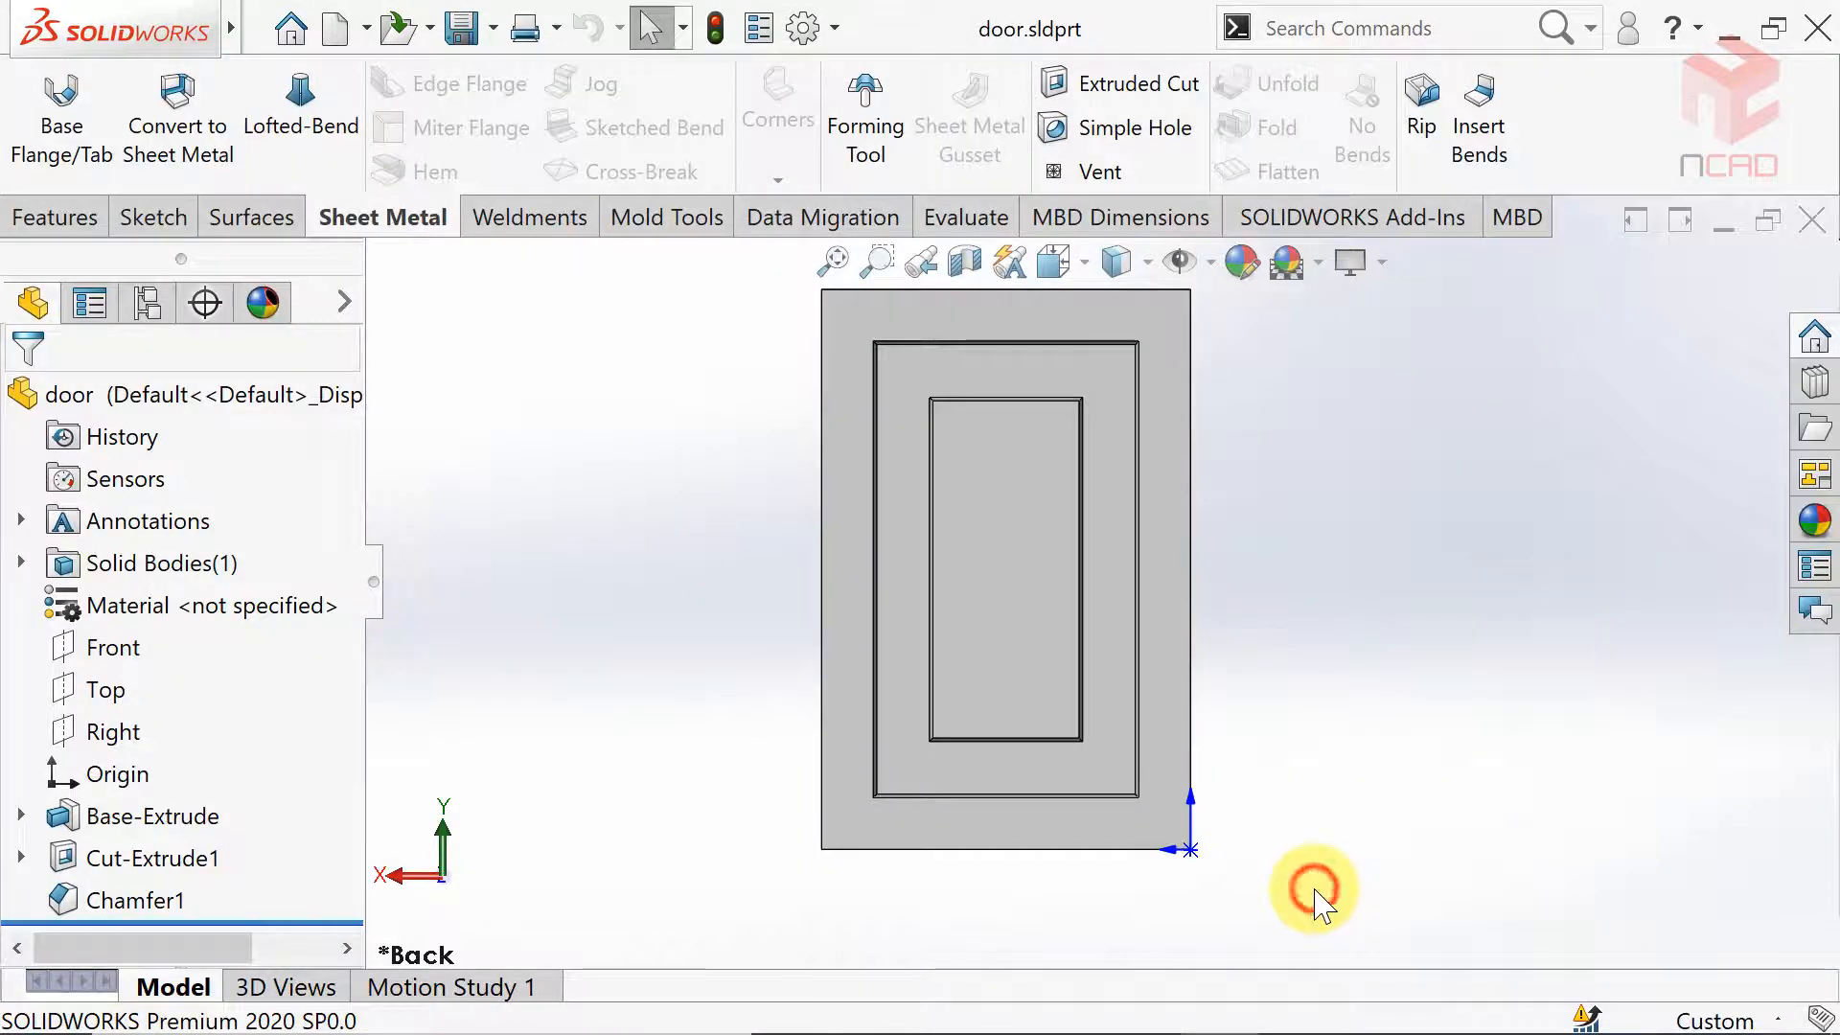
Open molding.sldprt from the Door Subassembly folder as well.
{"action": "left_click", "coordinate": [264, 29]}
{"action": "left_click", "coordinate": [326, 156]}
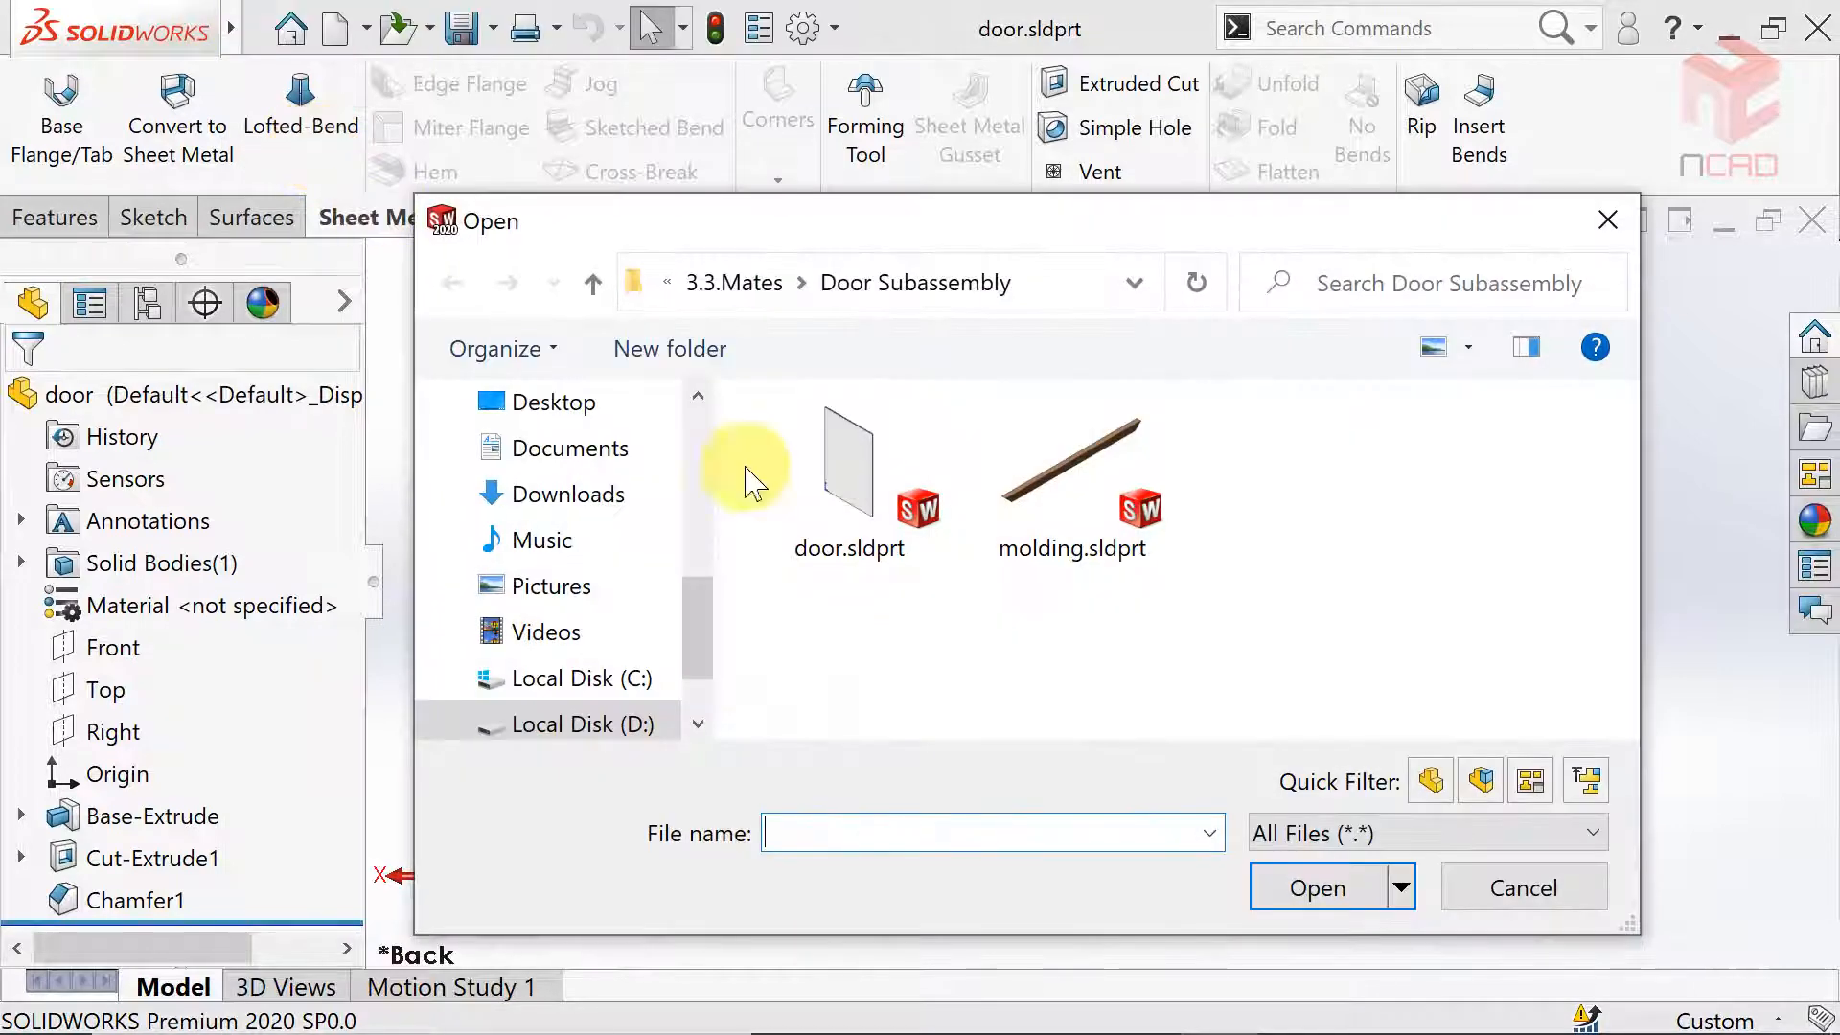
{"action": "left_click", "coordinate": [1098, 491]}
{"action": "left_click", "coordinate": [1342, 892]}
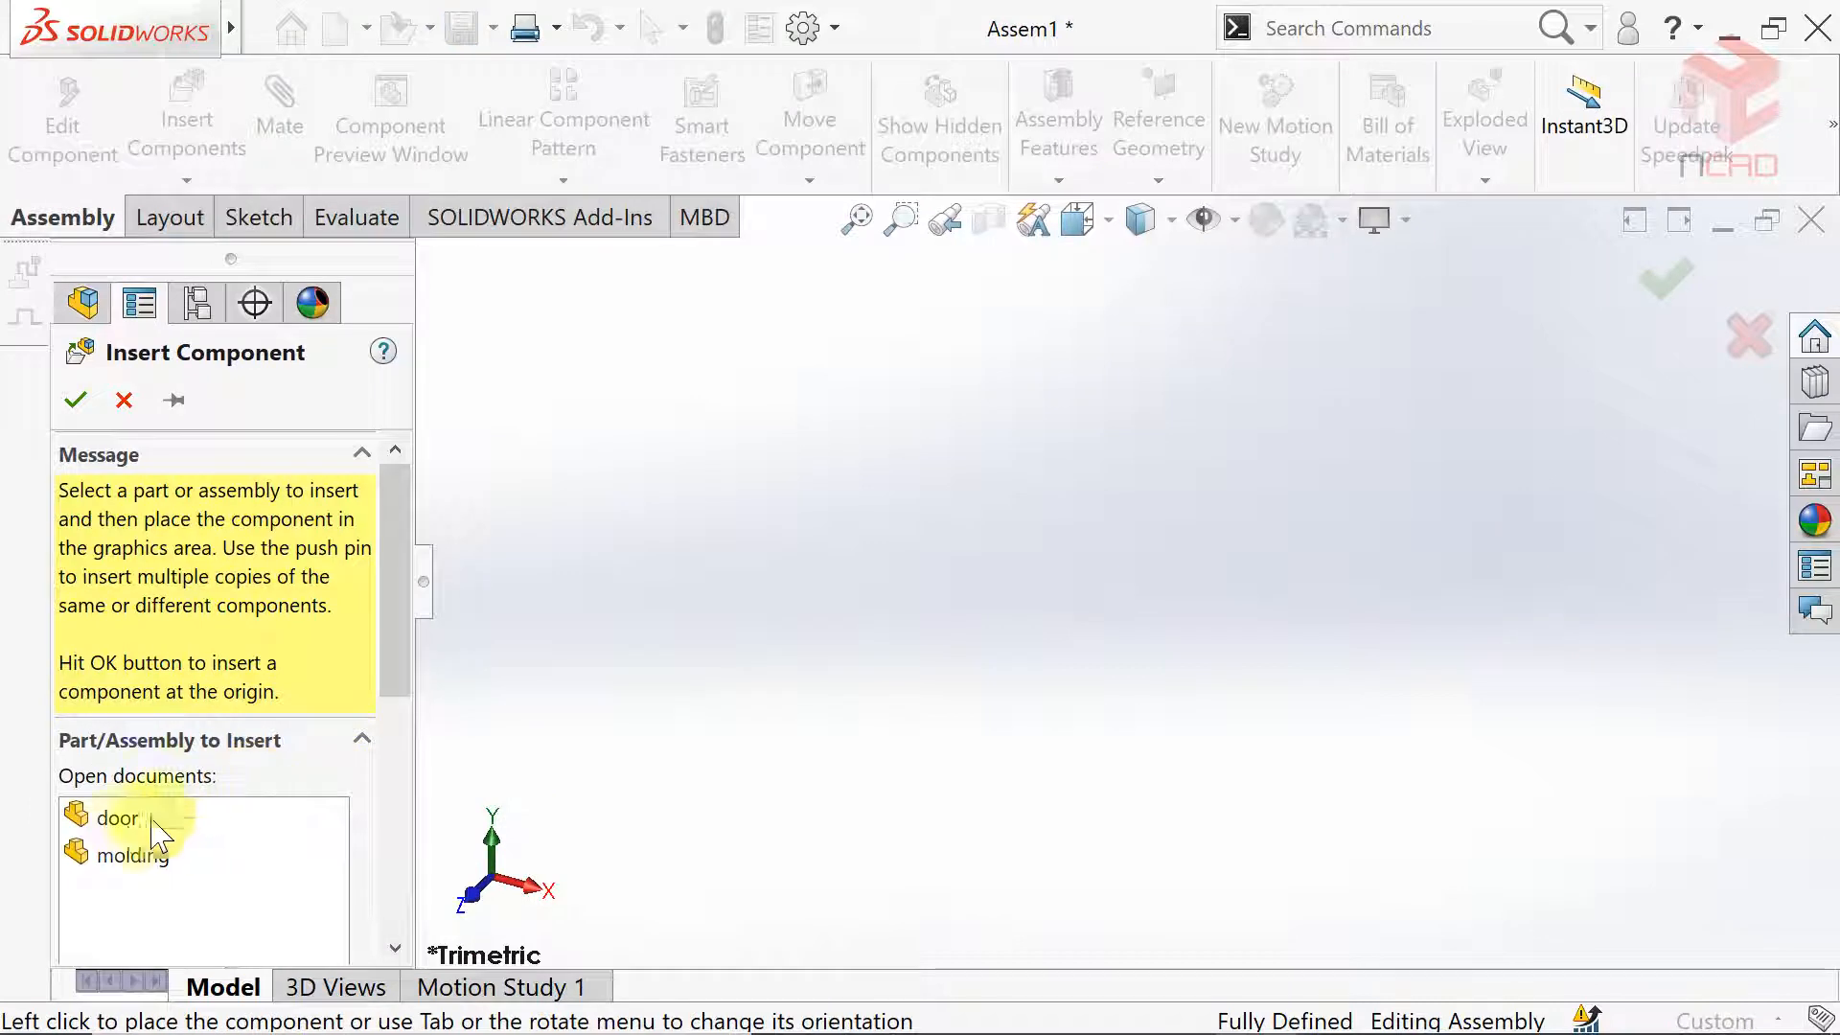
Insert the door as the first component of the new assembly, turned twice by 90 degrees about Y so its grooved face shows.
{"action": "left_click", "coordinate": [120, 818]}
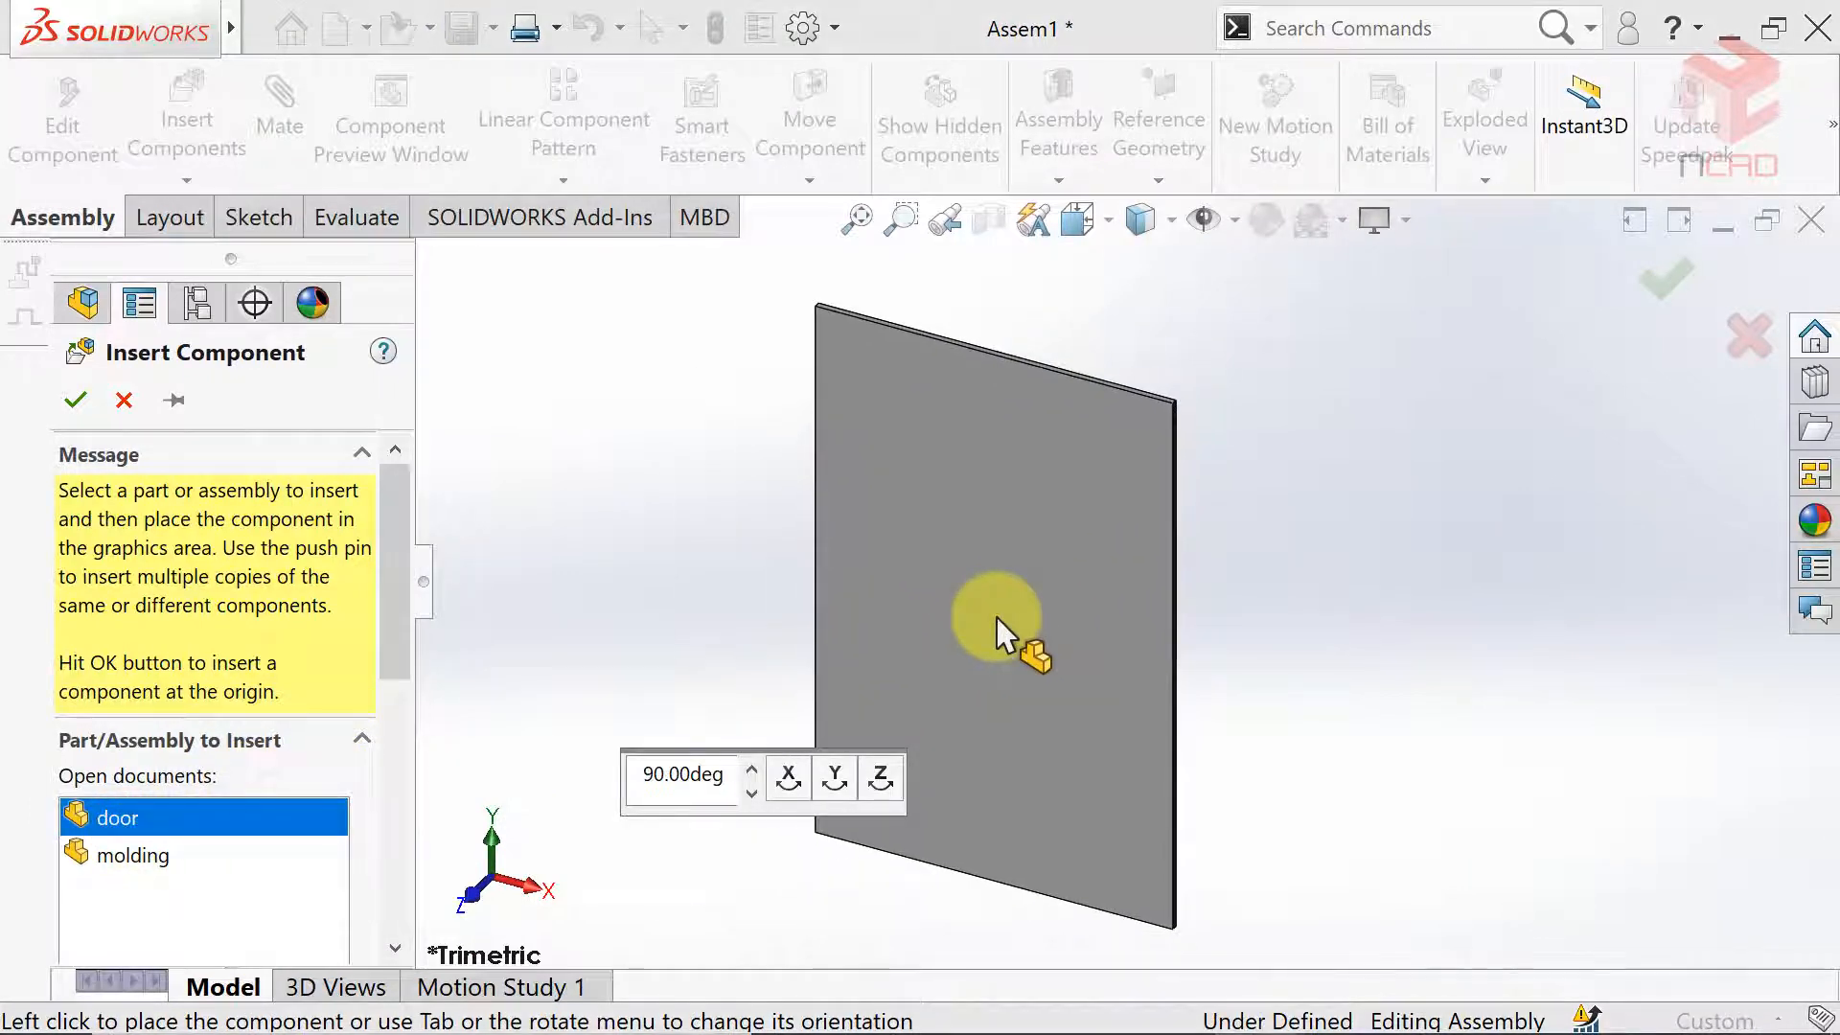
{"action": "left_click", "coordinate": [835, 779]}
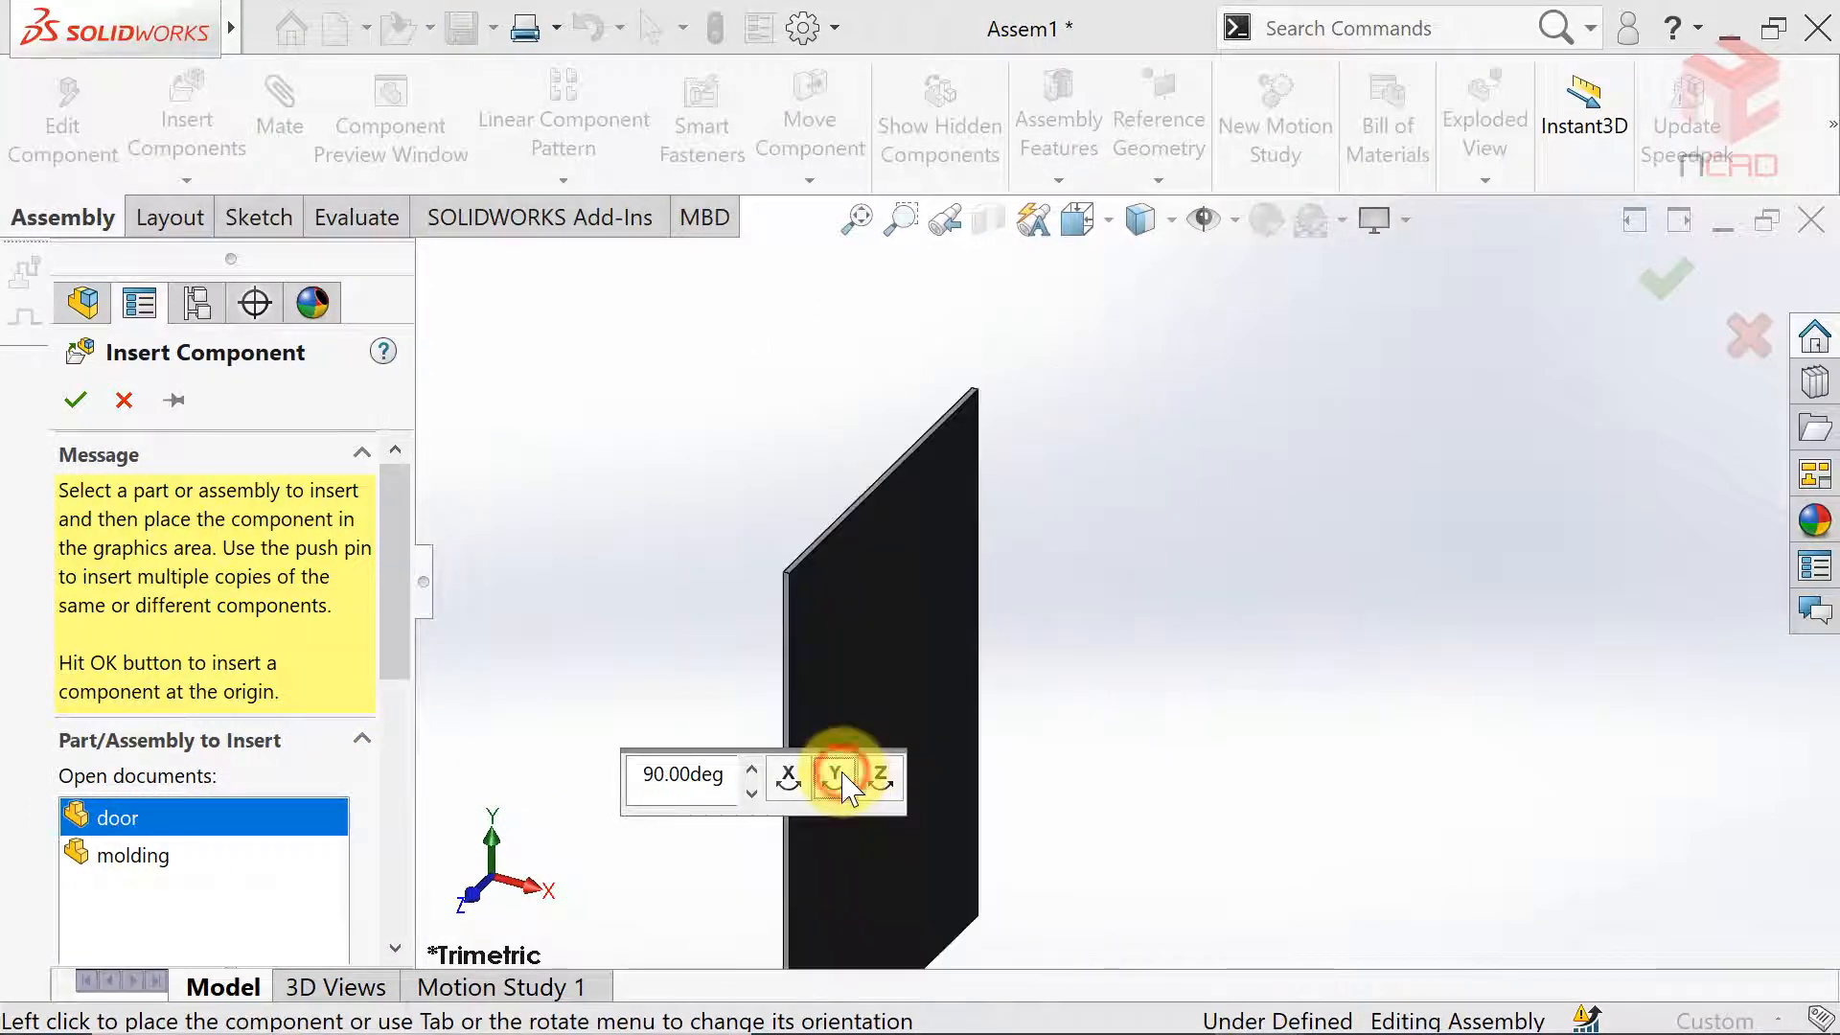
{"action": "left_click", "coordinate": [835, 779]}
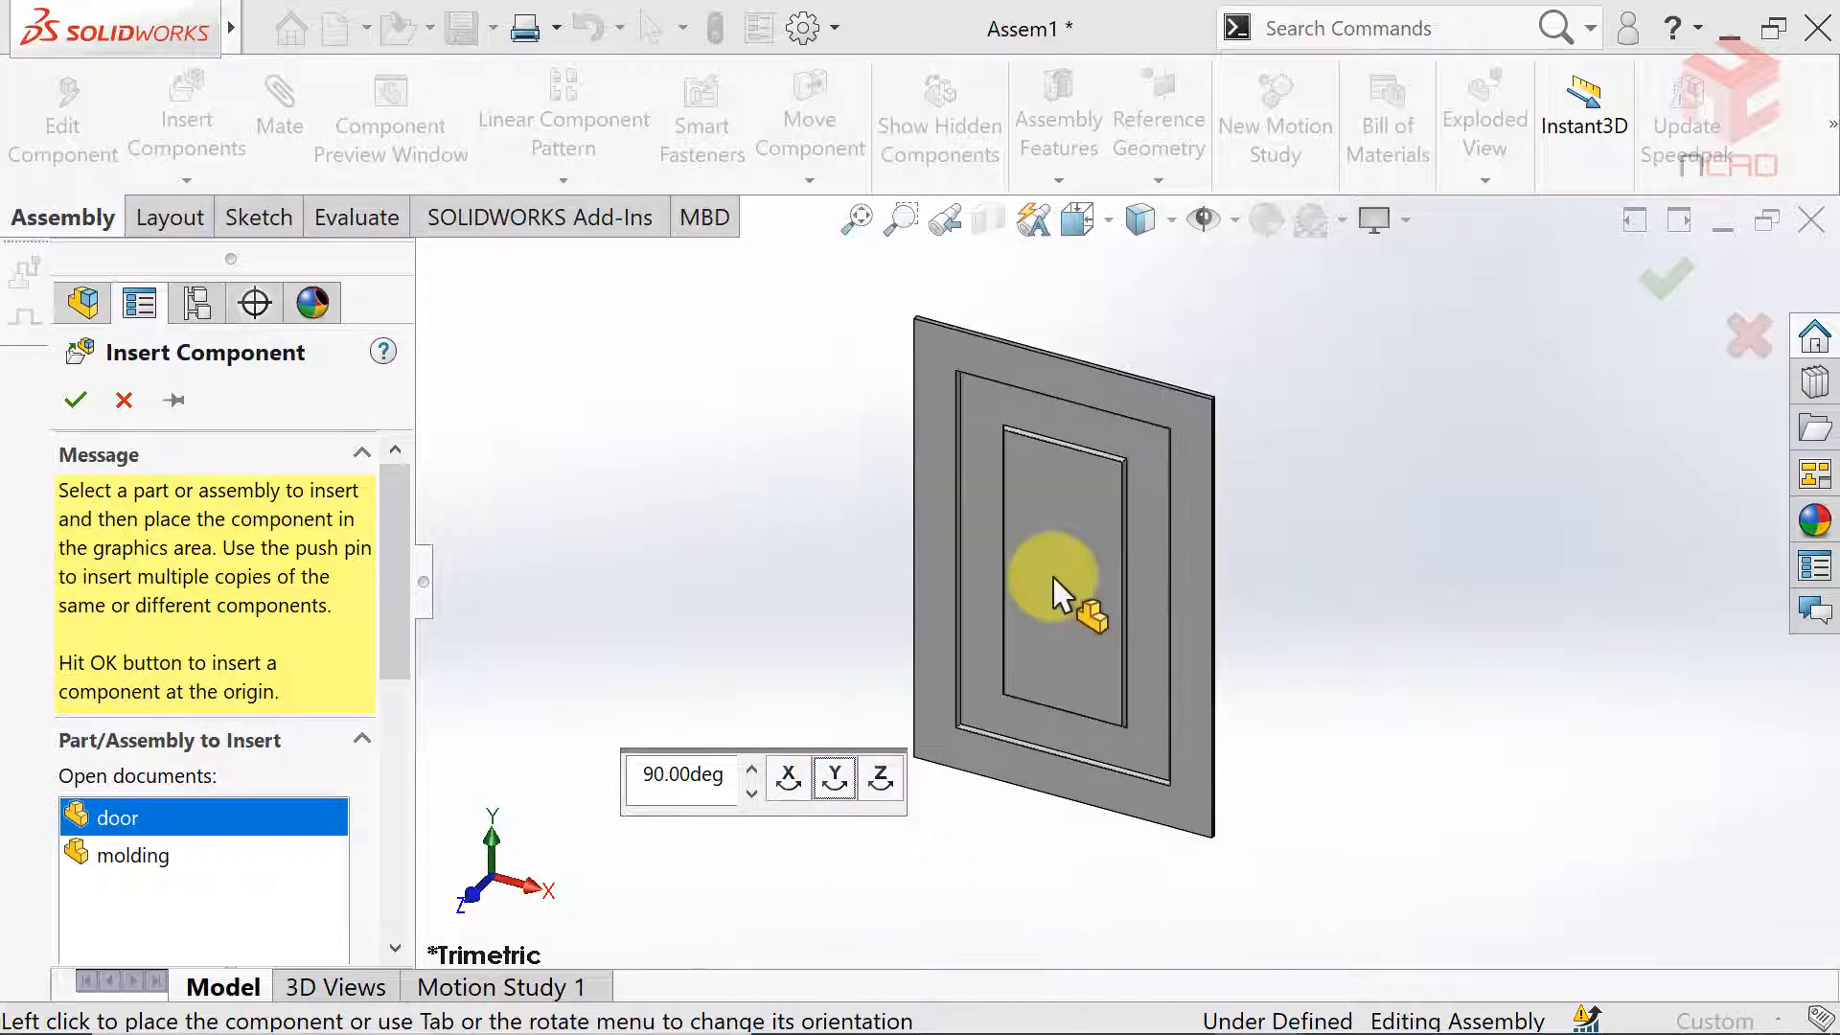
{"action": "left_click", "coordinate": [1039, 602]}
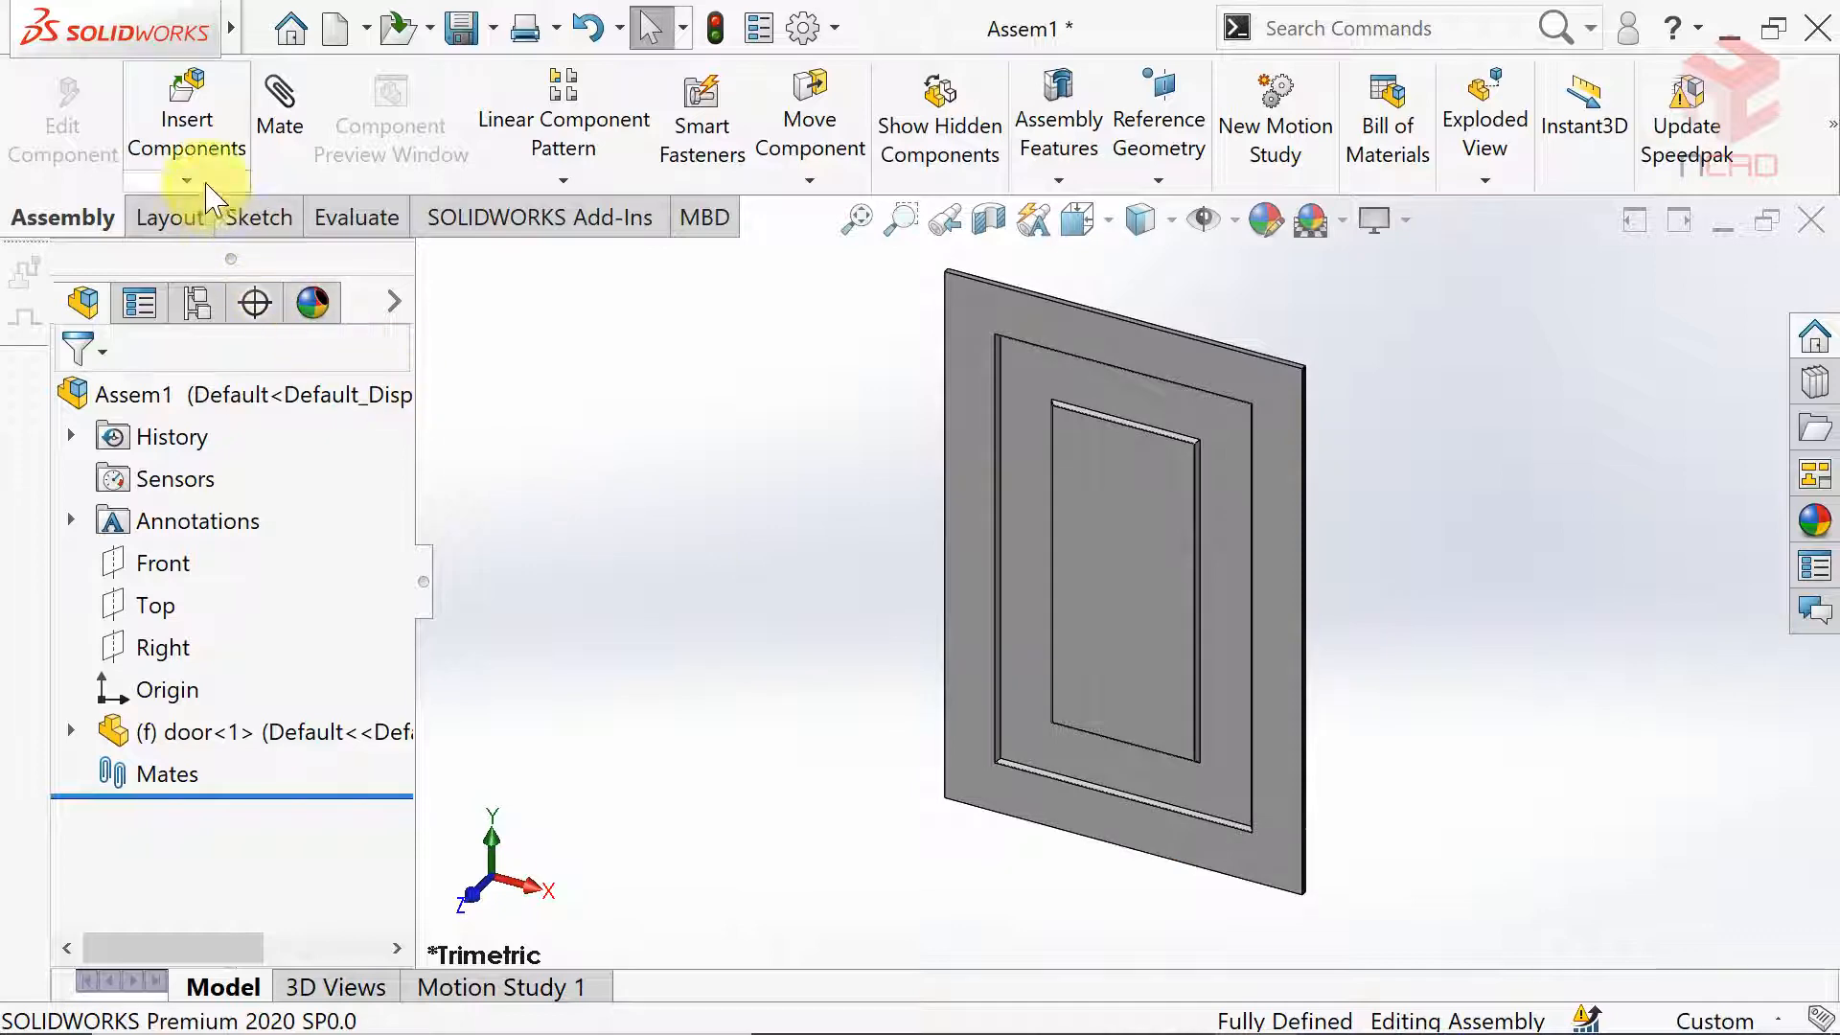
Insert one molding component and place it in the empty space beside the door.
{"action": "left_click", "coordinate": [174, 113]}
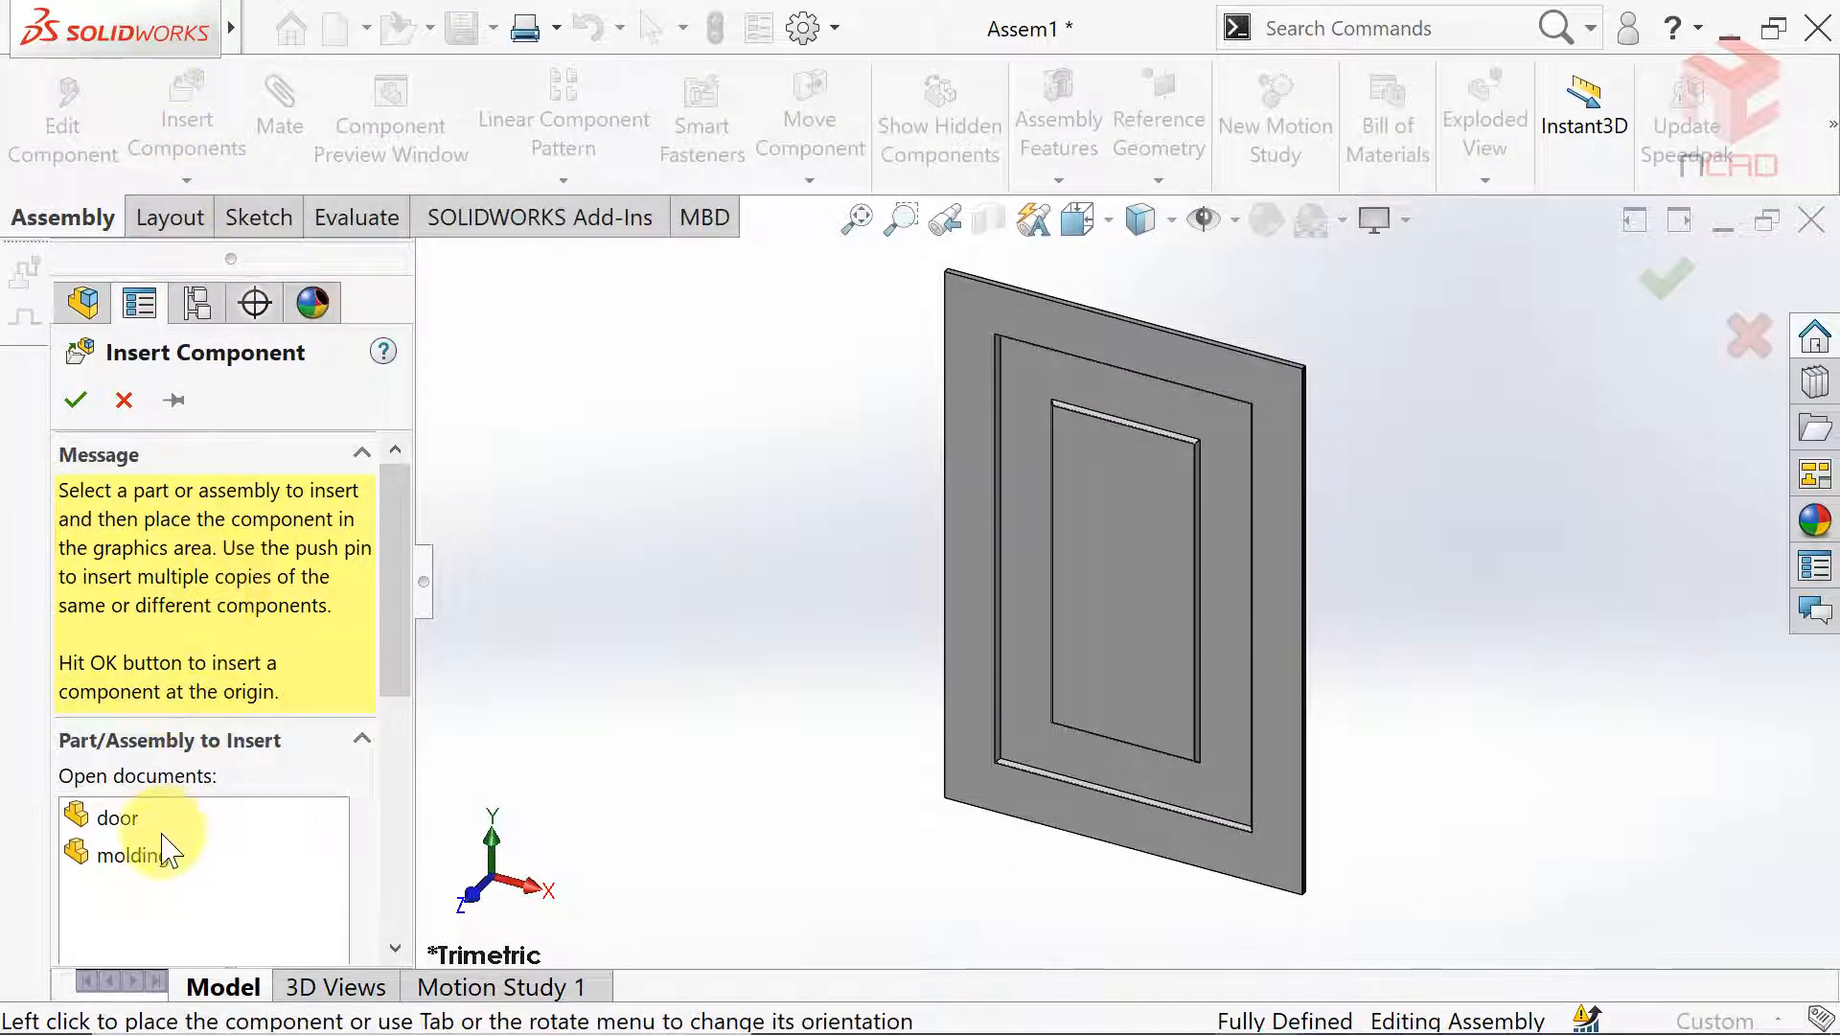
{"action": "scroll", "coordinate": [848, 580], "scroll_direction": "down", "scroll_amount": 2}
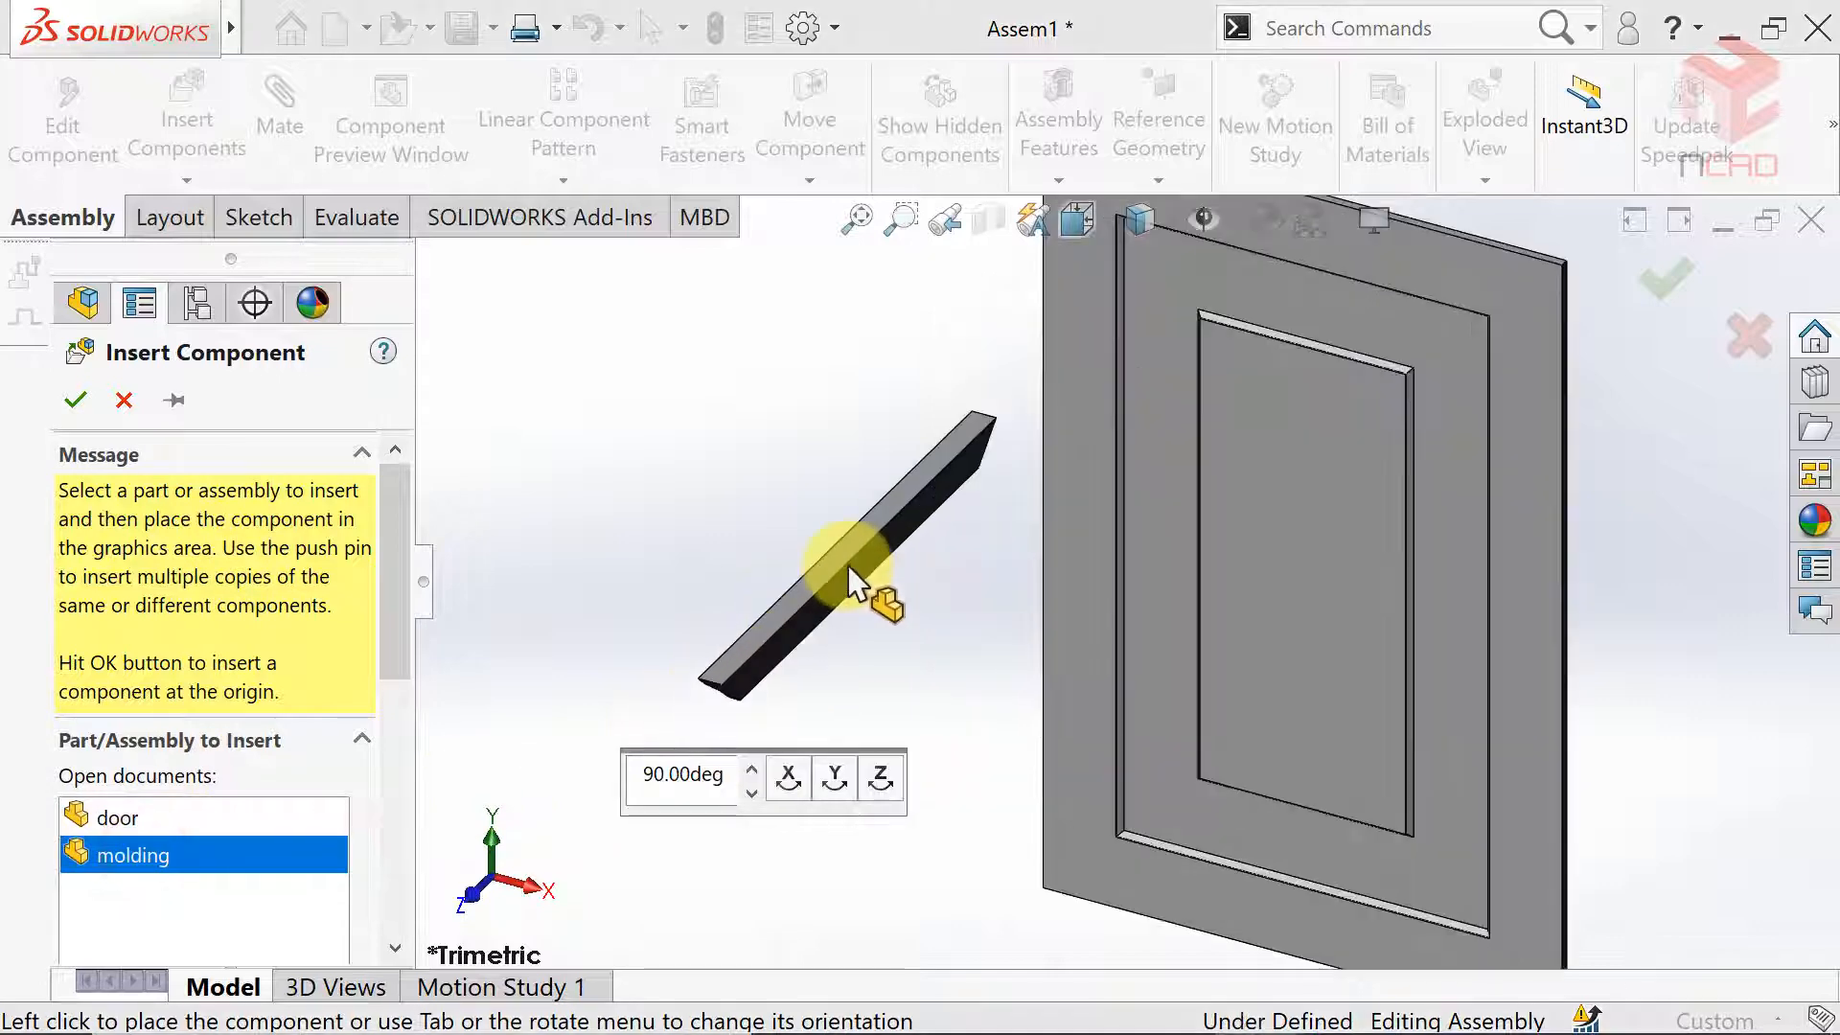
{"action": "left_click", "coordinate": [849, 569]}
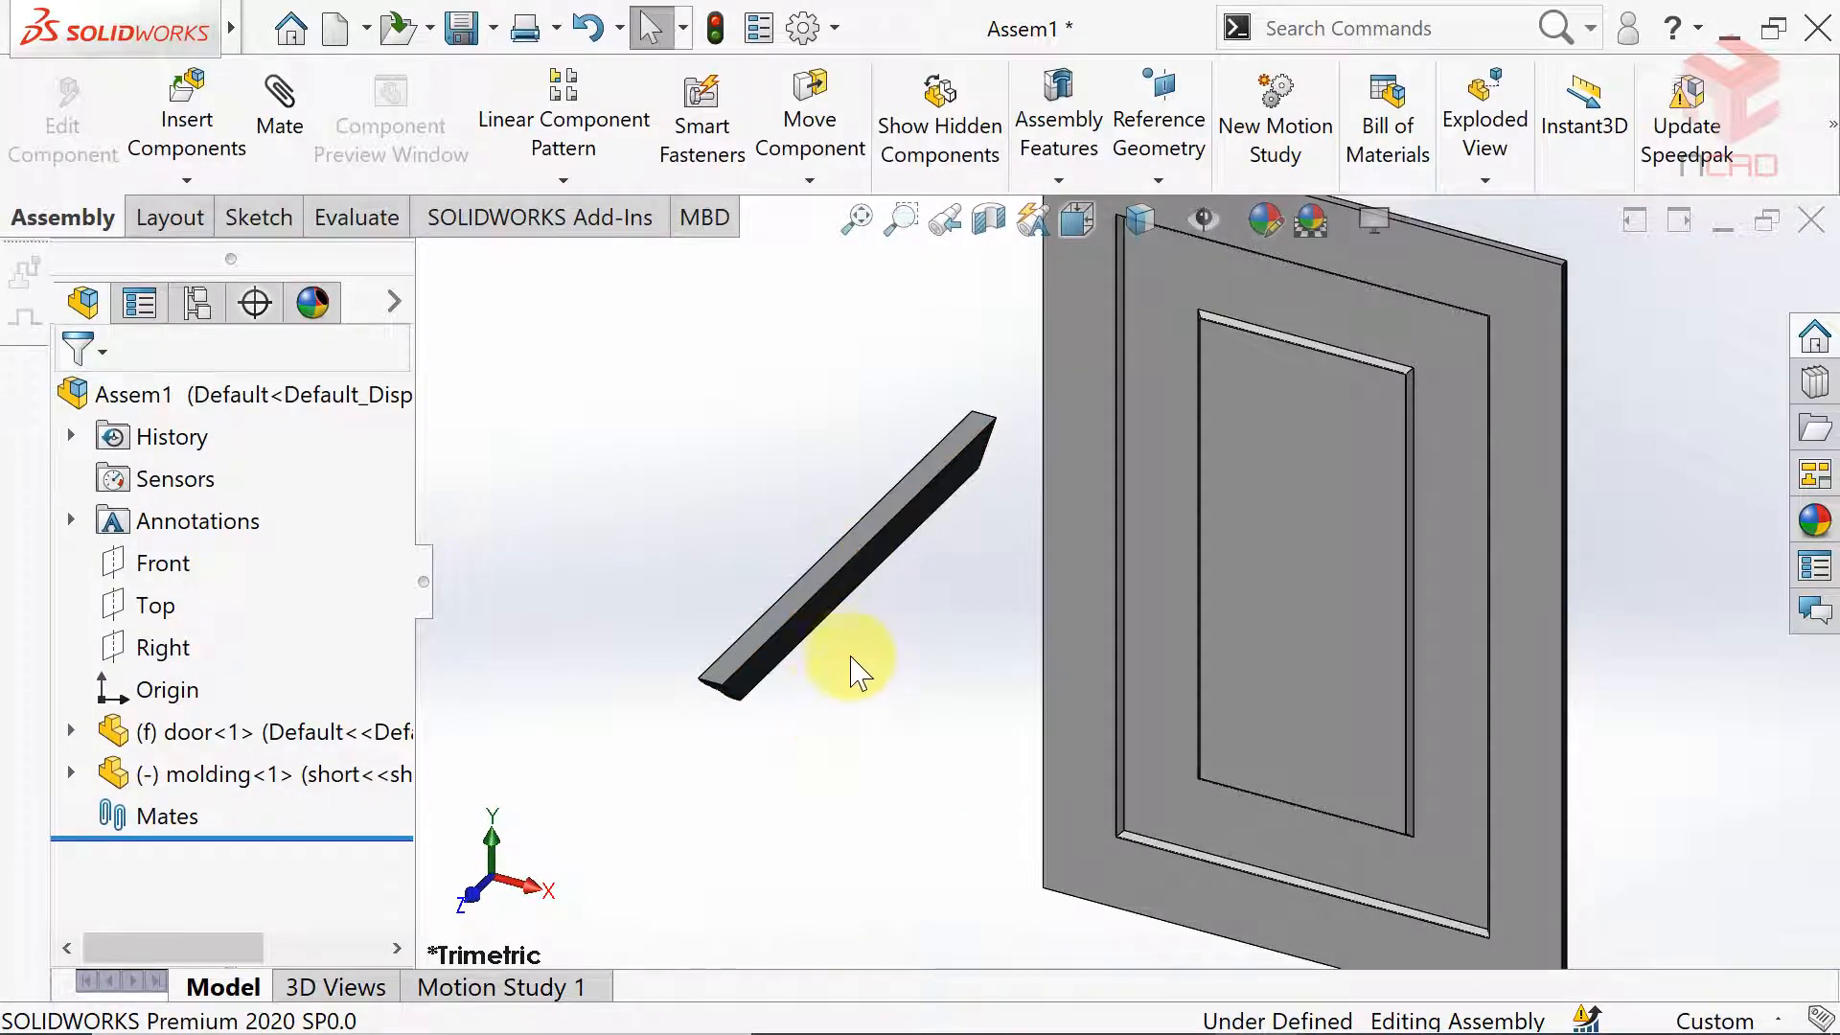
Switch the inserted molding to its long configuration.
{"action": "left_click", "coordinate": [823, 628]}
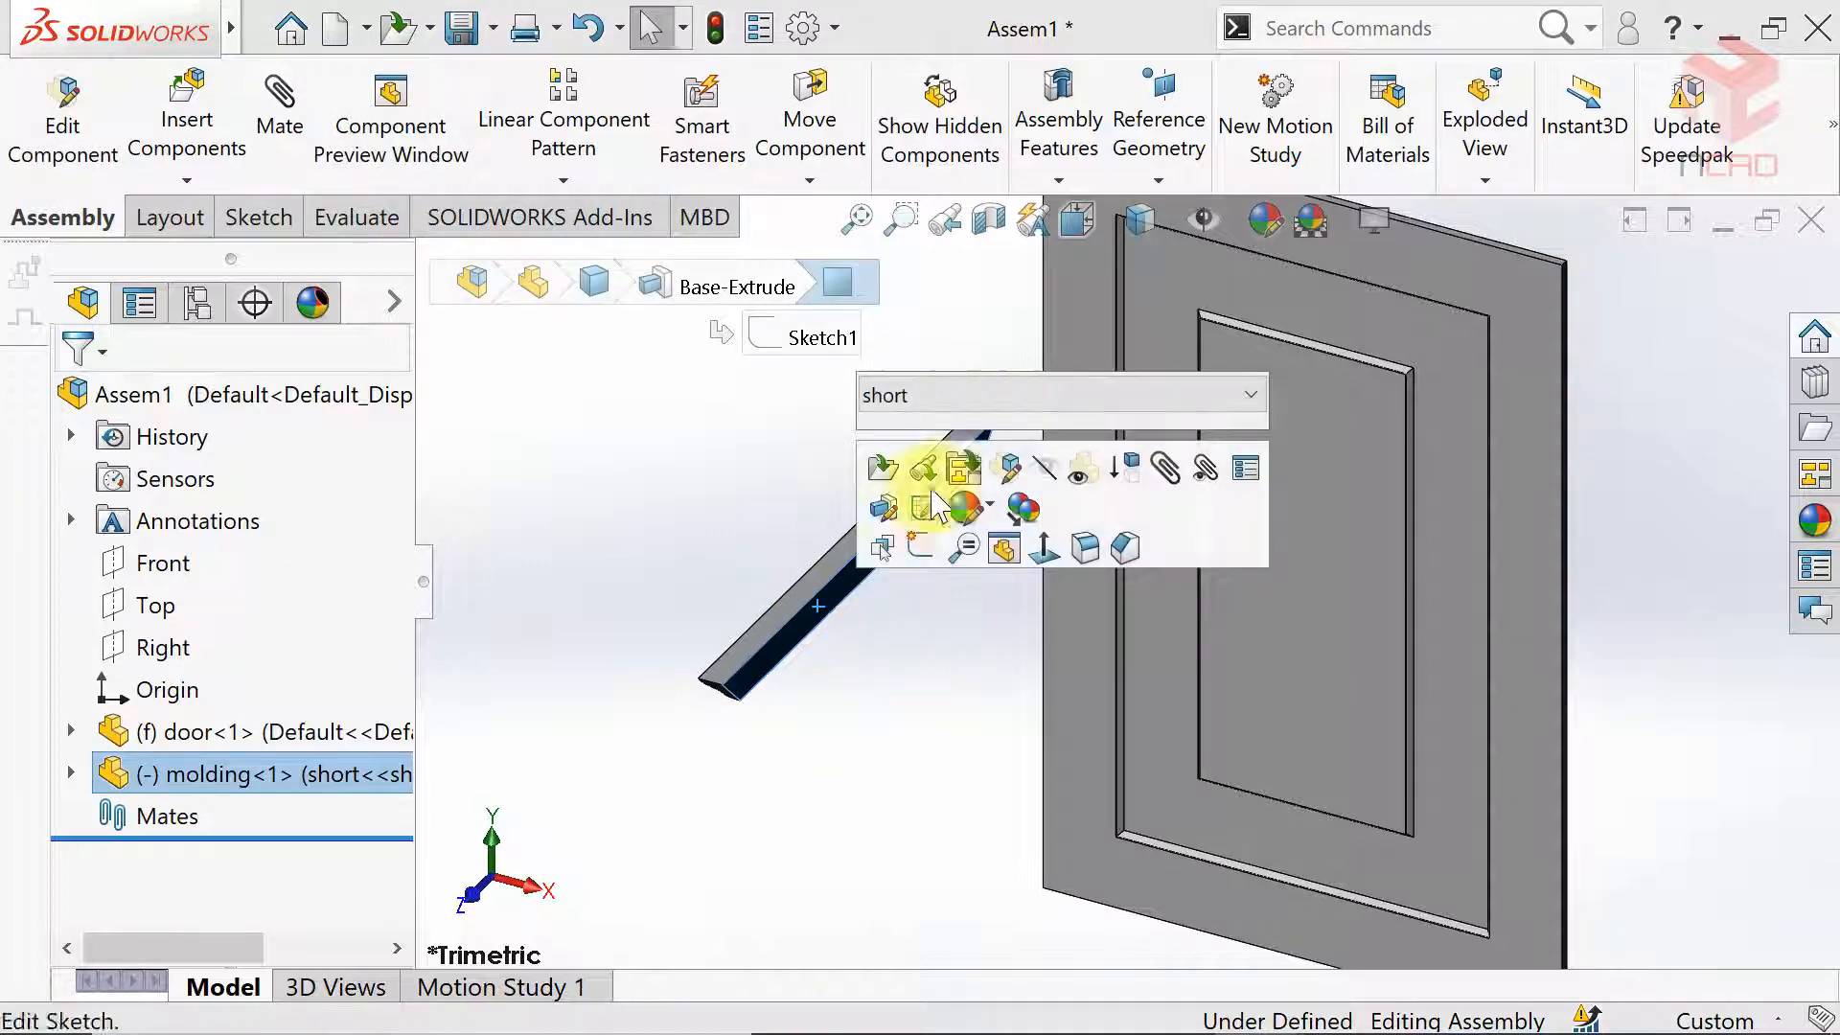
{"action": "left_click", "coordinate": [987, 398]}
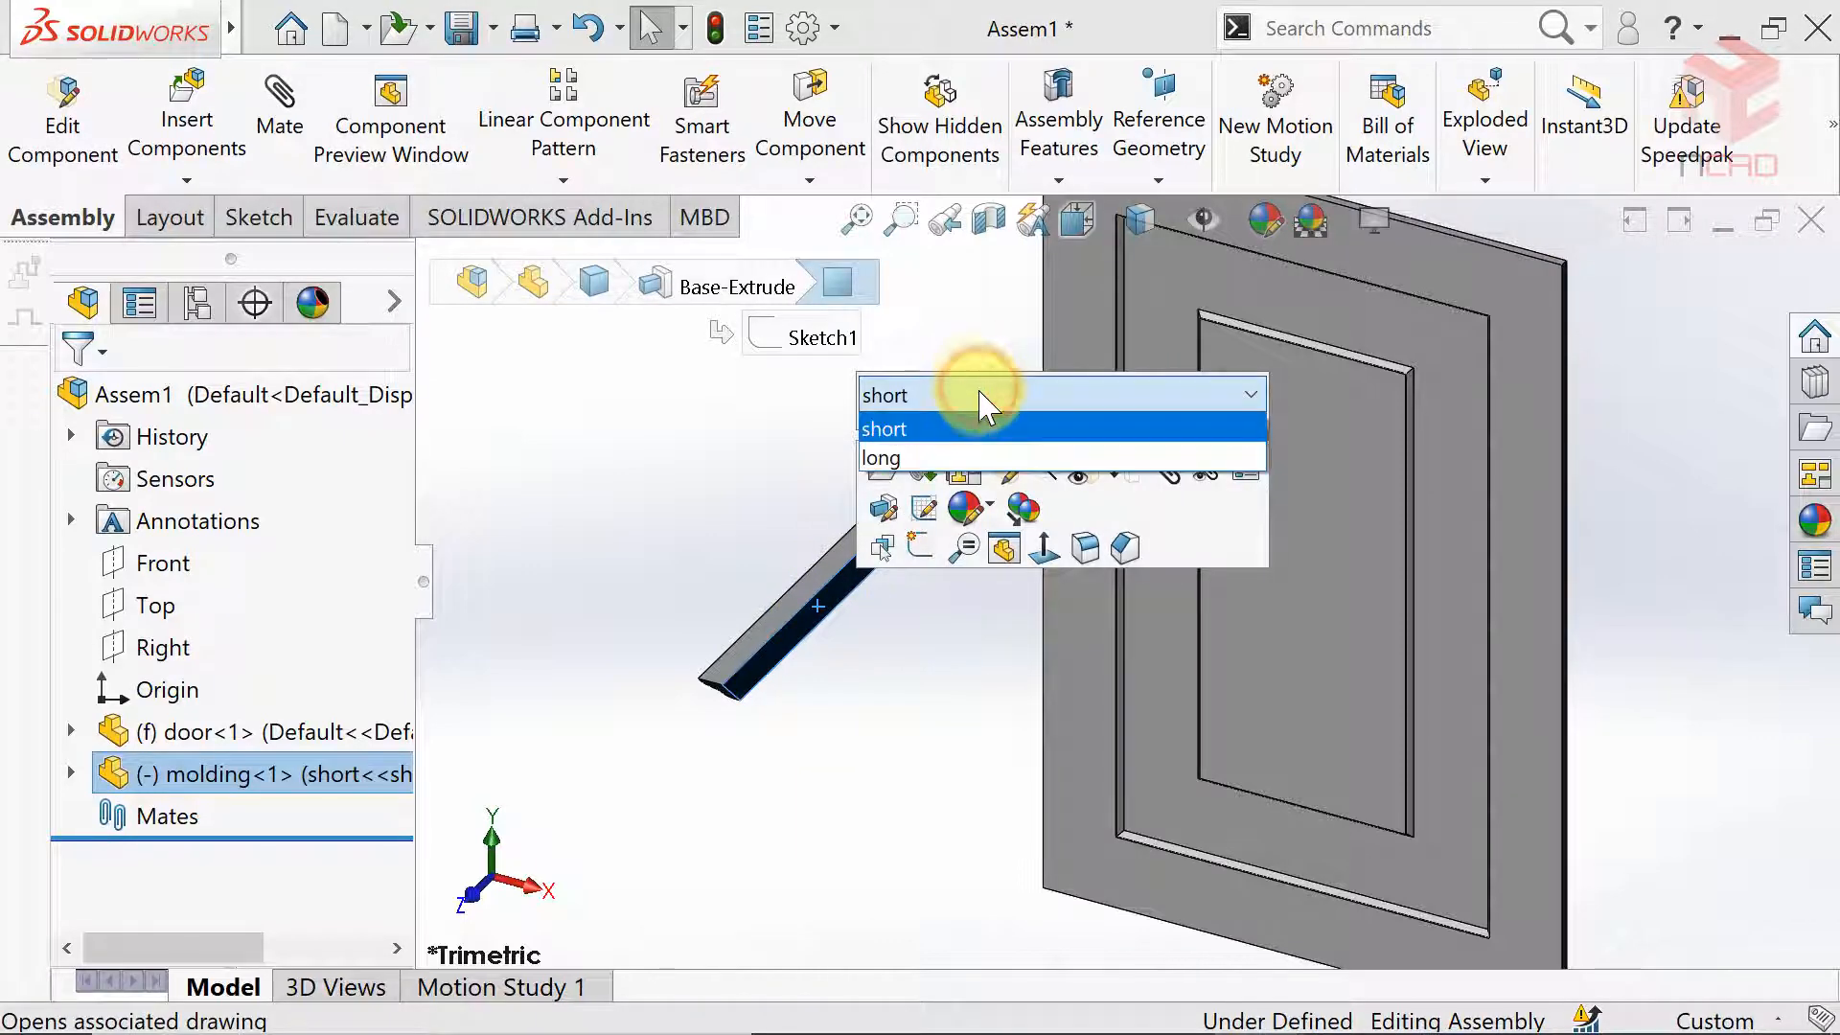
{"action": "left_click", "coordinate": [944, 458]}
{"action": "left_click", "coordinate": [1288, 407]}
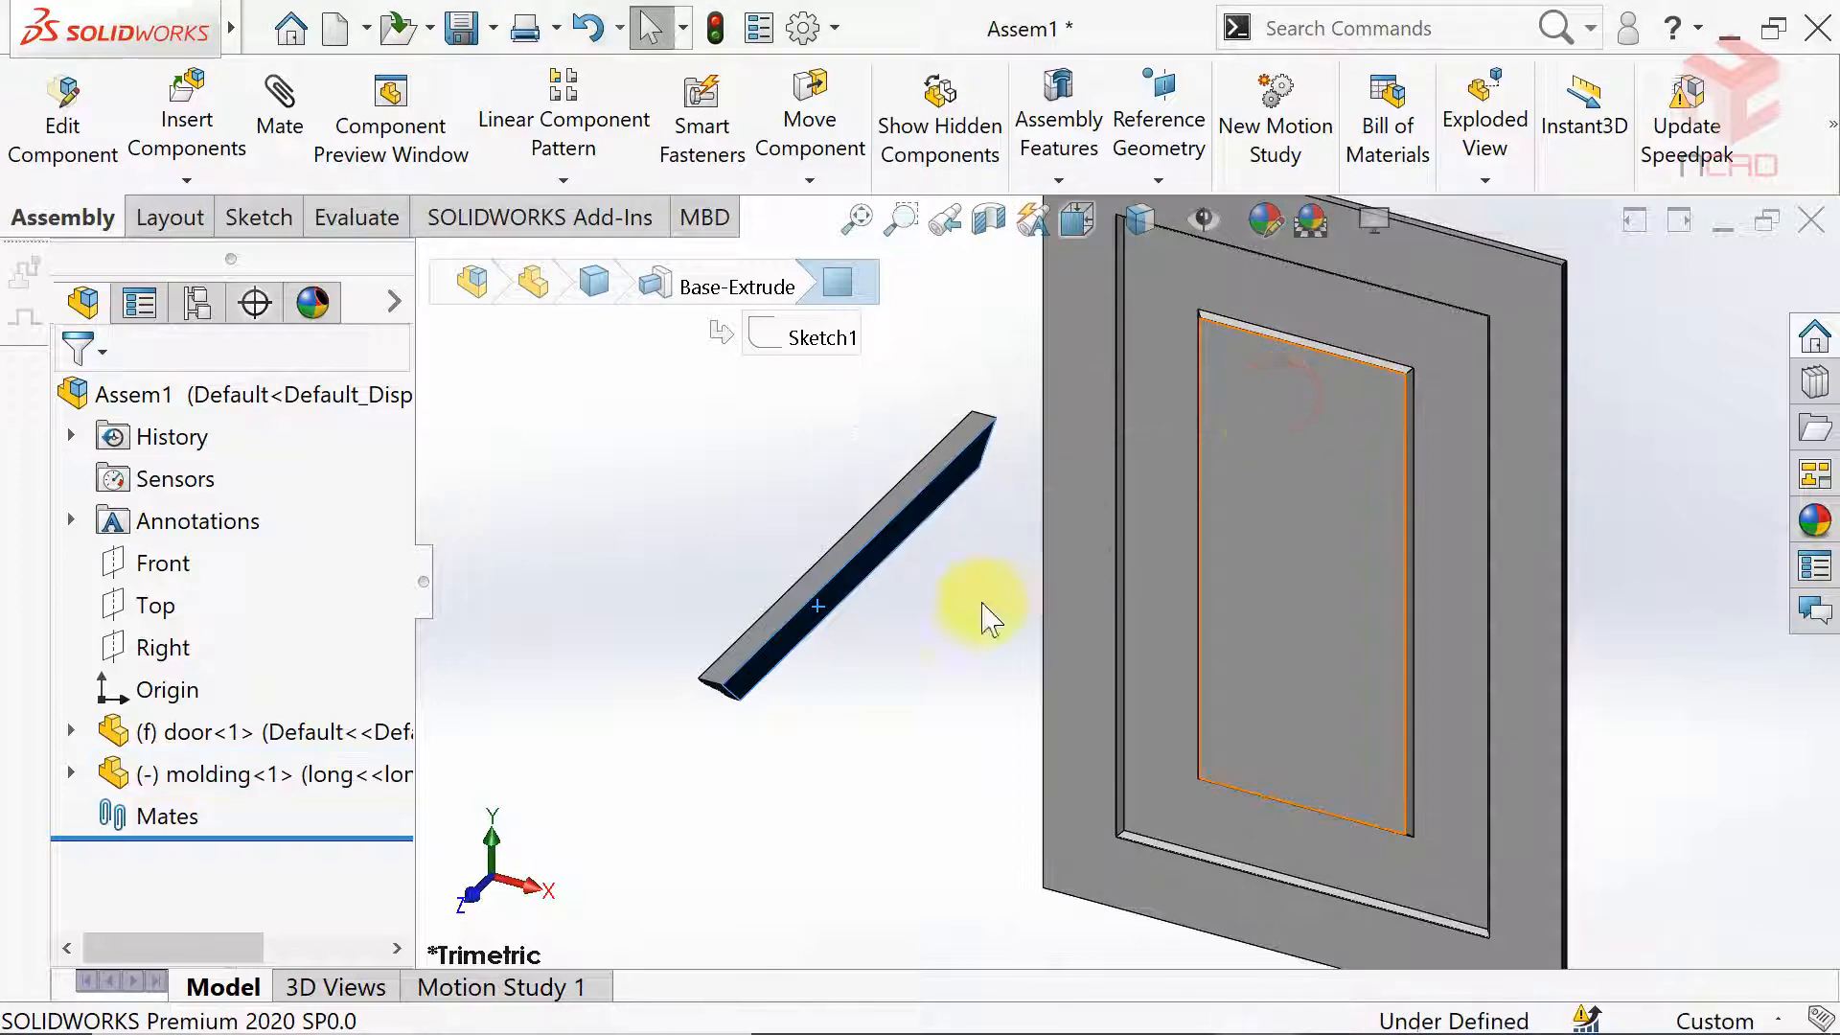
{"action": "left_click", "coordinate": [876, 717]}
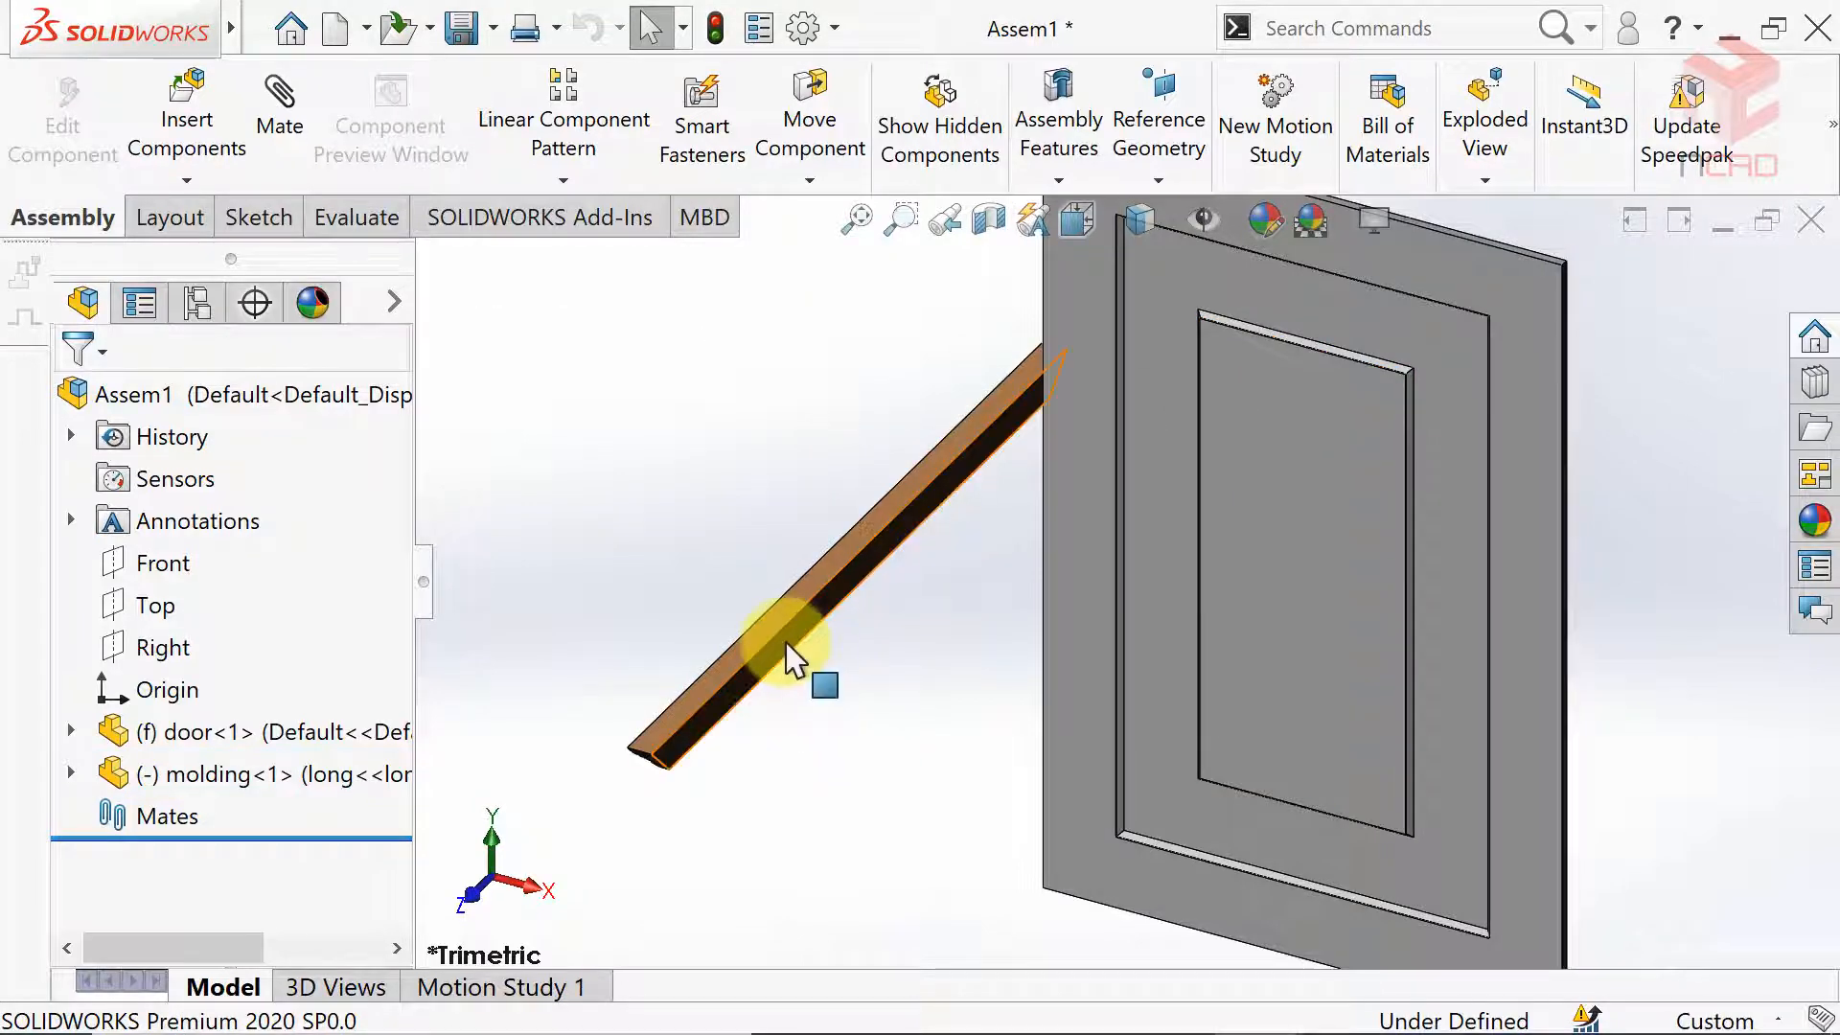
Rotate and move the long molding so it stands roughly upright beside the door with its profiled side facing forward.
{"action": "left_click_drag", "start_coordinate": [758, 666], "coordinate": [791, 469]}
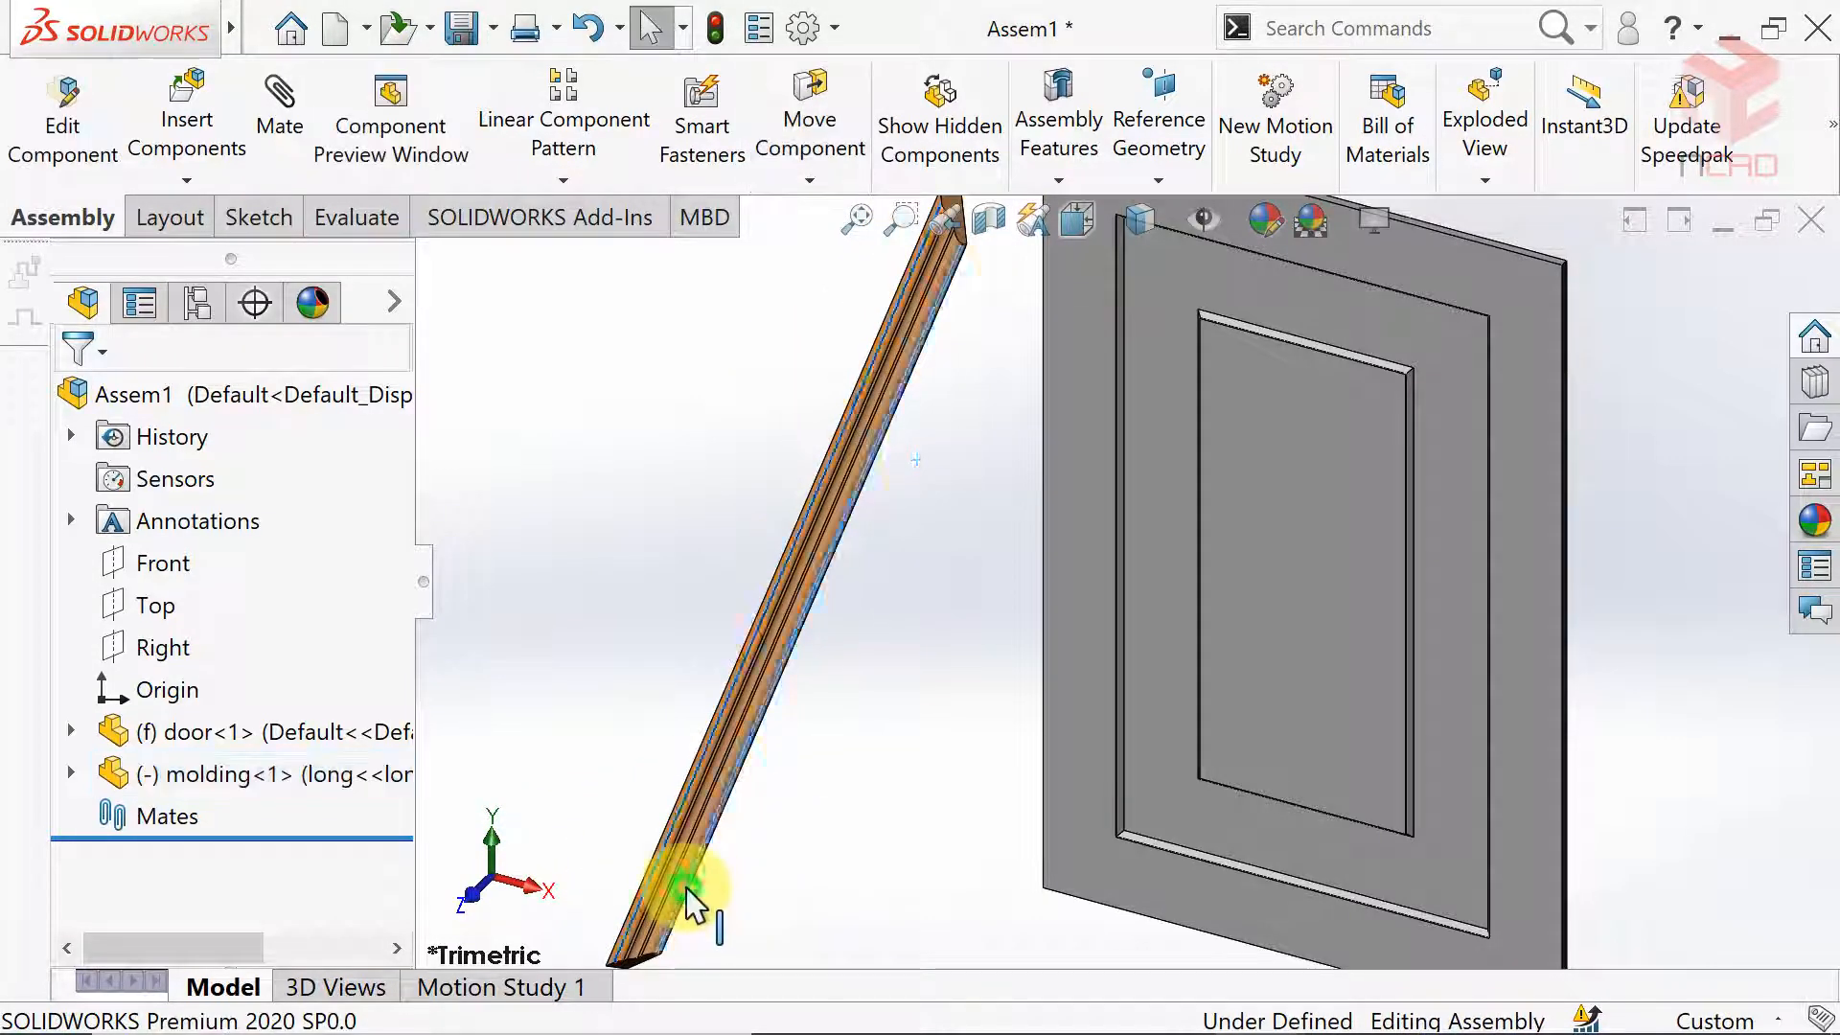
{"action": "left_click_drag", "start_coordinate": [686, 889], "coordinate": [594, 568]}
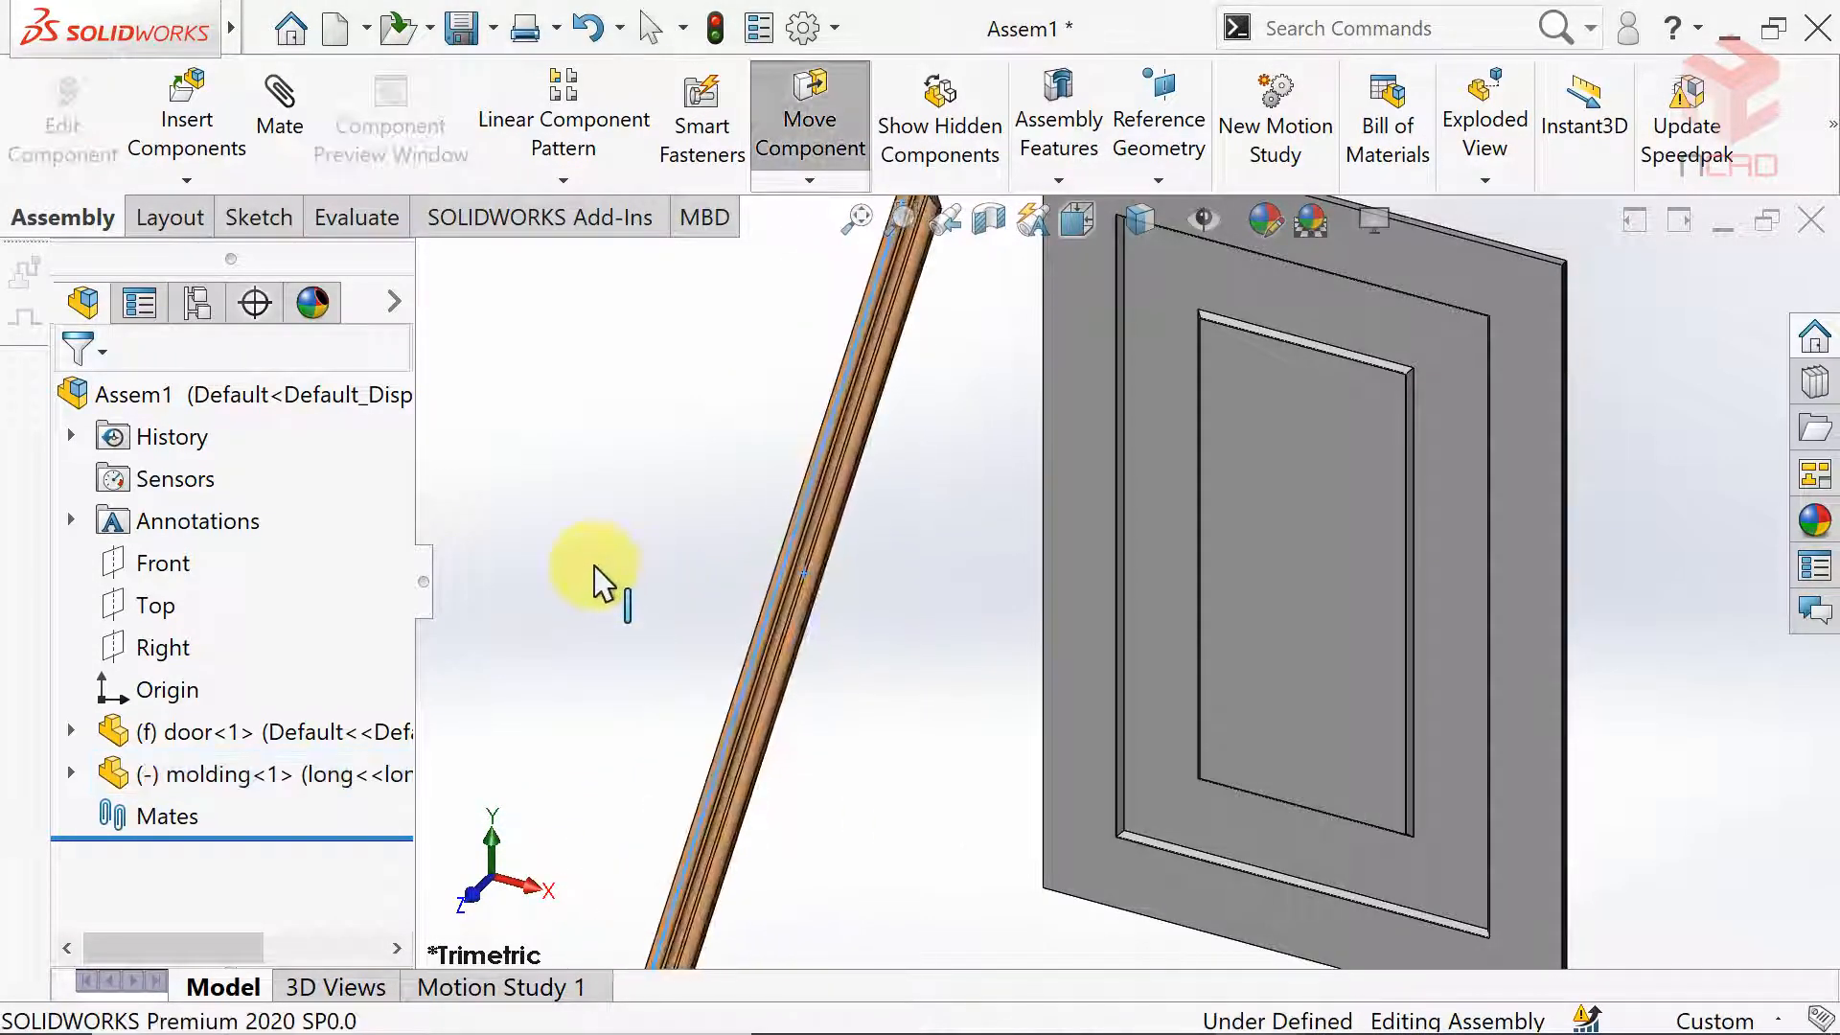
{"action": "left_click", "coordinate": [927, 728]}
{"action": "scroll", "coordinate": [815, 792], "scroll_direction": "up", "scroll_amount": 4}
{"action": "scroll", "coordinate": [934, 884], "scroll_direction": "down", "scroll_amount": 2}
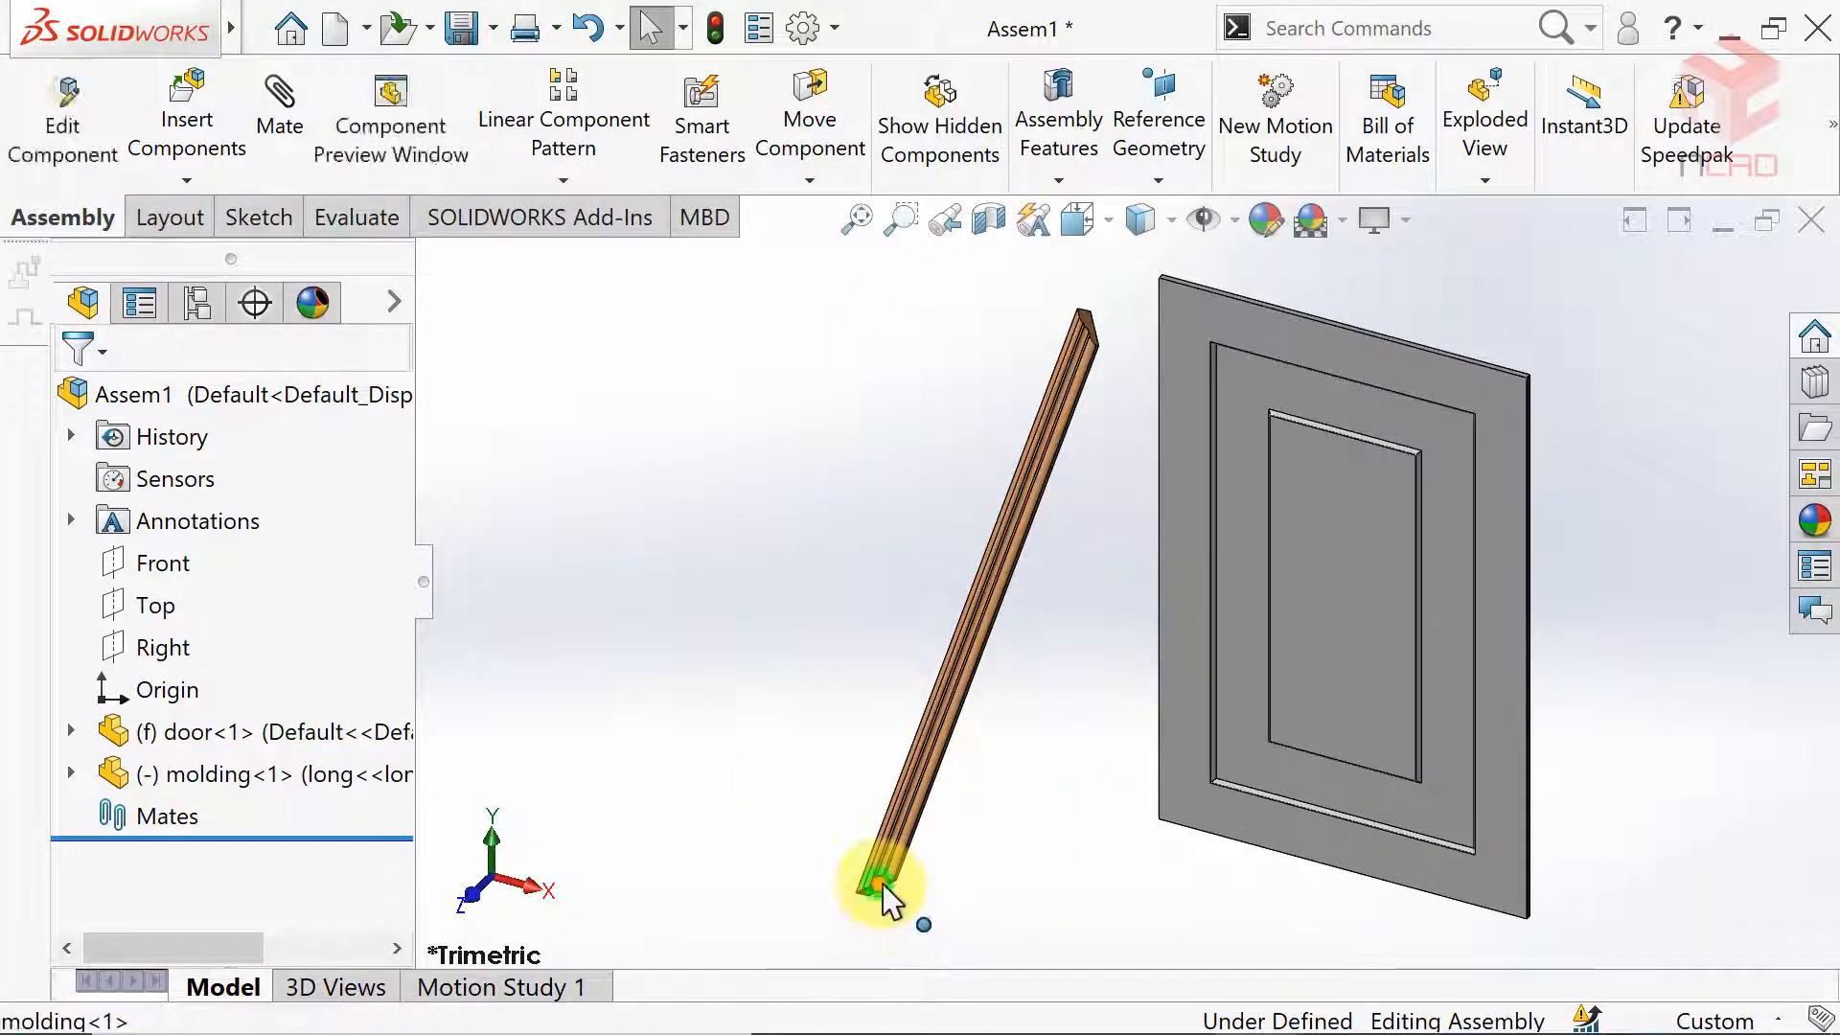
{"action": "left_click_drag", "start_coordinate": [887, 901], "coordinate": [911, 990]}
{"action": "left_click", "coordinate": [1100, 575]}
{"action": "middle_click_drag", "start_coordinate": [1591, 565], "coordinate": [1454, 596]}
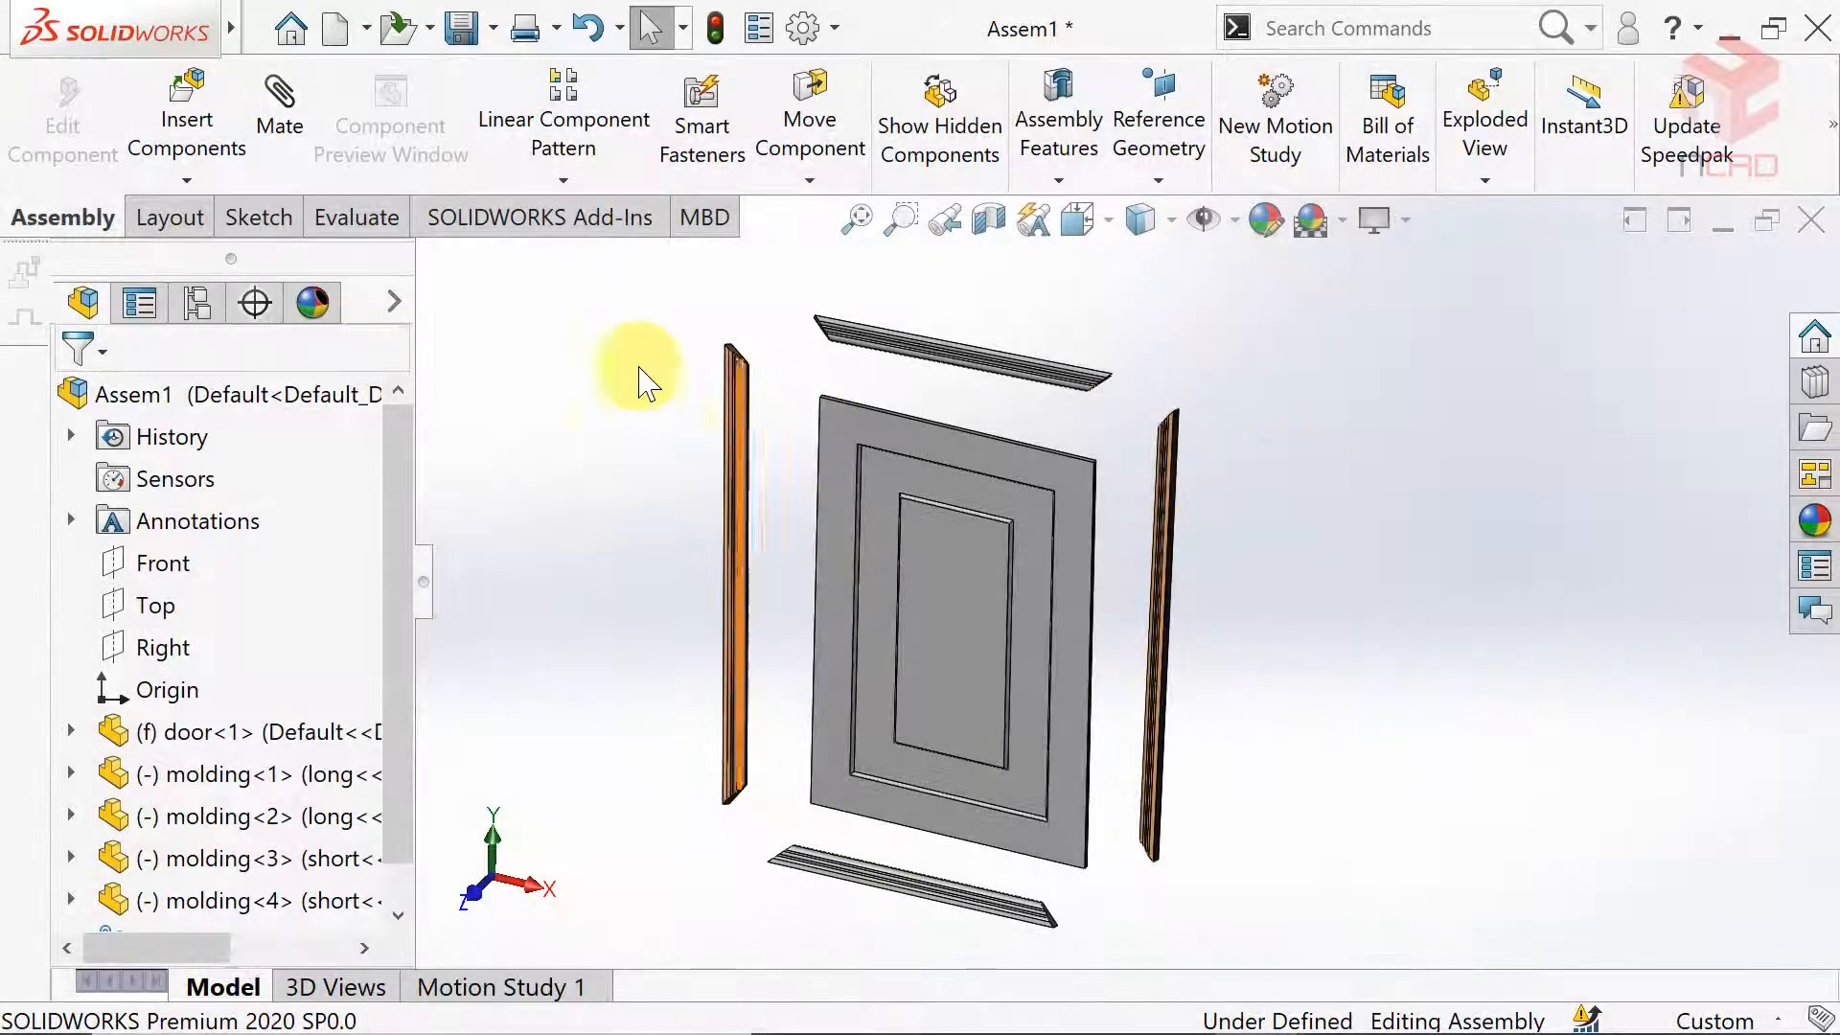
Add a coincident mate between the door's grooved front face and the flat back face of the left long molding.
{"action": "left_click", "coordinate": [280, 124]}
{"action": "scroll", "coordinate": [691, 518], "scroll_direction": "down", "scroll_amount": 3}
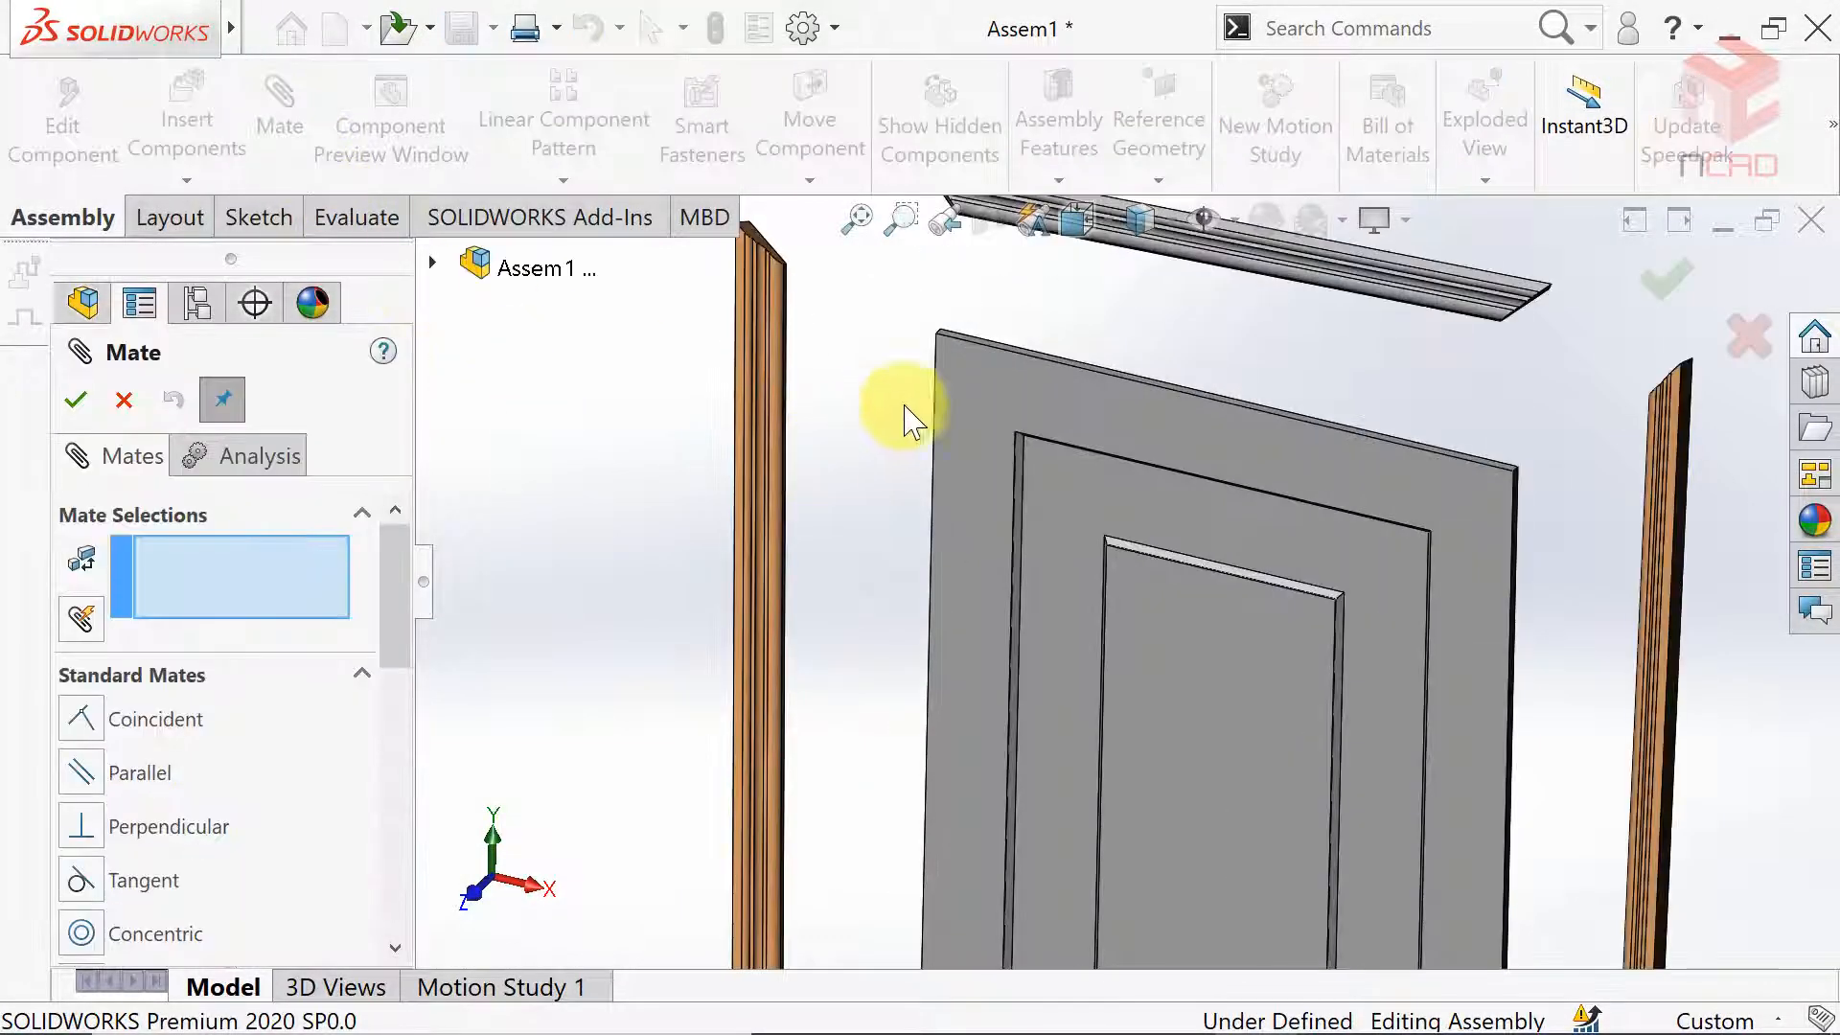
{"action": "left_click", "coordinate": [998, 443]}
{"action": "middle_click_drag", "start_coordinate": [911, 473], "coordinate": [872, 493]}
{"action": "left_click", "coordinate": [890, 527]}
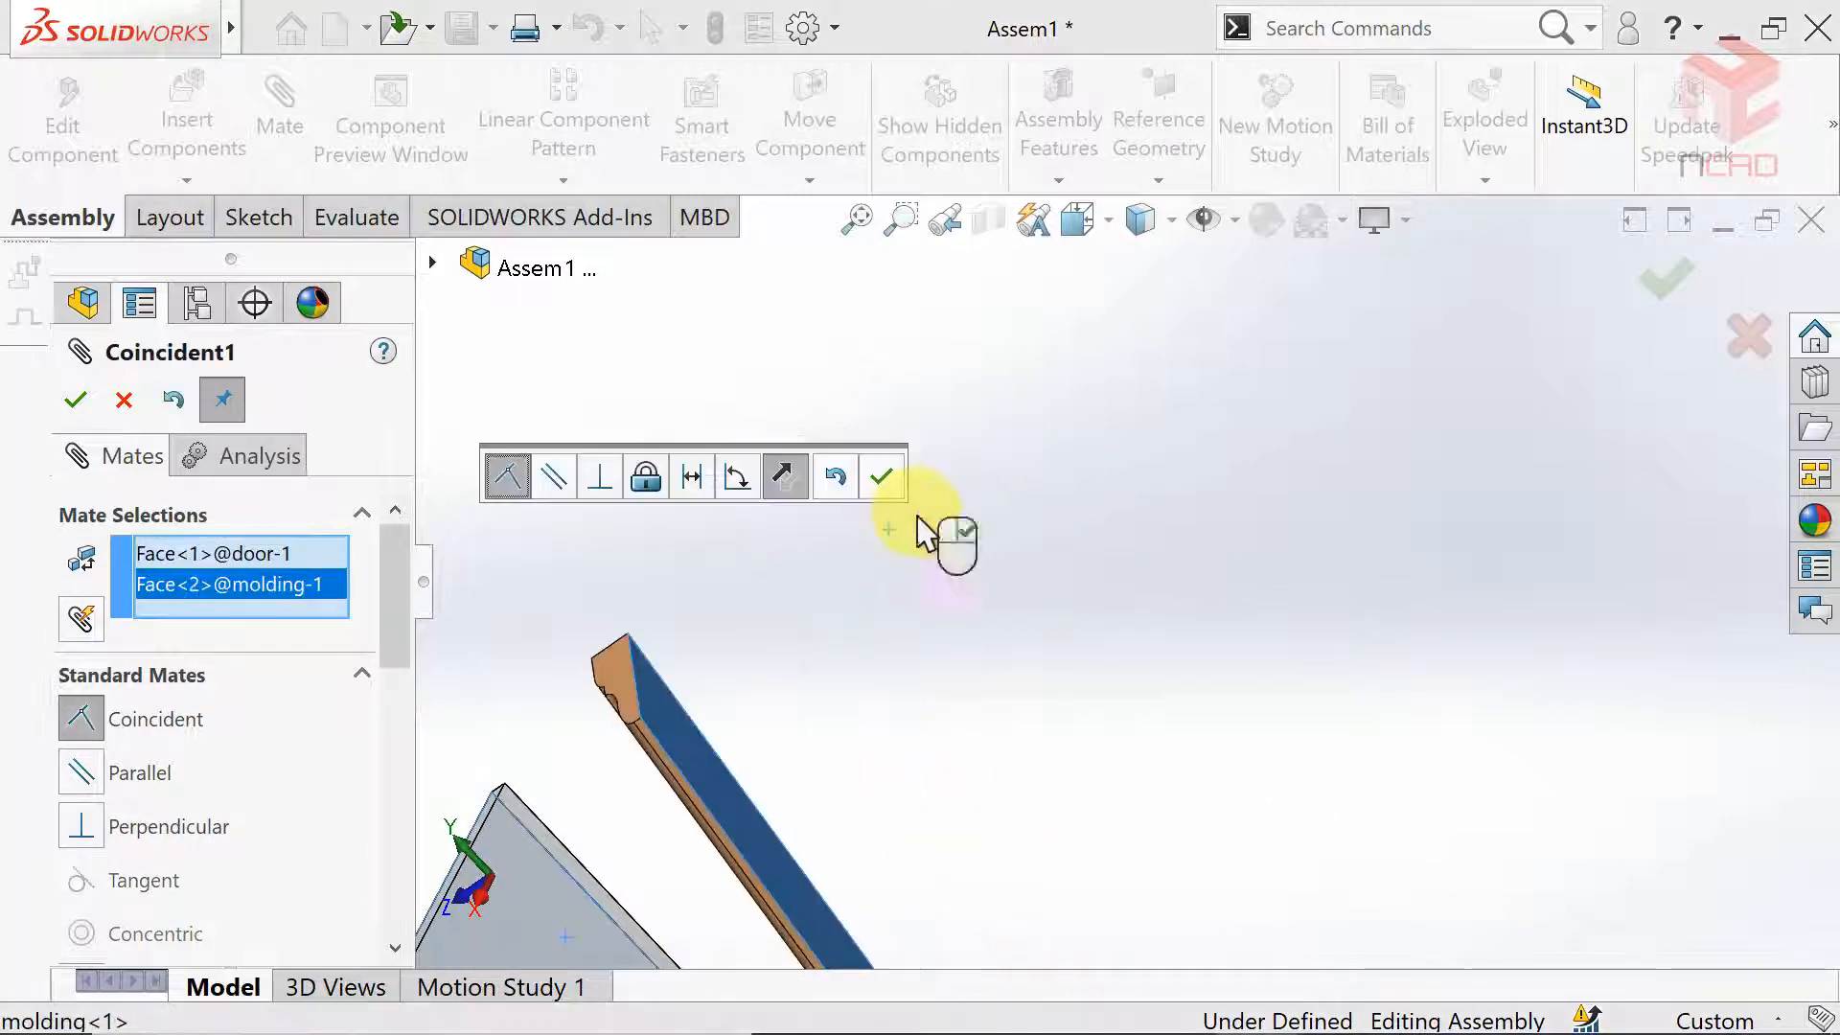
{"action": "middle_click_drag", "start_coordinate": [945, 543], "coordinate": [1077, 566]}
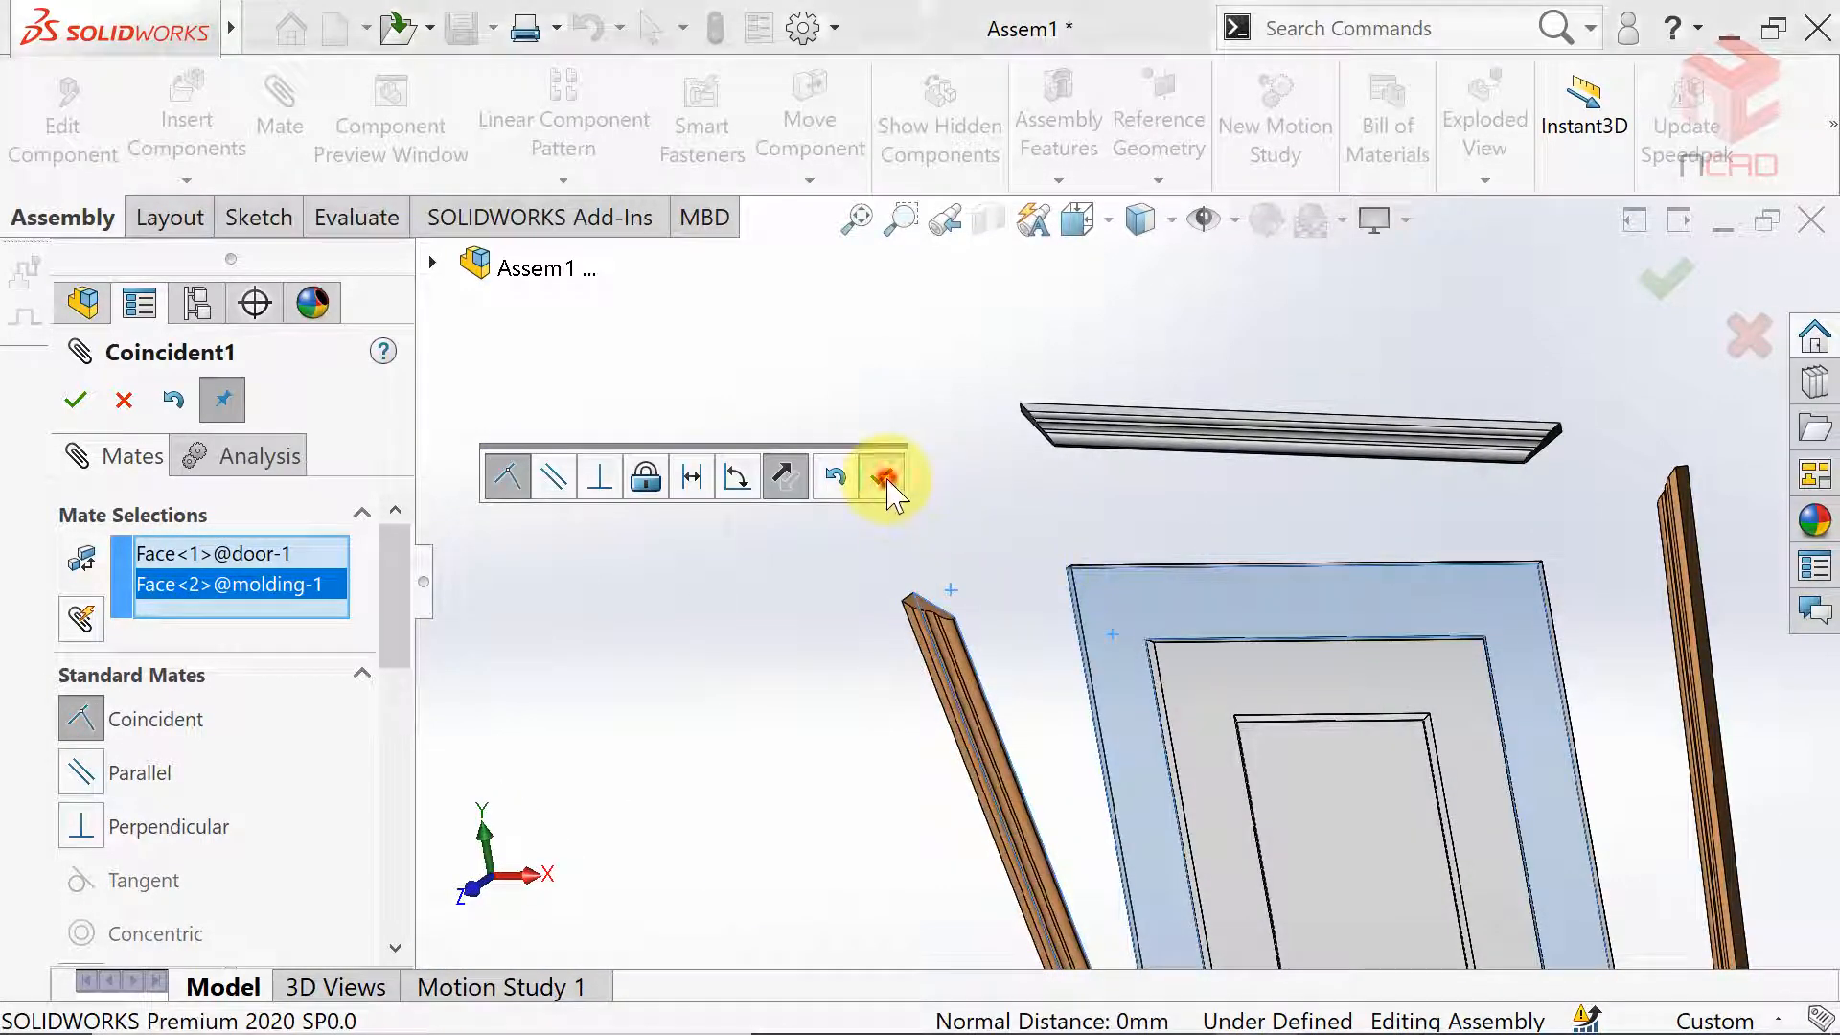
{"action": "left_click", "coordinate": [880, 477]}
Add a coincident mate between the door's left side face and the outer side face of the left long molding.
{"action": "middle_click_drag", "start_coordinate": [1036, 670], "coordinate": [1035, 427]}
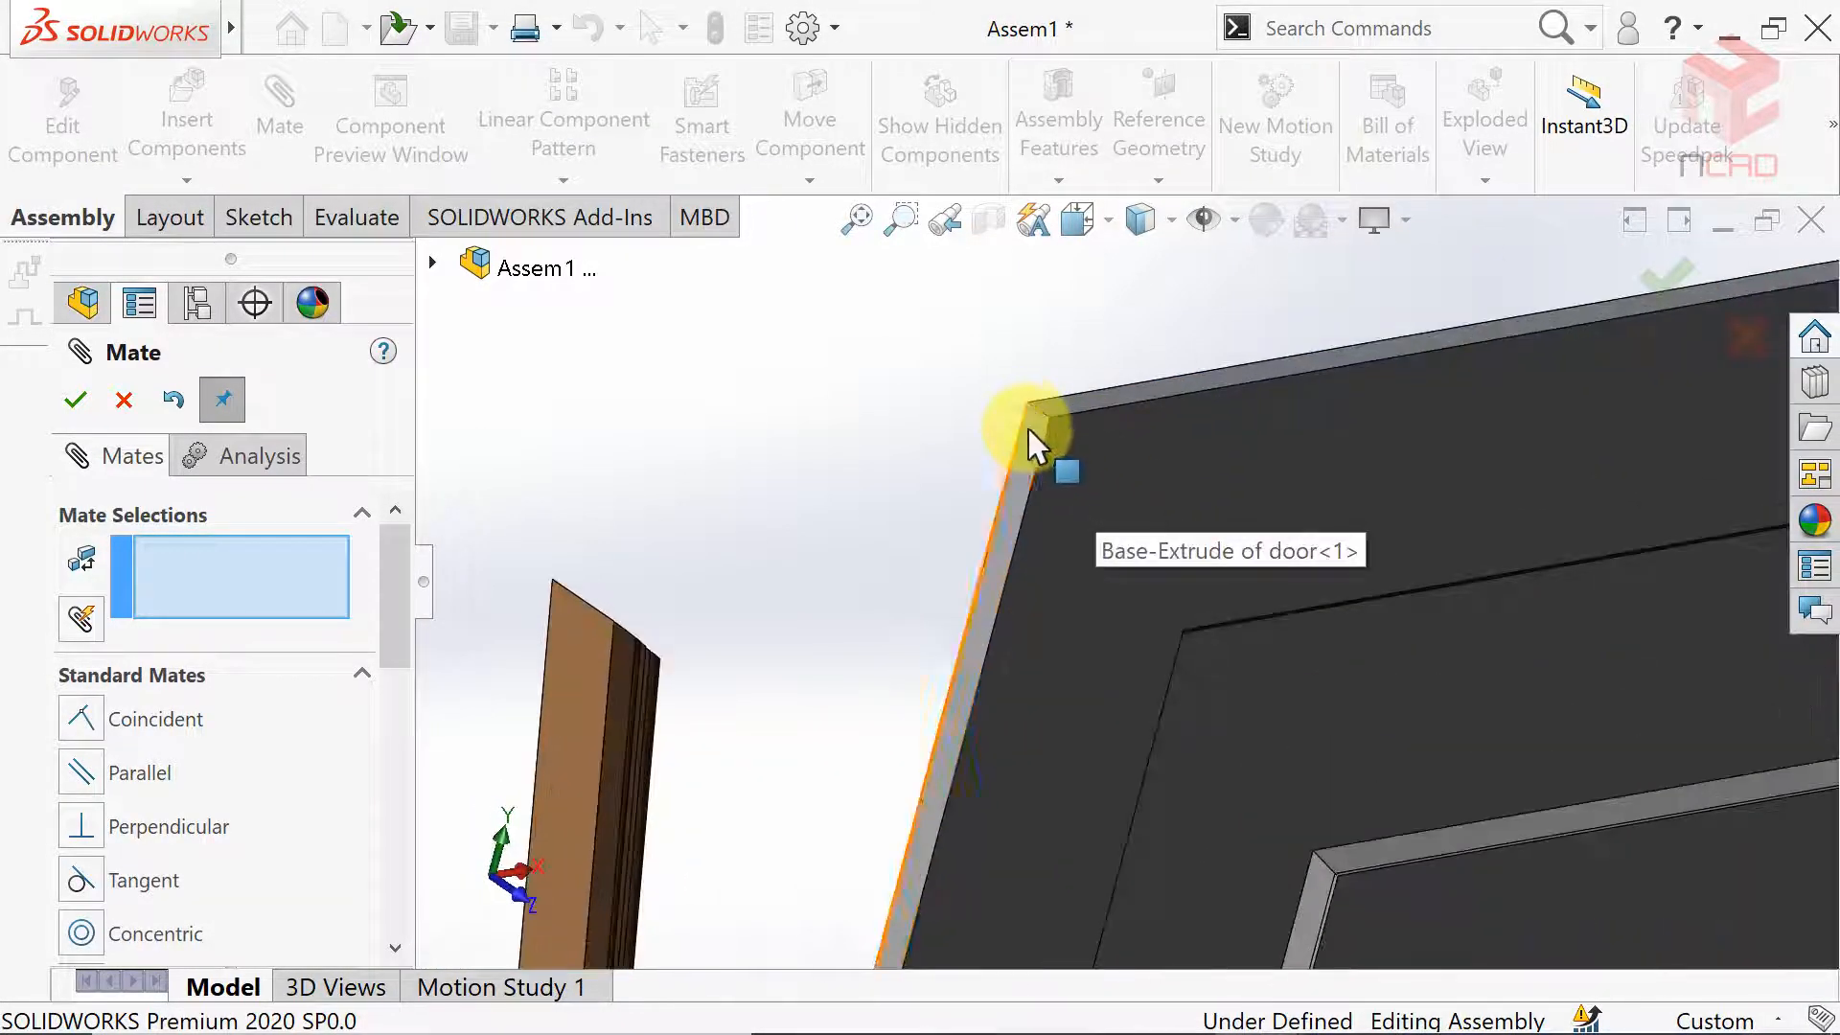
{"action": "left_click", "coordinate": [1029, 433]}
{"action": "left_click", "coordinate": [599, 654]}
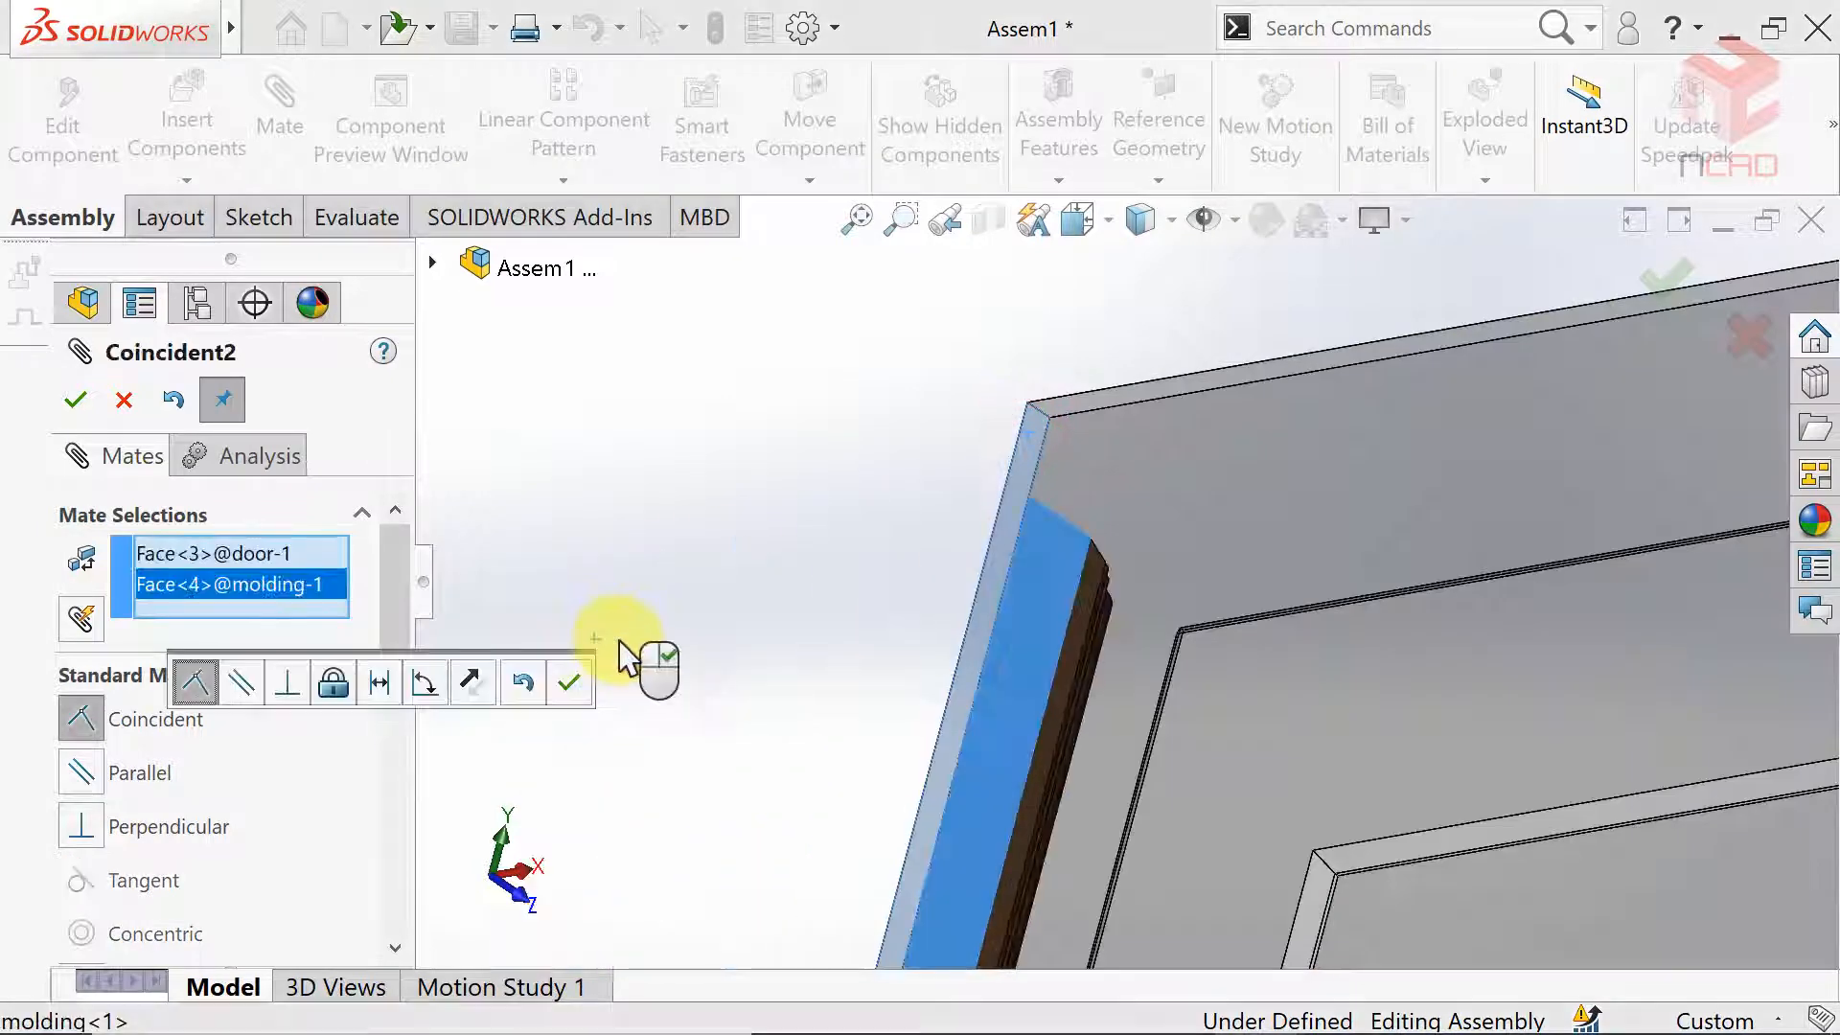
{"action": "left_click", "coordinate": [571, 683]}
Add a coincident mate between the door's top face and the upper end edge of the left long molding.
{"action": "middle_click_drag", "start_coordinate": [617, 670], "coordinate": [1122, 431]}
{"action": "left_click", "coordinate": [1024, 424]}
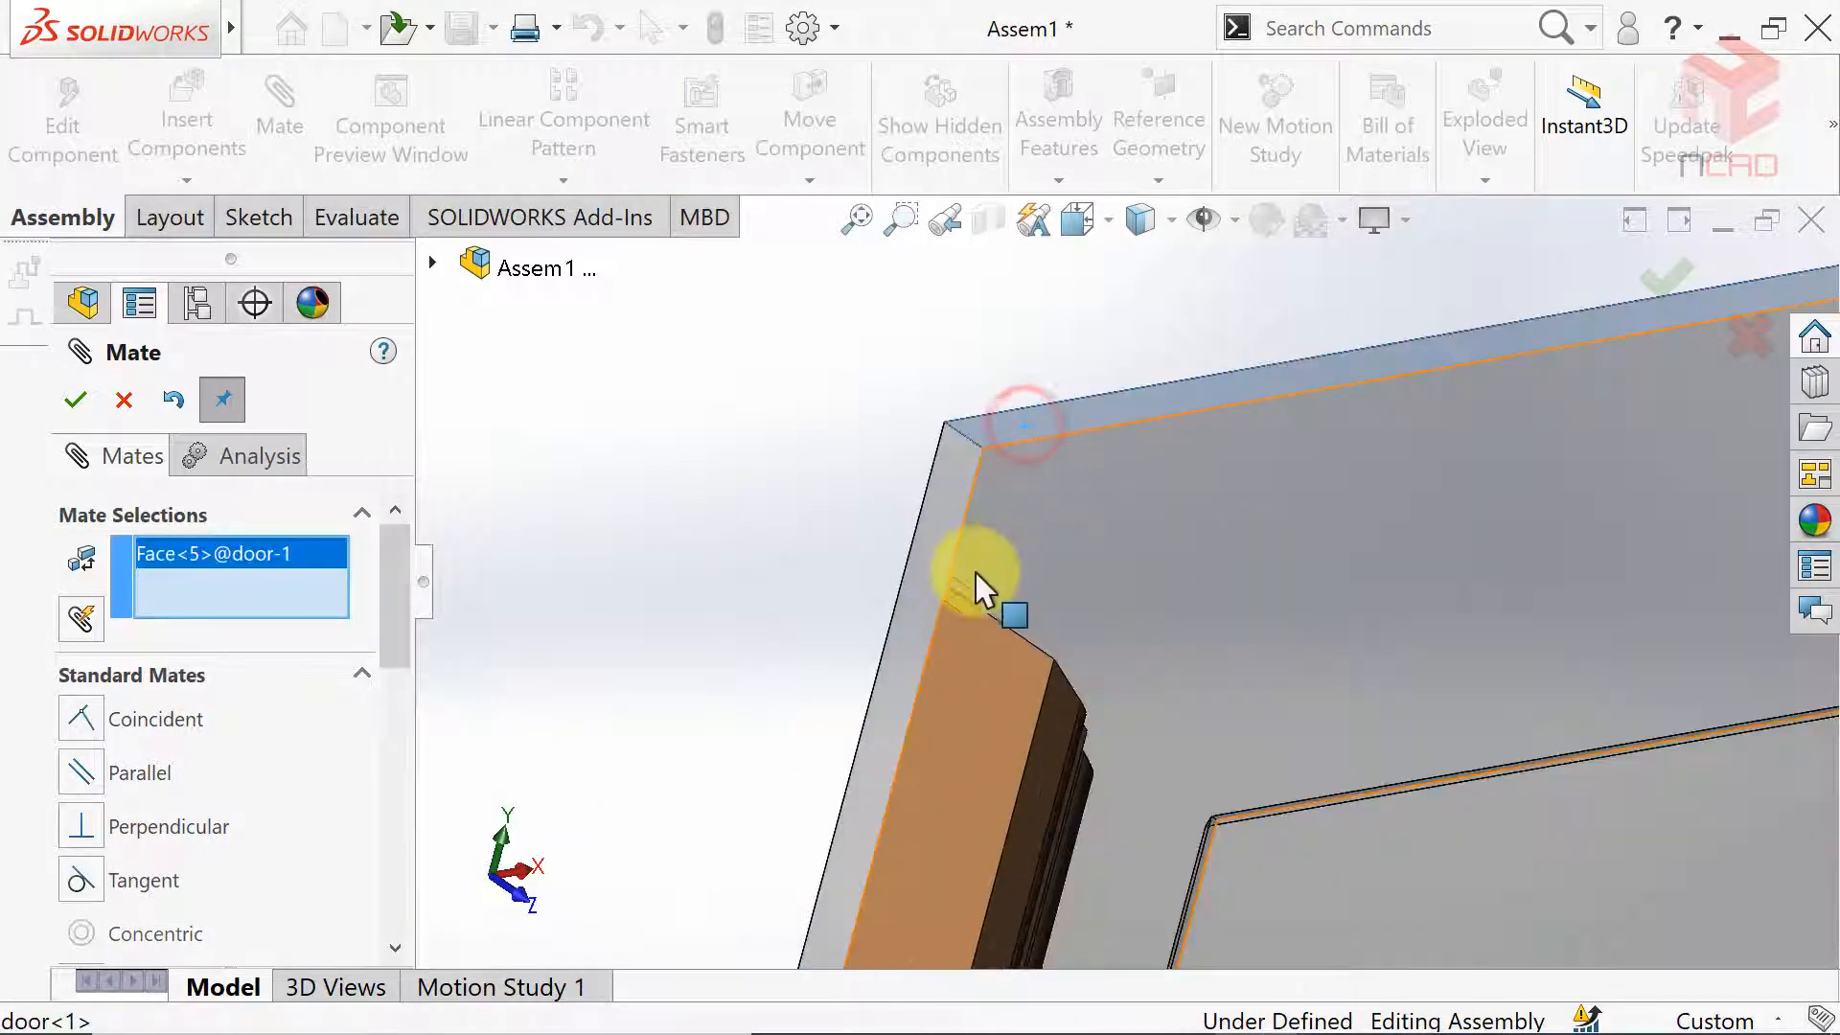
{"action": "left_click", "coordinate": [966, 596]}
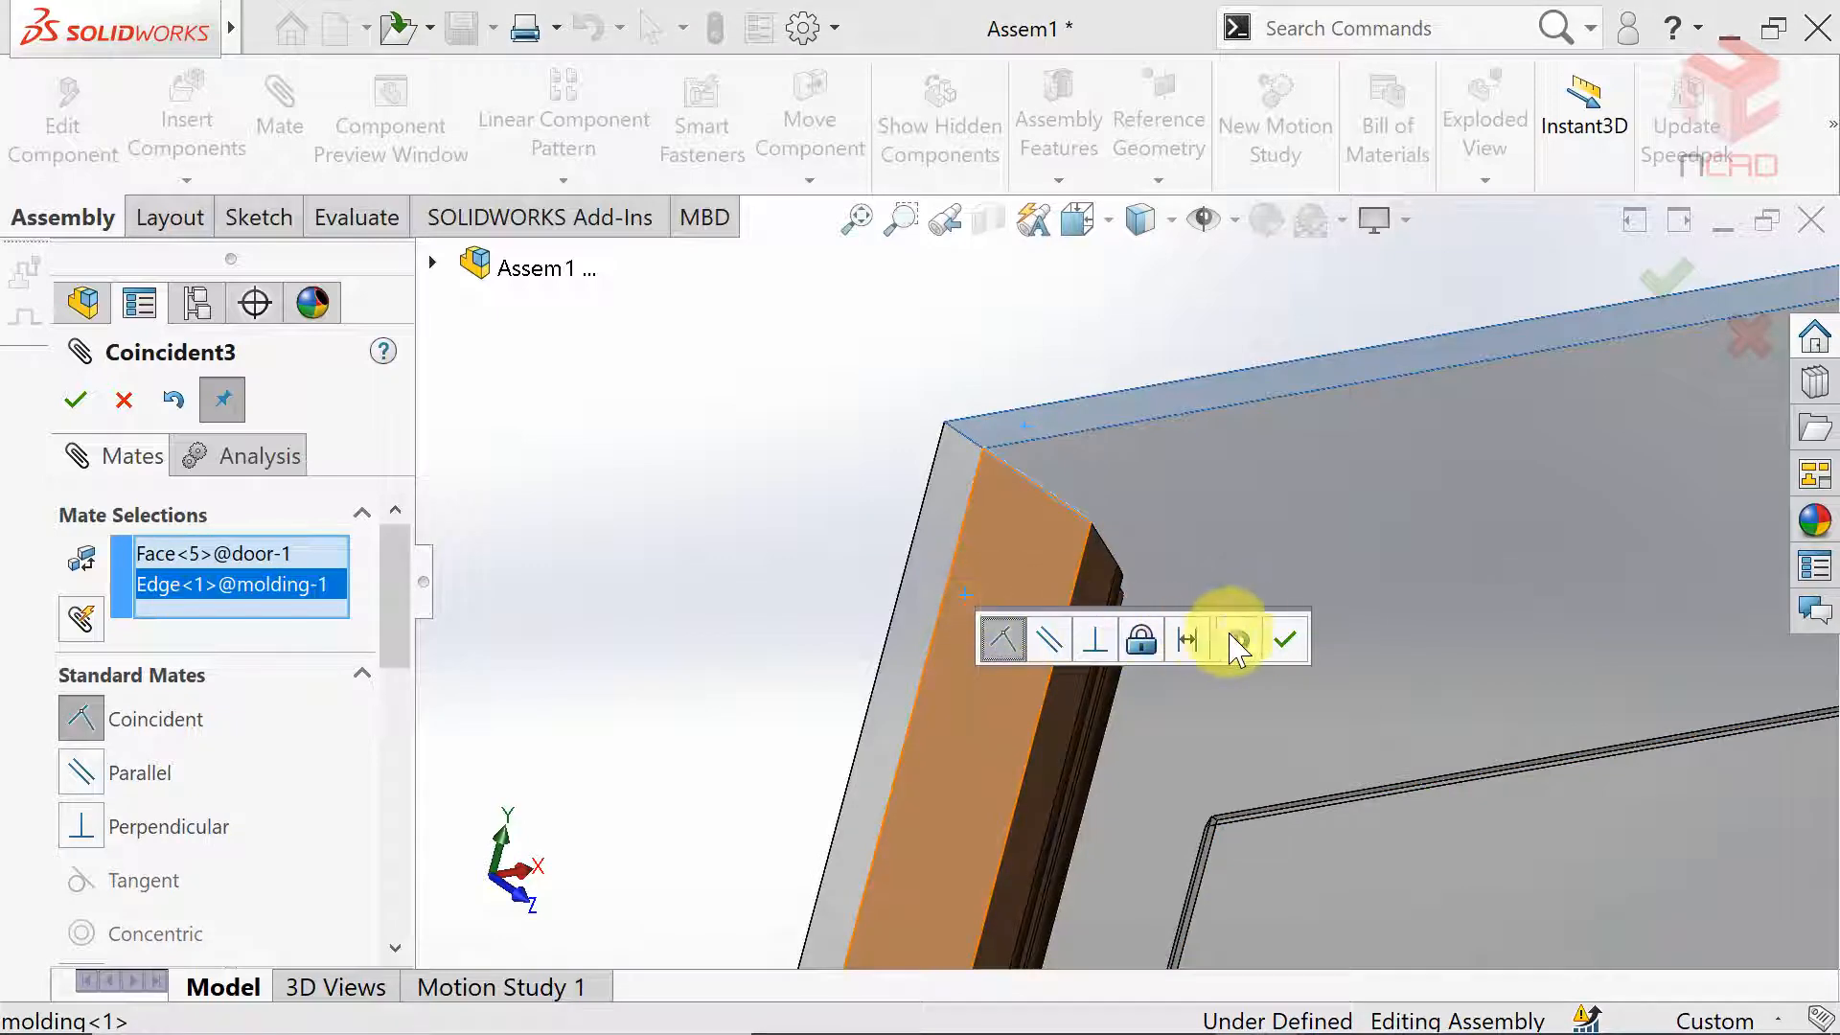
{"action": "left_click", "coordinate": [1276, 638]}
Add a coincident mate between the door's grooved front face and the flat back face of the second long molding.
{"action": "scroll", "coordinate": [774, 523], "scroll_direction": "up", "scroll_amount": 9}
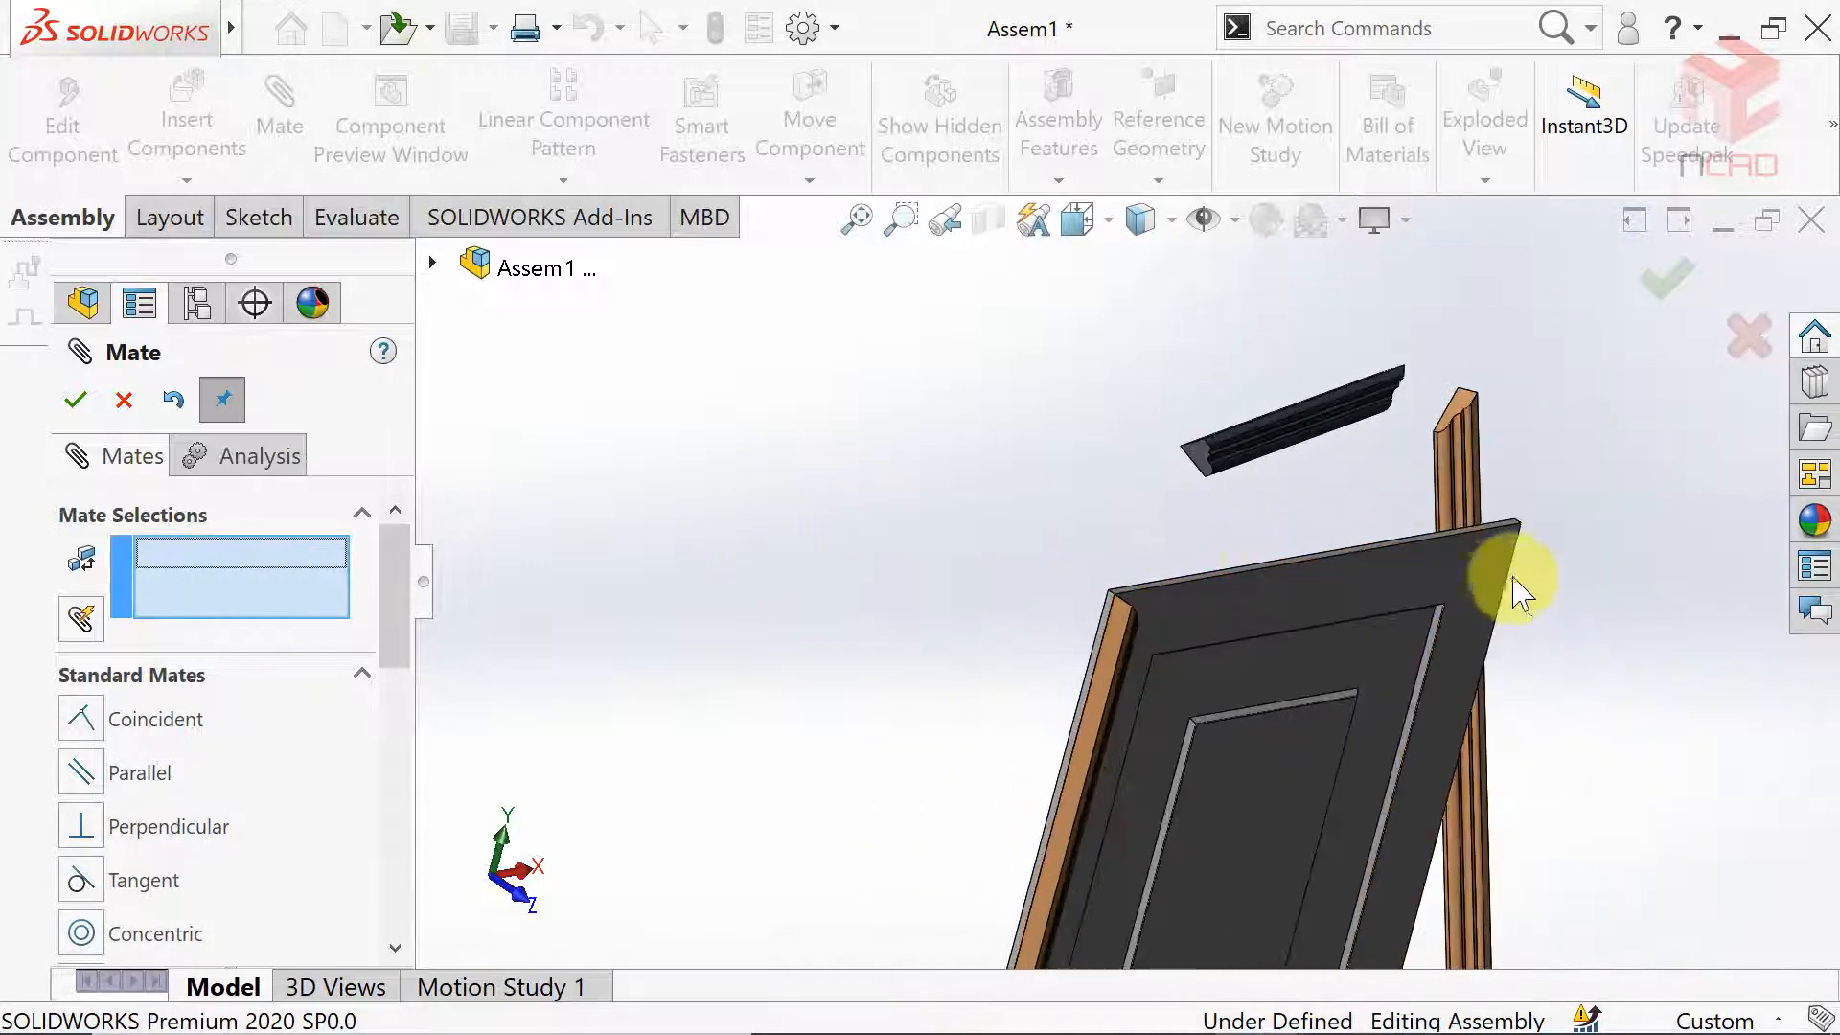
{"action": "middle_click_drag", "start_coordinate": [1514, 579], "coordinate": [1447, 465]}
{"action": "left_click", "coordinate": [1468, 636]}
{"action": "scroll", "coordinate": [1371, 624], "scroll_direction": "up", "scroll_amount": 7}
{"action": "middle_click_drag", "start_coordinate": [1267, 685], "coordinate": [1100, 723]}
{"action": "scroll", "coordinate": [1216, 444], "scroll_direction": "down", "scroll_amount": 8}
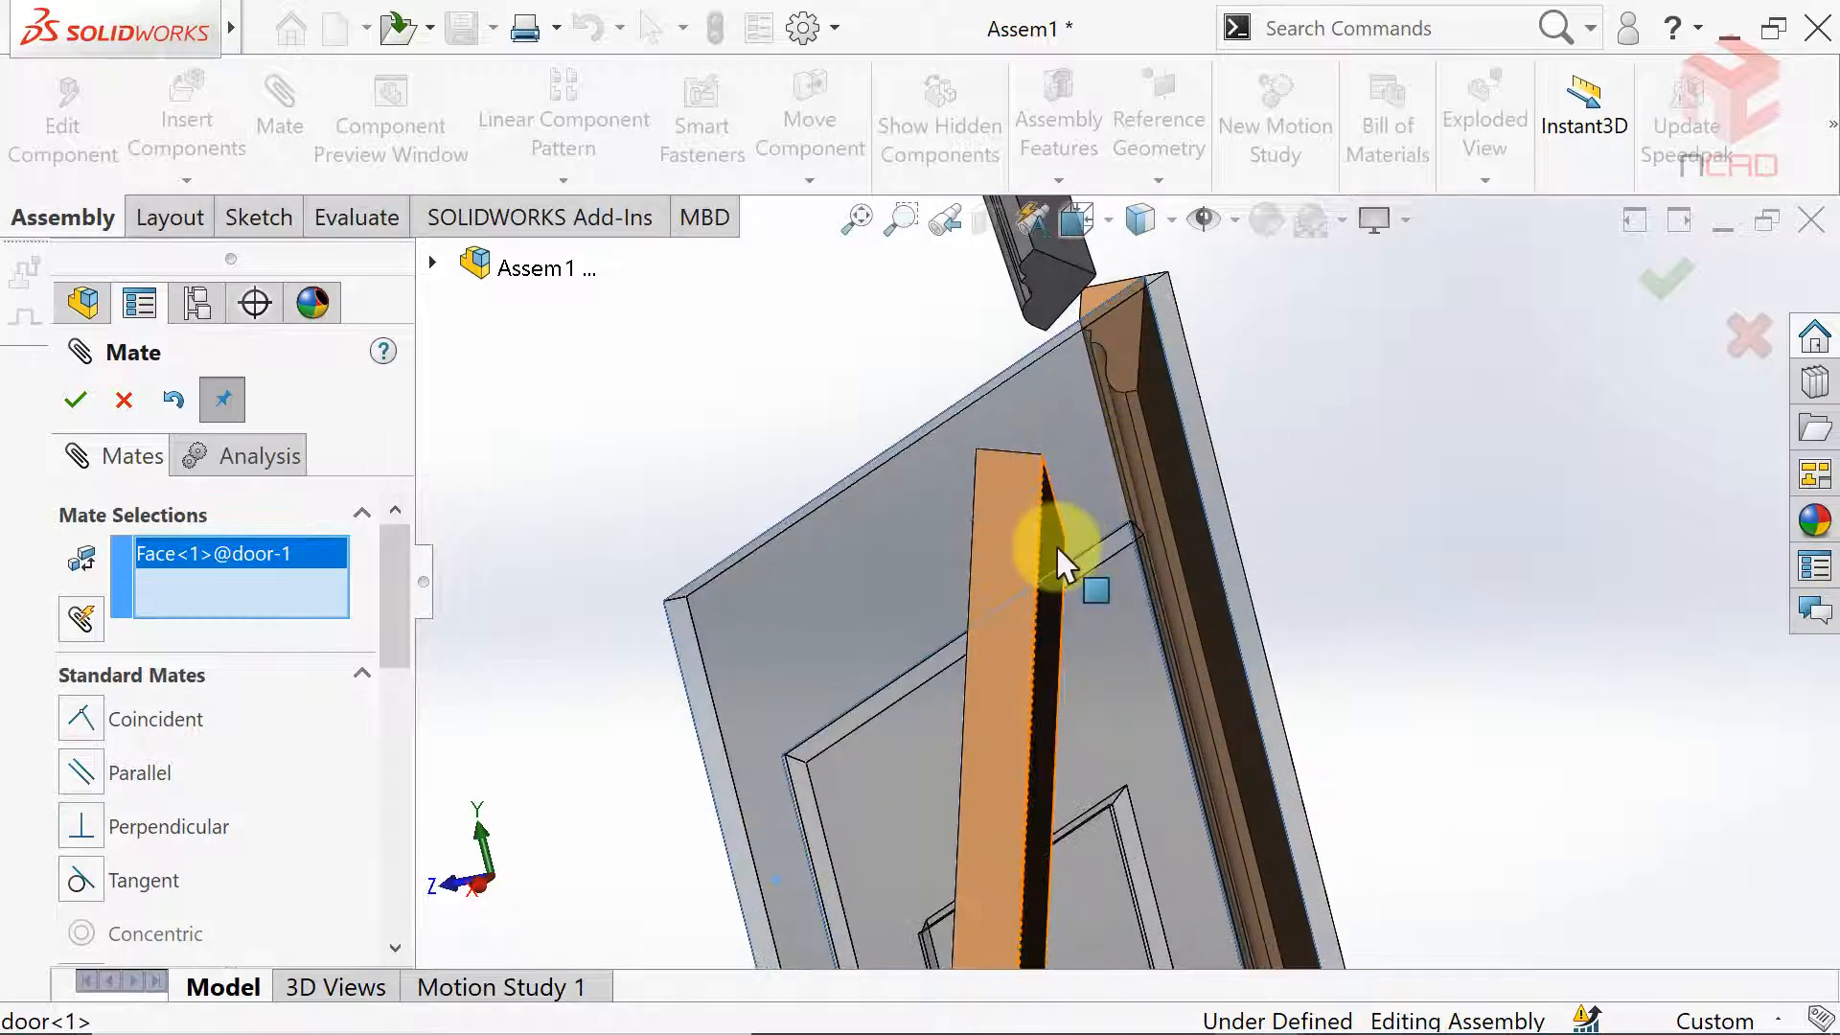
{"action": "left_click", "coordinate": [1061, 547]}
{"action": "middle_click_drag", "start_coordinate": [1141, 503], "coordinate": [1157, 565]}
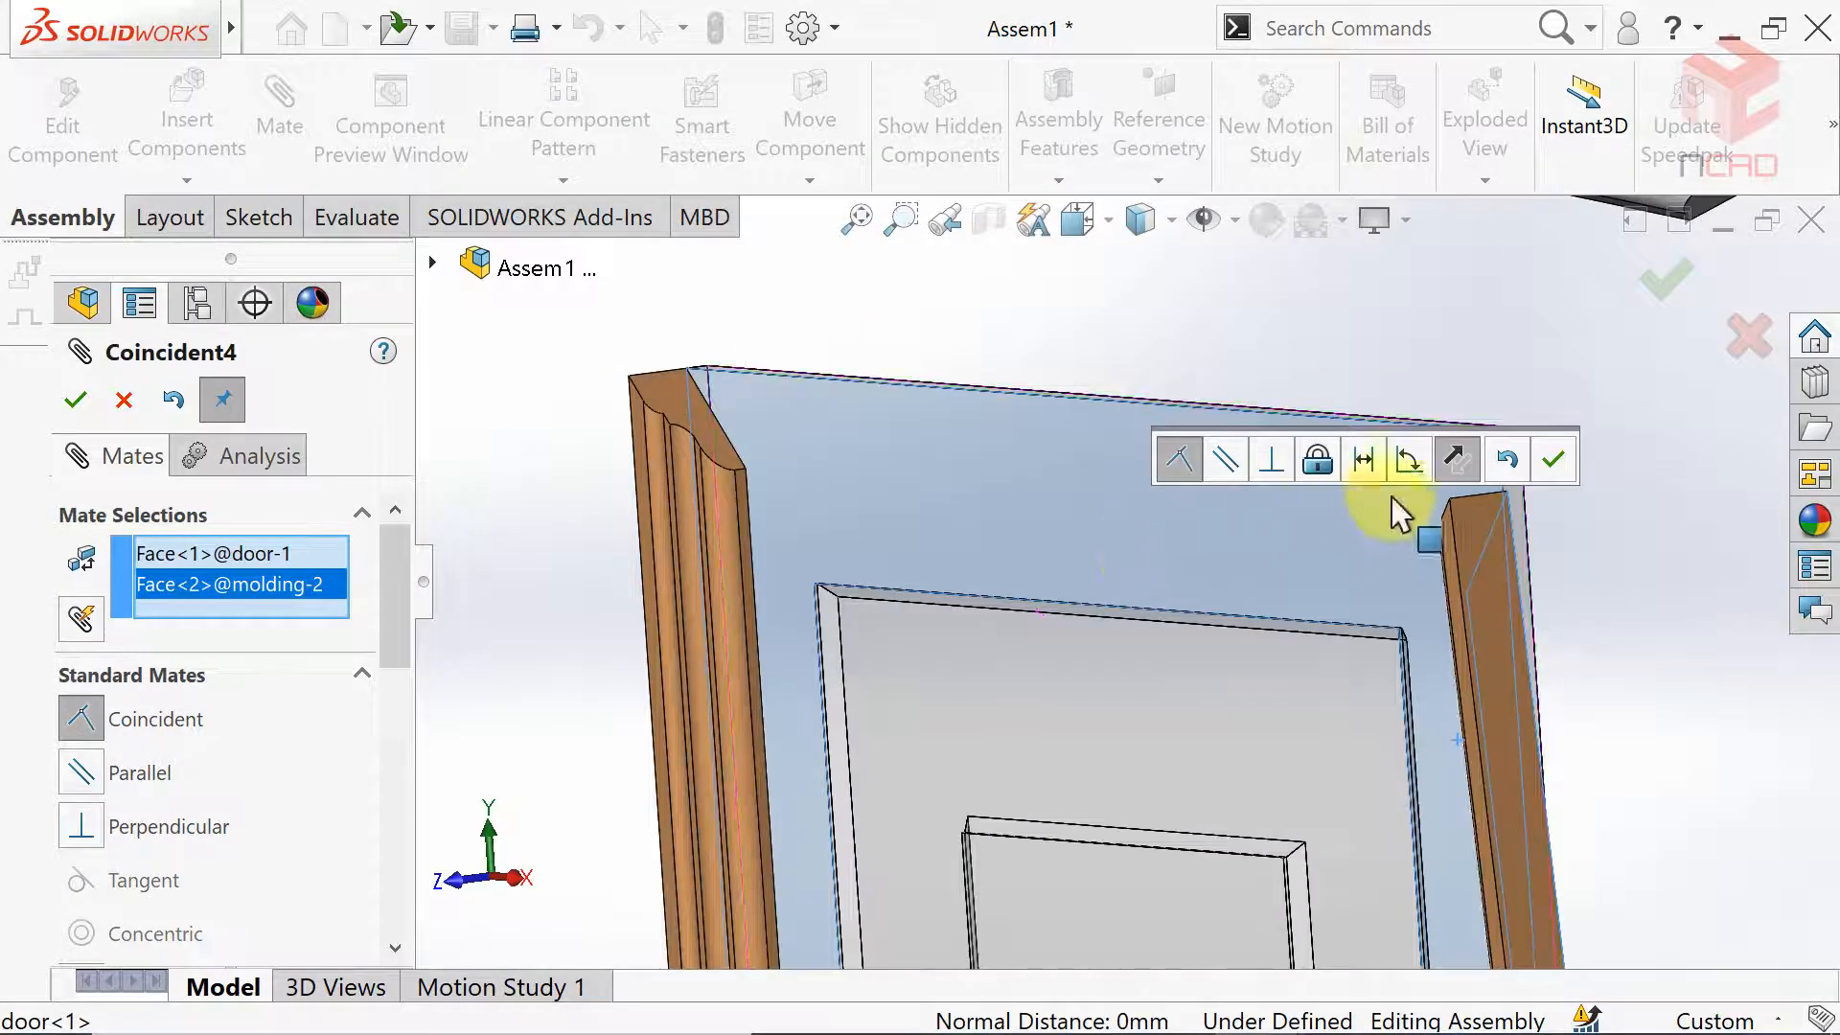
{"action": "left_click", "coordinate": [1553, 460]}
Make the second long molding's outer side face coincident with the door's adjacent side face.
{"action": "left_click", "coordinate": [1498, 523]}
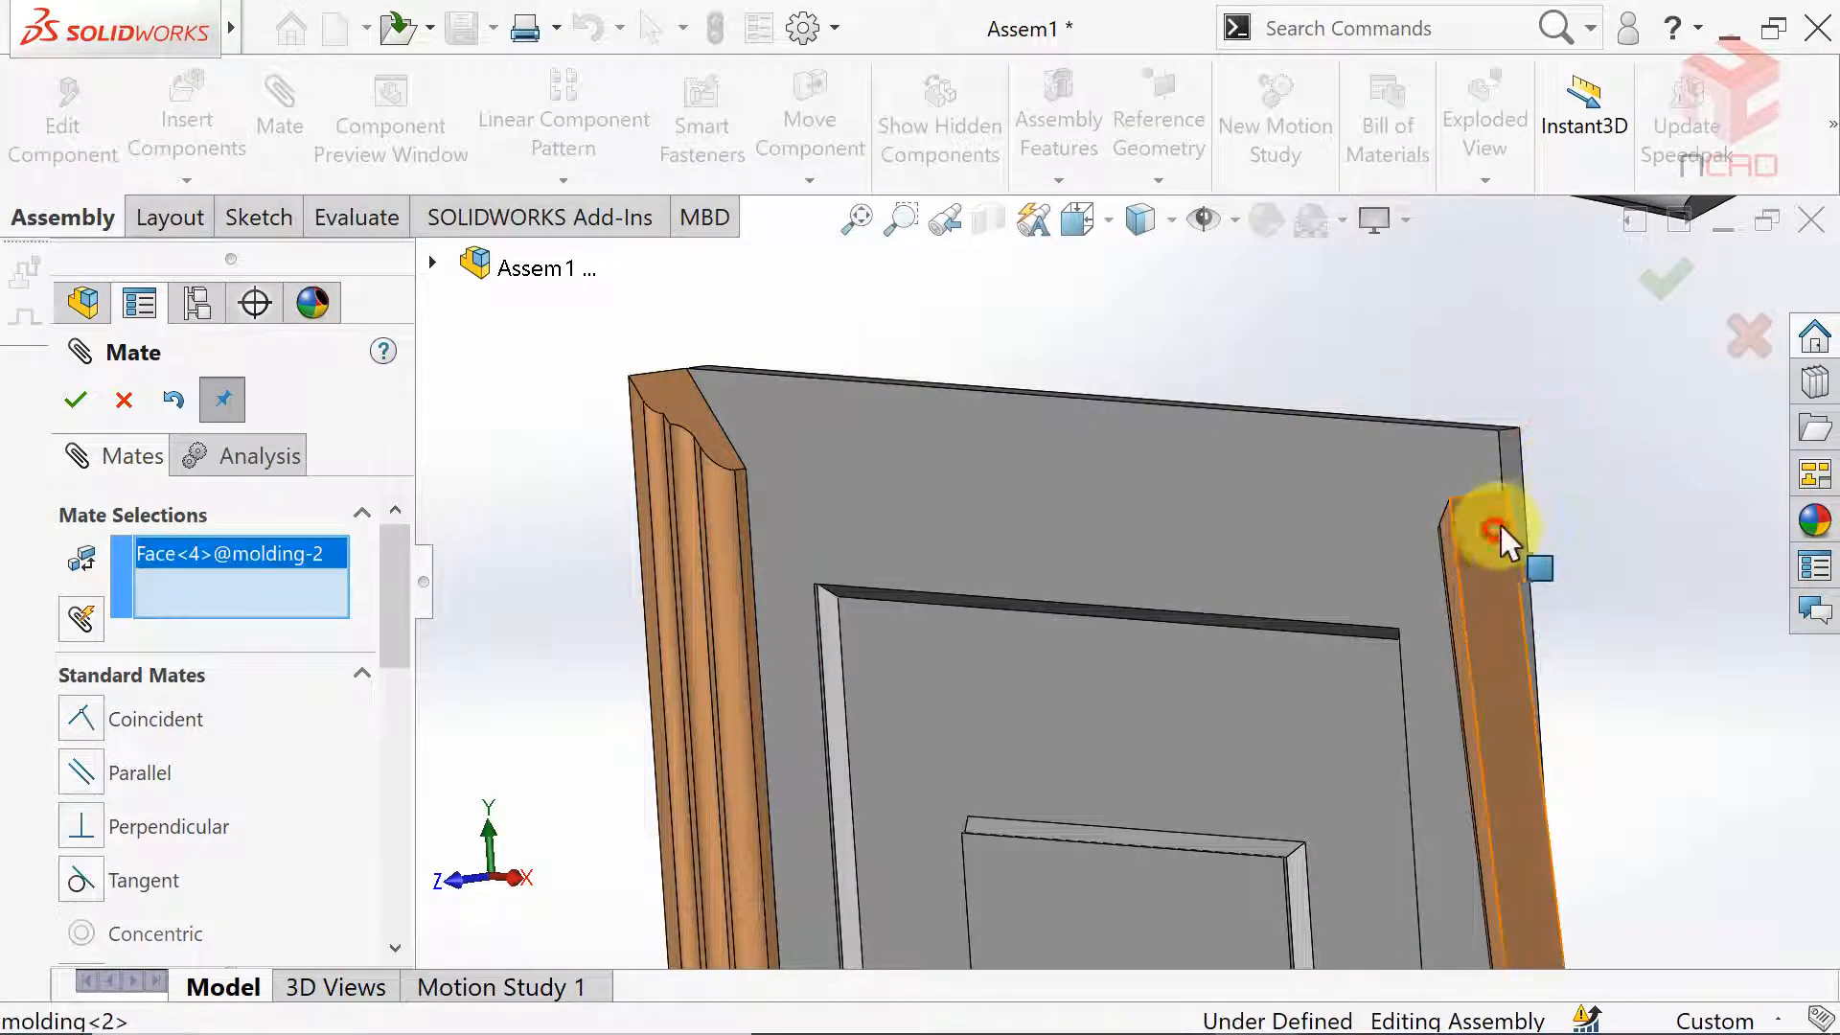
{"action": "left_click", "coordinate": [1533, 467]}
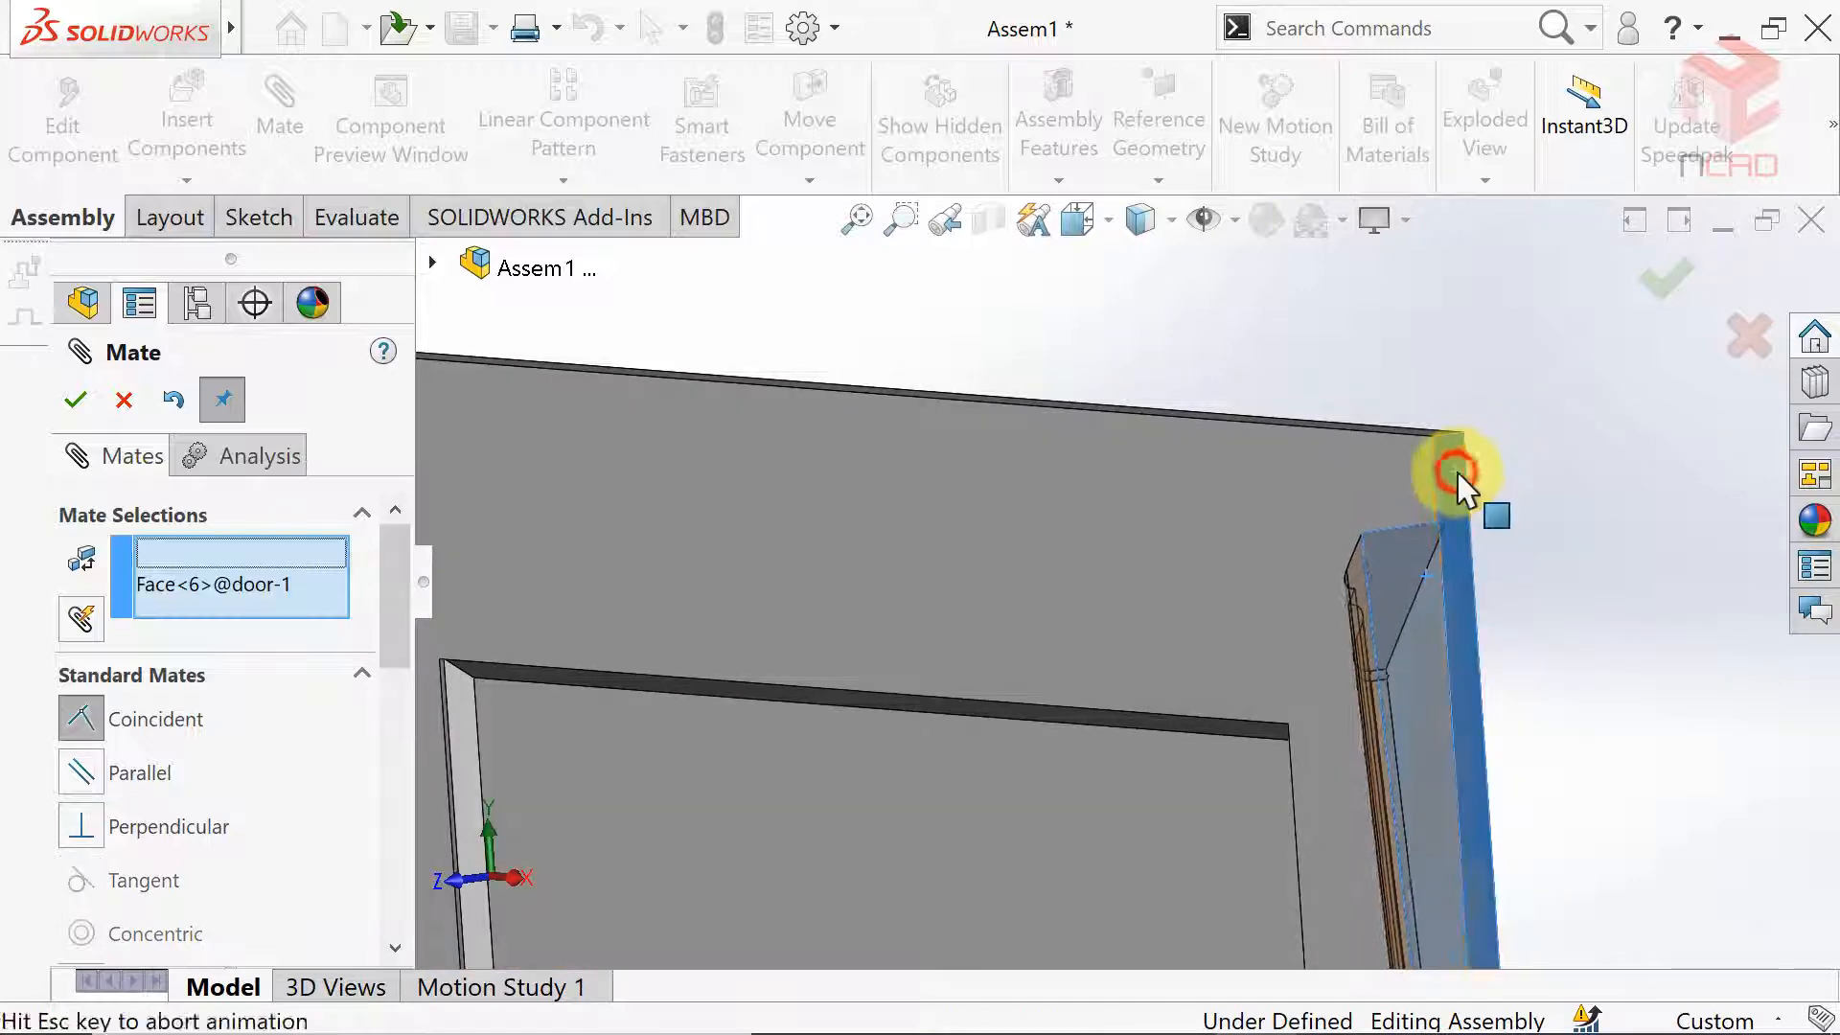
{"action": "left_click", "coordinate": [1804, 439]}
Add a coincident mate between the door's top face and the upper end edge of the second long molding.
{"action": "scroll", "coordinate": [1239, 500], "scroll_direction": "up", "scroll_amount": 6}
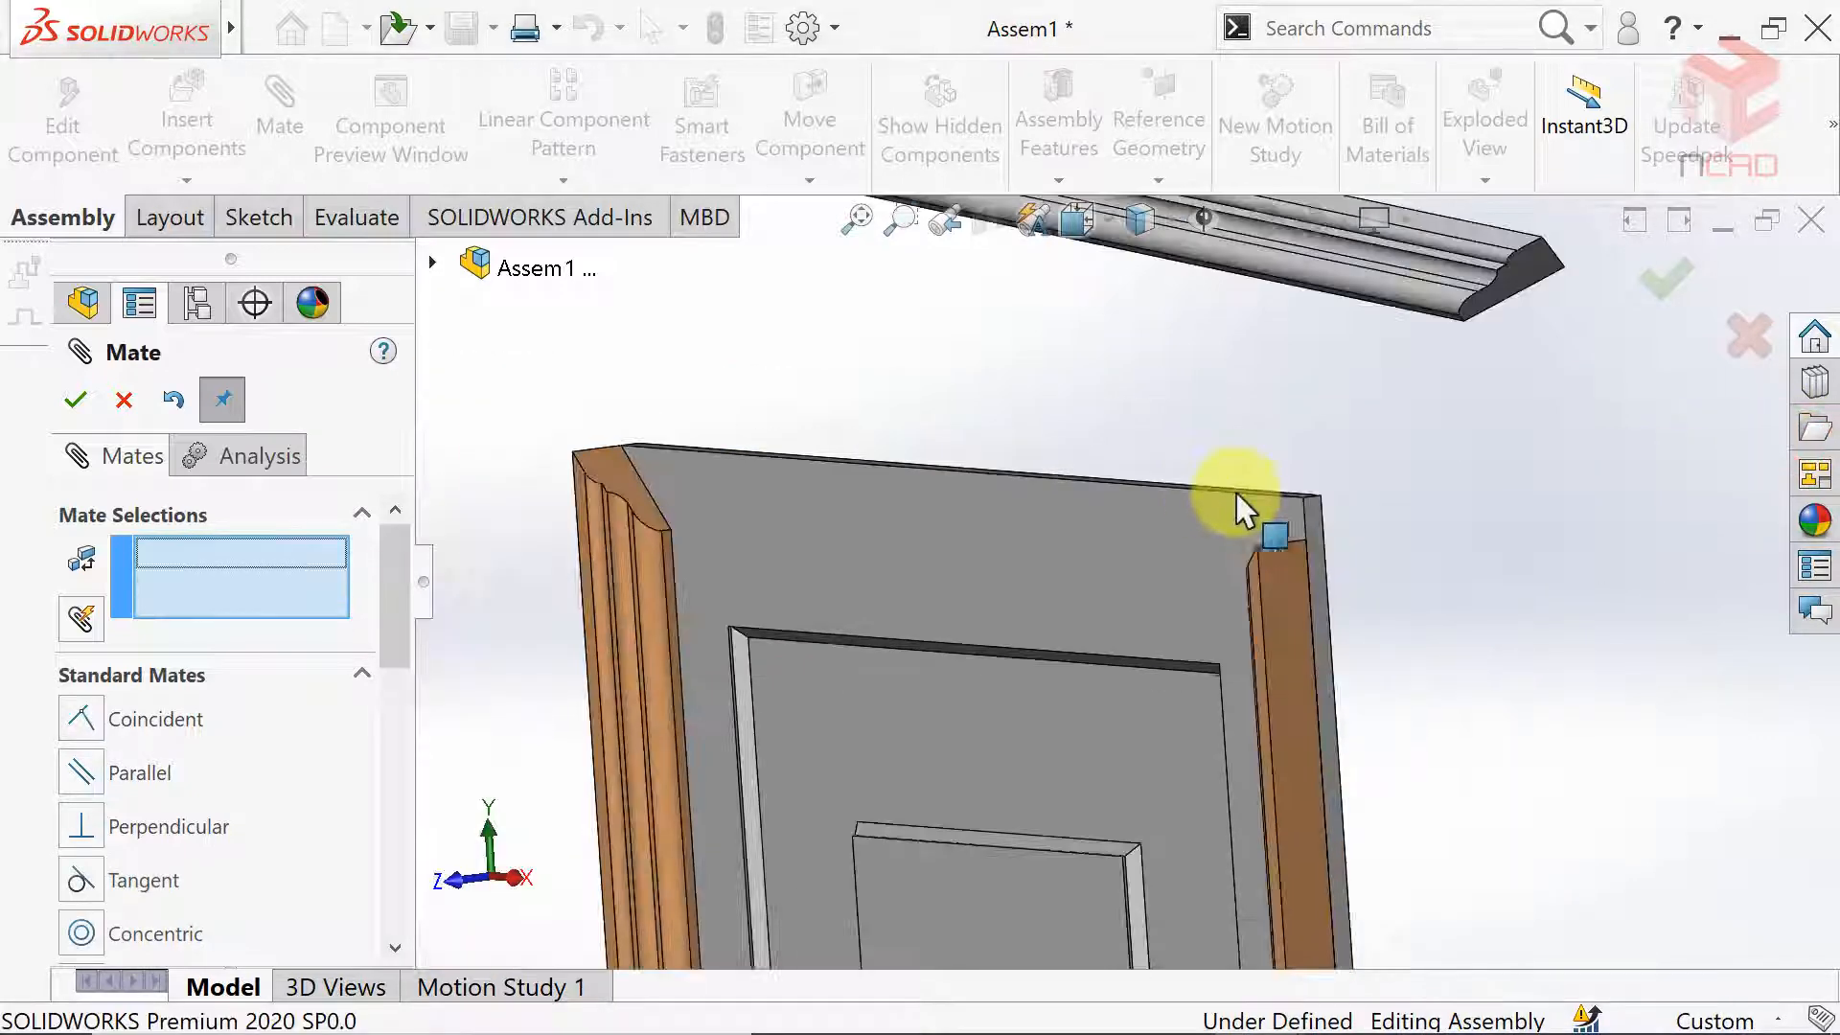
{"action": "scroll", "coordinate": [1249, 623], "scroll_direction": "down", "scroll_amount": 1}
{"action": "middle_click_drag", "start_coordinate": [1249, 623], "coordinate": [1236, 715]}
{"action": "scroll", "coordinate": [1222, 522], "scroll_direction": "down", "scroll_amount": 5}
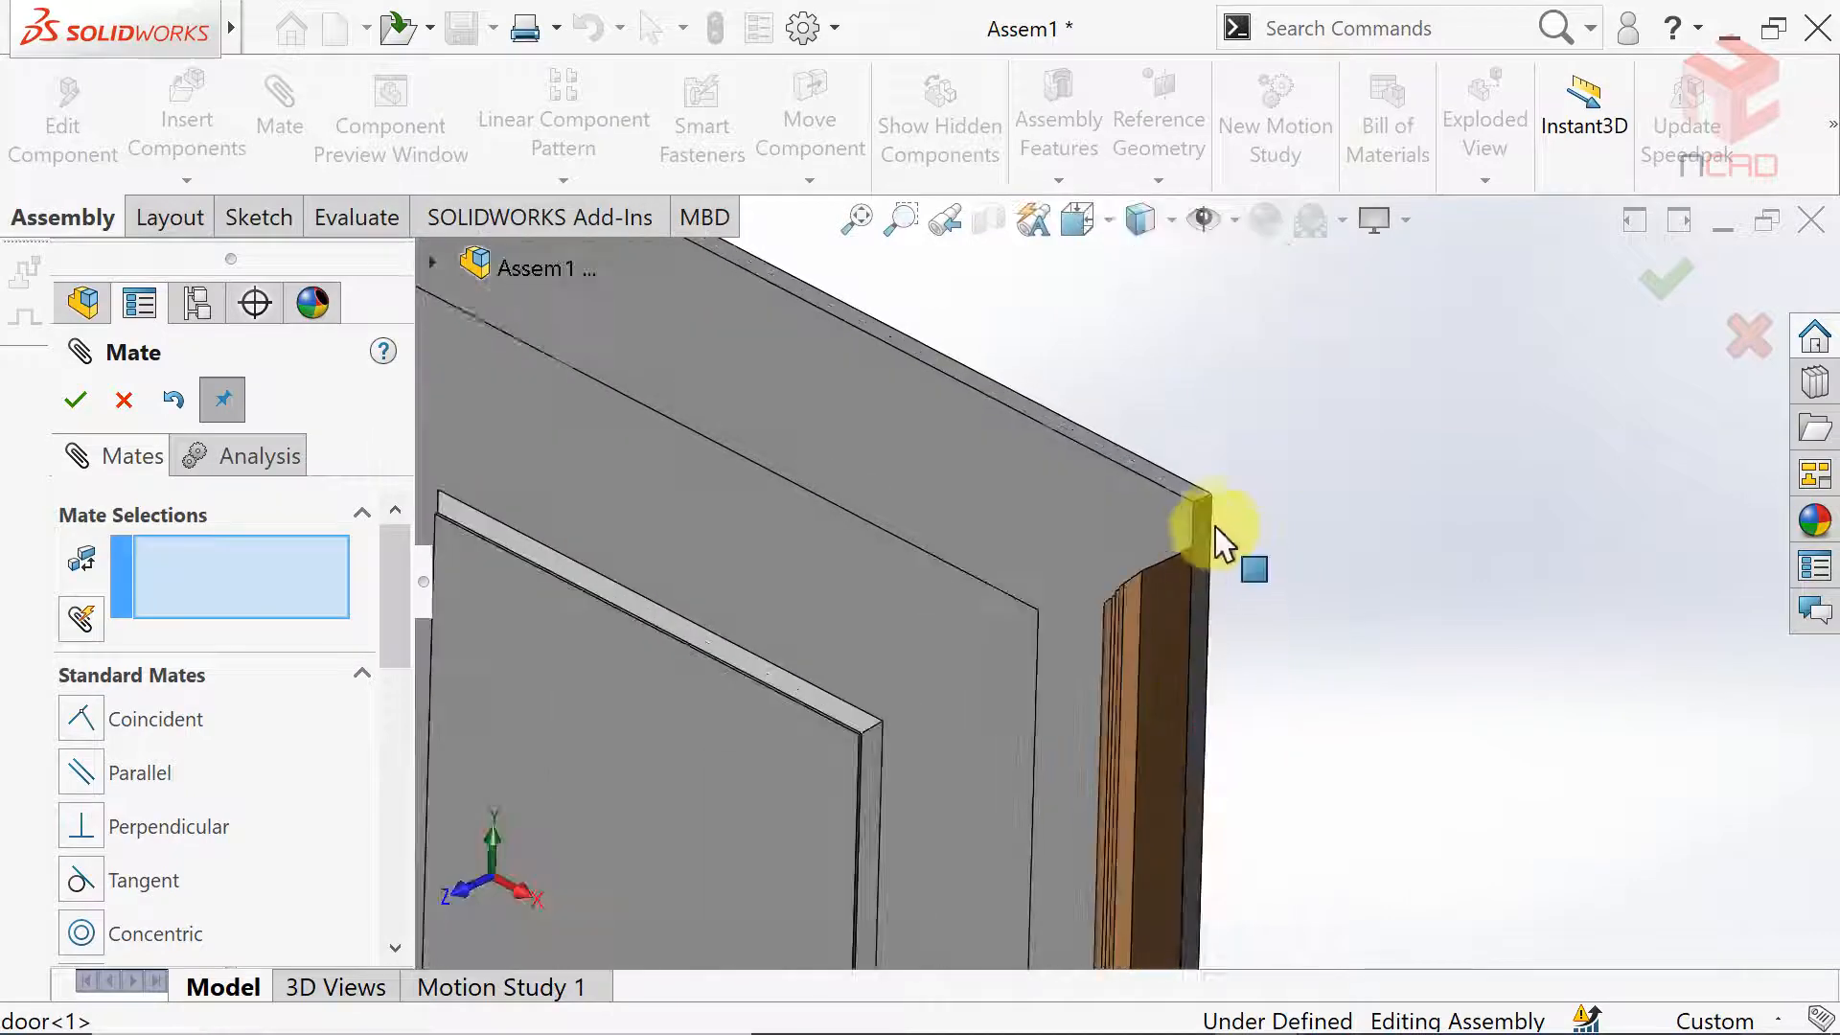
{"action": "left_click", "coordinate": [1163, 481]}
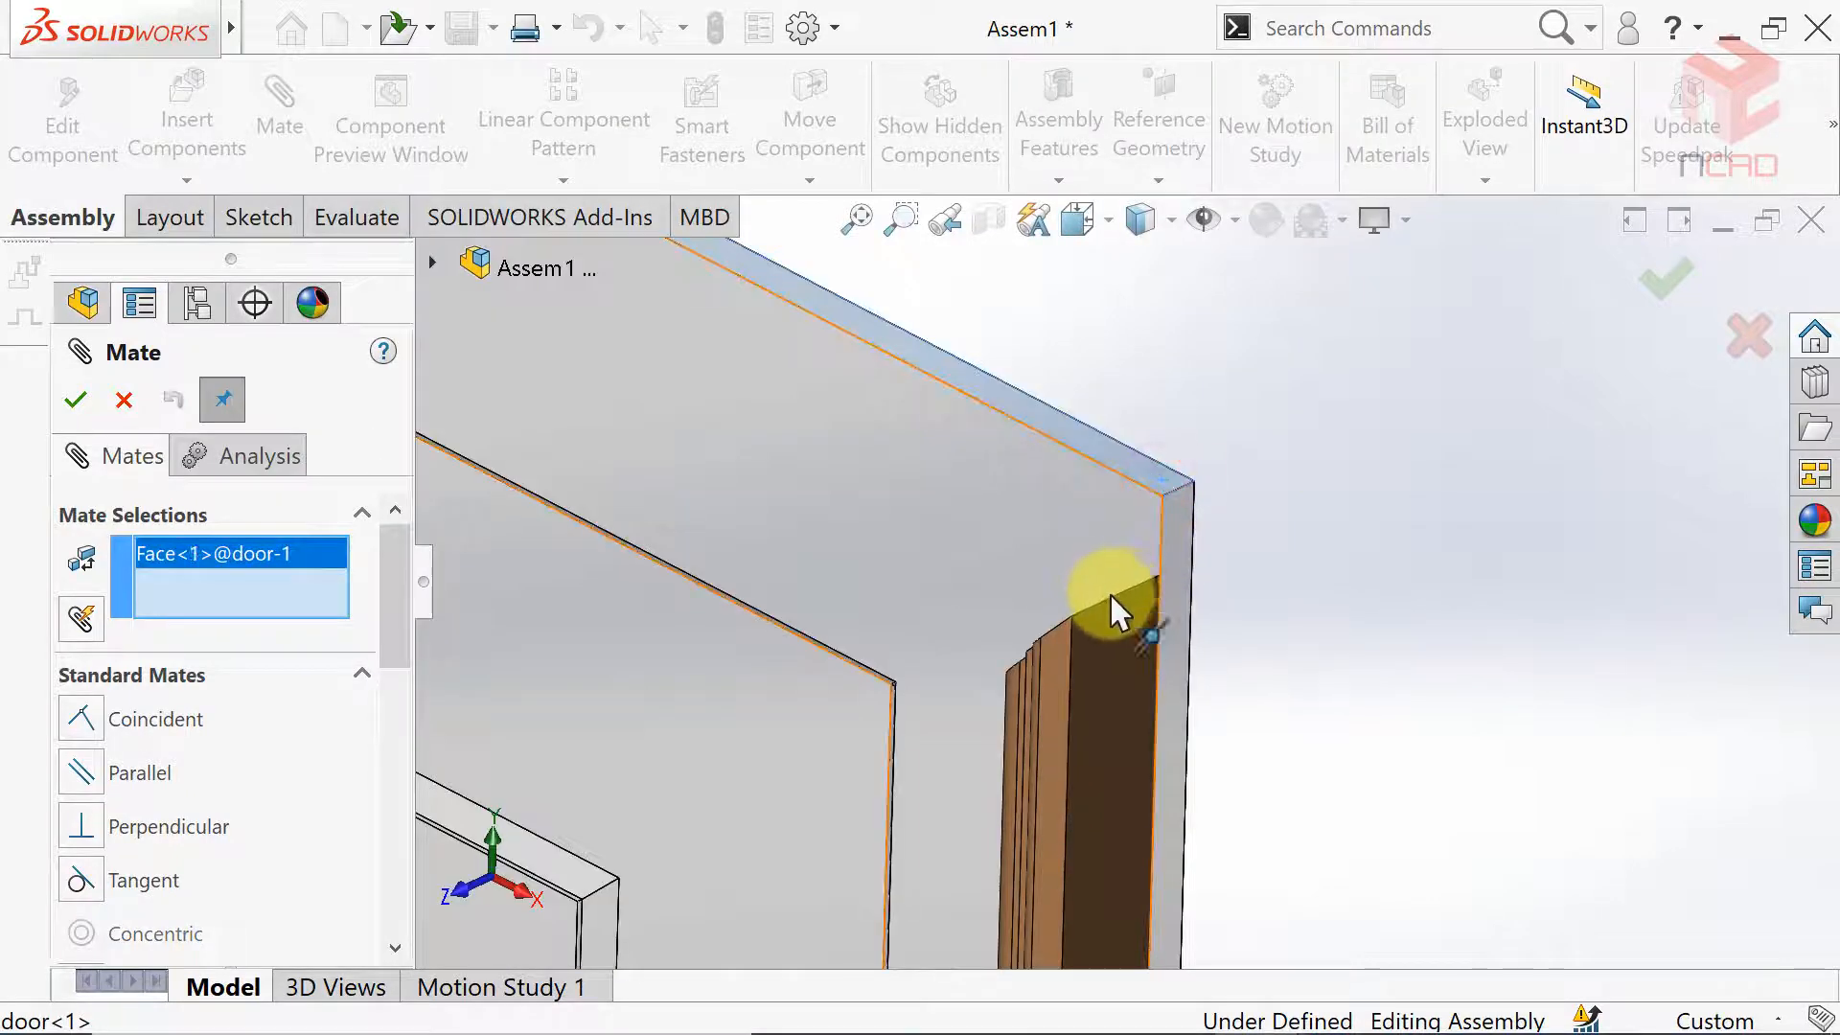
{"action": "left_click", "coordinate": [1109, 596]}
{"action": "left_click", "coordinate": [1427, 642]}
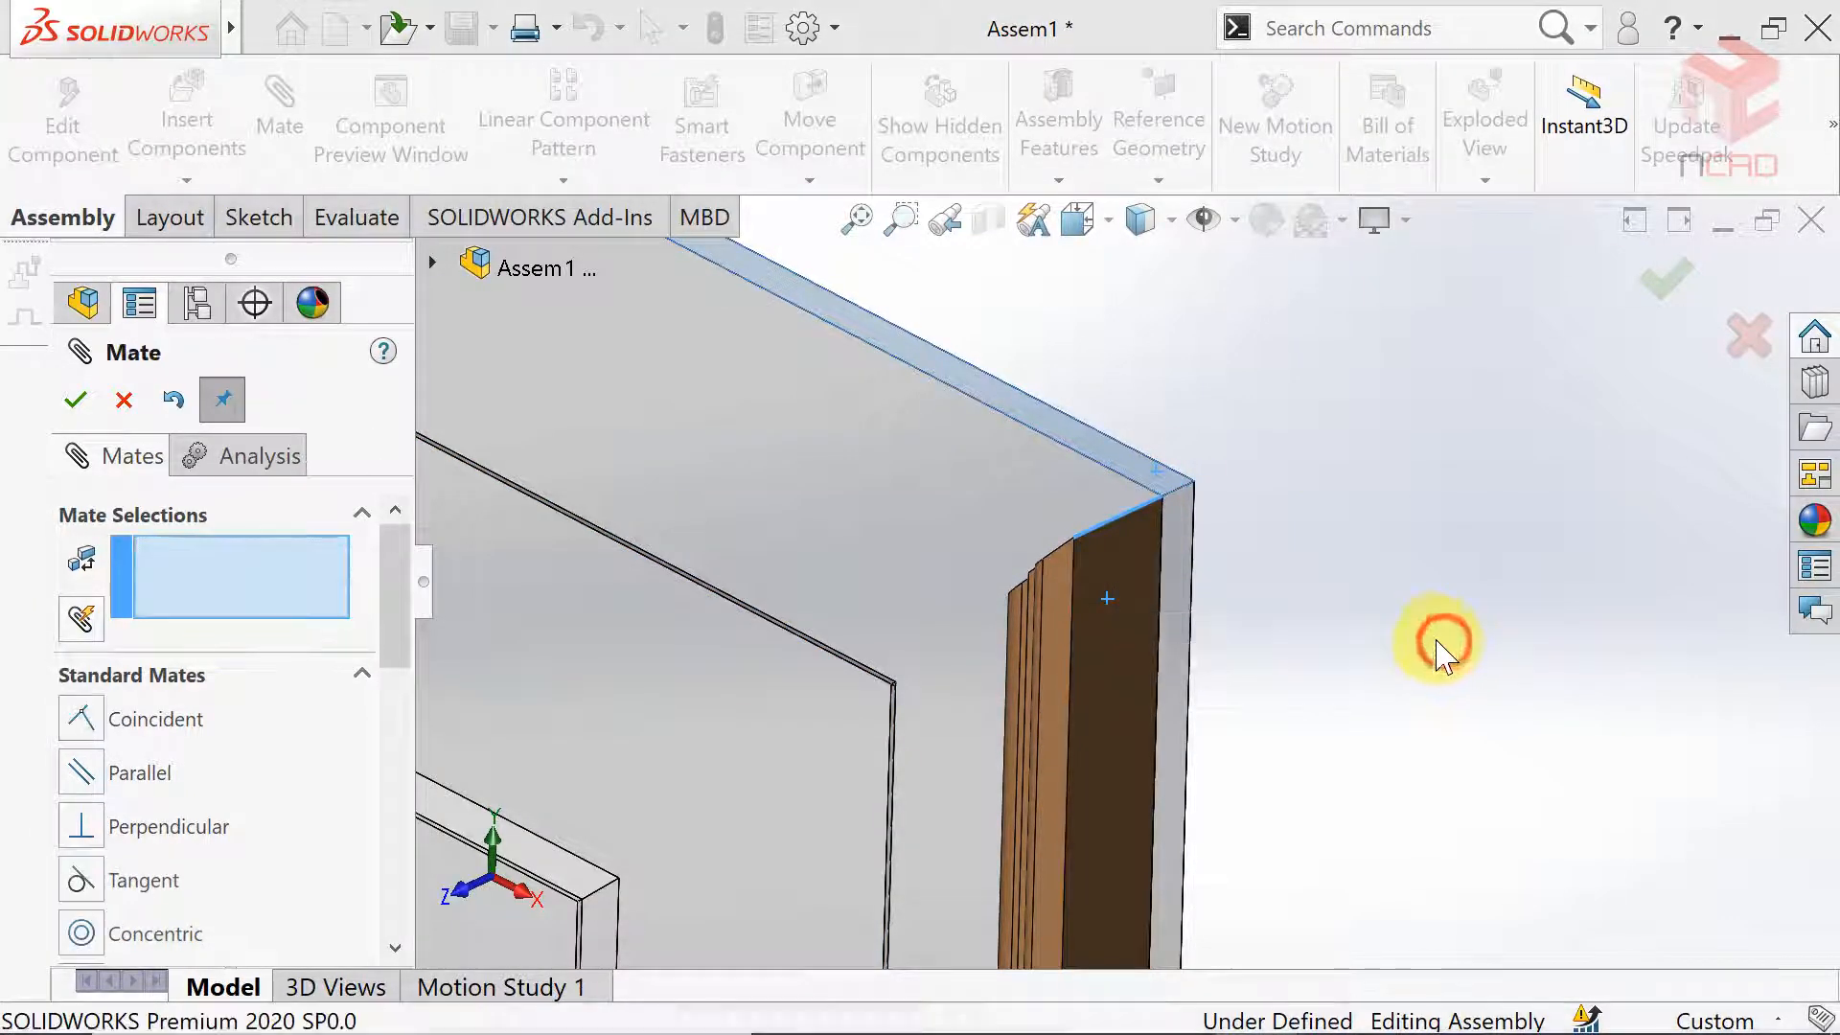
Add a coincident mate between the door's grooved front face and the flat back face of the upper short molding.
{"action": "scroll", "coordinate": [1366, 432], "scroll_direction": "up", "scroll_amount": 5}
{"action": "scroll", "coordinate": [1019, 546], "scroll_direction": "down", "scroll_amount": 3}
{"action": "left_click", "coordinate": [1007, 563]}
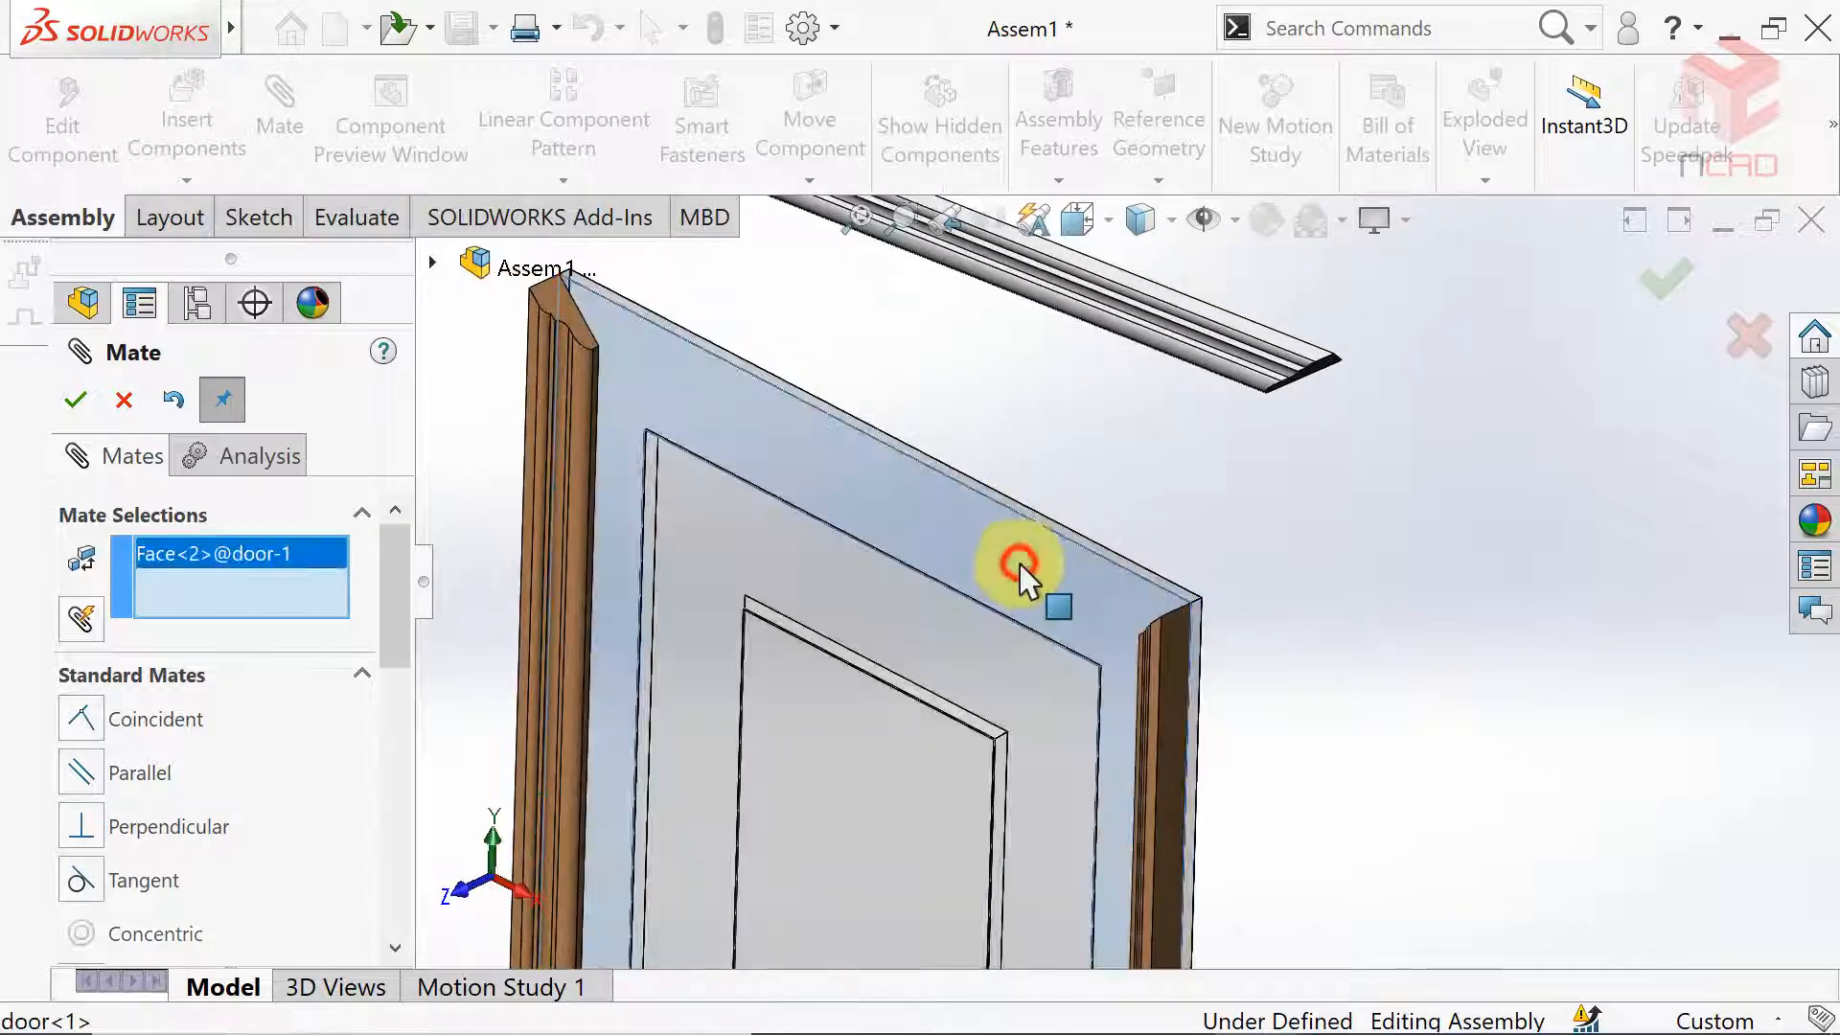
{"action": "middle_click_drag", "start_coordinate": [1007, 563], "coordinate": [853, 590]}
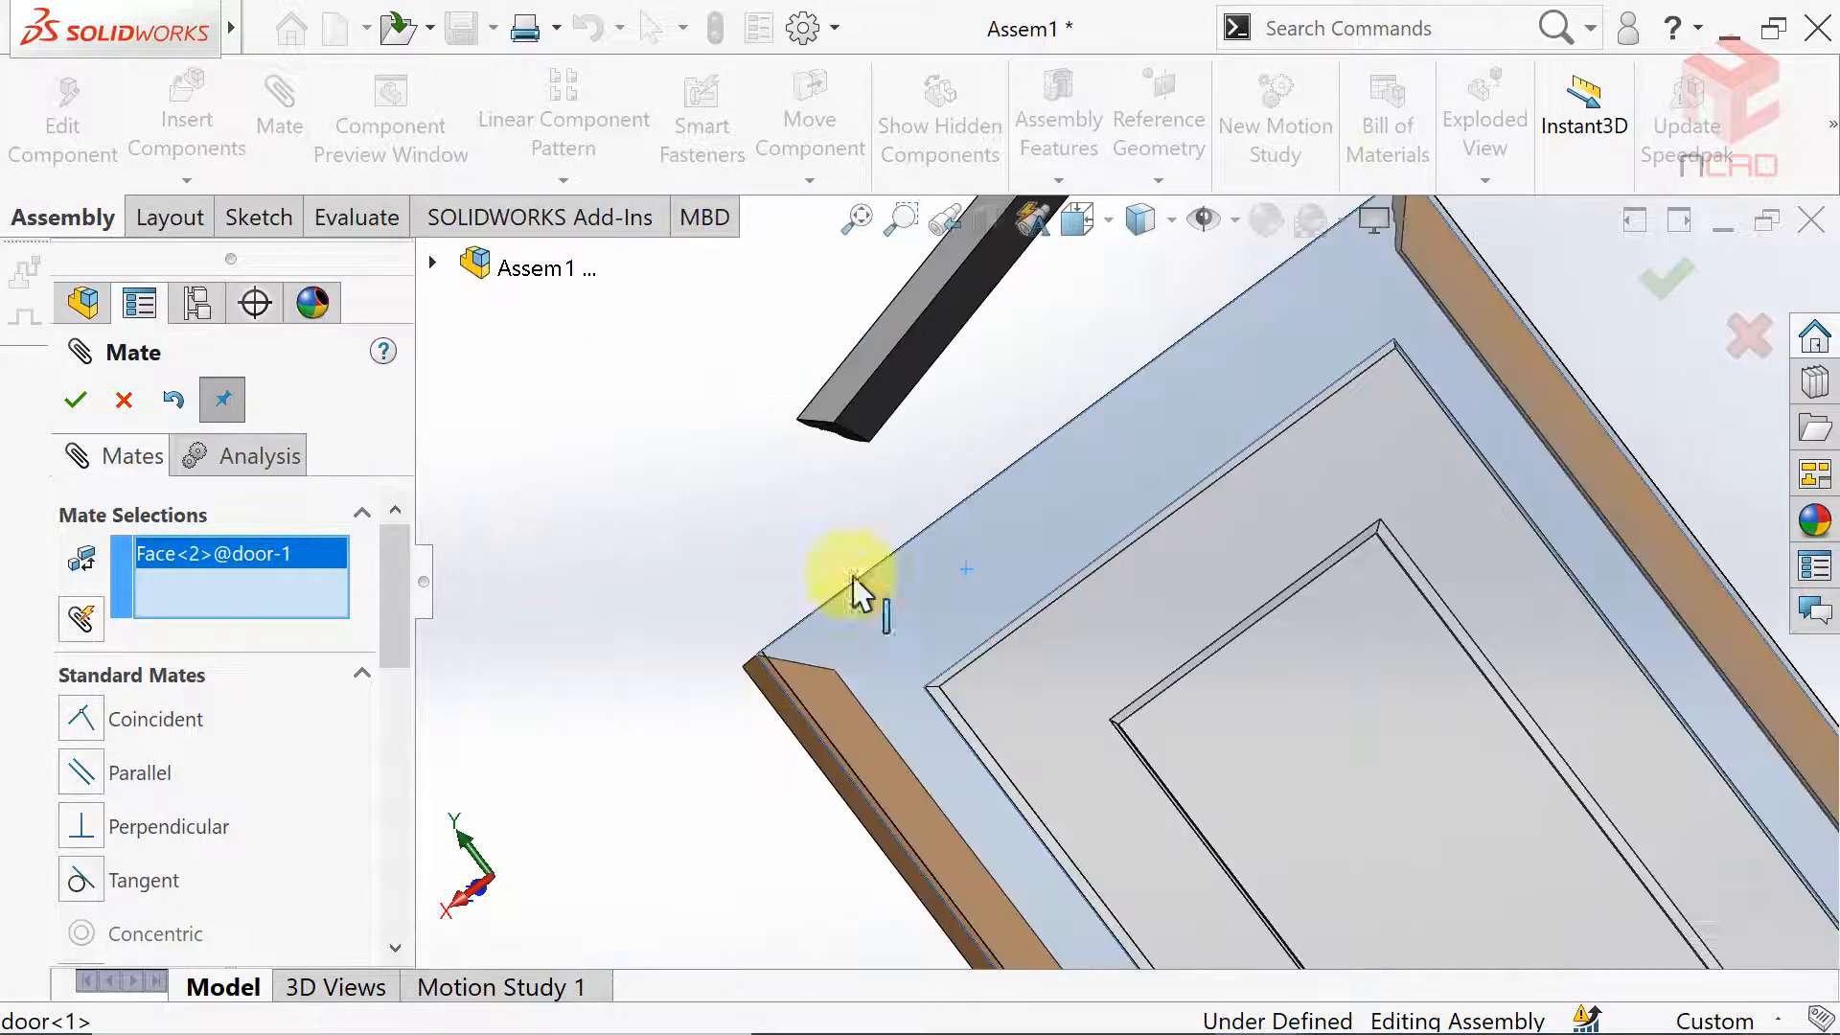
{"action": "left_click", "coordinate": [892, 422]}
{"action": "middle_click_drag", "start_coordinate": [891, 422], "coordinate": [1232, 460]}
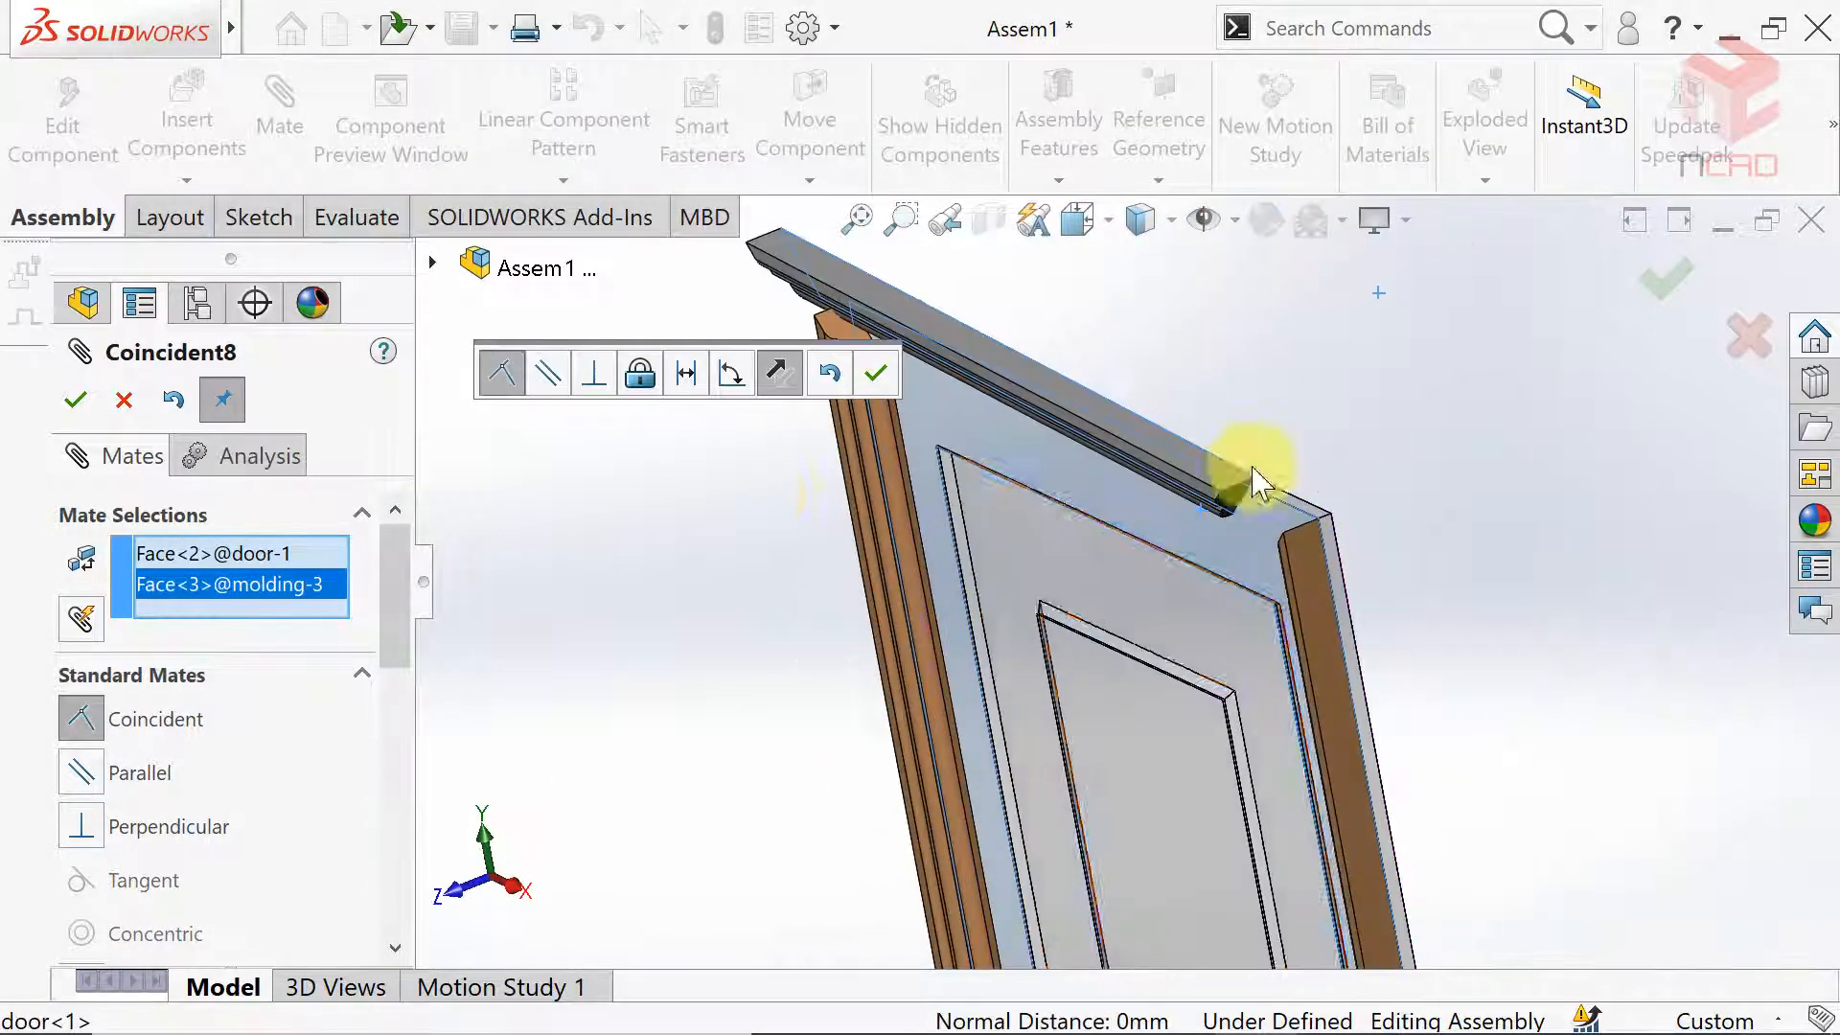
{"action": "left_click", "coordinate": [876, 373]}
Make the upper short molding's outer side face coincident with the door's top face.
{"action": "left_click", "coordinate": [1038, 383]}
{"action": "scroll", "coordinate": [1285, 537], "scroll_direction": "down", "scroll_amount": 3}
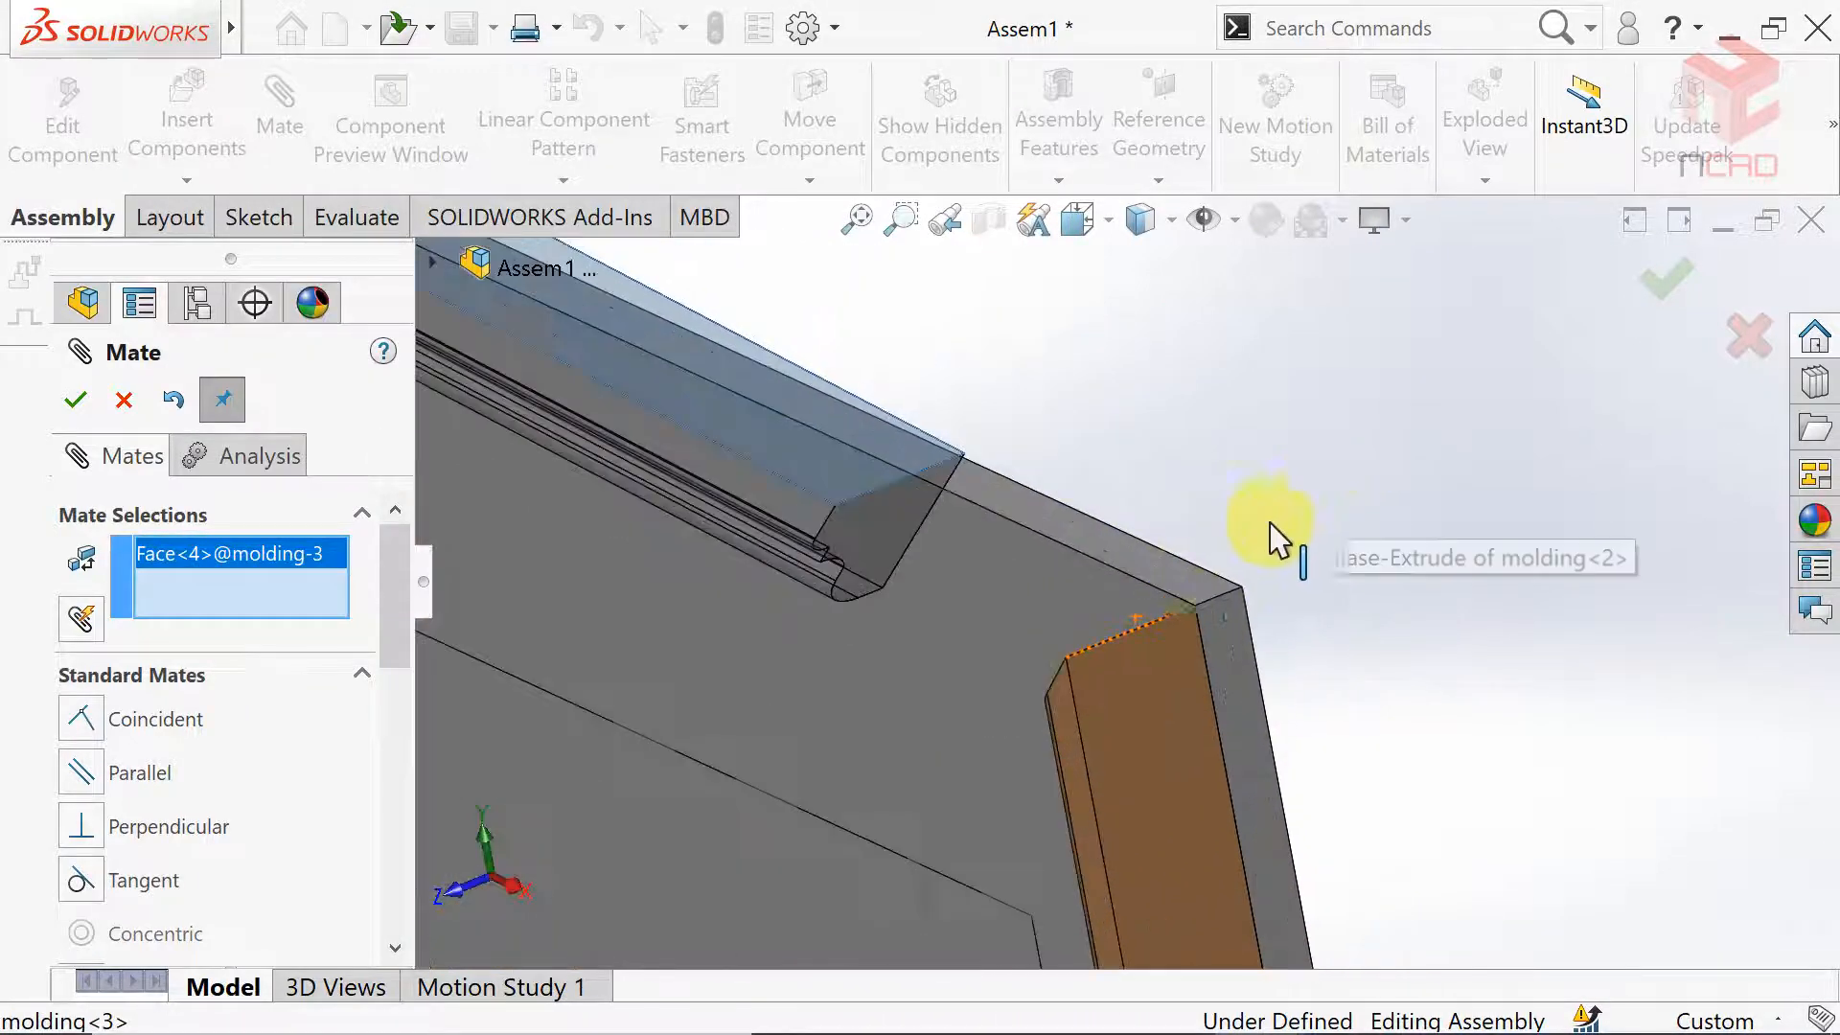
{"action": "left_click", "coordinate": [1190, 567]}
{"action": "left_click", "coordinate": [1598, 528]}
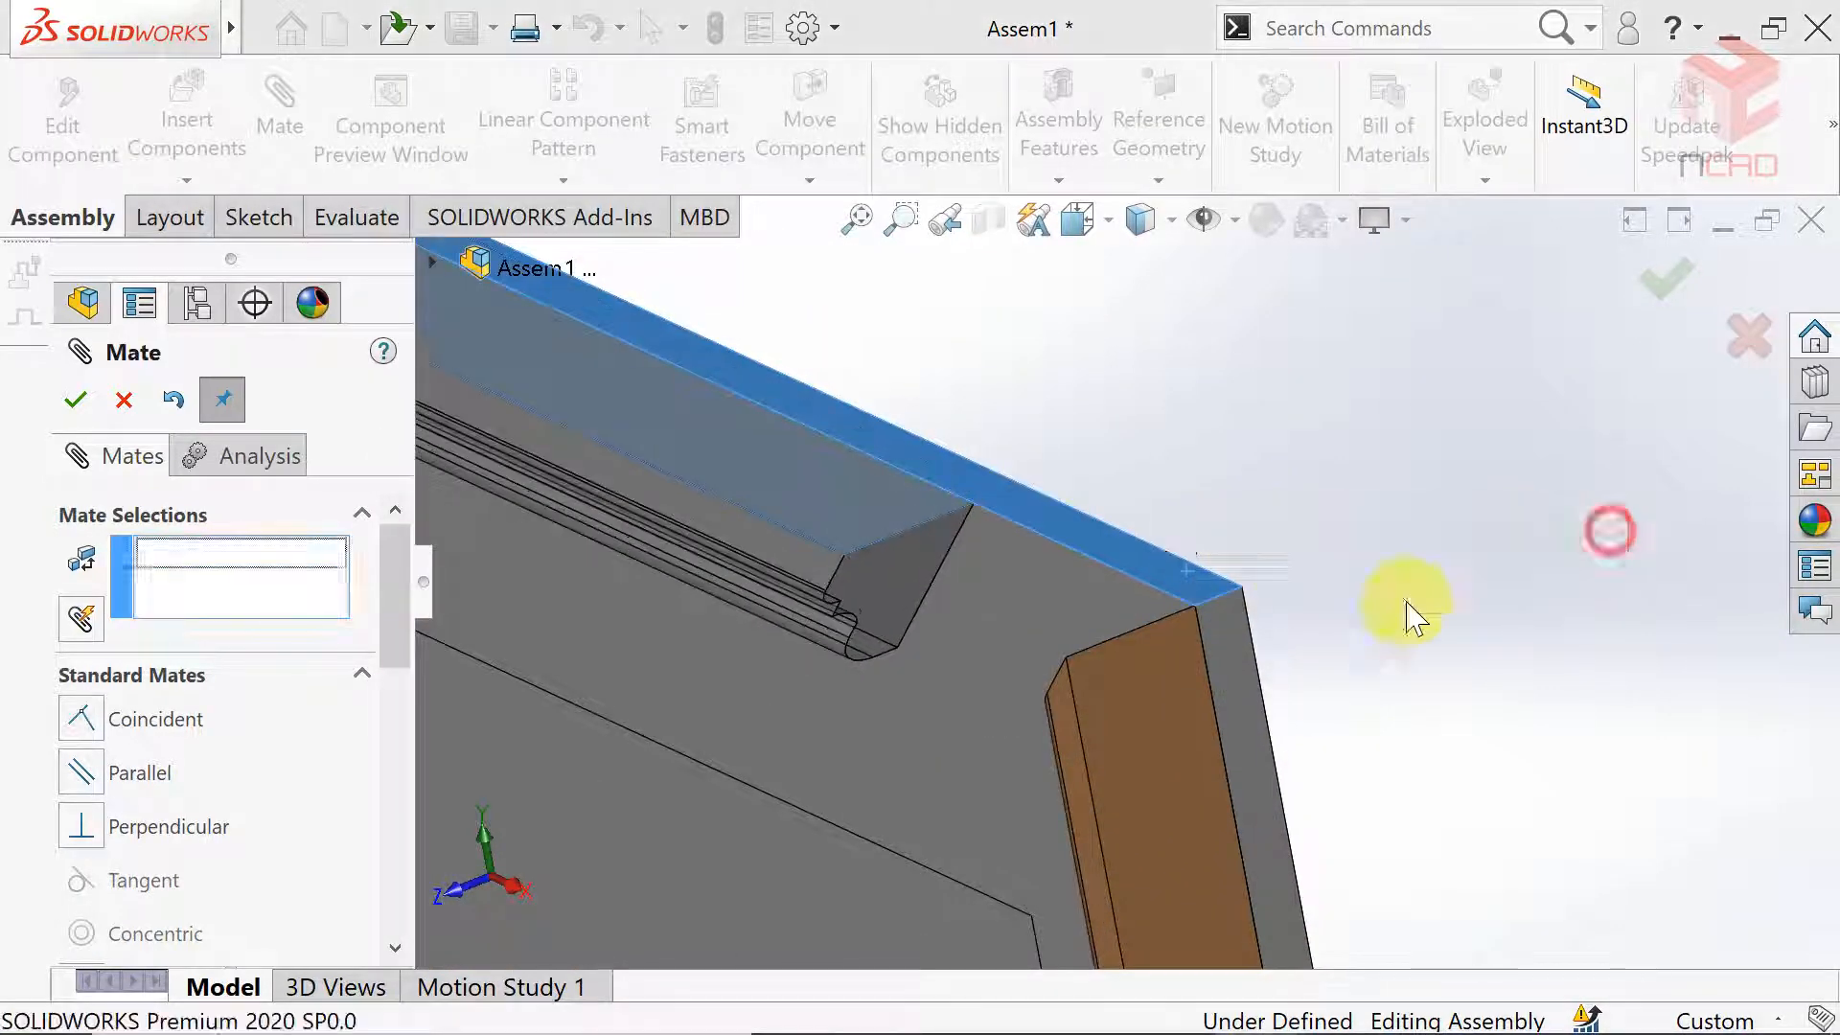
Make the upper short molding's end edge coincident with the door's side face next to the second long molding.
{"action": "left_click", "coordinate": [1246, 652]}
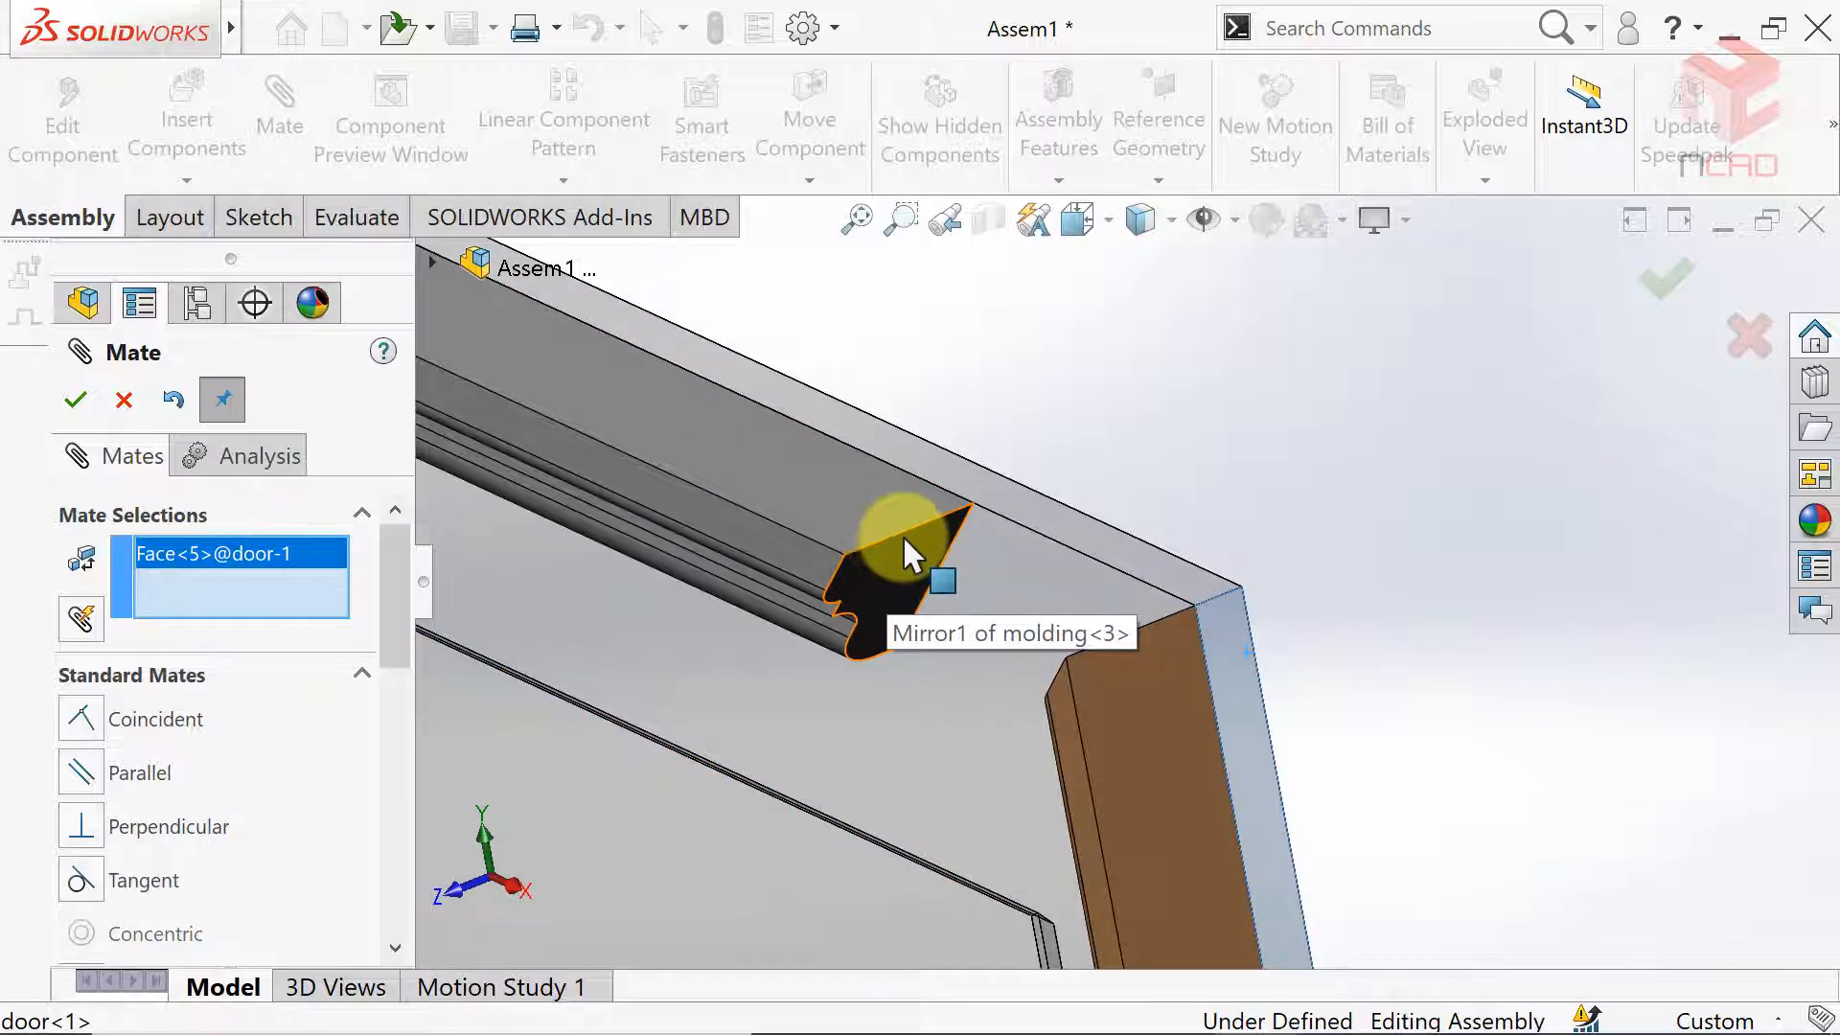
{"action": "left_click", "coordinate": [938, 522]}
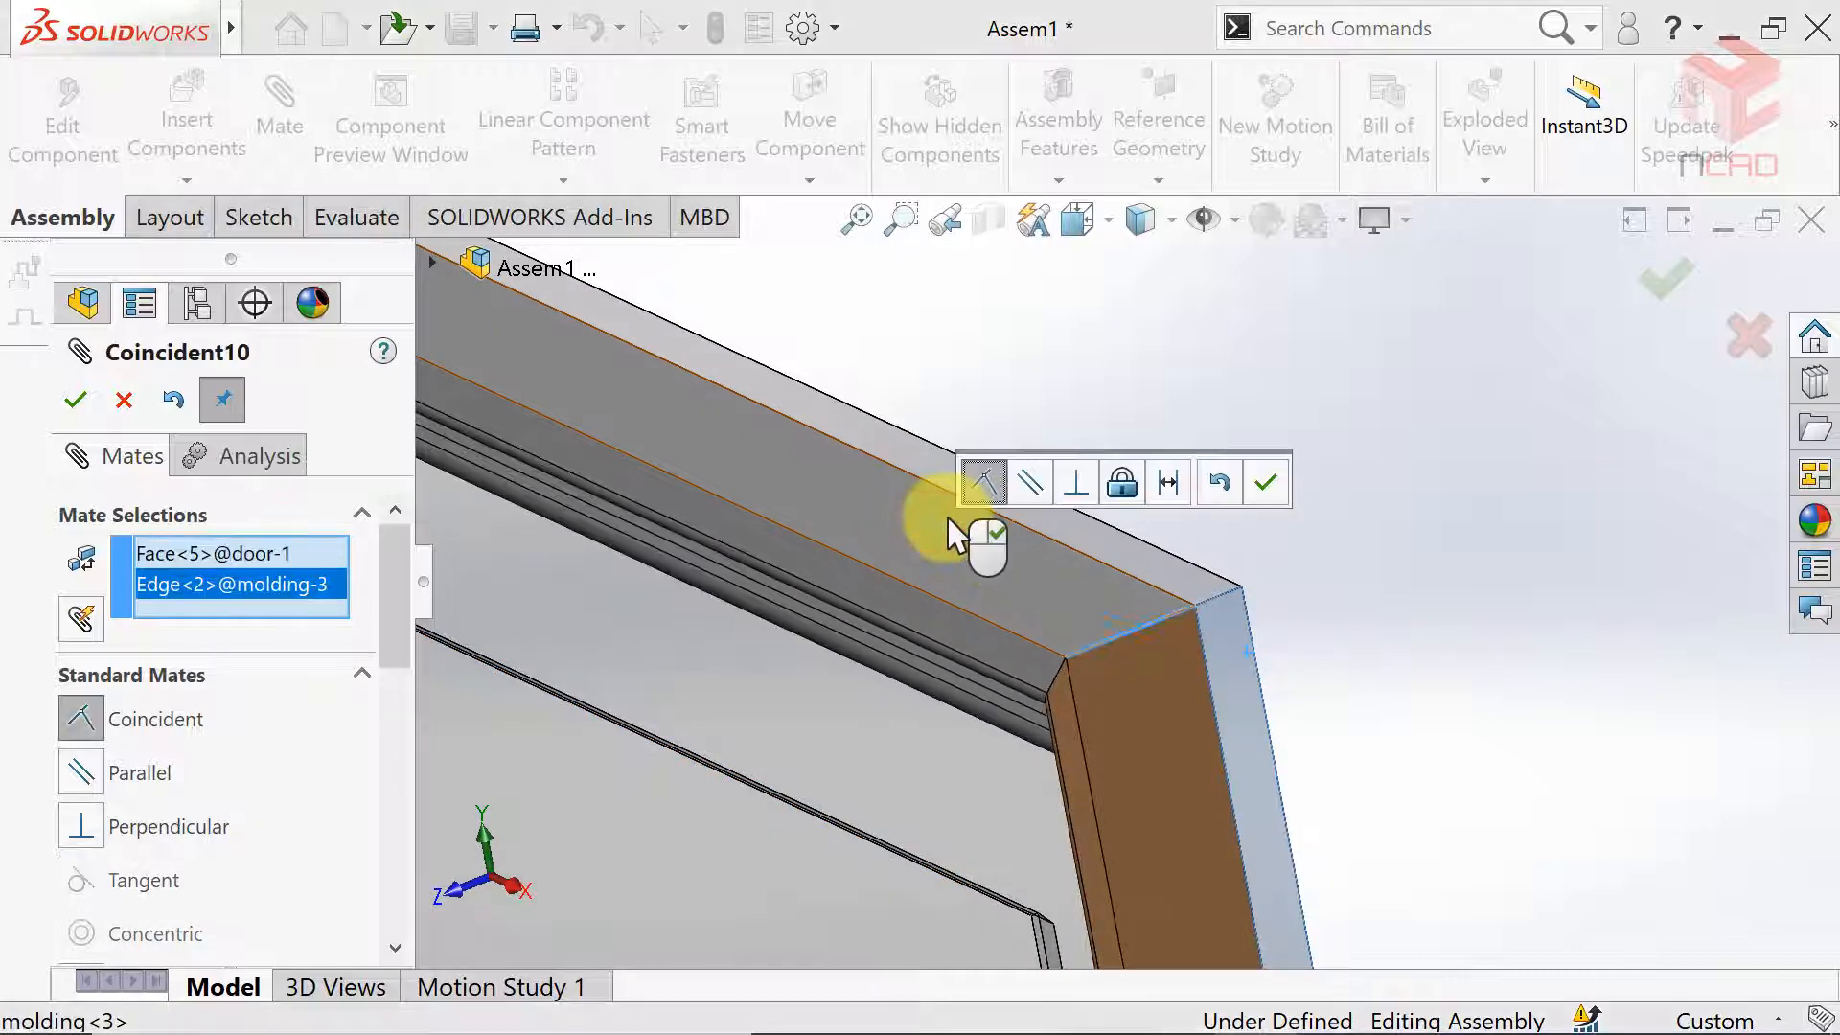
{"action": "left_click", "coordinate": [1265, 481]}
Add a coincident mate between the door's grooved front face and the flat back face of the lower short molding.
{"action": "scroll", "coordinate": [1280, 403], "scroll_direction": "up", "scroll_amount": 5}
{"action": "scroll", "coordinate": [1134, 778], "scroll_direction": "down", "scroll_amount": 4}
{"action": "middle_click_drag", "start_coordinate": [1107, 836], "coordinate": [1154, 692]}
{"action": "left_click", "coordinate": [1154, 692]}
{"action": "middle_click_drag", "start_coordinate": [1095, 774], "coordinate": [963, 805]}
{"action": "scroll", "coordinate": [964, 806], "scroll_direction": "down", "scroll_amount": 4}
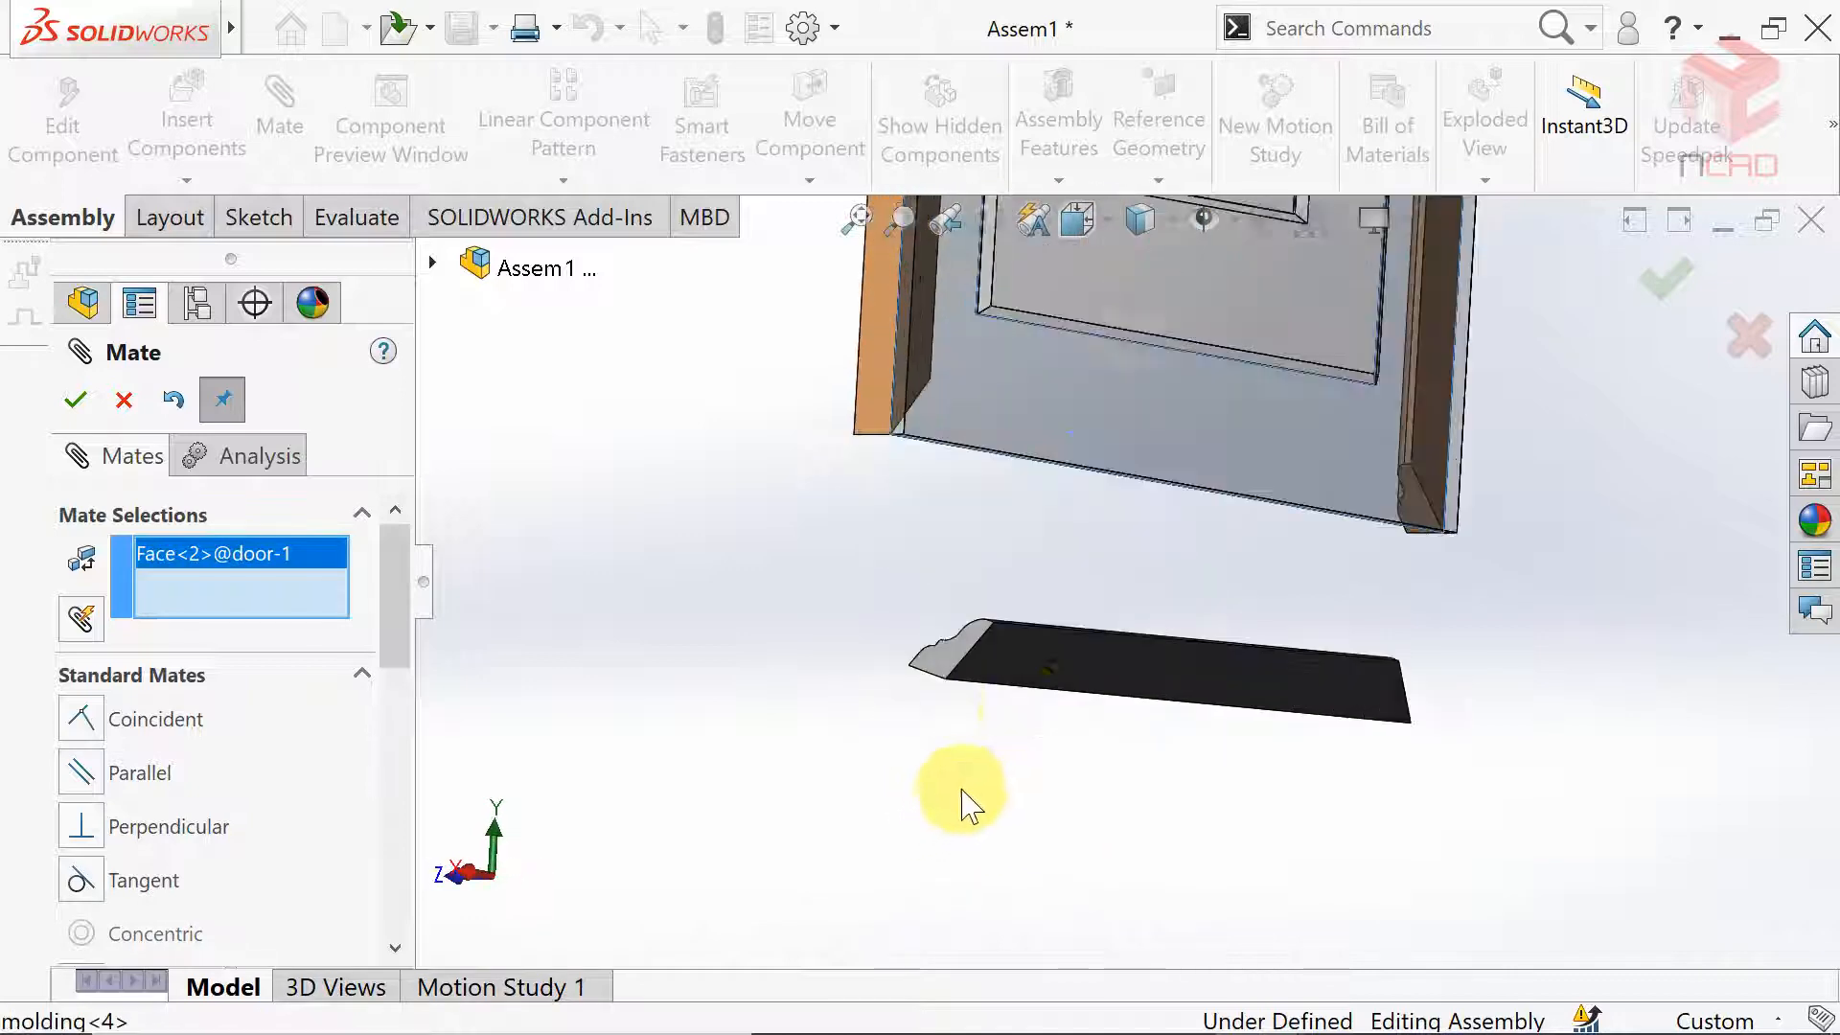
{"action": "left_click", "coordinate": [1055, 670]}
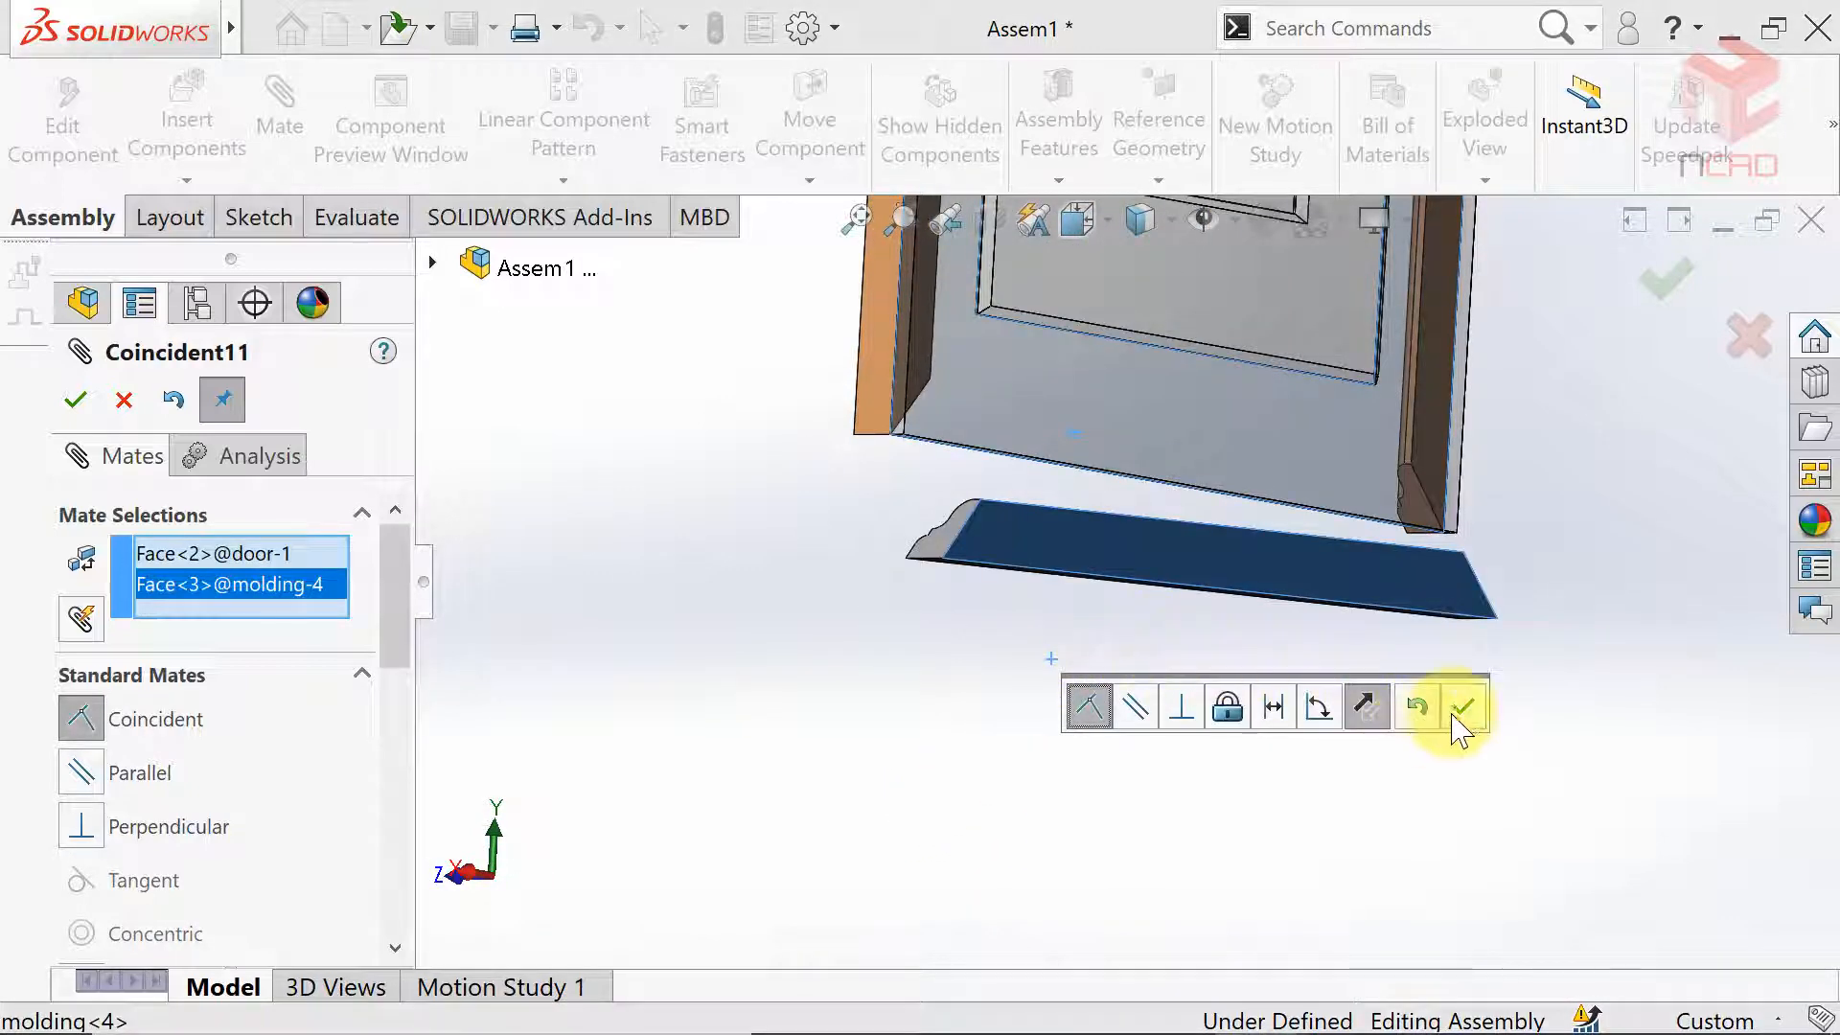
{"action": "left_click", "coordinate": [1460, 710]}
Make the lower short molding's outer side face coincident with the door's bottom face.
{"action": "middle_click_drag", "start_coordinate": [1196, 752], "coordinate": [1610, 391]}
{"action": "scroll", "coordinate": [1538, 551], "scroll_direction": "down", "scroll_amount": 4}
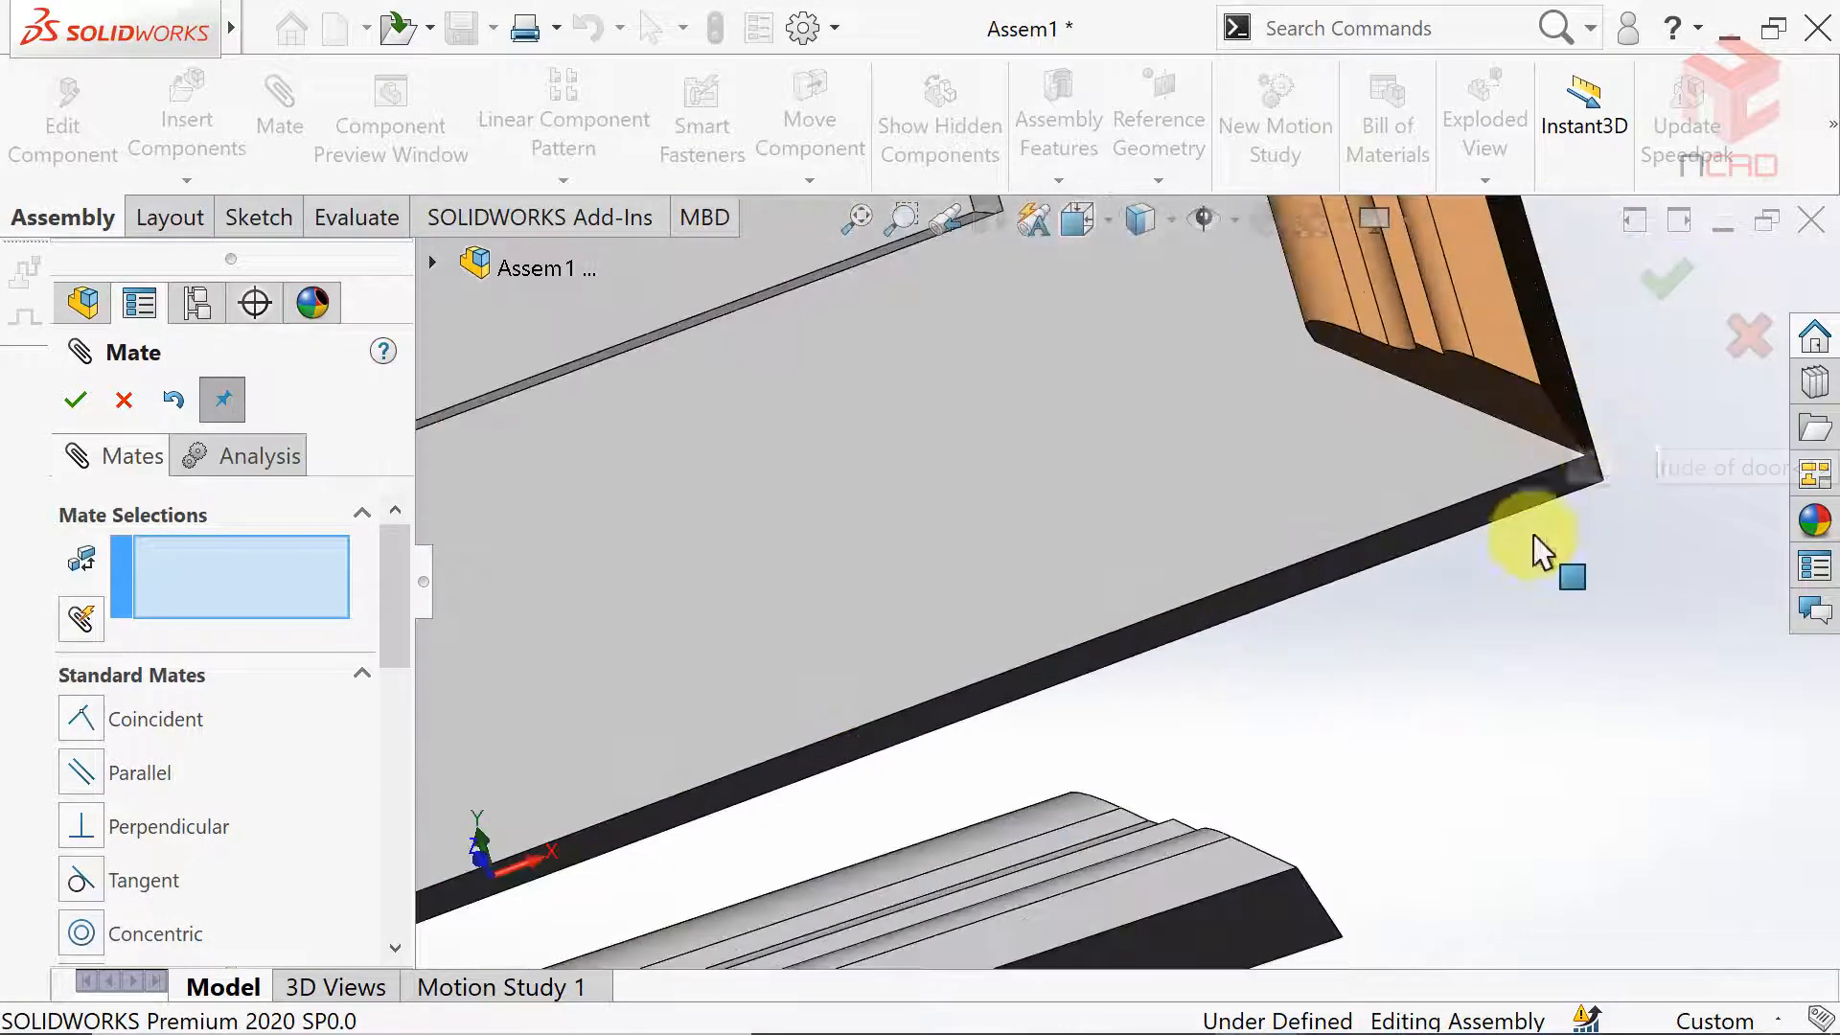
{"action": "left_click", "coordinate": [1512, 527]}
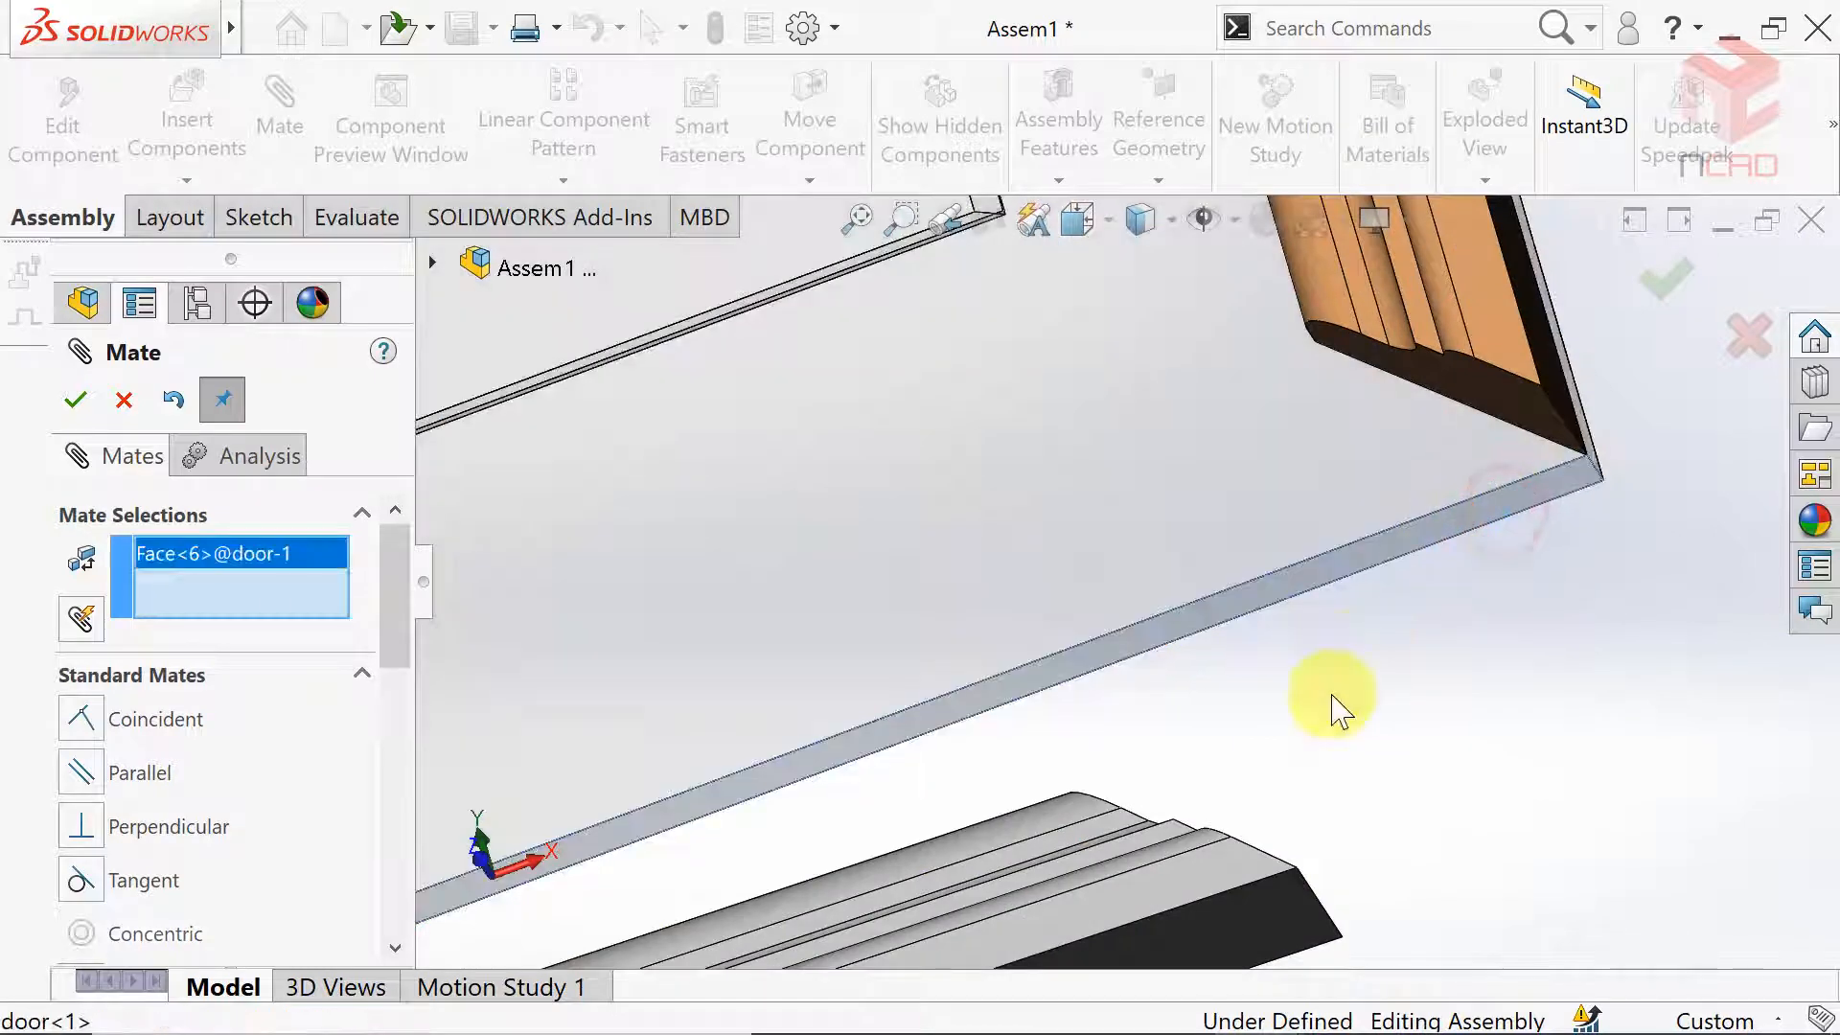
{"action": "left_click", "coordinate": [1265, 925]}
{"action": "left_click", "coordinate": [1692, 932]}
Make the lower short molding's end edge coincident with the door's side face next to the second long molding.
{"action": "middle_click_drag", "start_coordinate": [1692, 931], "coordinate": [1109, 527]}
{"action": "left_click", "coordinate": [1526, 422]}
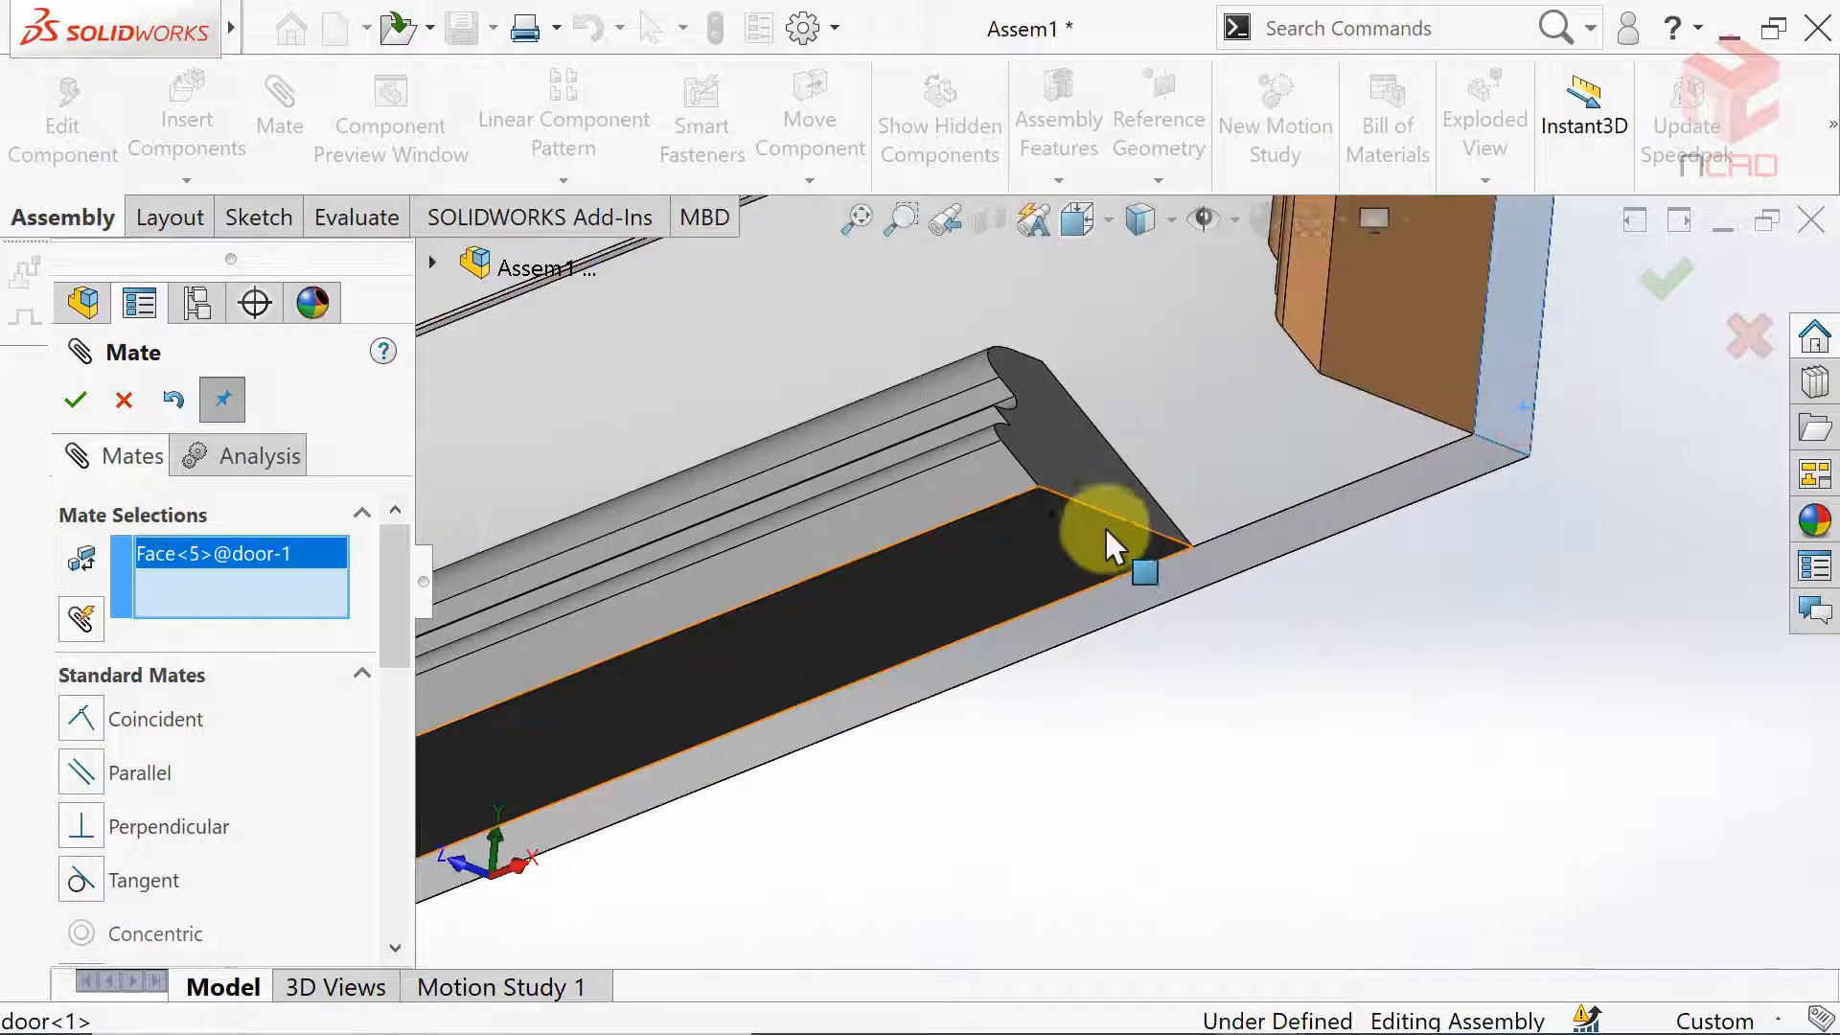
{"action": "left_click", "coordinate": [1107, 516]}
{"action": "left_click", "coordinate": [1387, 460]}
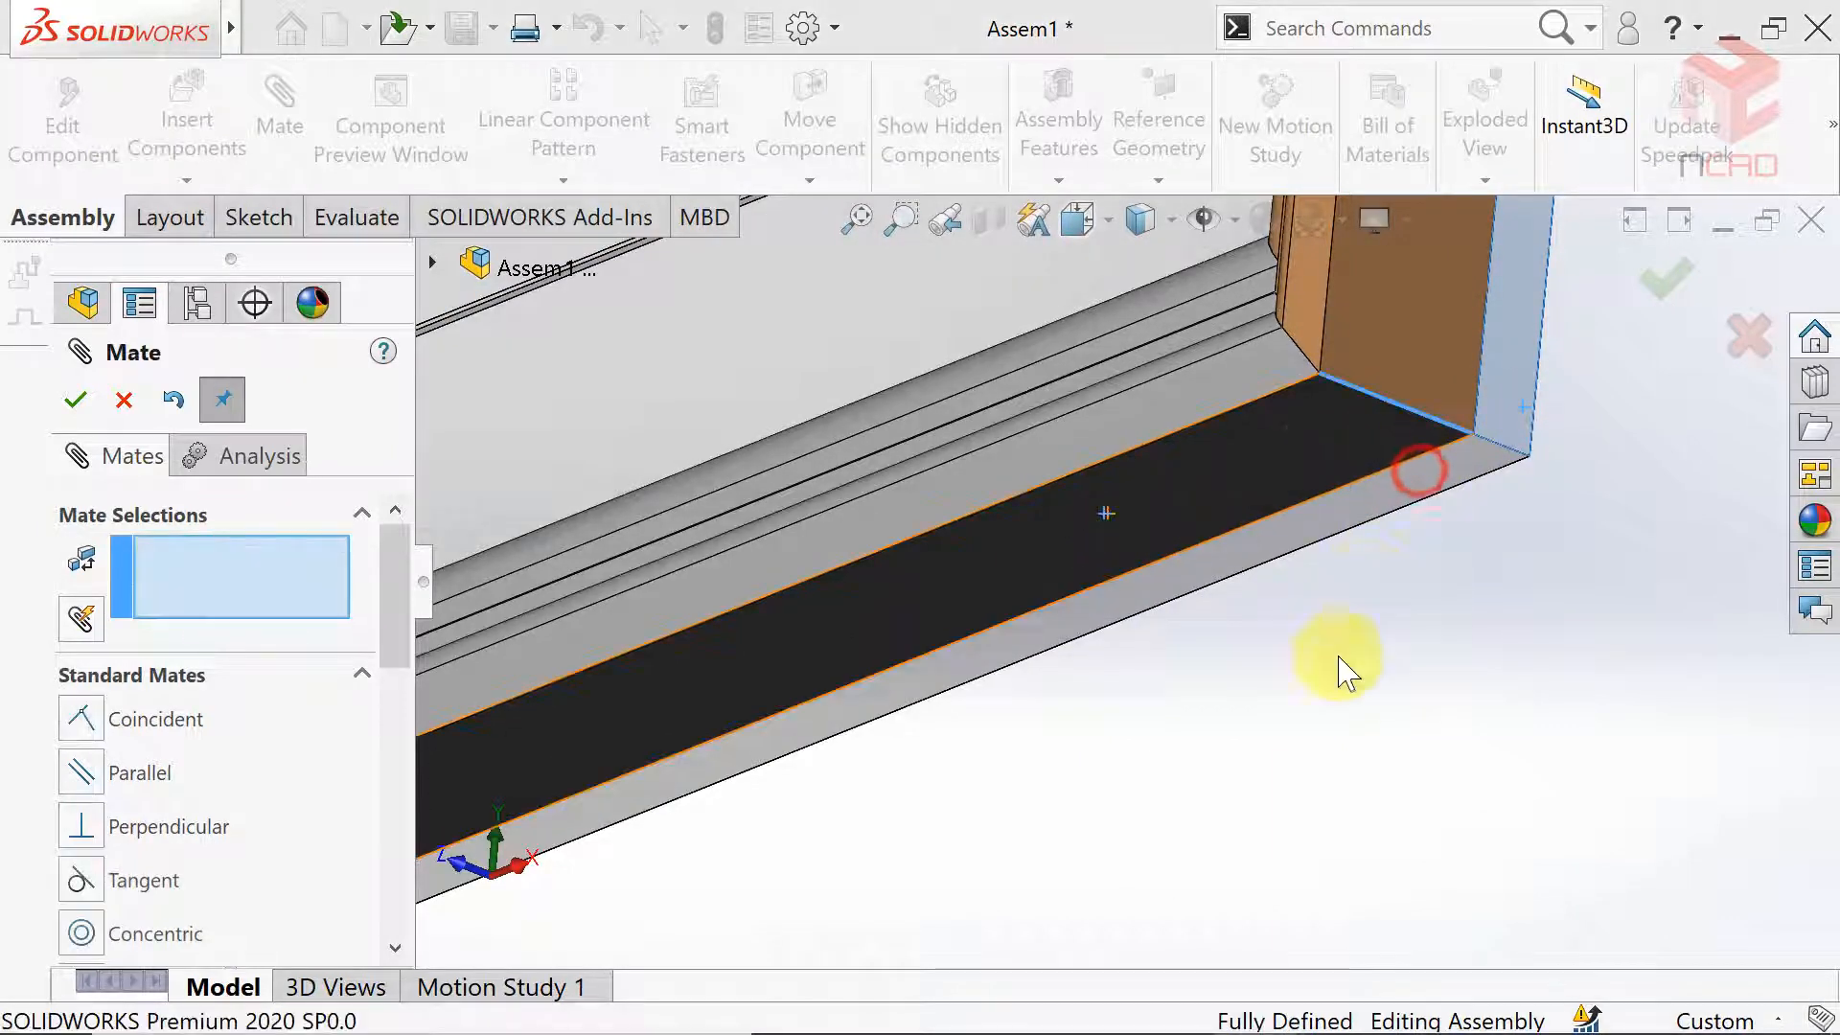
Show the finished door assembly in the isometric view and close the Mate command.
{"action": "mouse_move", "coordinate": [1343, 670]}
{"action": "middle_mouse_down"}
{"action": "mouse_move", "coordinate": [1273, 875]}
{"action": "mouse_move", "coordinate": [1122, 710]}
{"action": "mouse_move", "coordinate": [1098, 369]}
{"action": "mouse_move", "coordinate": [1175, 526]}
{"action": "mouse_move", "coordinate": [1167, 616]}
{"action": "middle_mouse_up"}
{"action": "scroll", "coordinate": [1165, 616], "scroll_direction": "up", "scroll_amount": 3}
{"action": "scroll", "coordinate": [1077, 508], "scroll_direction": "down", "scroll_amount": 2}
{"action": "left_click", "coordinate": [1469, 395]}
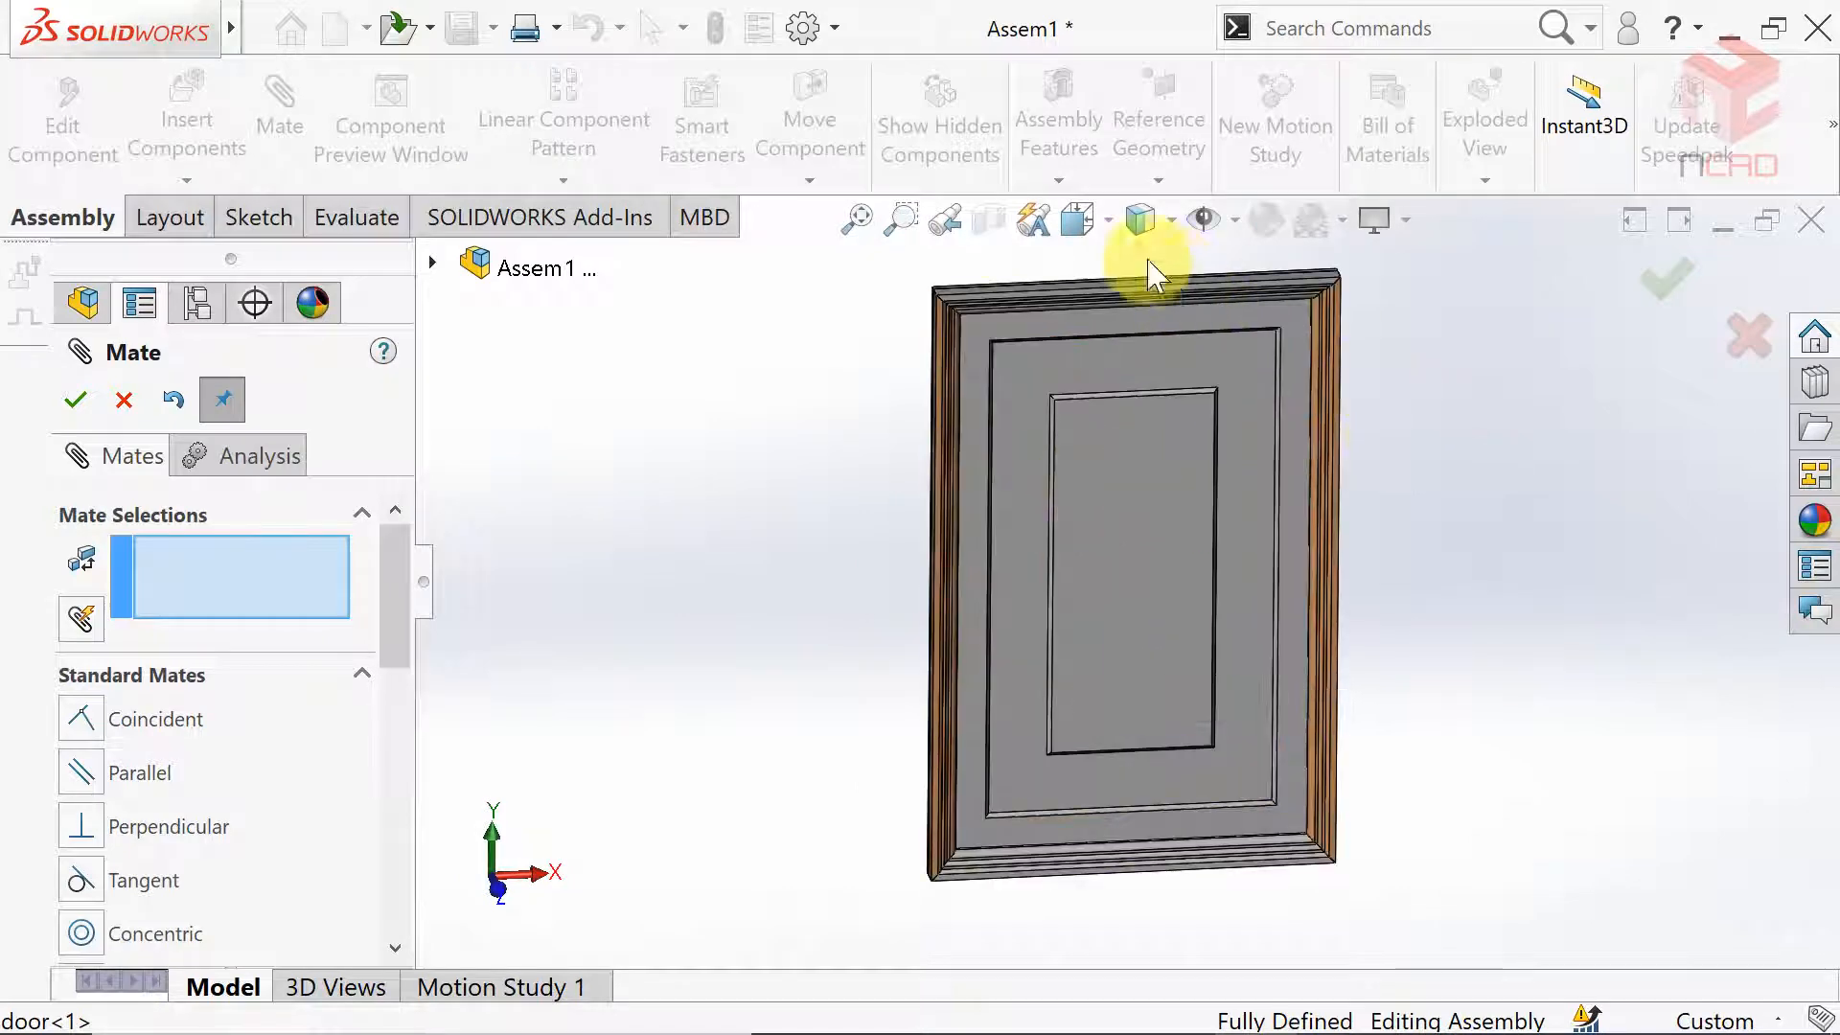
{"action": "left_click", "coordinate": [1102, 221]}
{"action": "left_click", "coordinate": [1262, 314]}
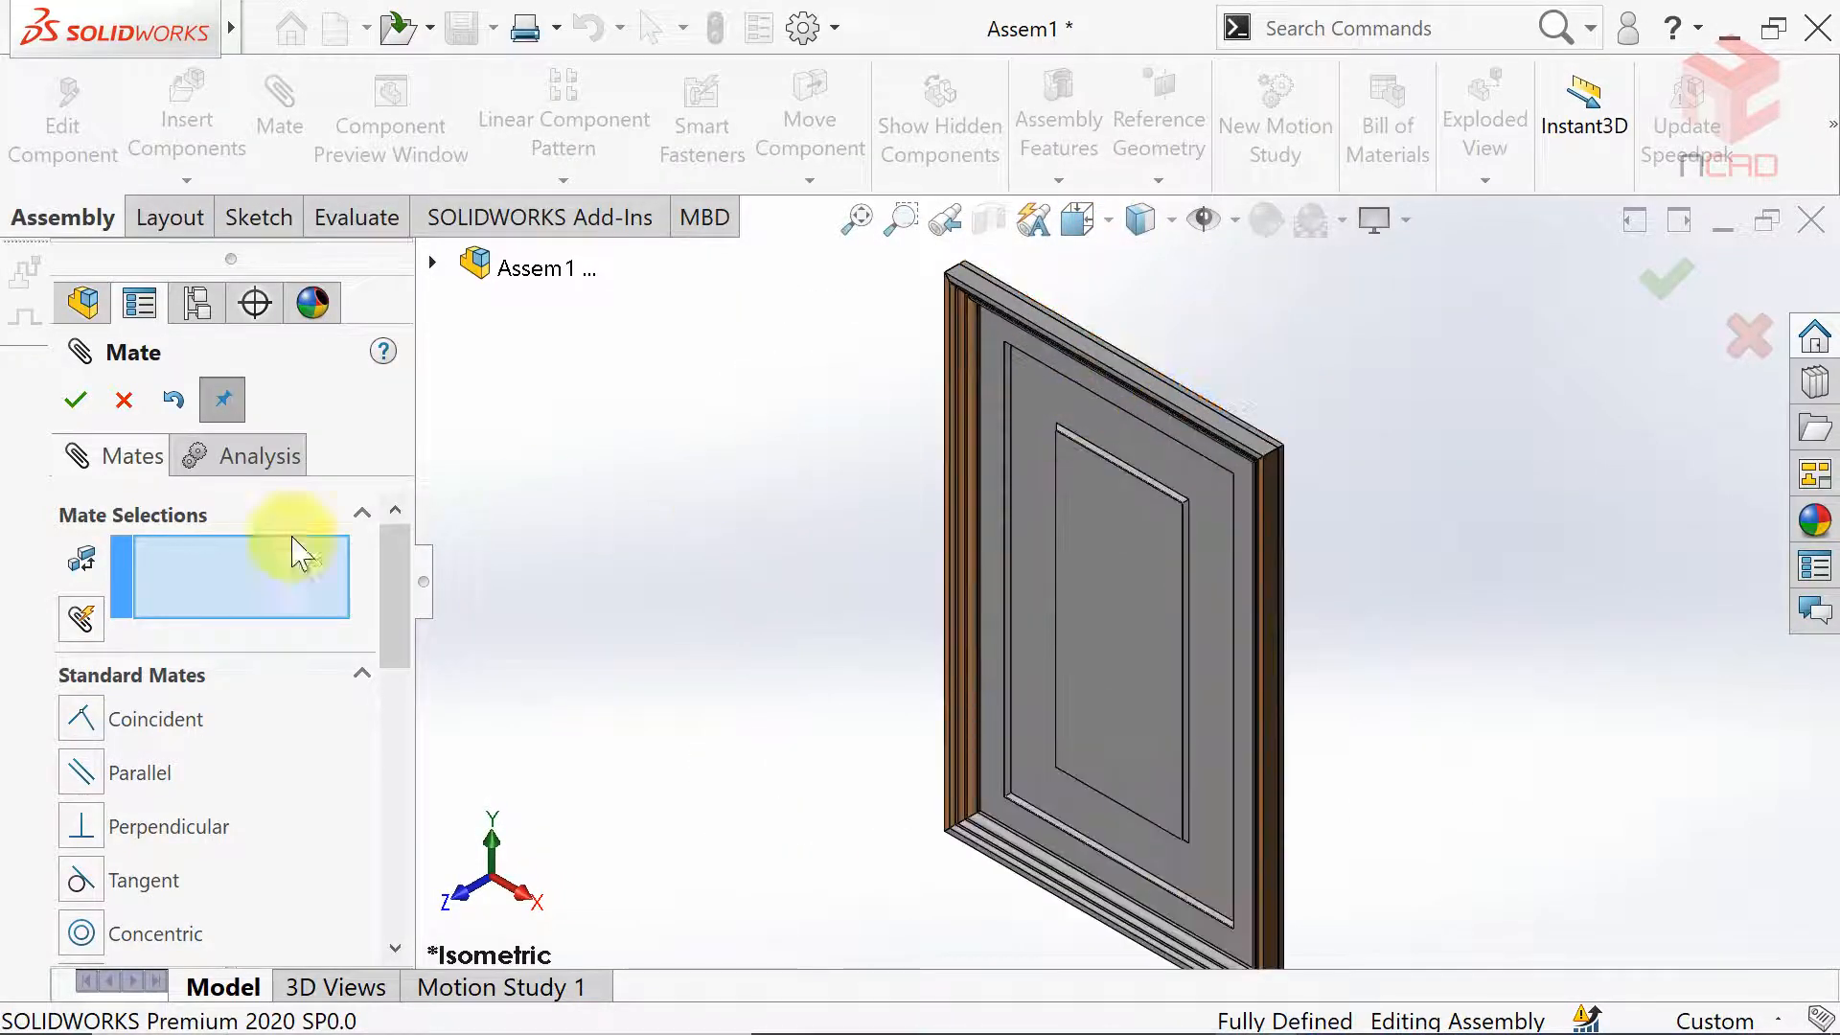
{"action": "left_click", "coordinate": [75, 400]}
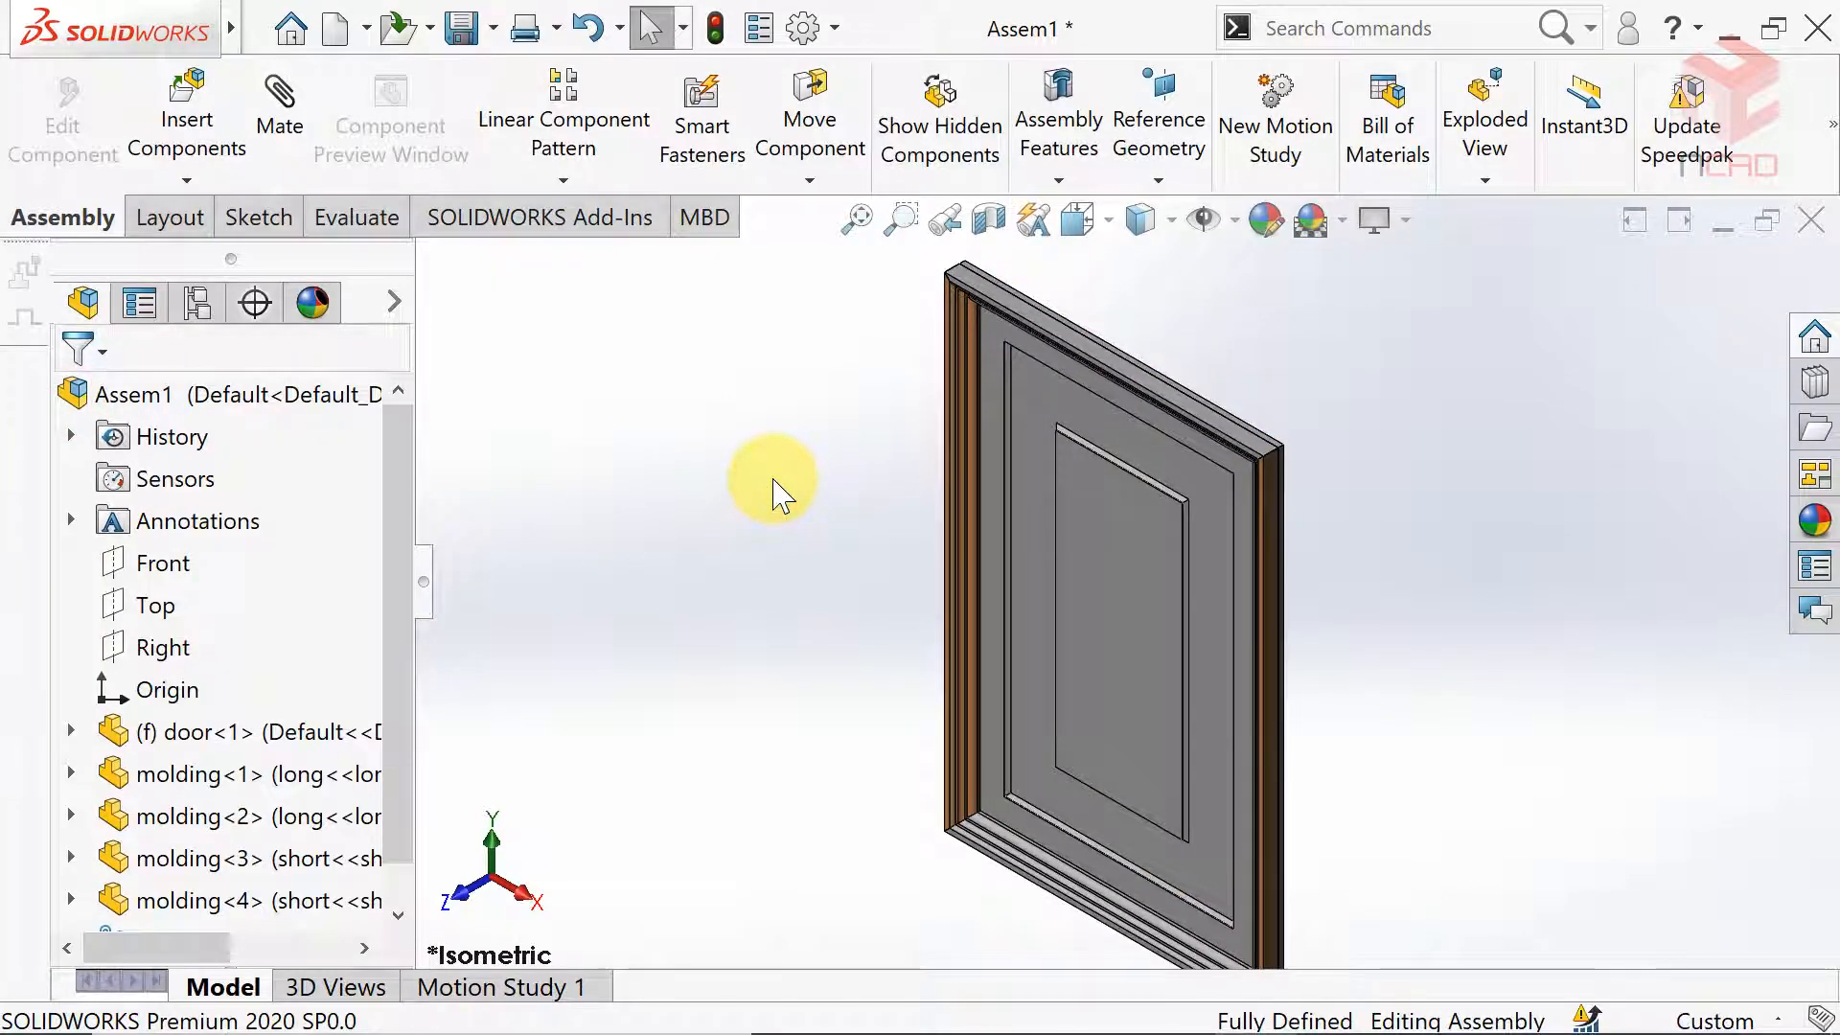
Save the assembly as door.SLDASM in the Door Subassembly folder.
{"action": "scroll", "coordinate": [764, 481], "scroll_direction": "up", "scroll_amount": 1}
{"action": "left_click", "coordinate": [259, 25]}
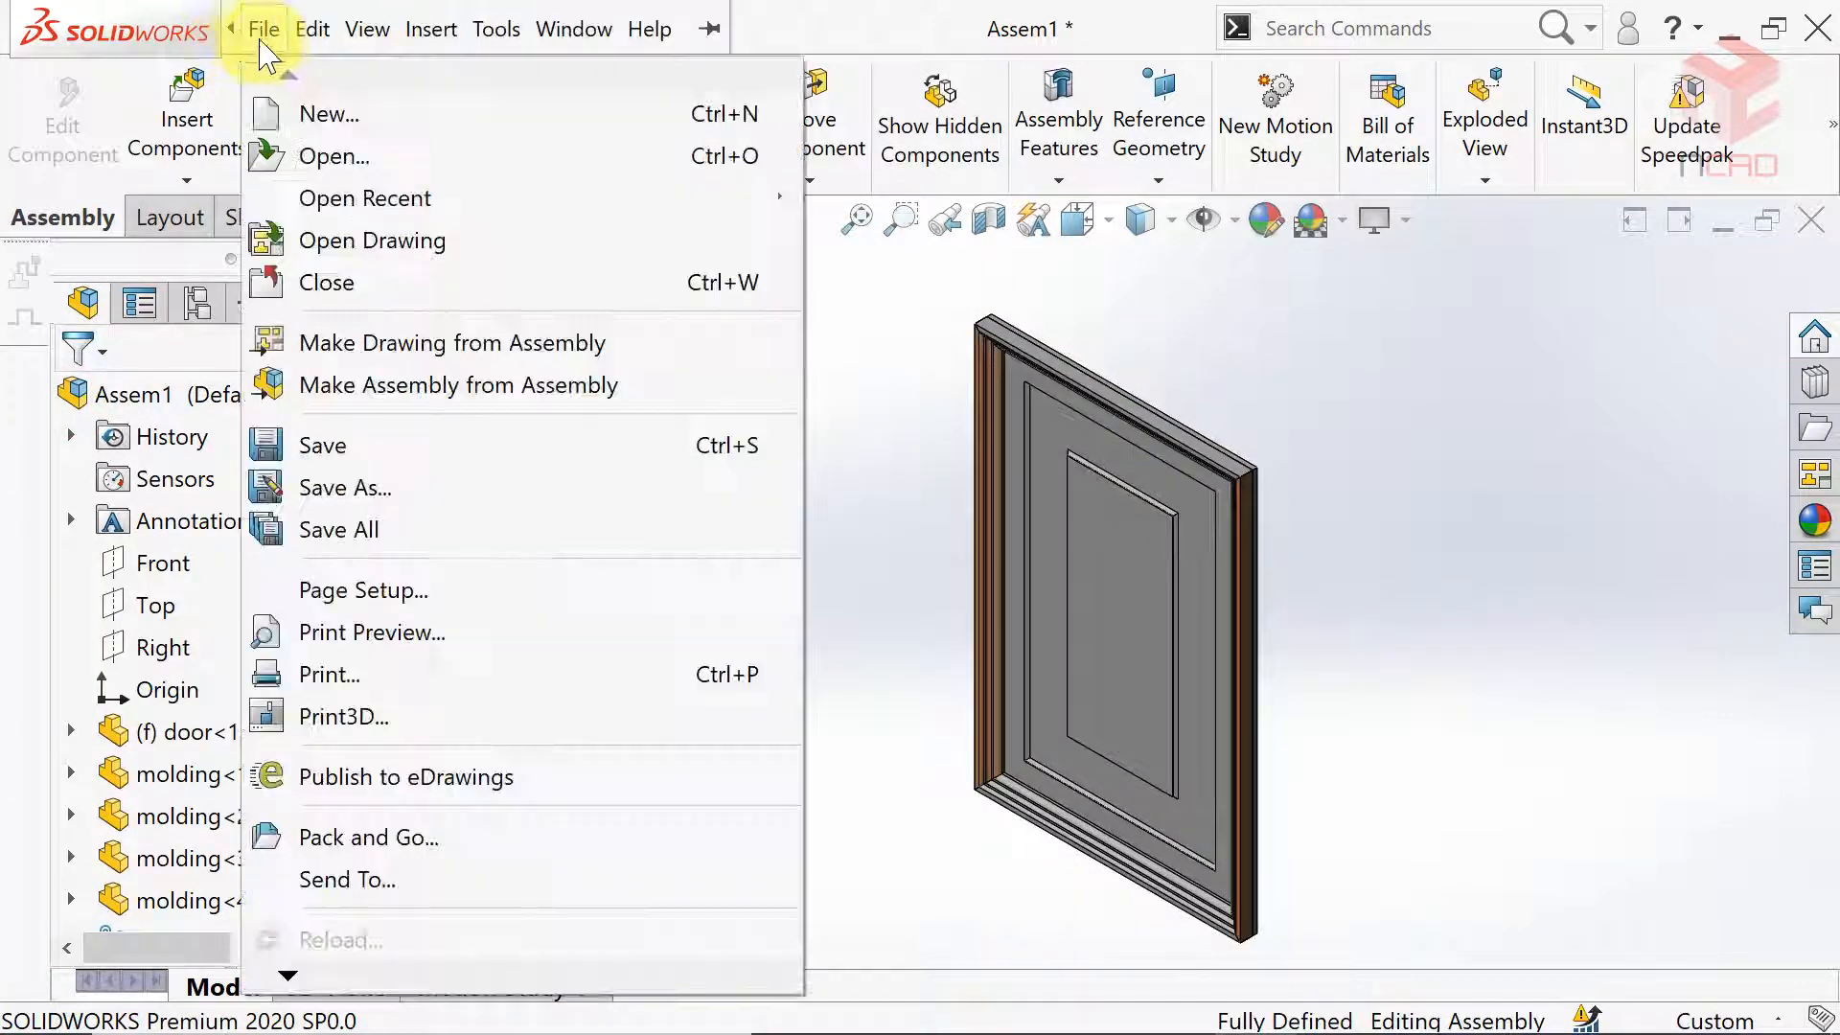
{"action": "left_click", "coordinate": [361, 486]}
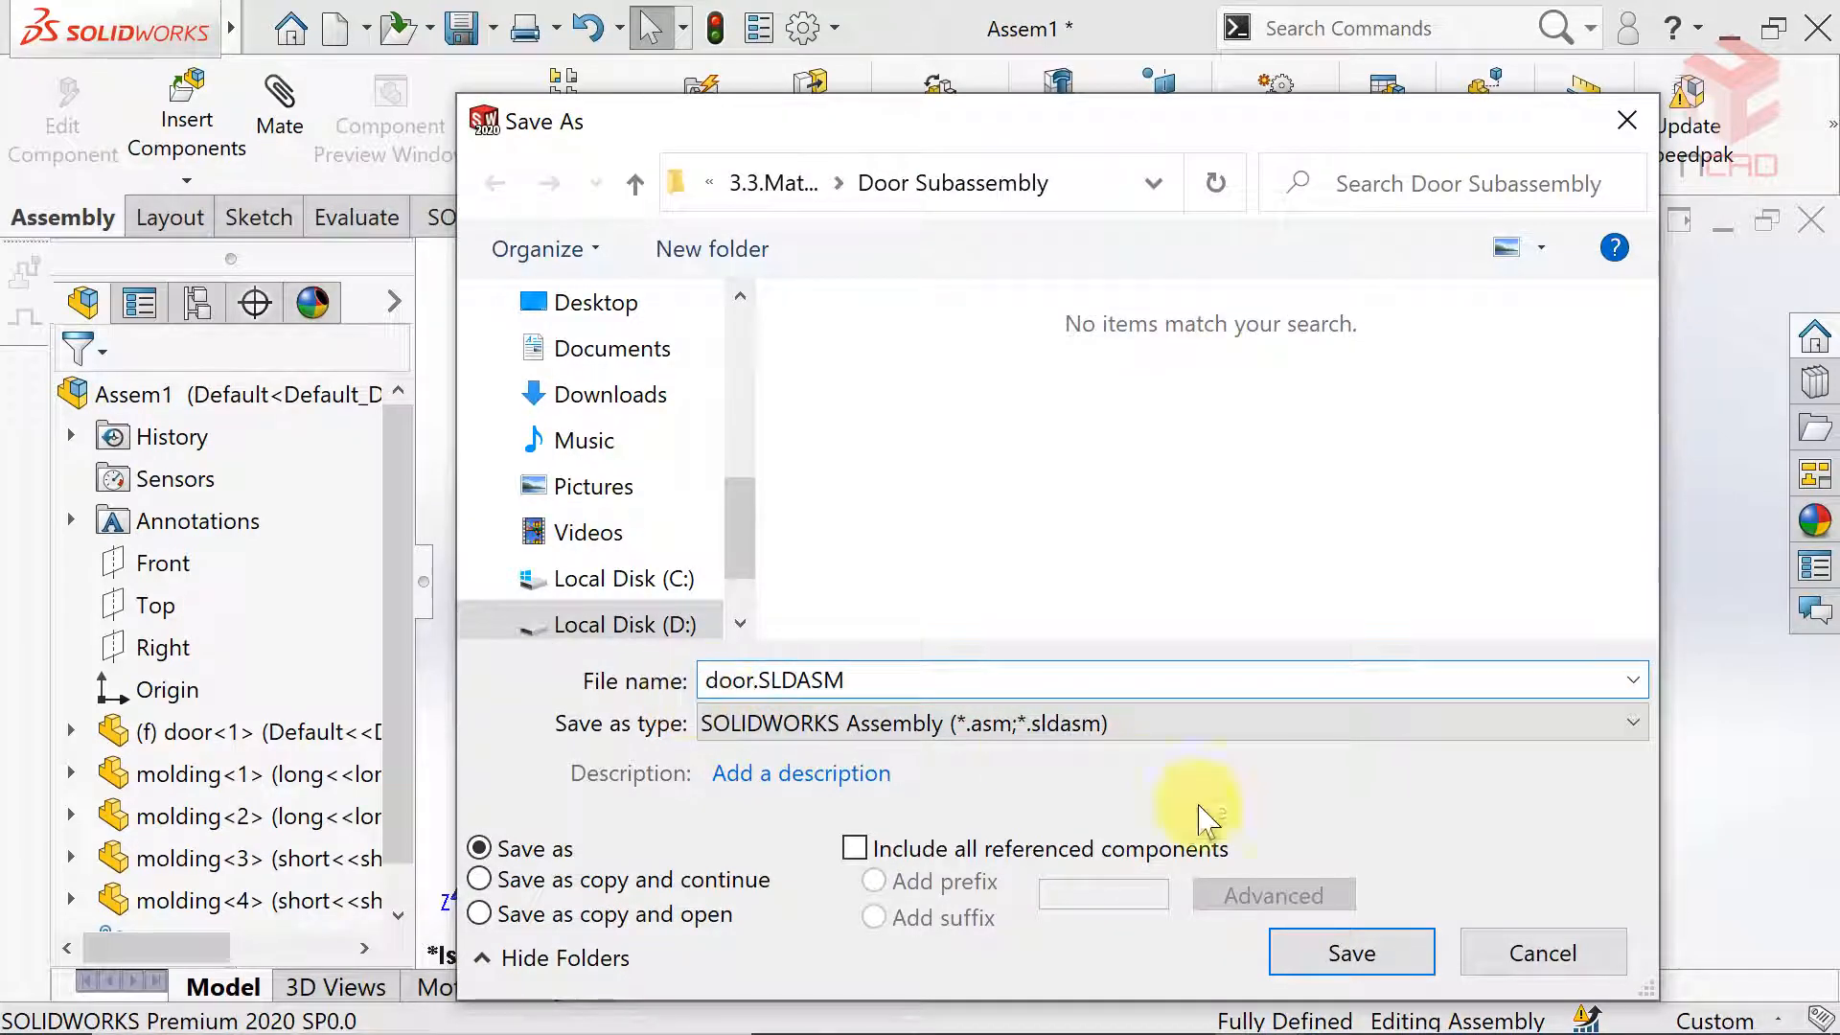
{"action": "left_click", "coordinate": [1352, 954]}
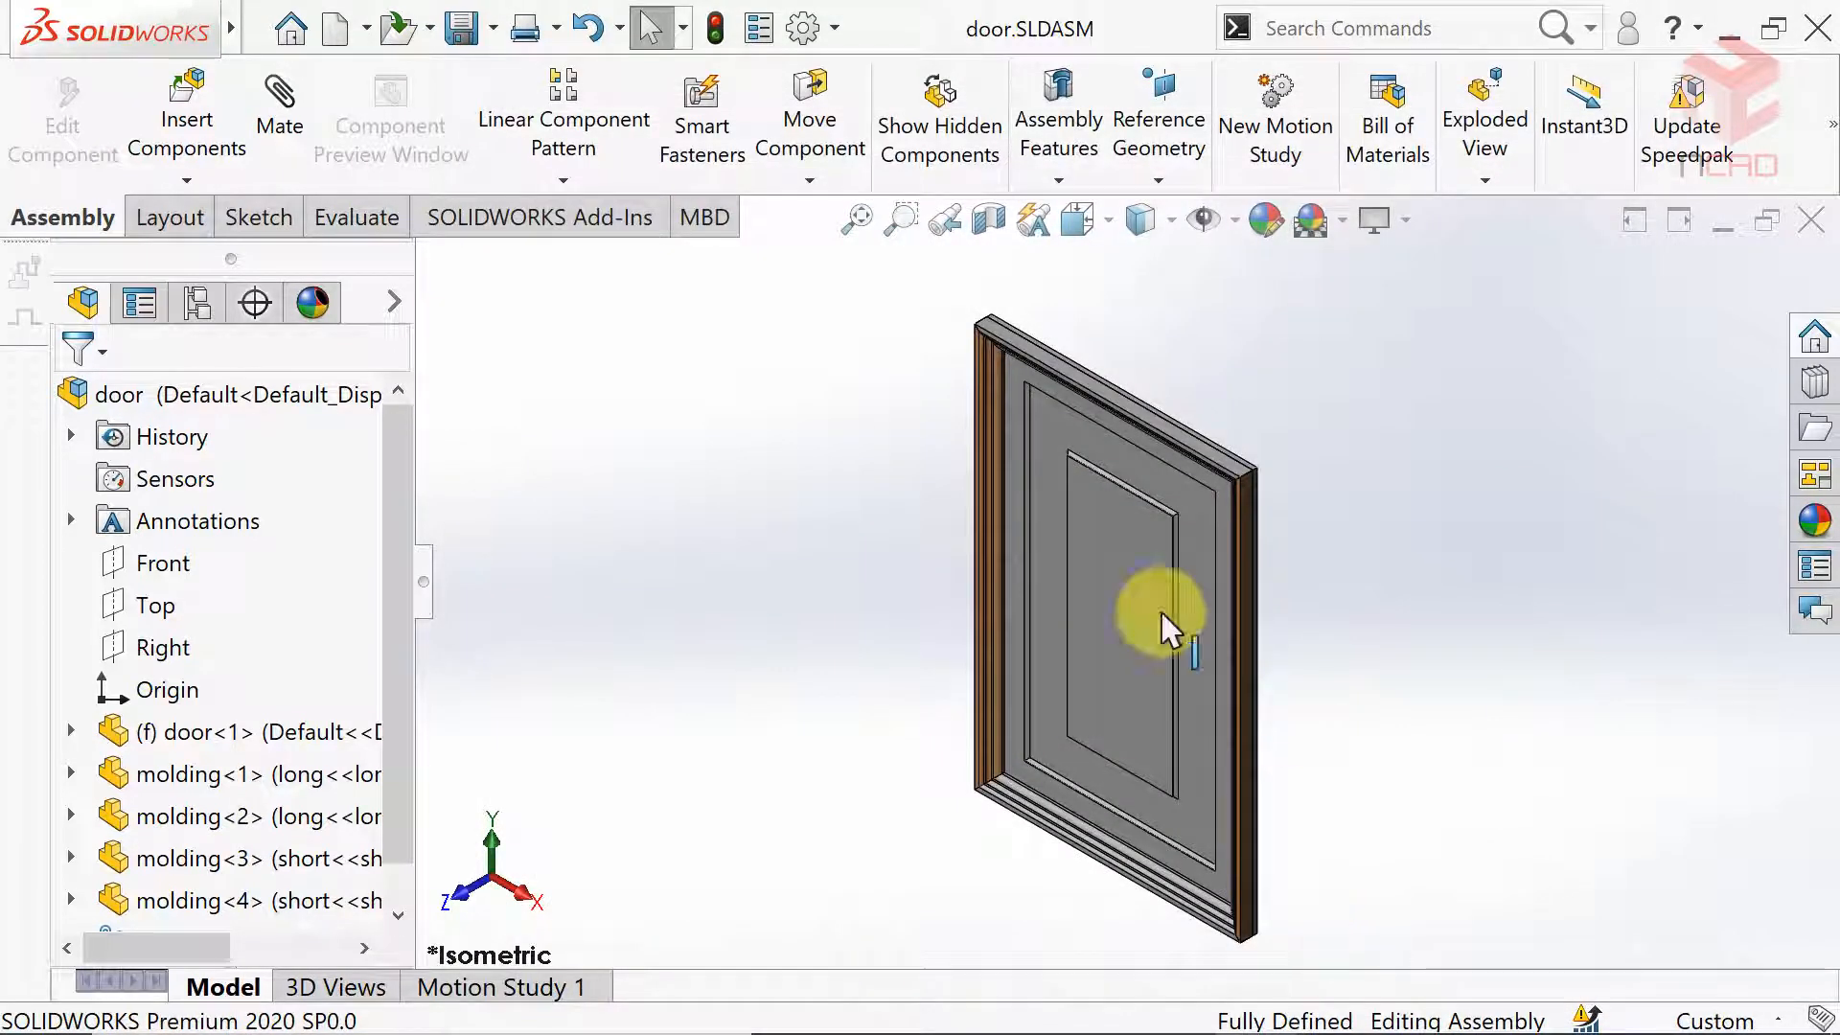
Edit the unfinished spruce appearance to apply at component level to the whole door assembly.
{"action": "left_click", "coordinate": [314, 304]}
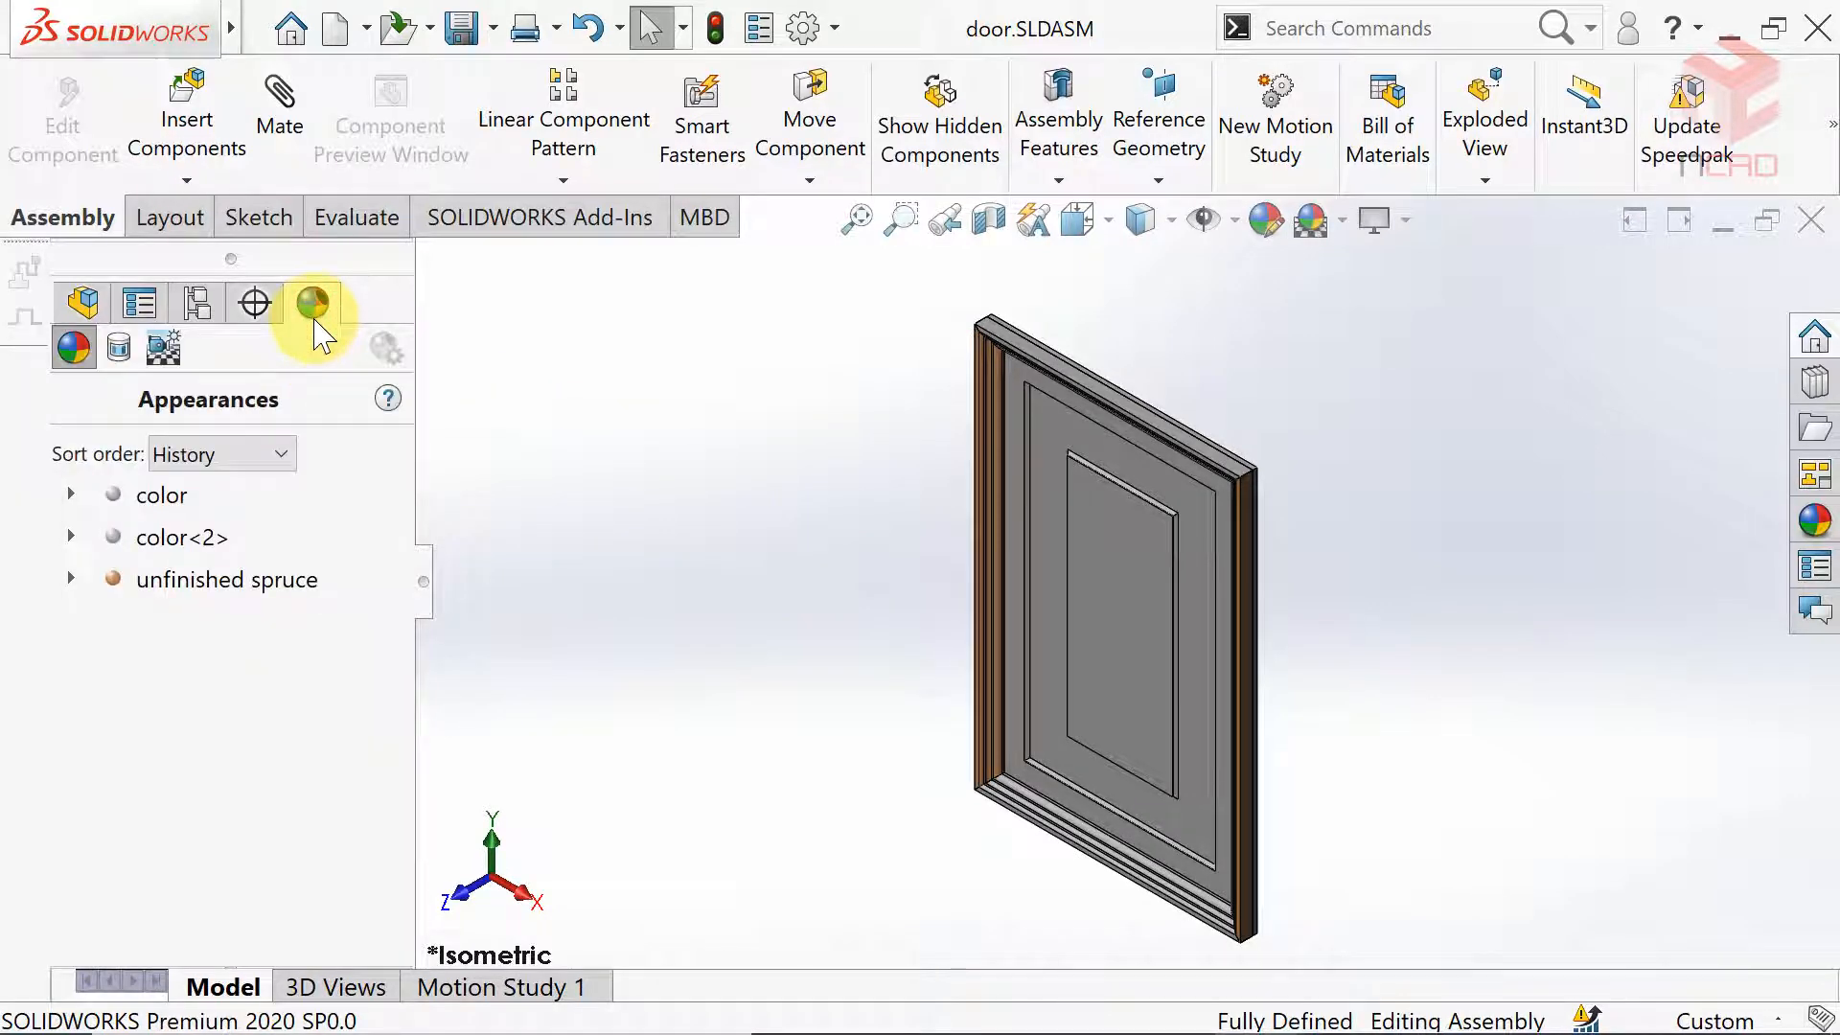
{"action": "left_click", "coordinate": [248, 573]}
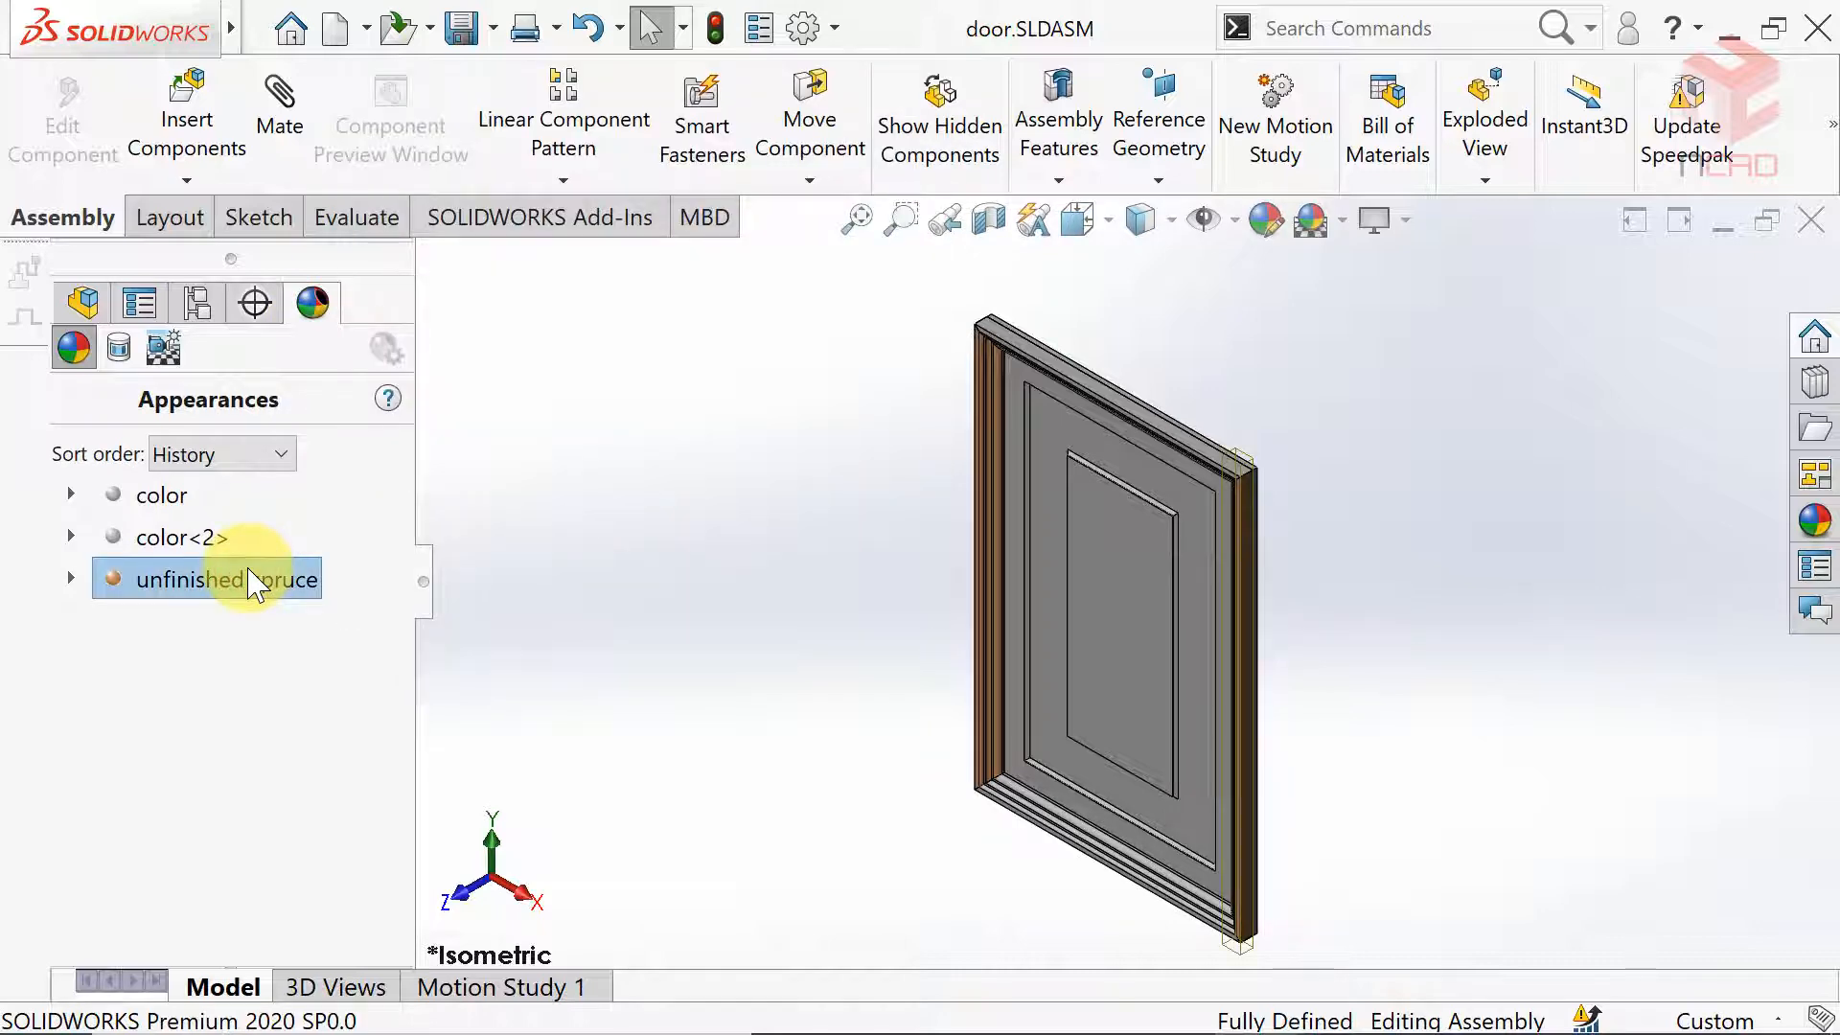
{"action": "right_click", "coordinate": [248, 579]}
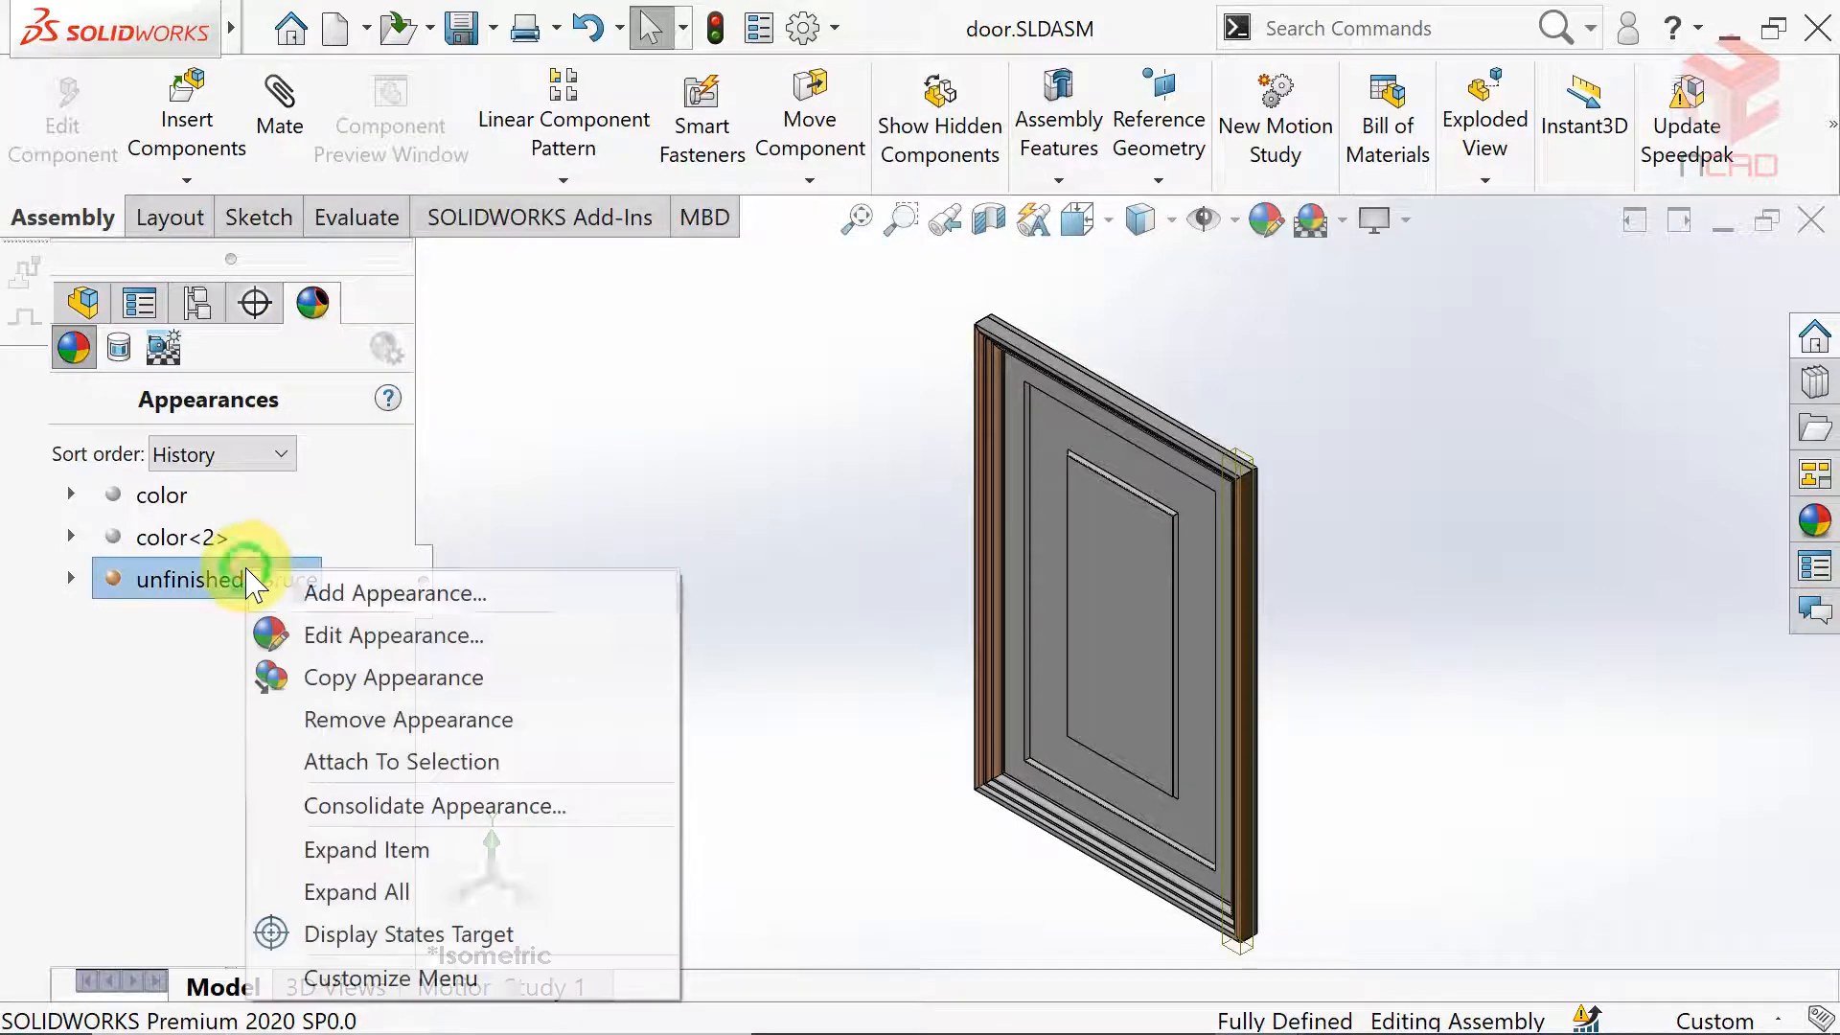
{"action": "left_click", "coordinate": [329, 653]}
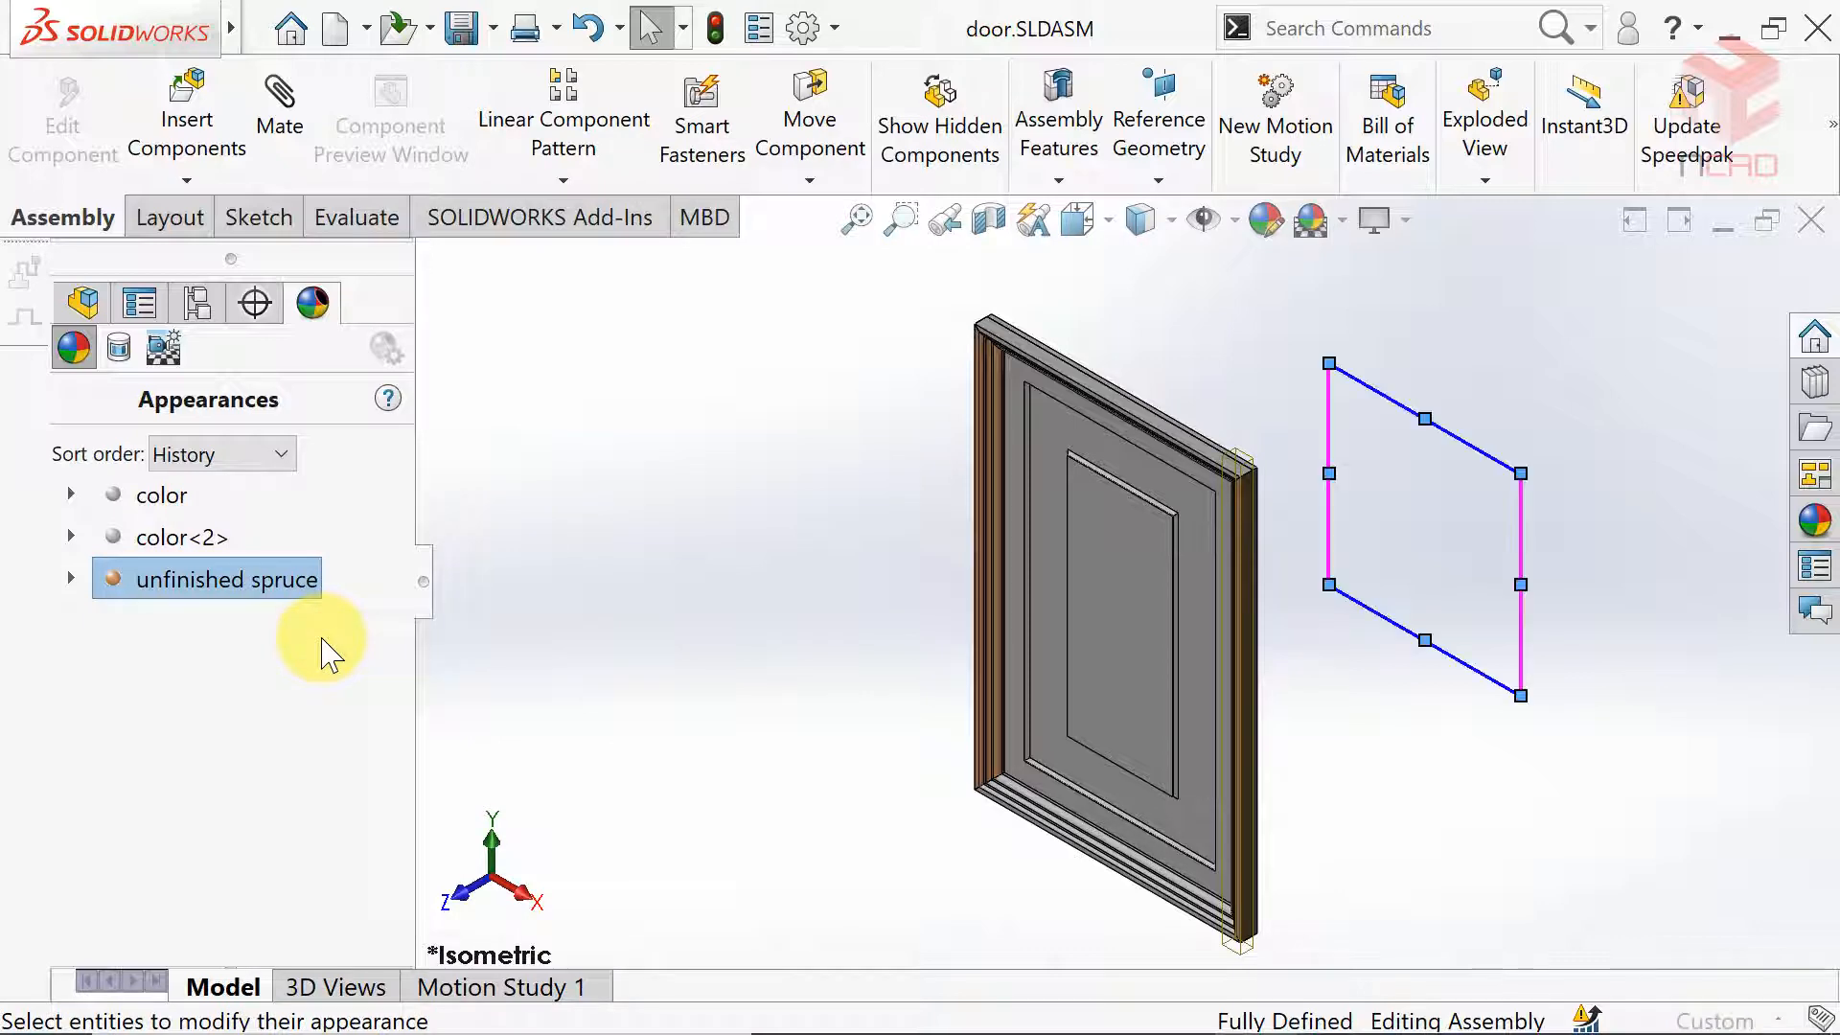
{"action": "left_click", "coordinate": [71, 594]}
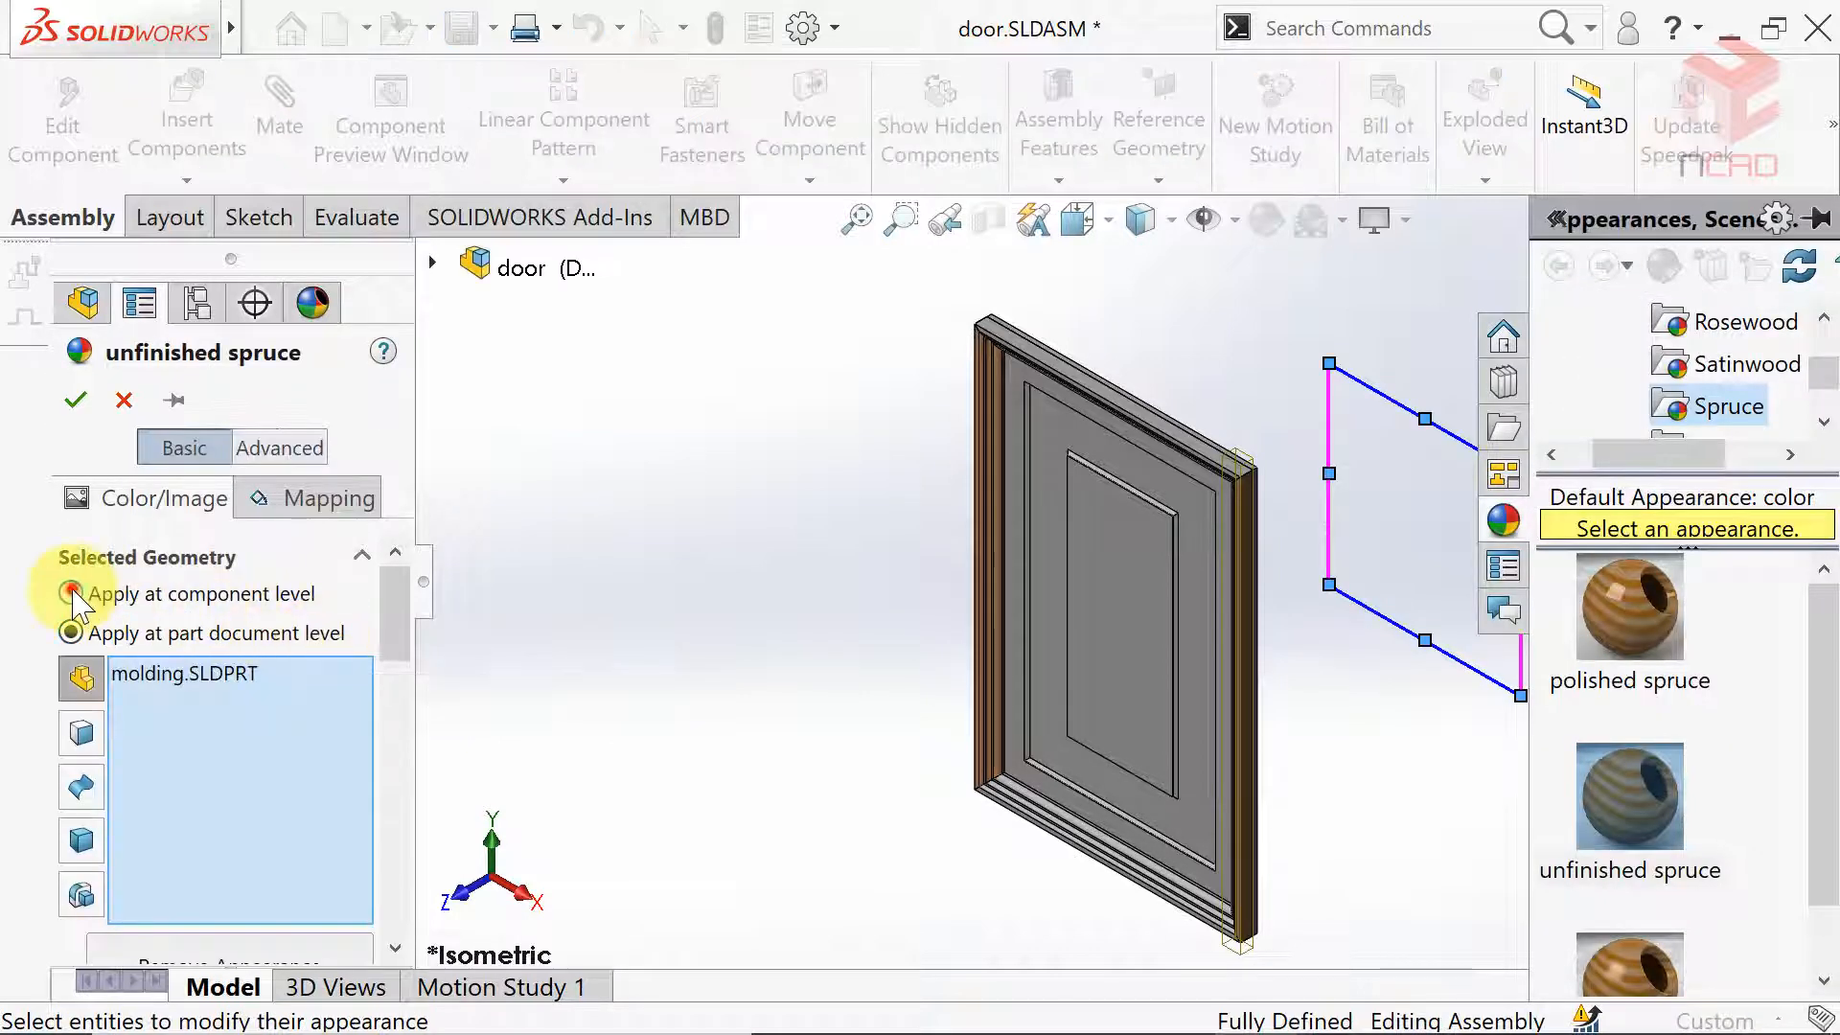
{"action": "left_click", "coordinate": [522, 271]}
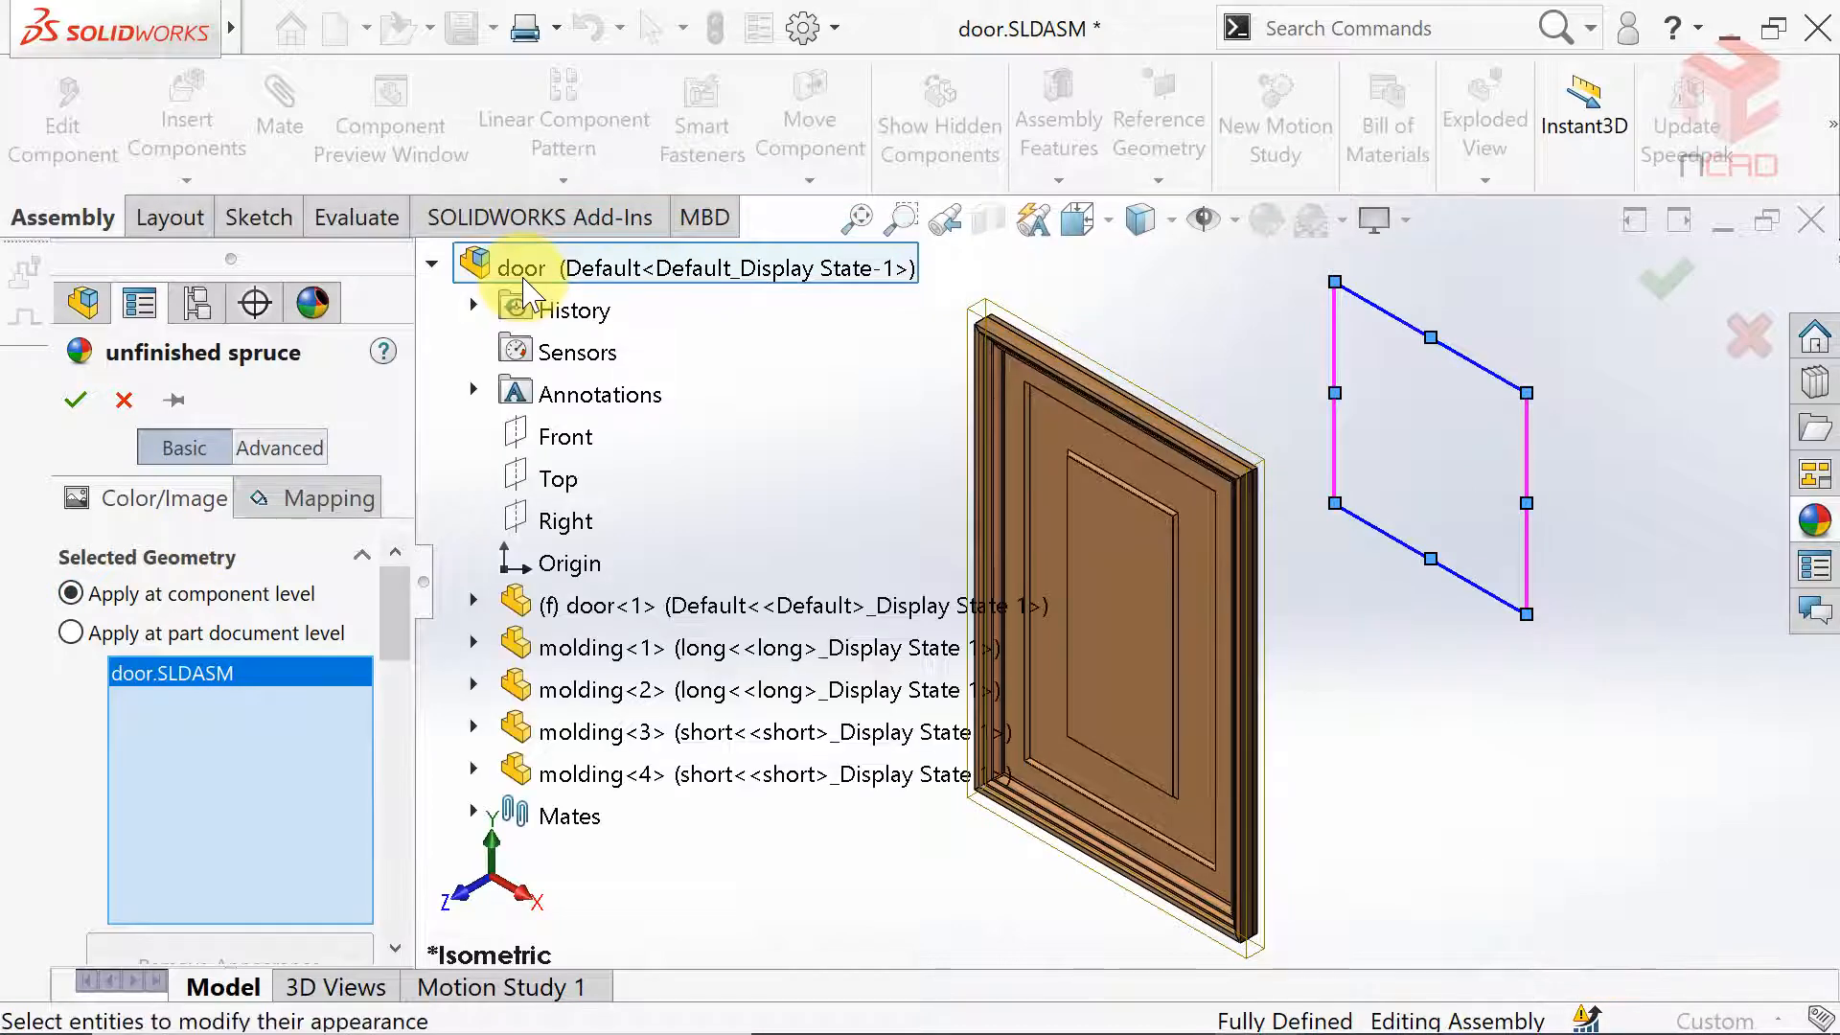
{"action": "left_click", "coordinate": [77, 400]}
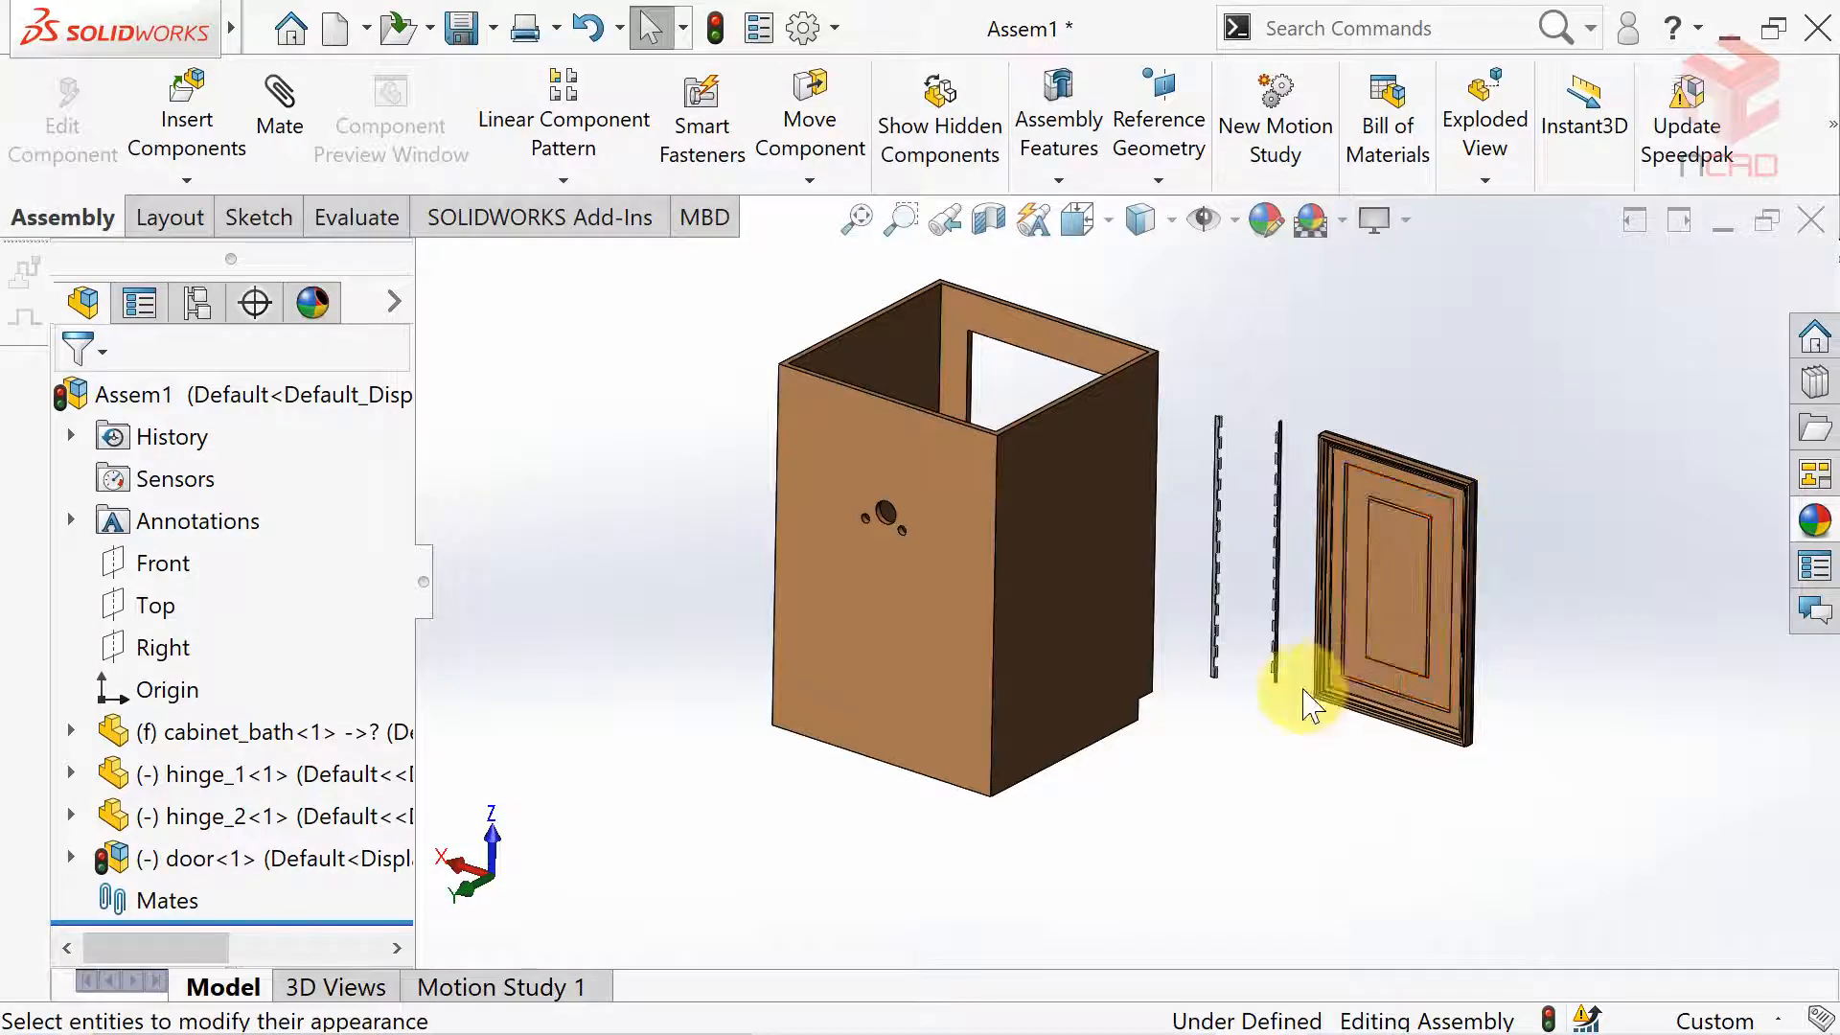
Make the flat leaf face of hinge_2 coincident with the inner side face of the cabinet's door opening.
{"action": "middle_click_drag", "start_coordinate": [1305, 704], "coordinate": [986, 863]}
{"action": "scroll", "coordinate": [1134, 682], "scroll_direction": "down", "scroll_amount": 3}
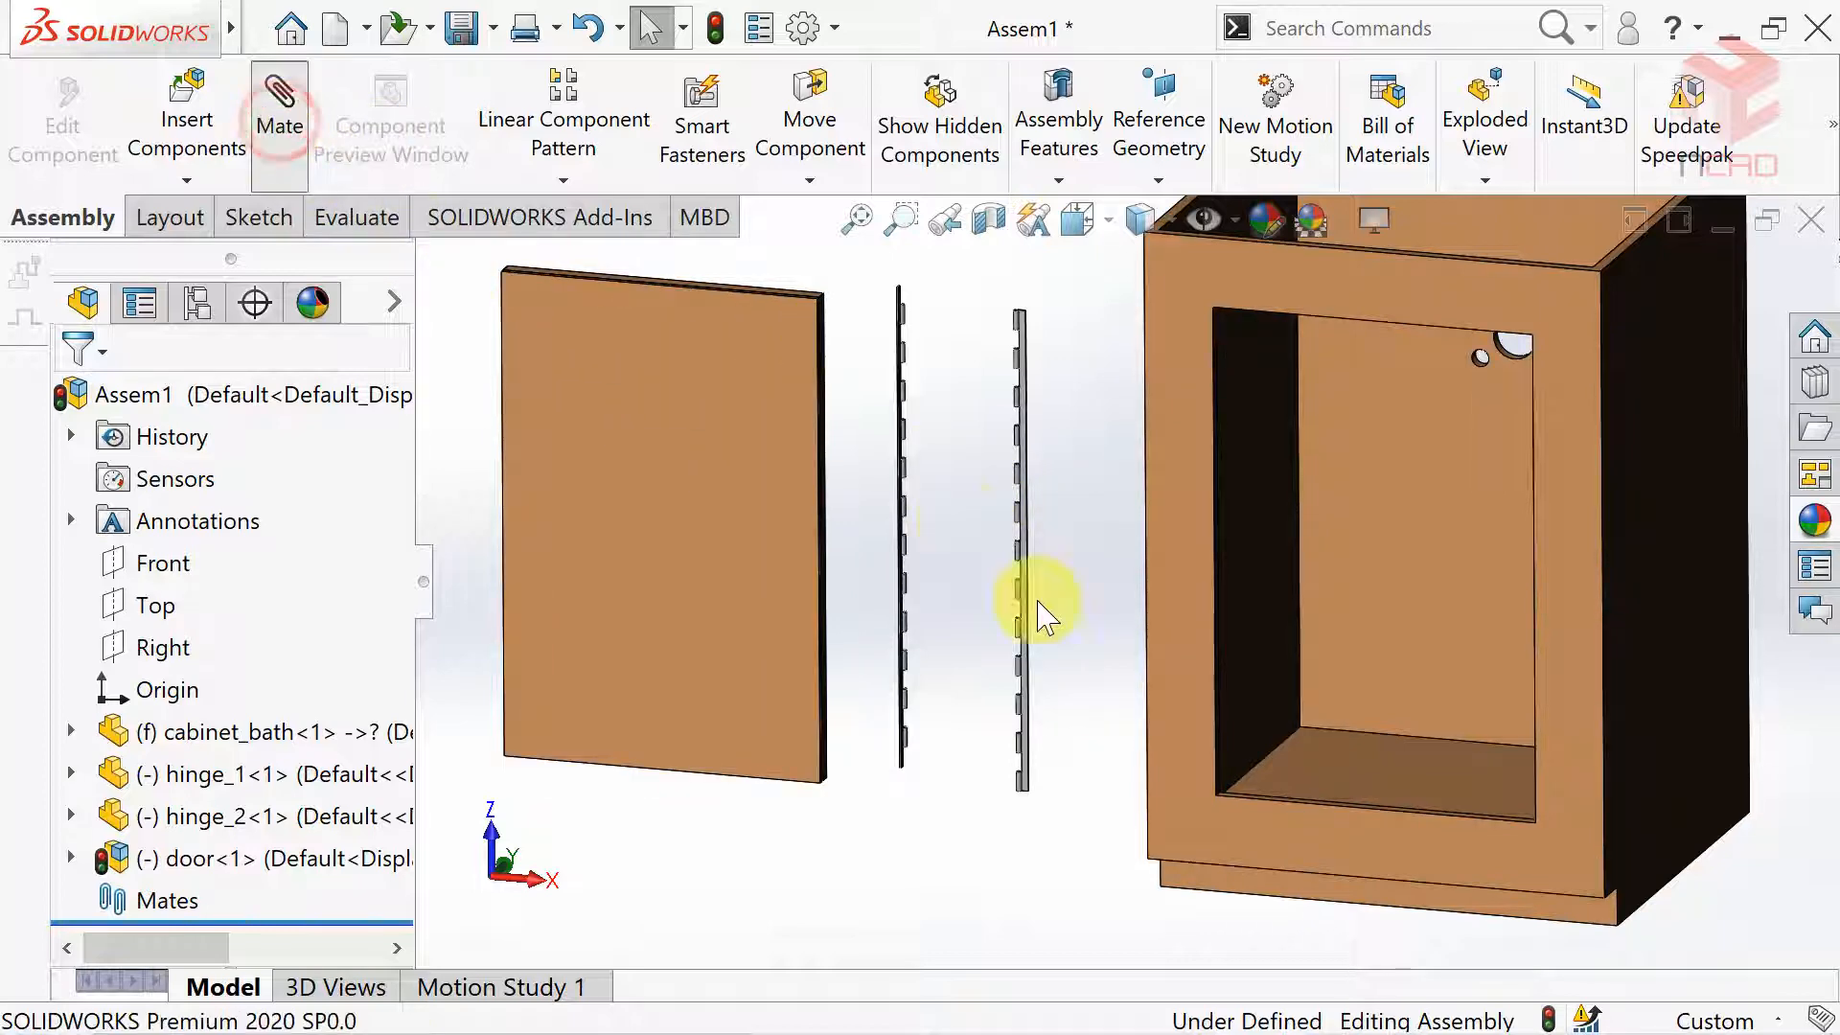
{"action": "scroll", "coordinate": [1084, 823], "scroll_direction": "down", "scroll_amount": 2}
{"action": "middle_click_drag", "start_coordinate": [1084, 823], "coordinate": [1146, 814]}
{"action": "scroll", "coordinate": [1275, 777], "scroll_direction": "down", "scroll_amount": 4}
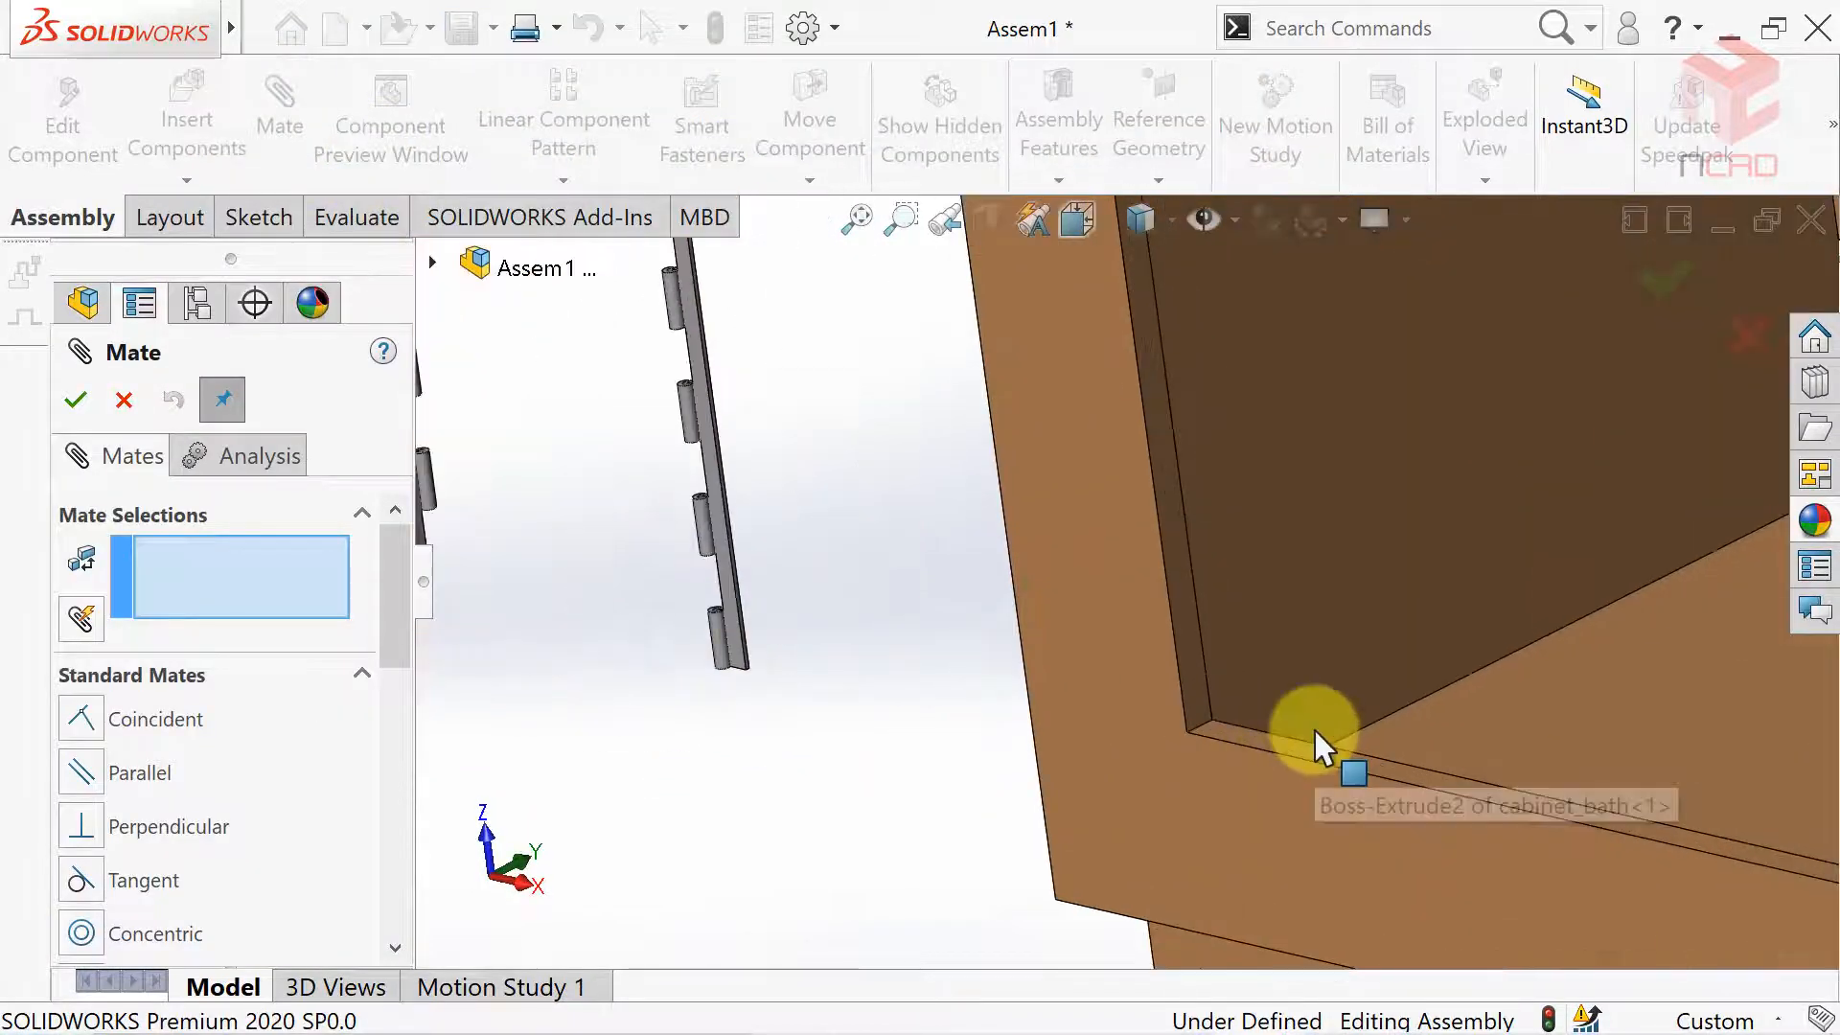
{"action": "scroll", "coordinate": [1314, 727], "scroll_direction": "down", "scroll_amount": 1}
{"action": "left_click", "coordinate": [1147, 635]}
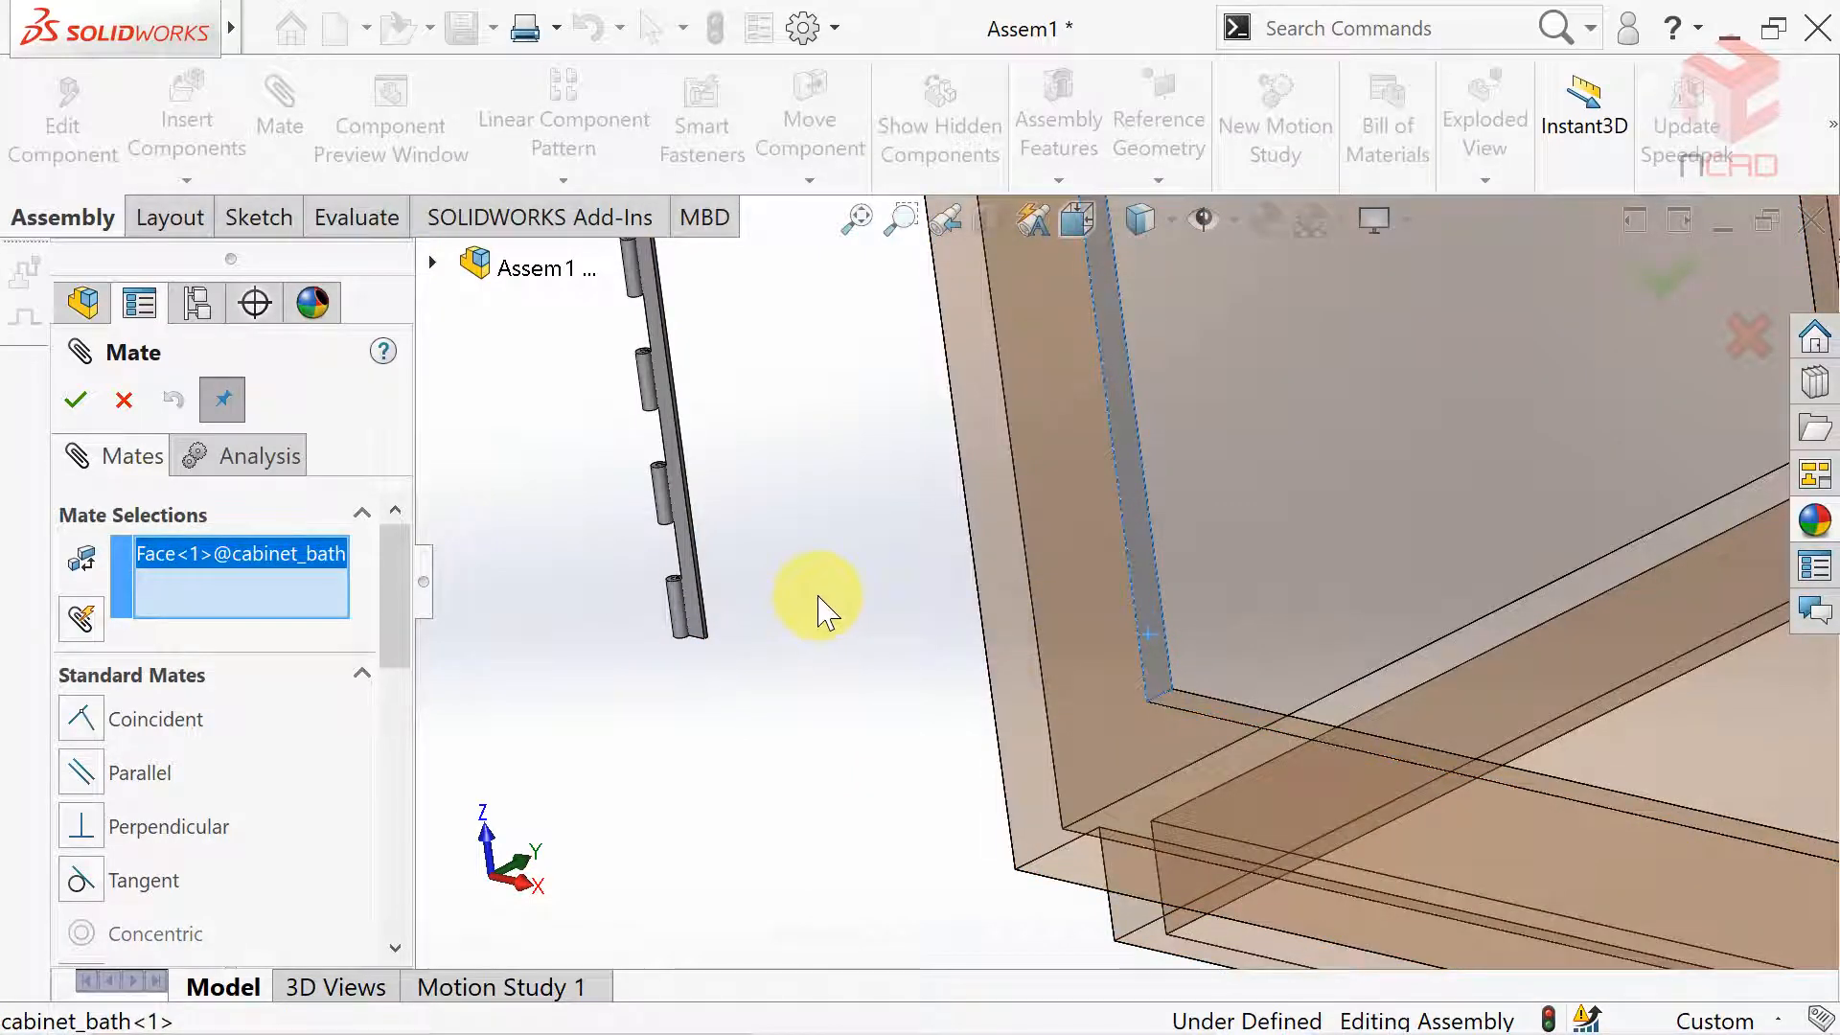
{"action": "scroll", "coordinate": [819, 611], "scroll_direction": "up", "scroll_amount": 2}
{"action": "middle_click_drag", "start_coordinate": [820, 612], "coordinate": [780, 815]}
{"action": "scroll", "coordinate": [486, 427], "scroll_direction": "down", "scroll_amount": 4}
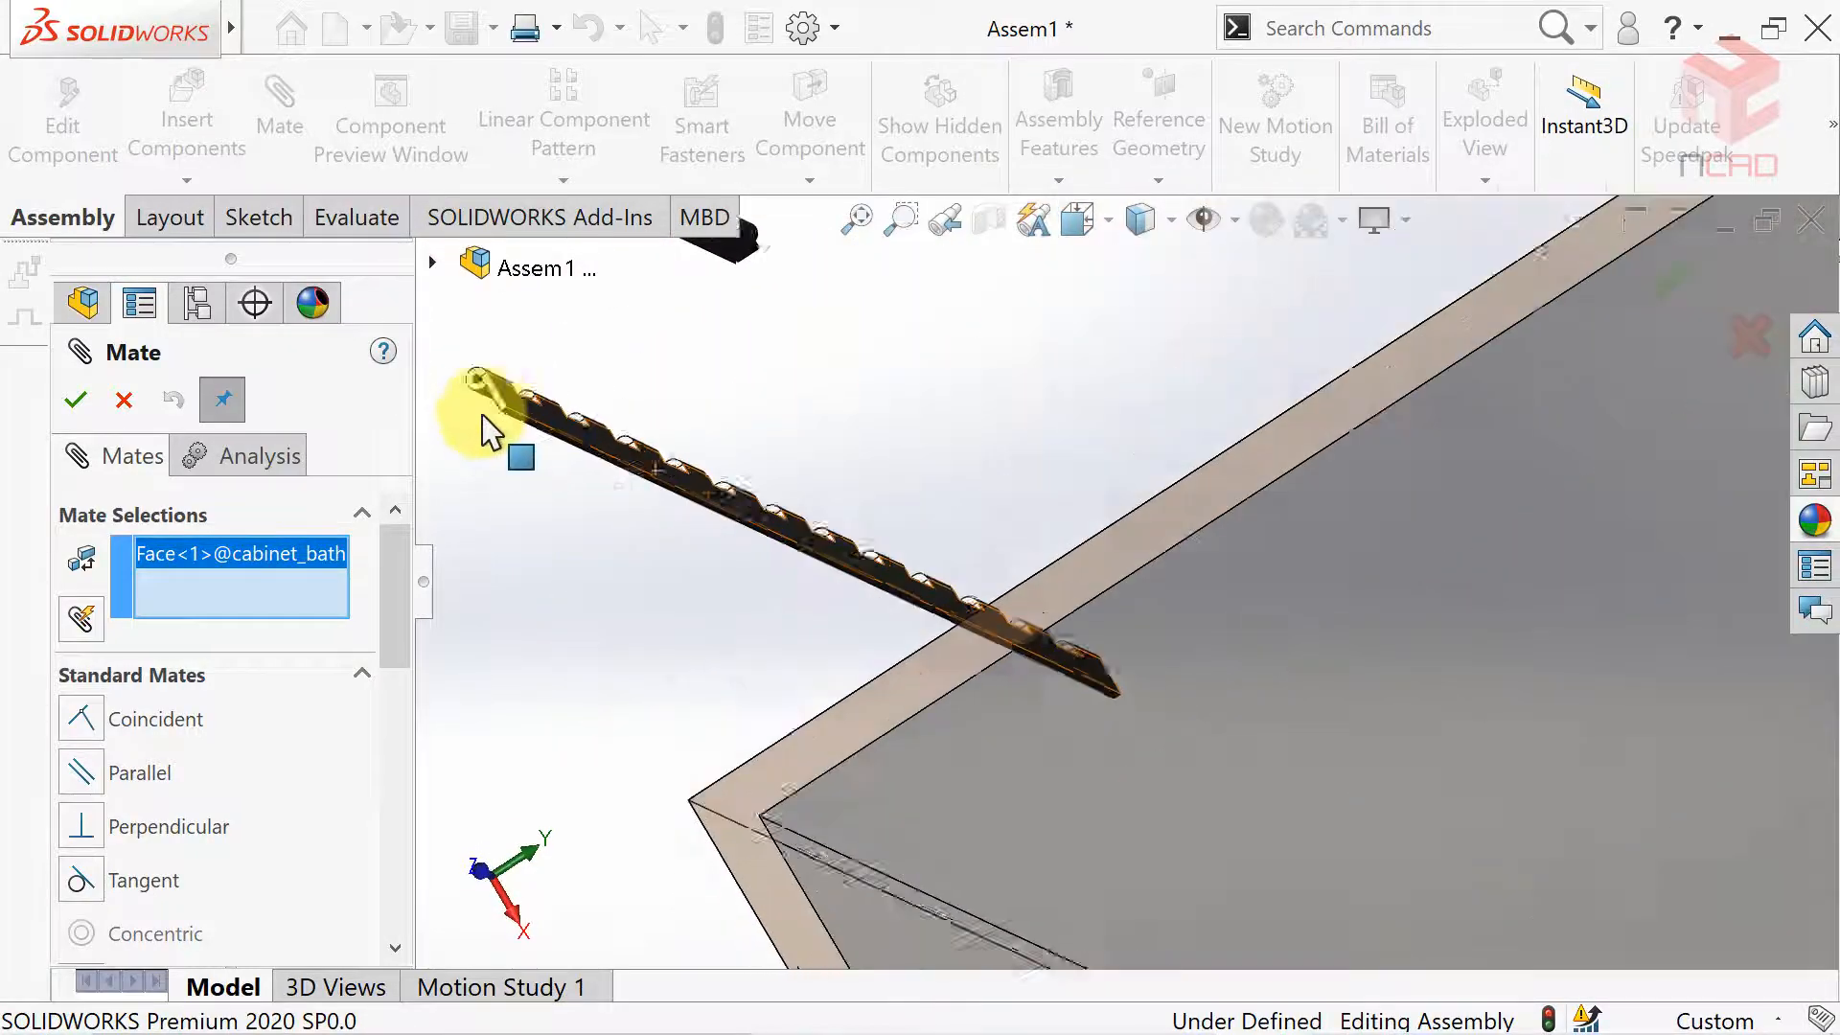
{"action": "left_click", "coordinate": [608, 442]}
{"action": "middle_click_drag", "start_coordinate": [604, 440], "coordinate": [1216, 444]}
{"action": "scroll", "coordinate": [1198, 484], "scroll_direction": "up", "scroll_amount": 5}
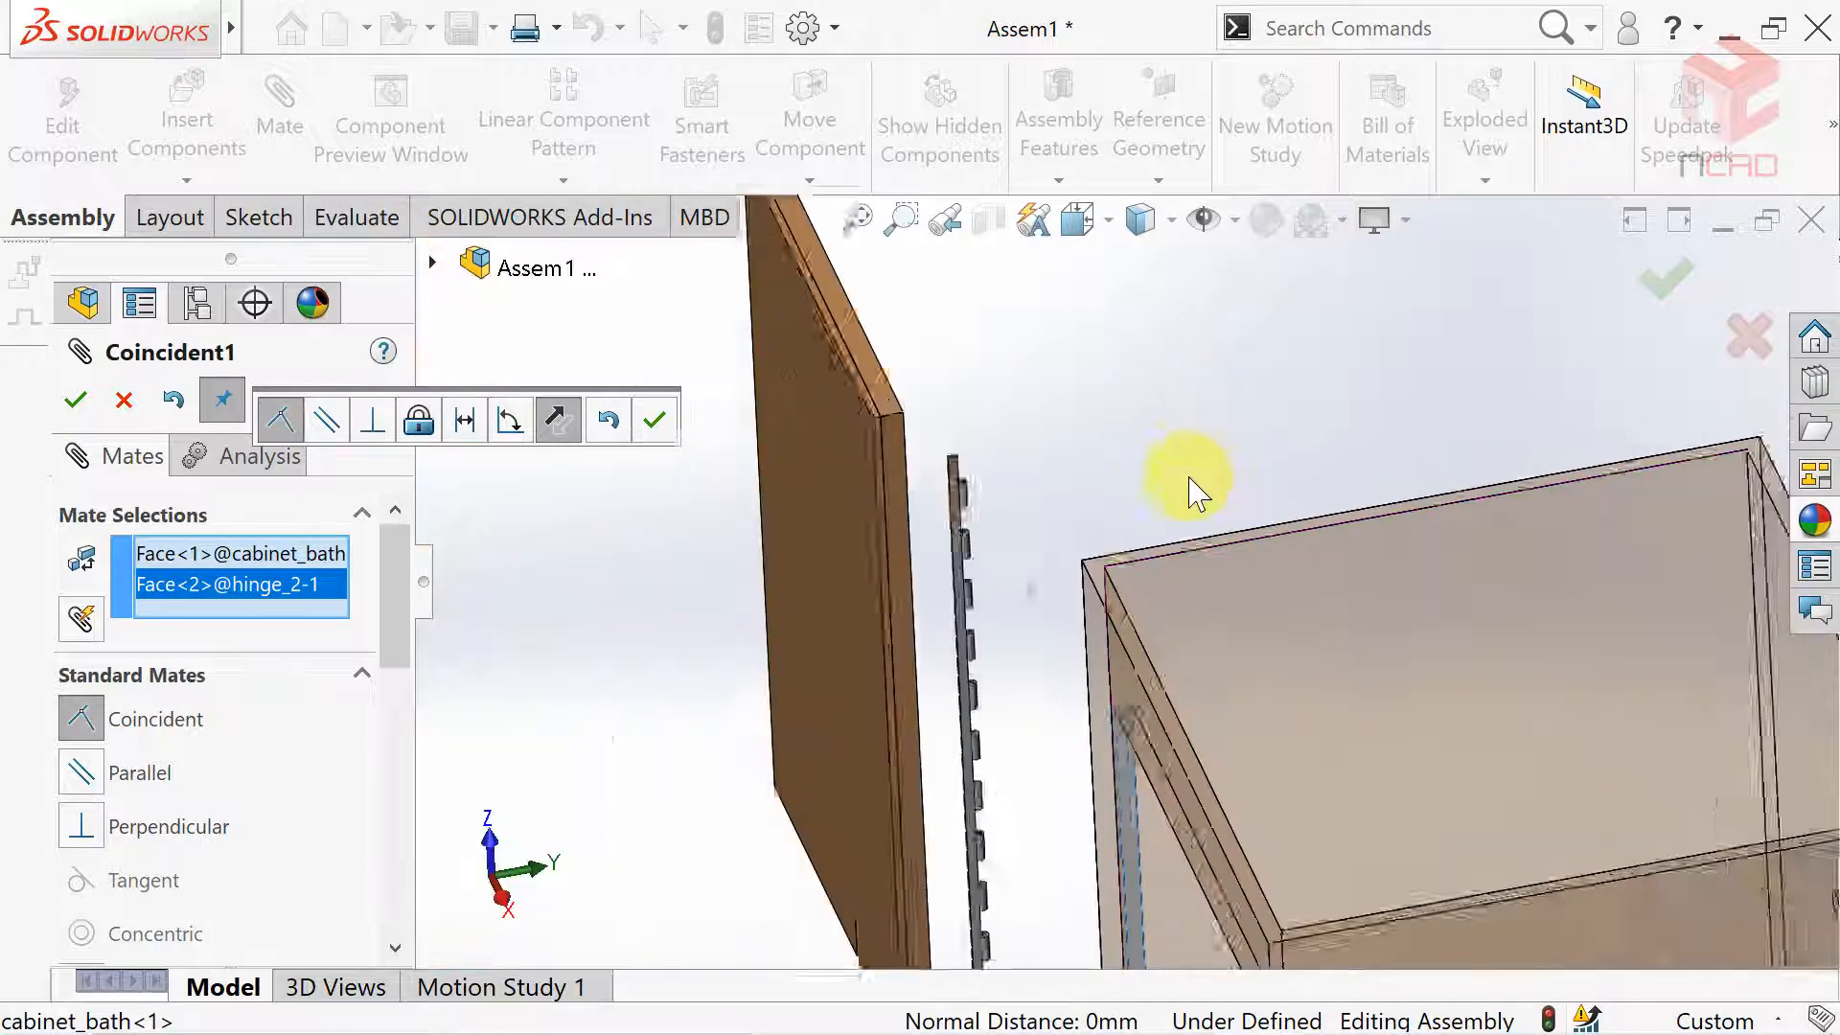
{"action": "scroll", "coordinate": [1136, 738], "scroll_direction": "down", "scroll_amount": 6}
{"action": "scroll", "coordinate": [1118, 624], "scroll_direction": "down", "scroll_amount": 5}
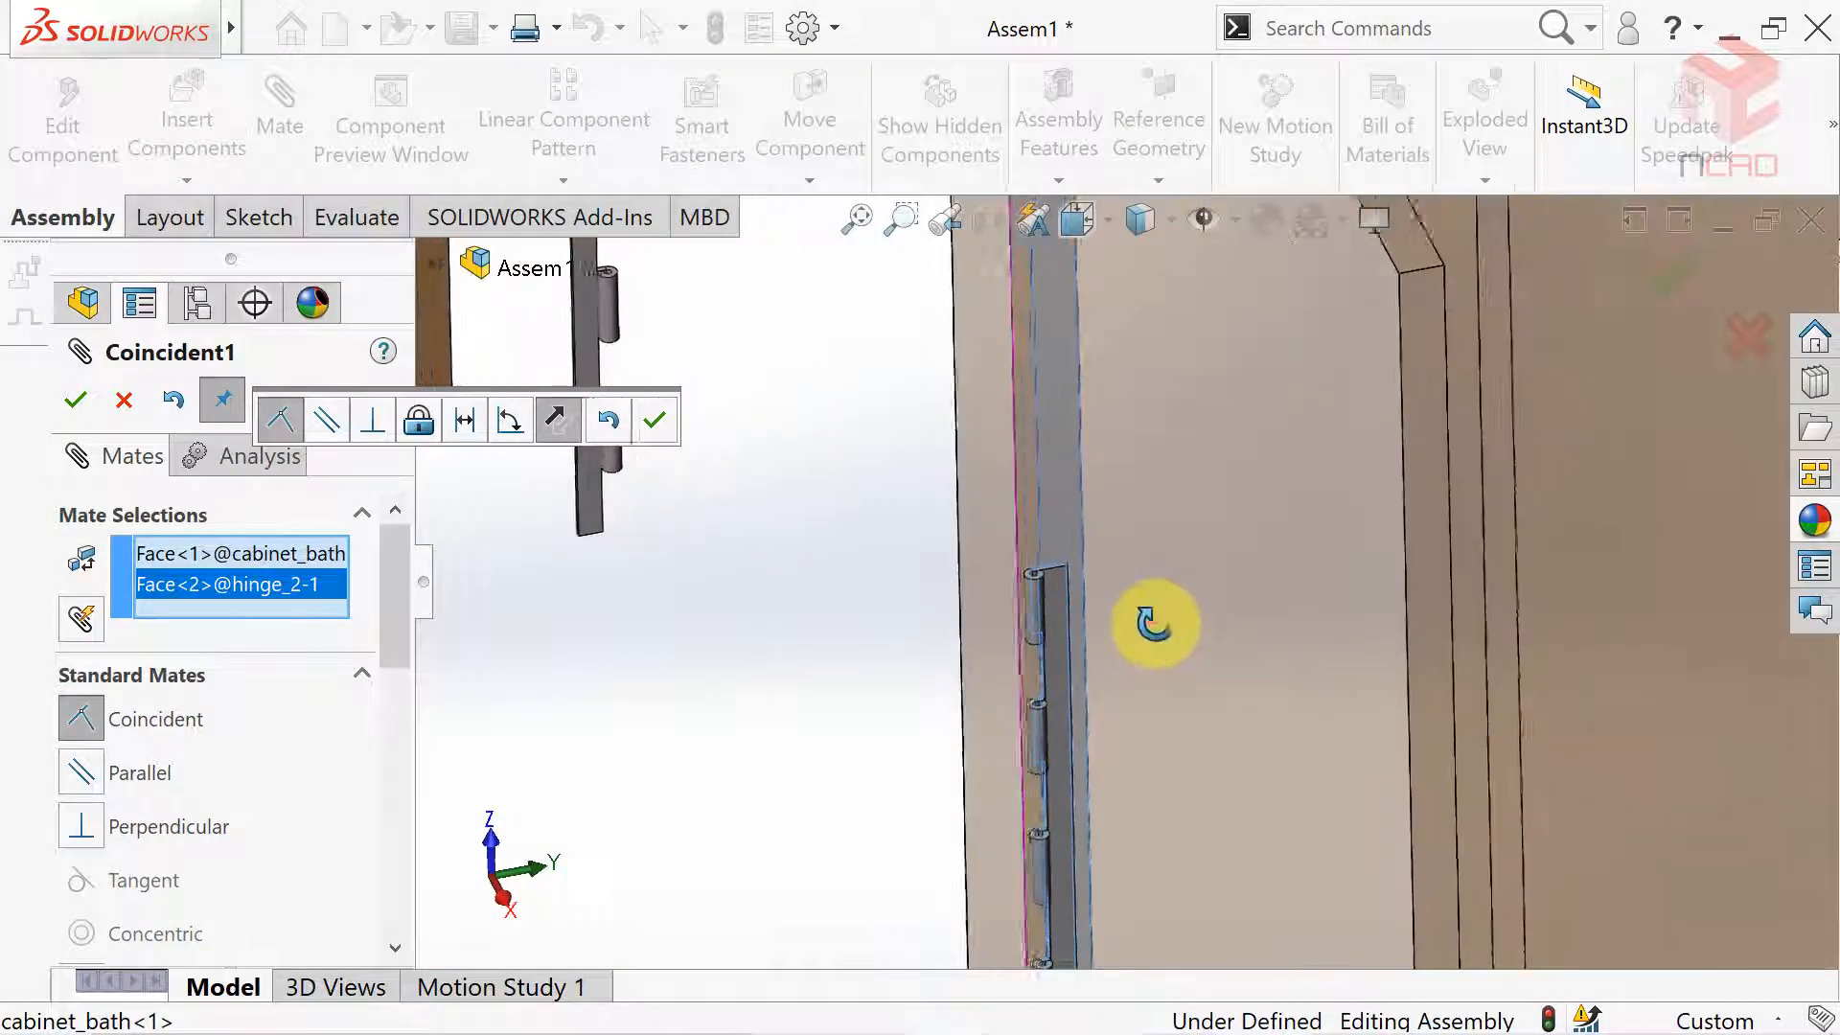
{"action": "scroll", "coordinate": [1160, 623], "scroll_direction": "down", "scroll_amount": 1}
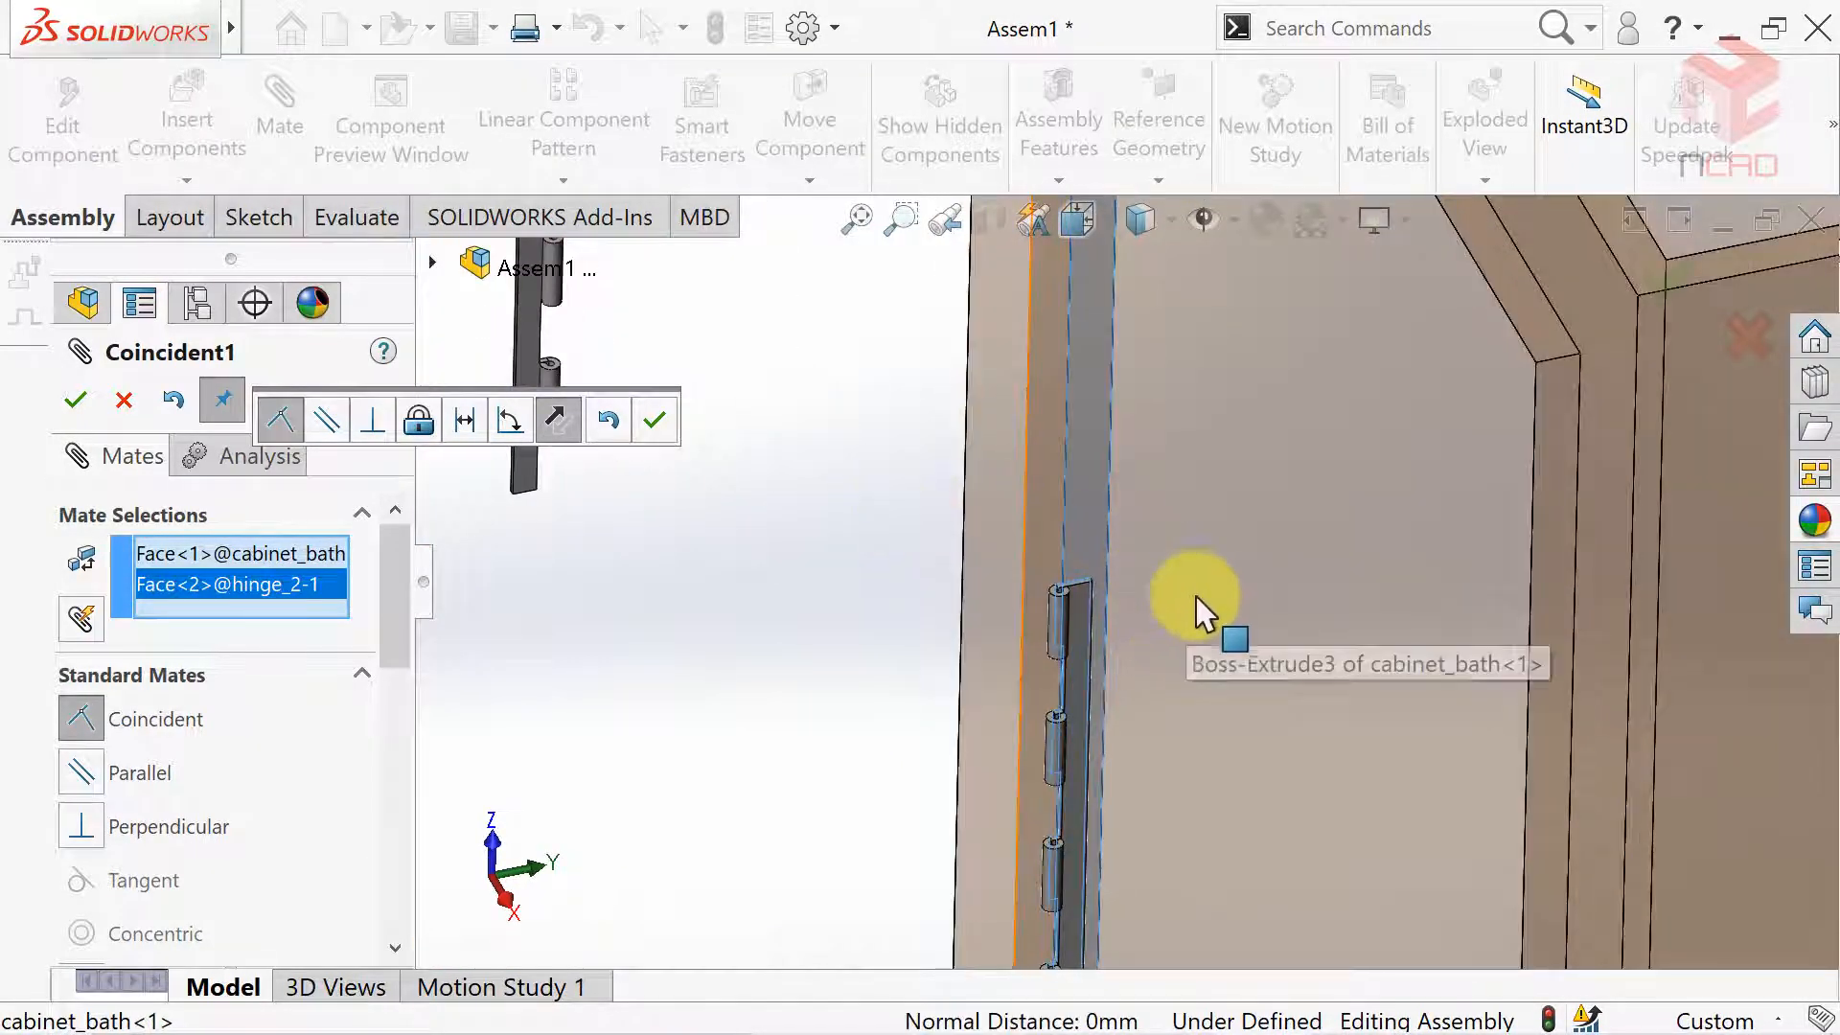
{"action": "middle_click_drag", "start_coordinate": [1195, 598], "coordinate": [1012, 498], "text": "ctrl"}
{"action": "left_click", "coordinate": [654, 420]}
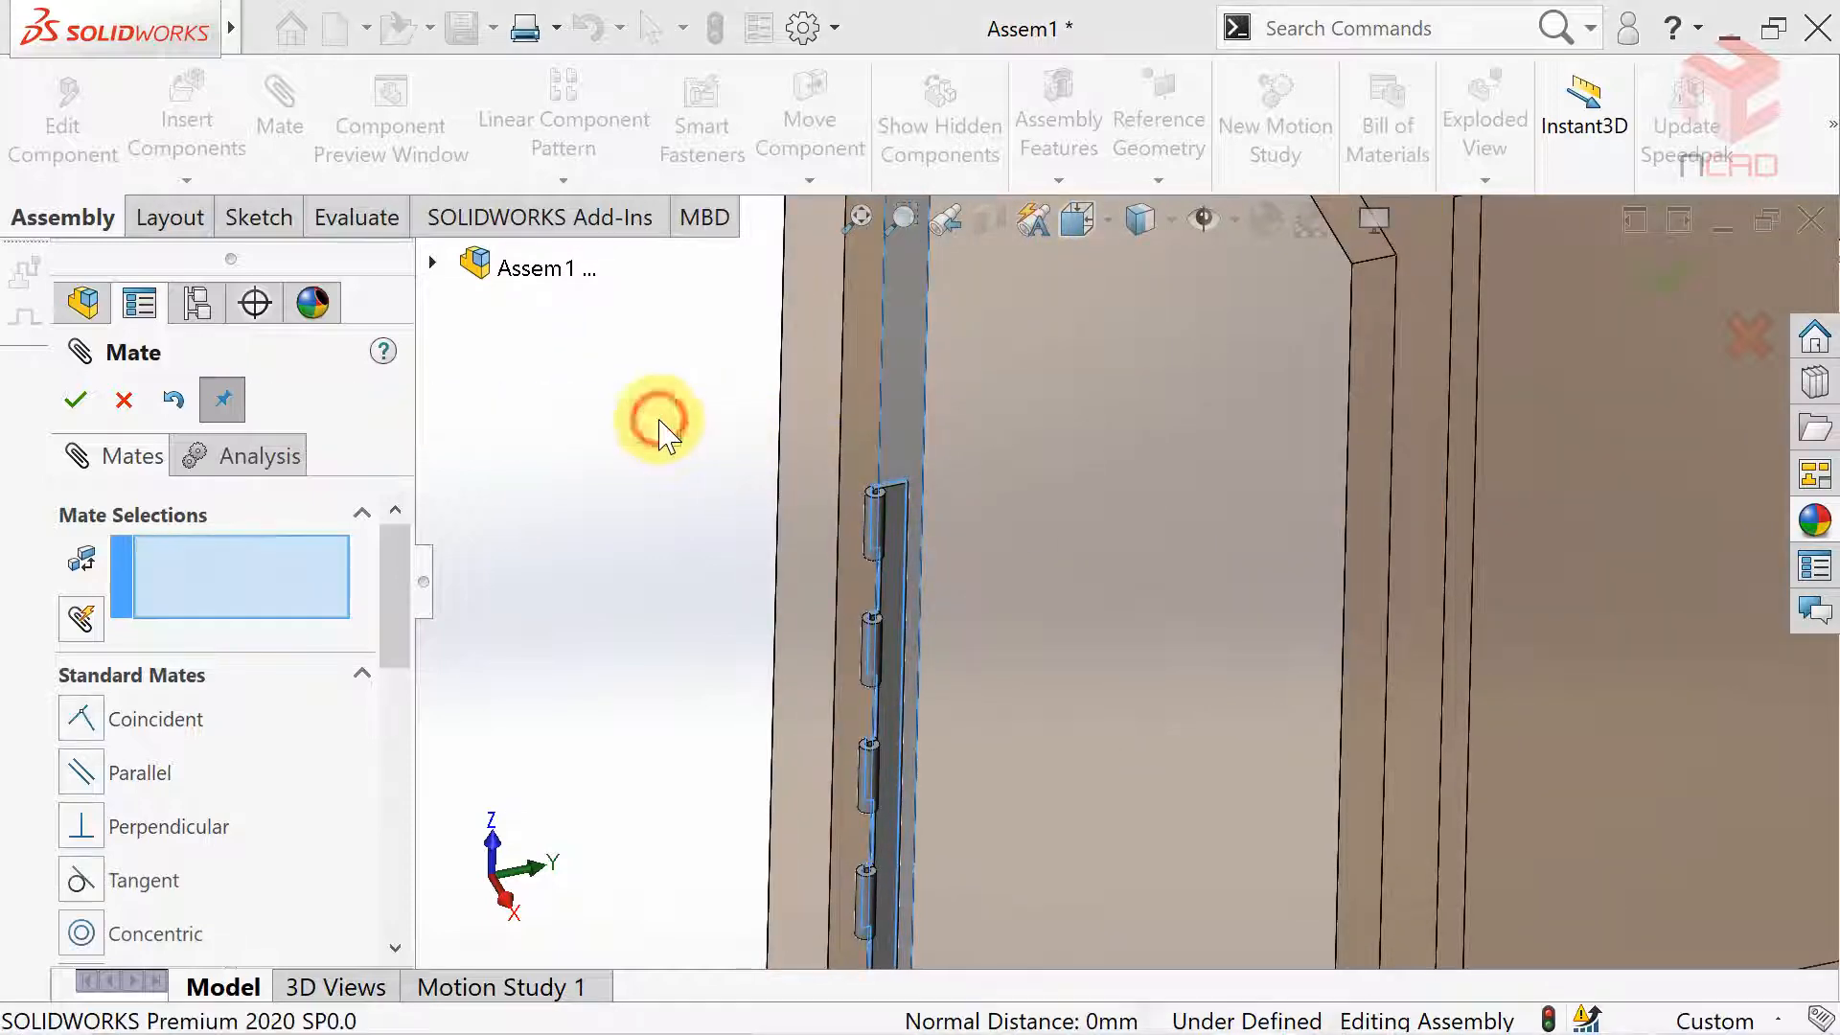
Add a 5 mm distance mate between the top end face of hinge_2 and the upper face of the cabinet's door opening.
{"action": "scroll", "coordinate": [970, 558], "scroll_direction": "down", "scroll_amount": 5}
{"action": "scroll", "coordinate": [963, 649], "scroll_direction": "up", "scroll_amount": 5}
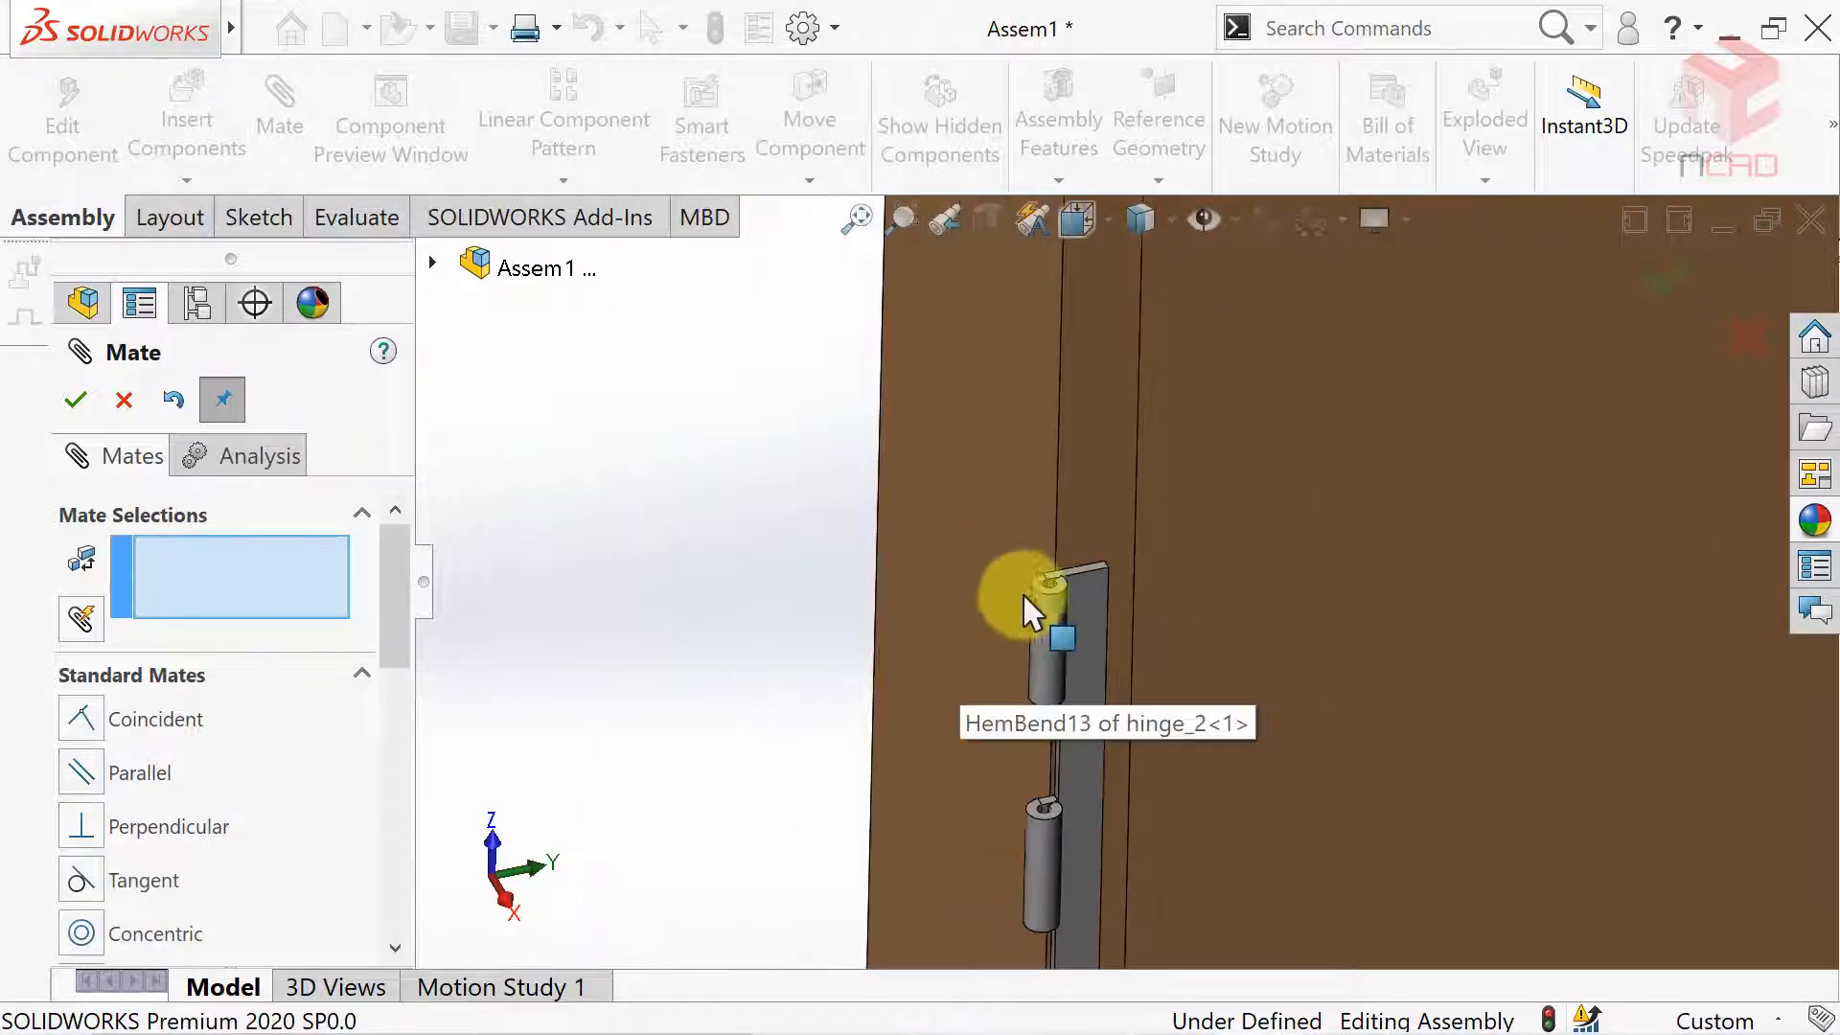
{"action": "scroll", "coordinate": [1062, 575], "scroll_direction": "down", "scroll_amount": 5}
{"action": "left_click", "coordinate": [1052, 604]}
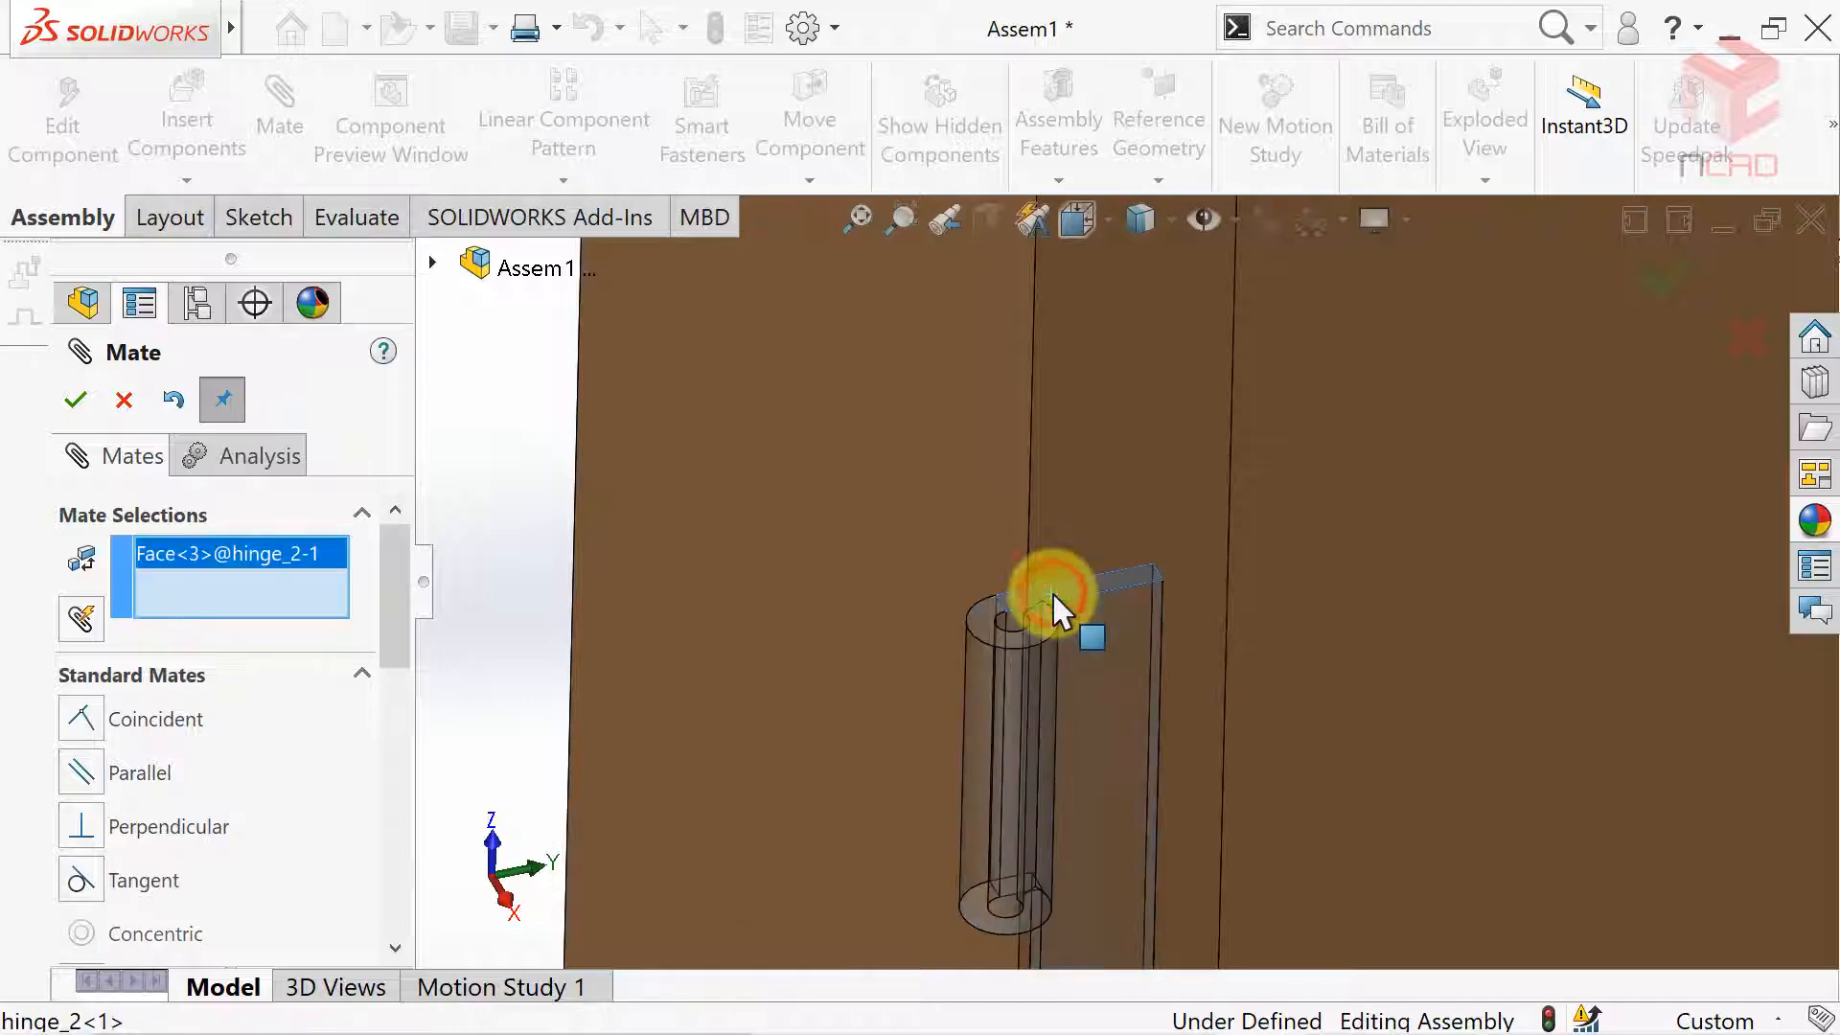
{"action": "scroll", "coordinate": [1022, 633], "scroll_direction": "up", "scroll_amount": 5}
{"action": "scroll", "coordinate": [1135, 412], "scroll_direction": "down", "scroll_amount": 3}
{"action": "scroll", "coordinate": [1136, 411], "scroll_direction": "up", "scroll_amount": 4}
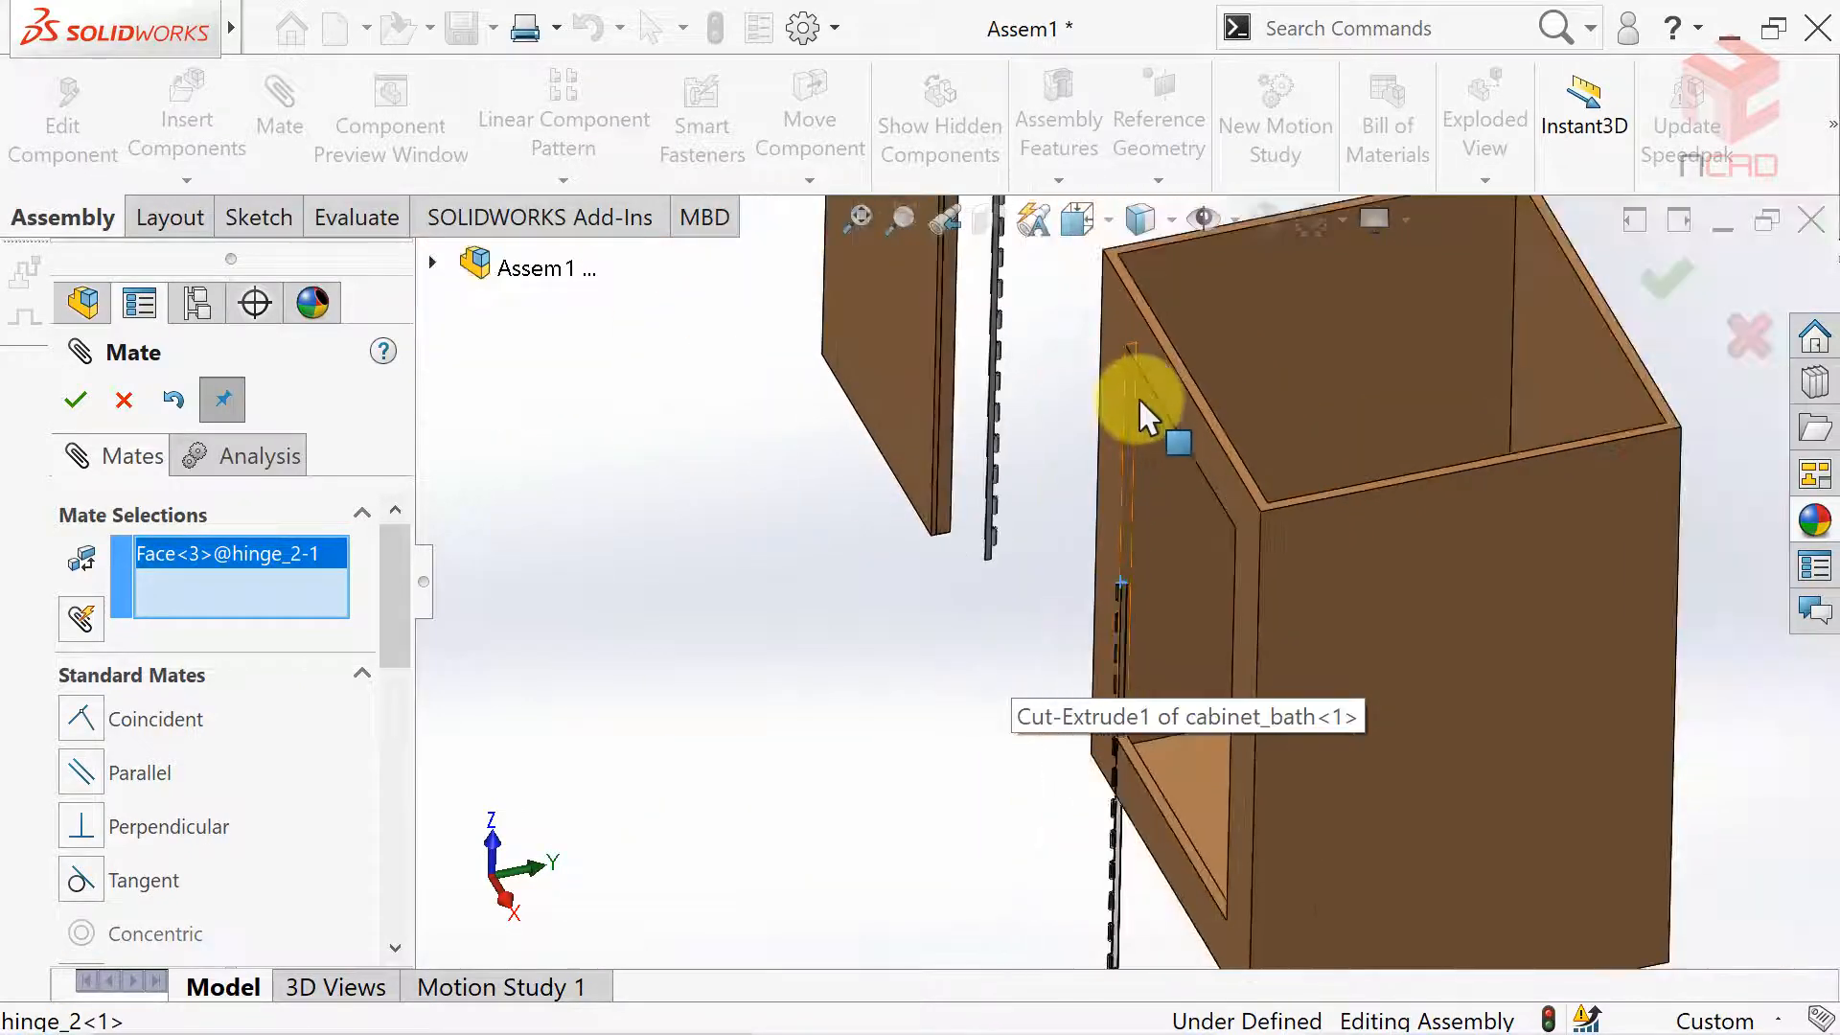
{"action": "middle_click_drag", "start_coordinate": [1145, 407], "coordinate": [1162, 222]}
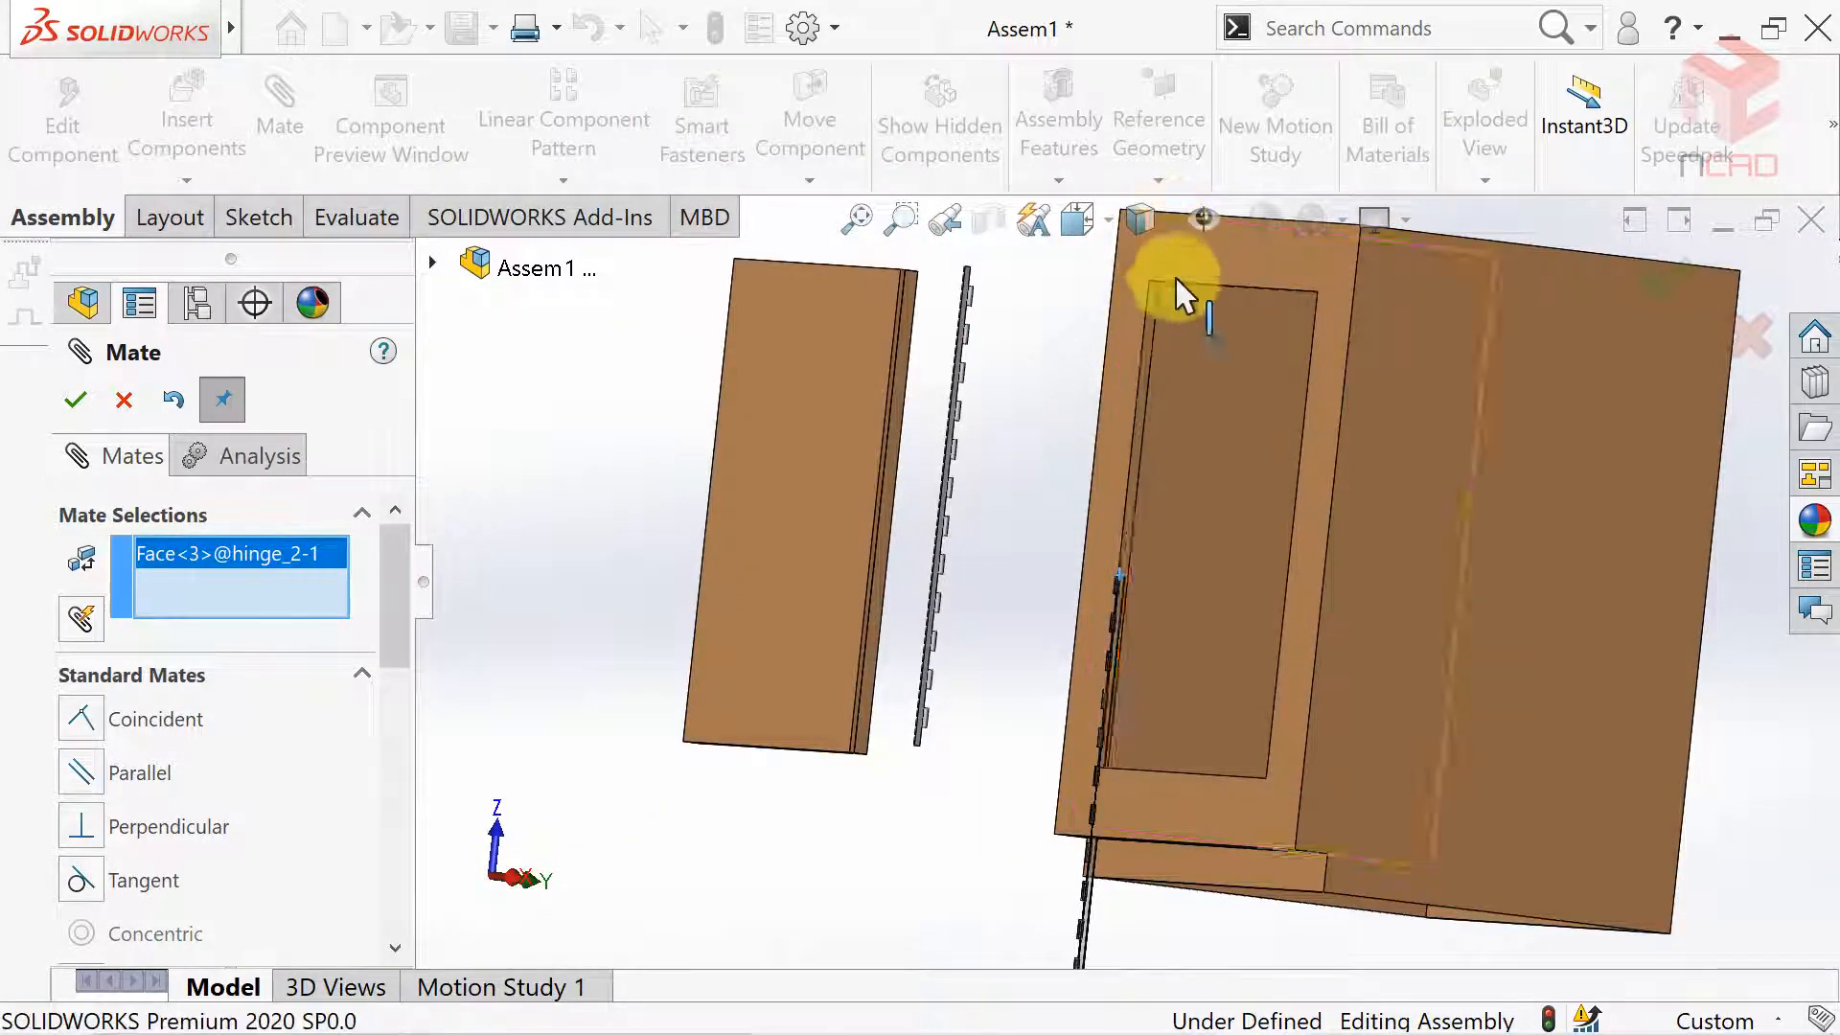
{"action": "scroll", "coordinate": [1117, 427], "scroll_direction": "down", "scroll_amount": 5}
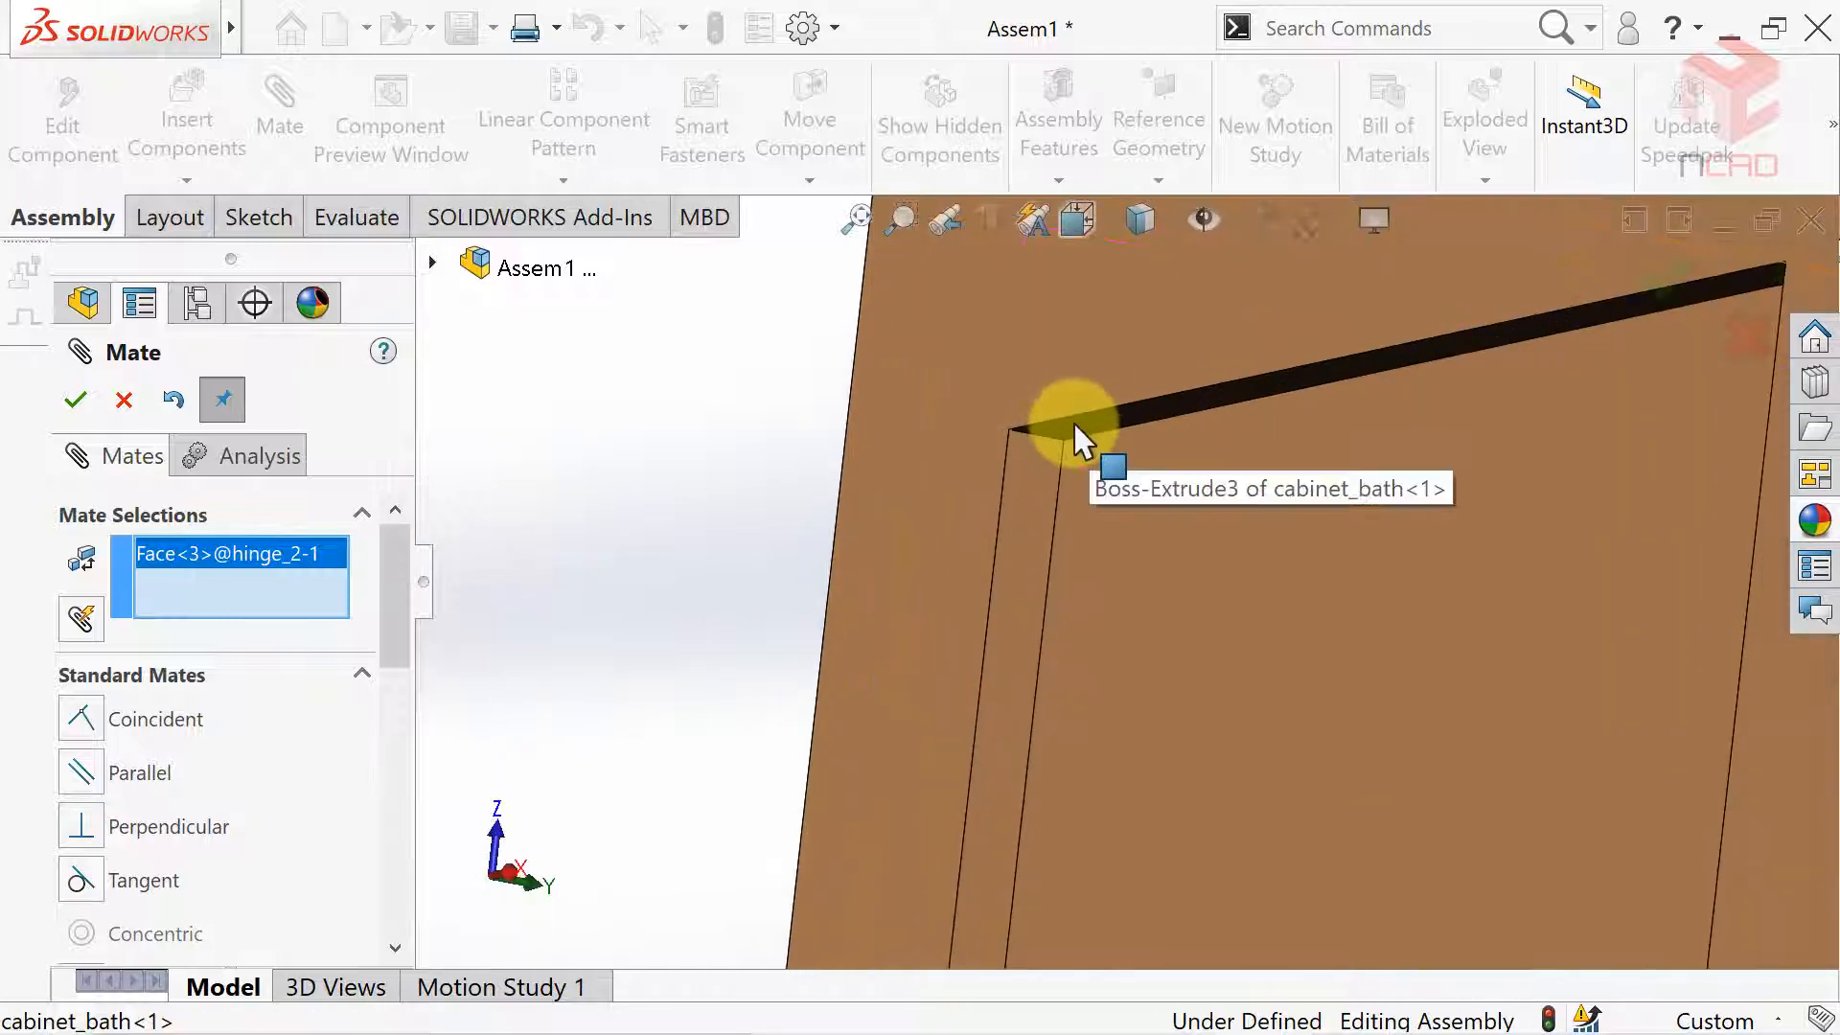
{"action": "left_click", "coordinate": [1062, 430]}
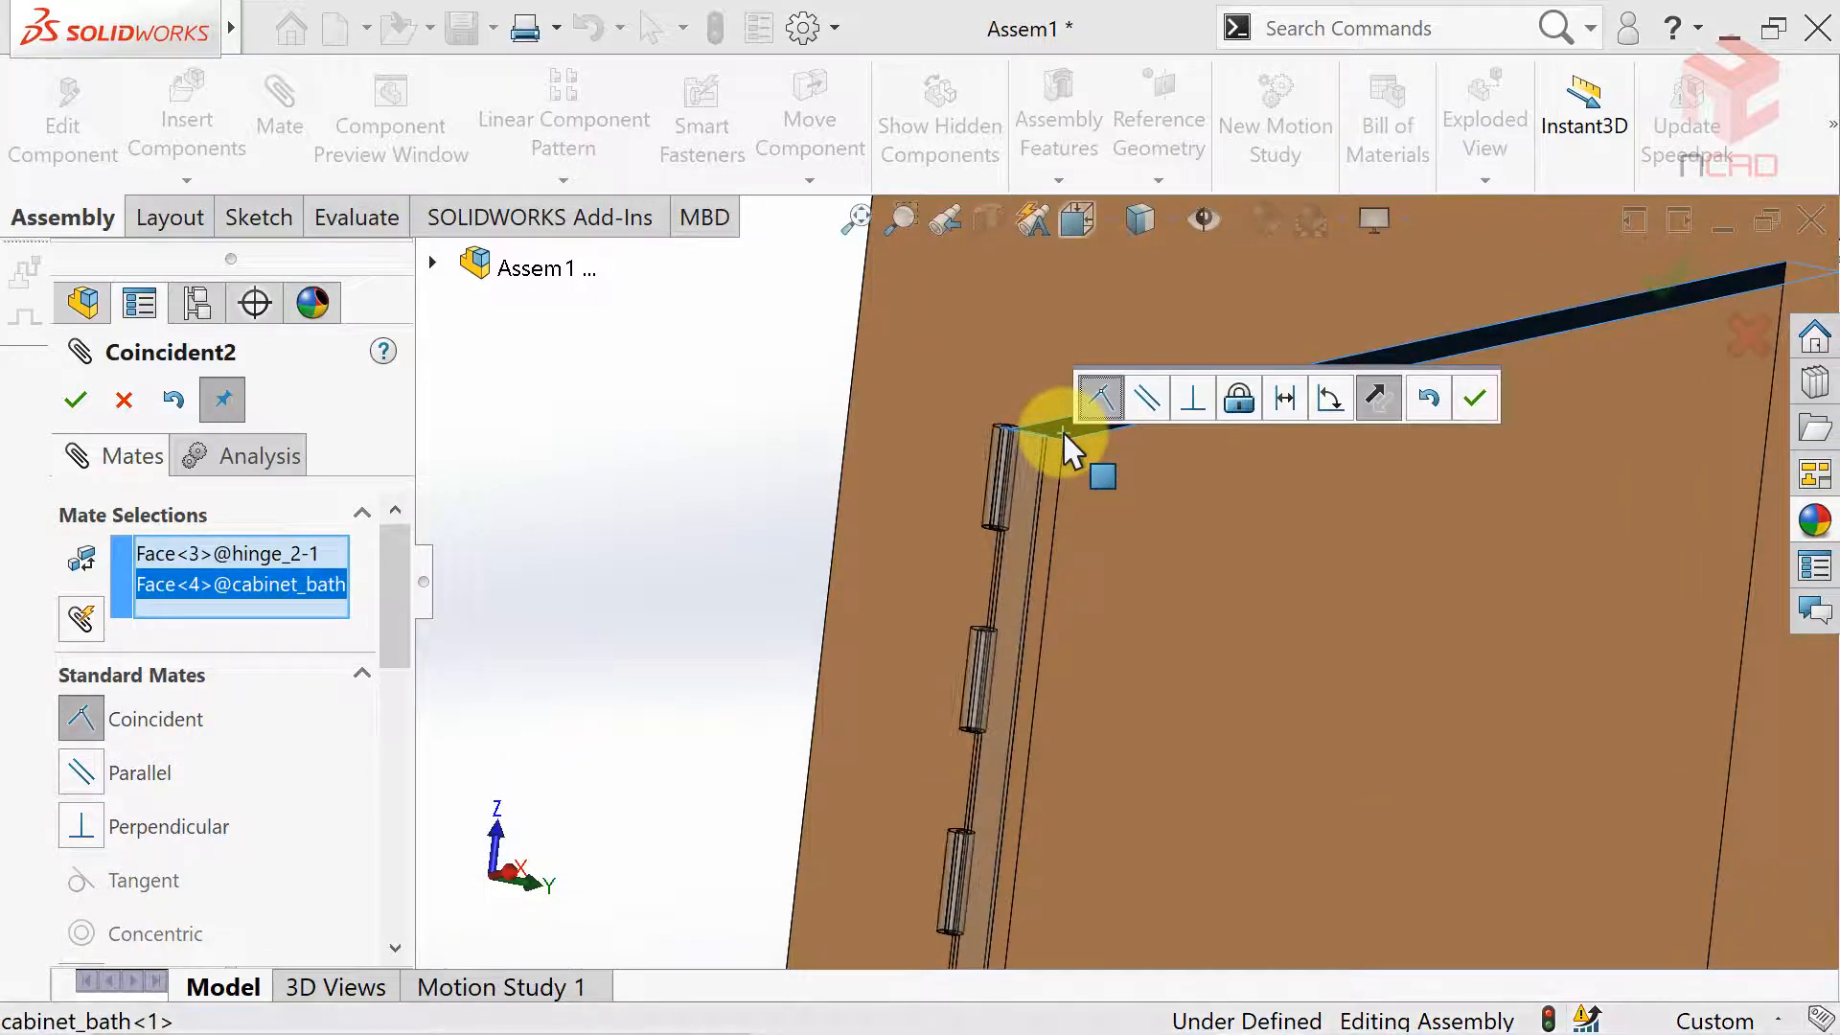
{"action": "left_click", "coordinate": [1285, 401]}
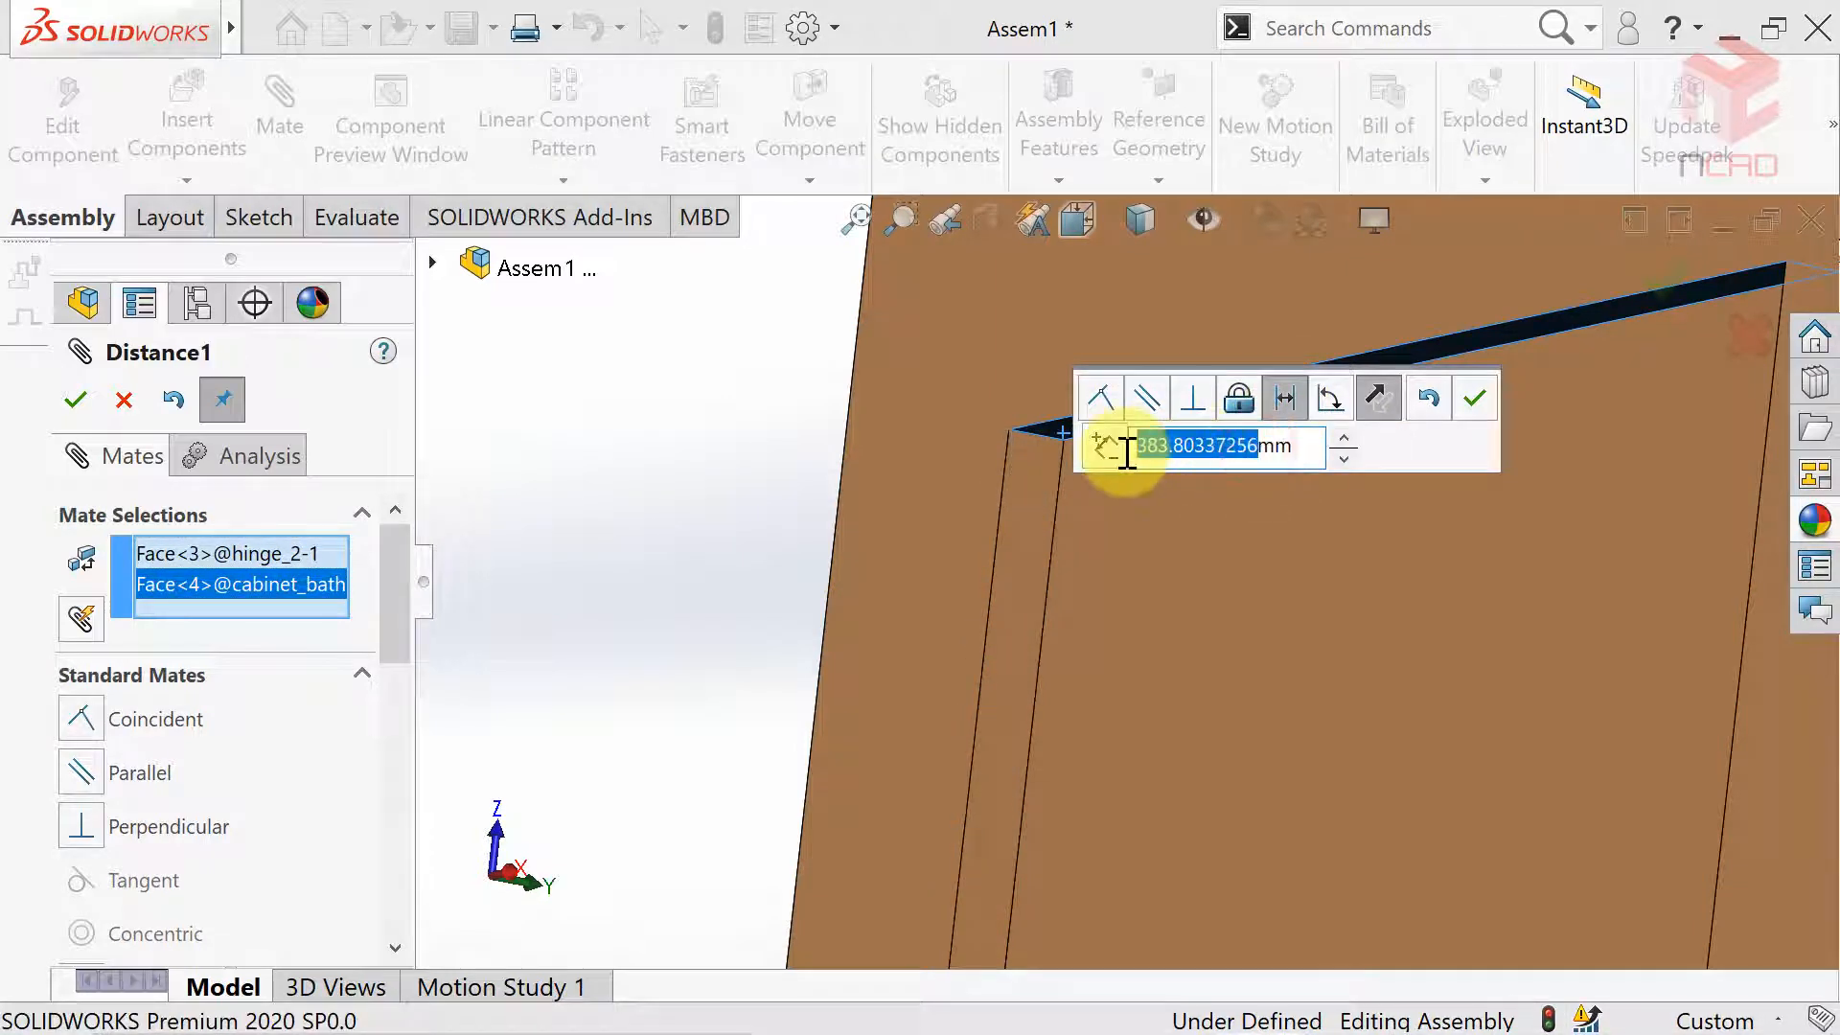
{"action": "key", "text": "Return"}
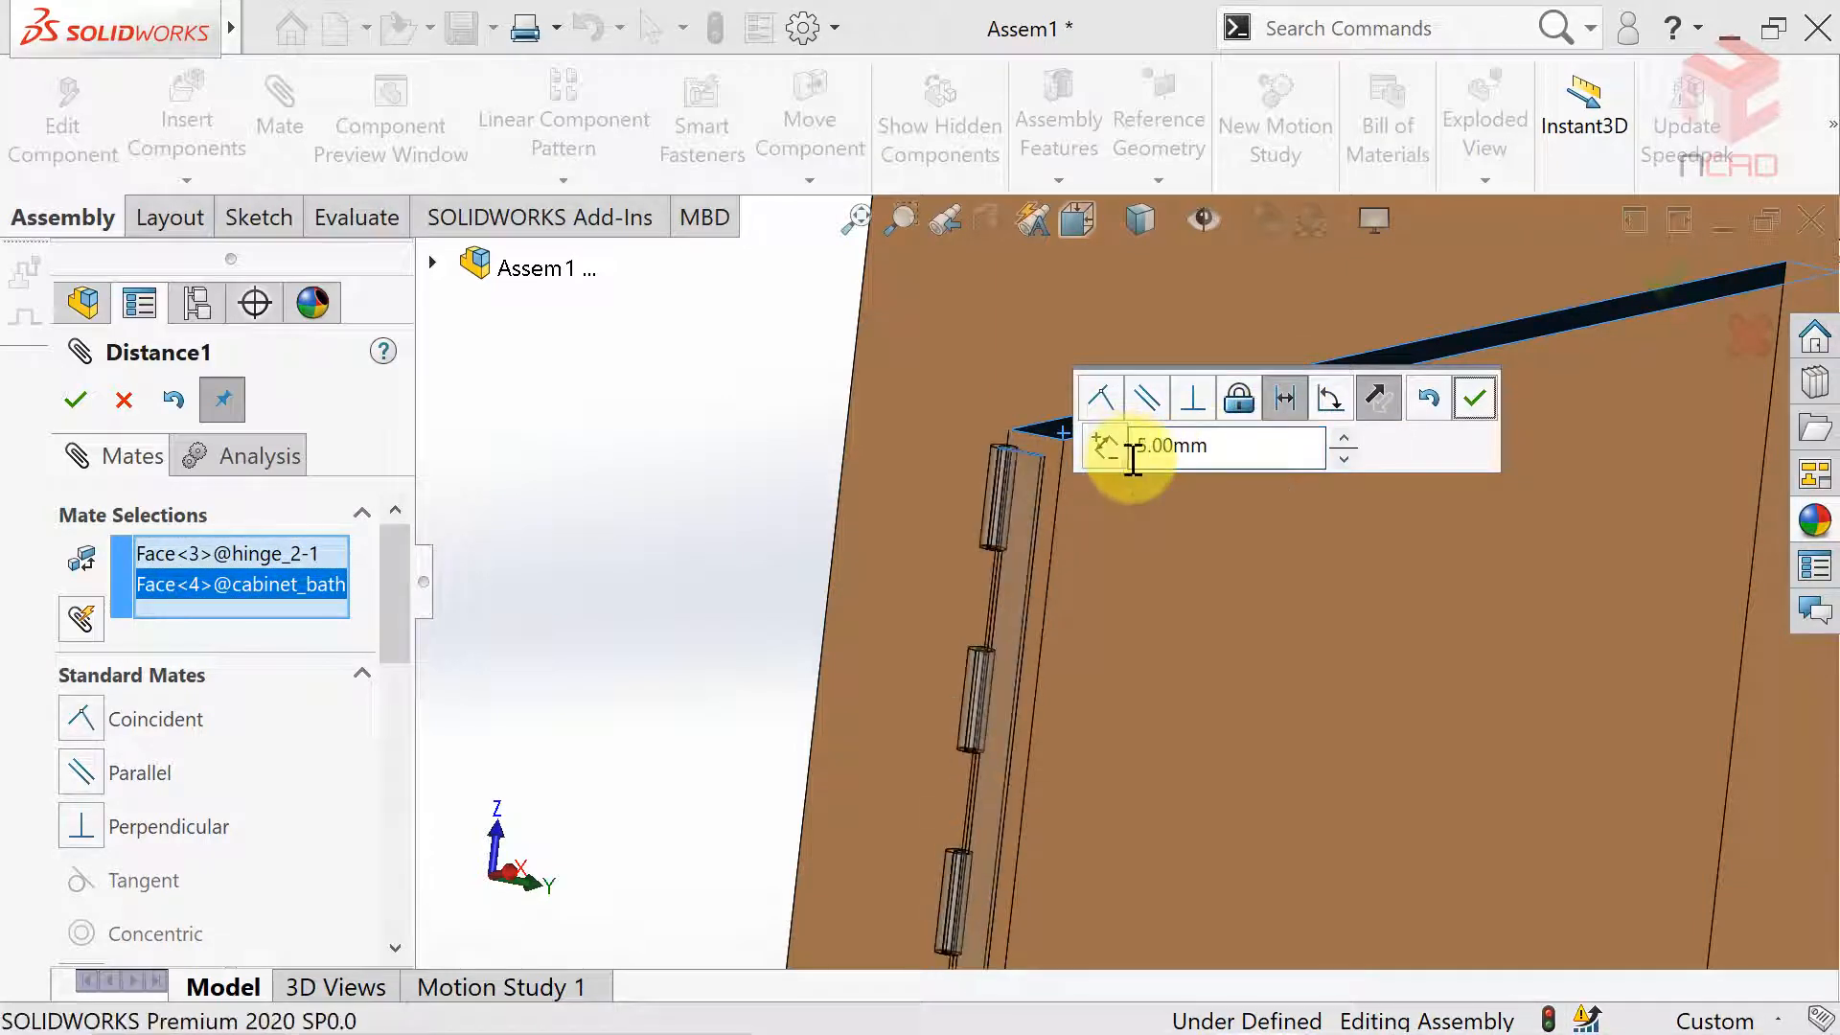
{"action": "left_click", "coordinate": [1474, 399]}
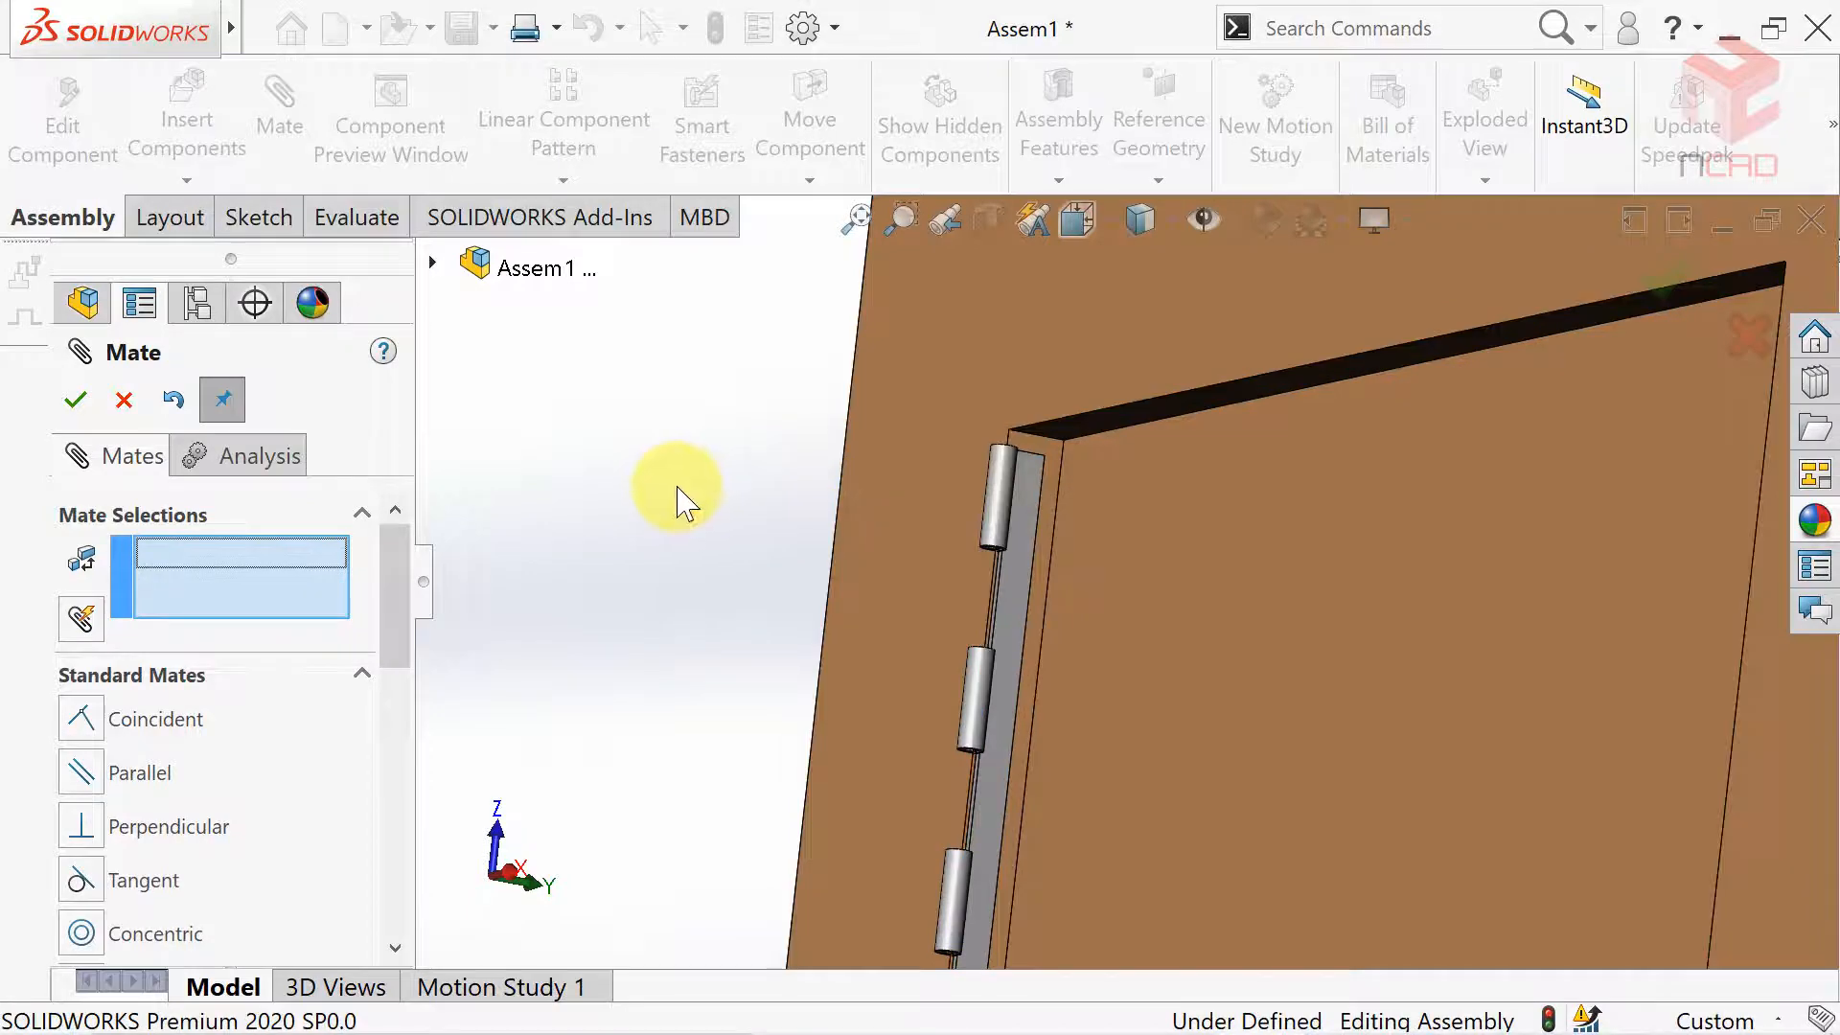
Move hinge_2 outward, clear of the cabinet's door opening, to expose the opening's lower corner.
{"action": "scroll", "coordinate": [786, 427], "scroll_direction": "up", "scroll_amount": 6}
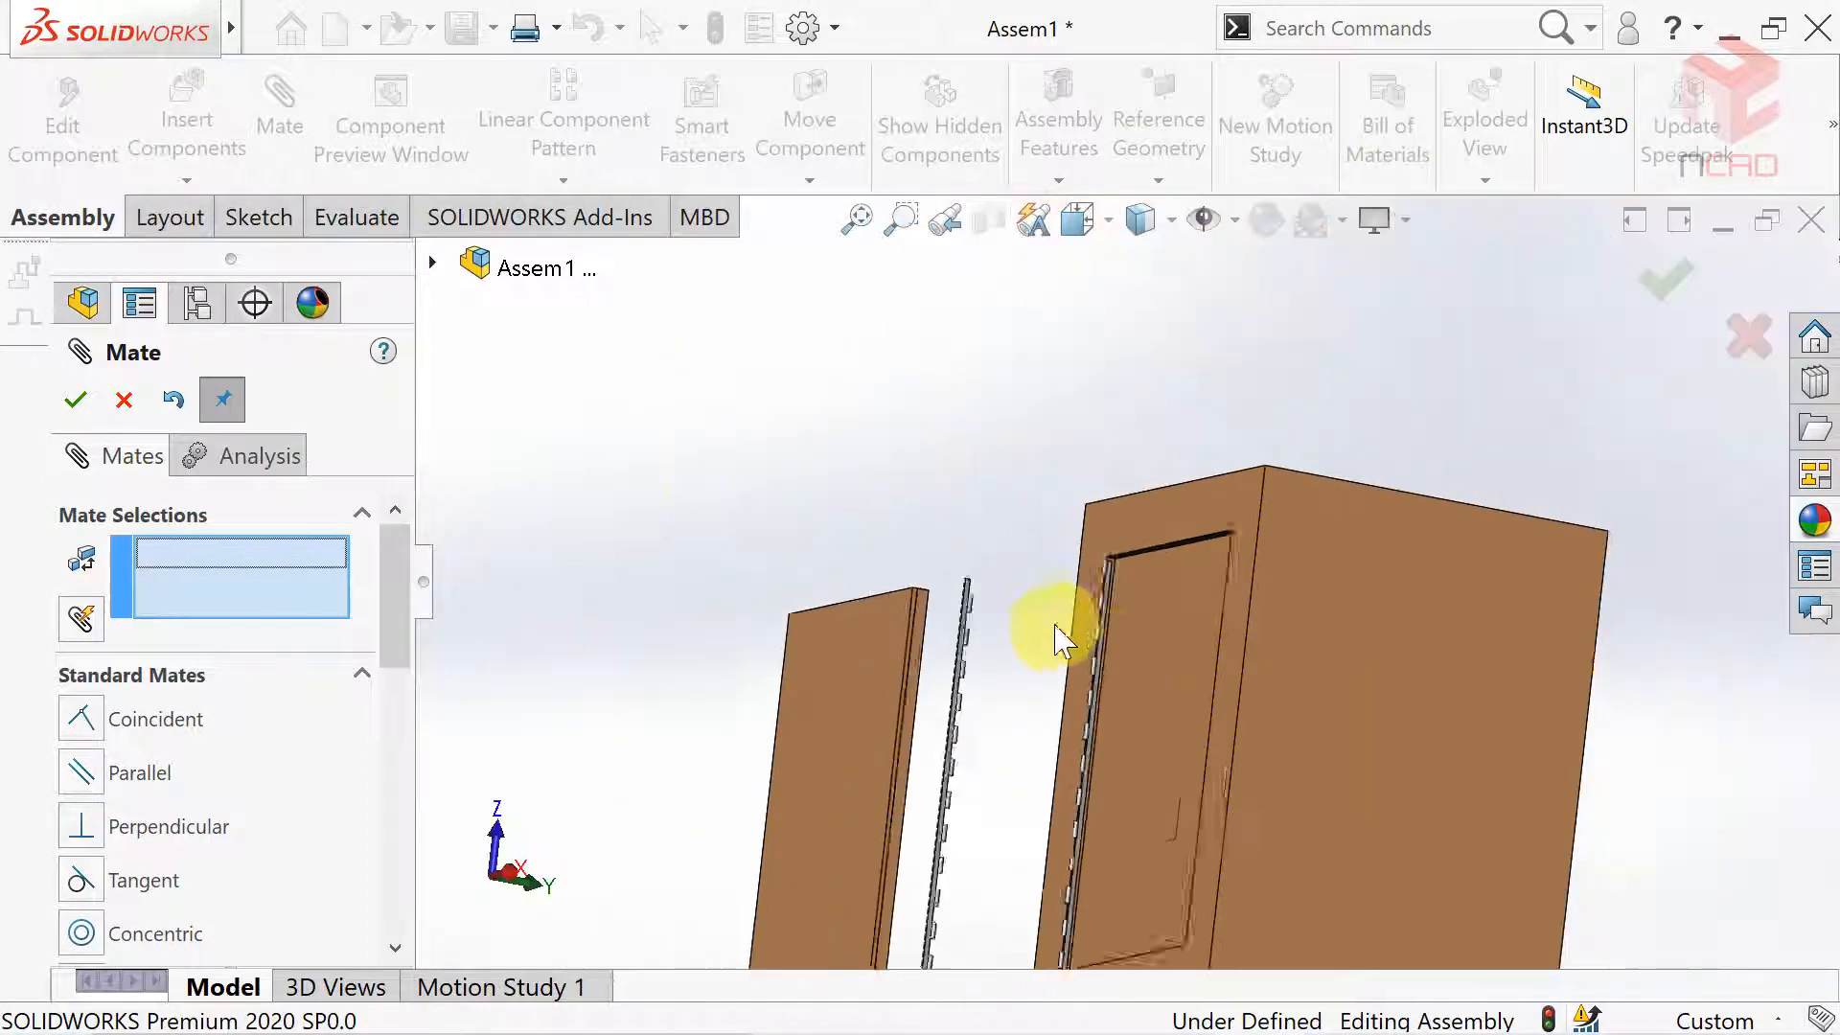
{"action": "scroll", "coordinate": [1102, 729], "scroll_direction": "down", "scroll_amount": 2}
{"action": "mouse_move", "coordinate": [1101, 822]}
{"action": "middle_mouse_down"}
{"action": "mouse_move", "coordinate": [1142, 793]}
{"action": "mouse_move", "coordinate": [1110, 846]}
{"action": "middle_mouse_up"}
{"action": "scroll", "coordinate": [1112, 901], "scroll_direction": "down", "scroll_amount": 5}
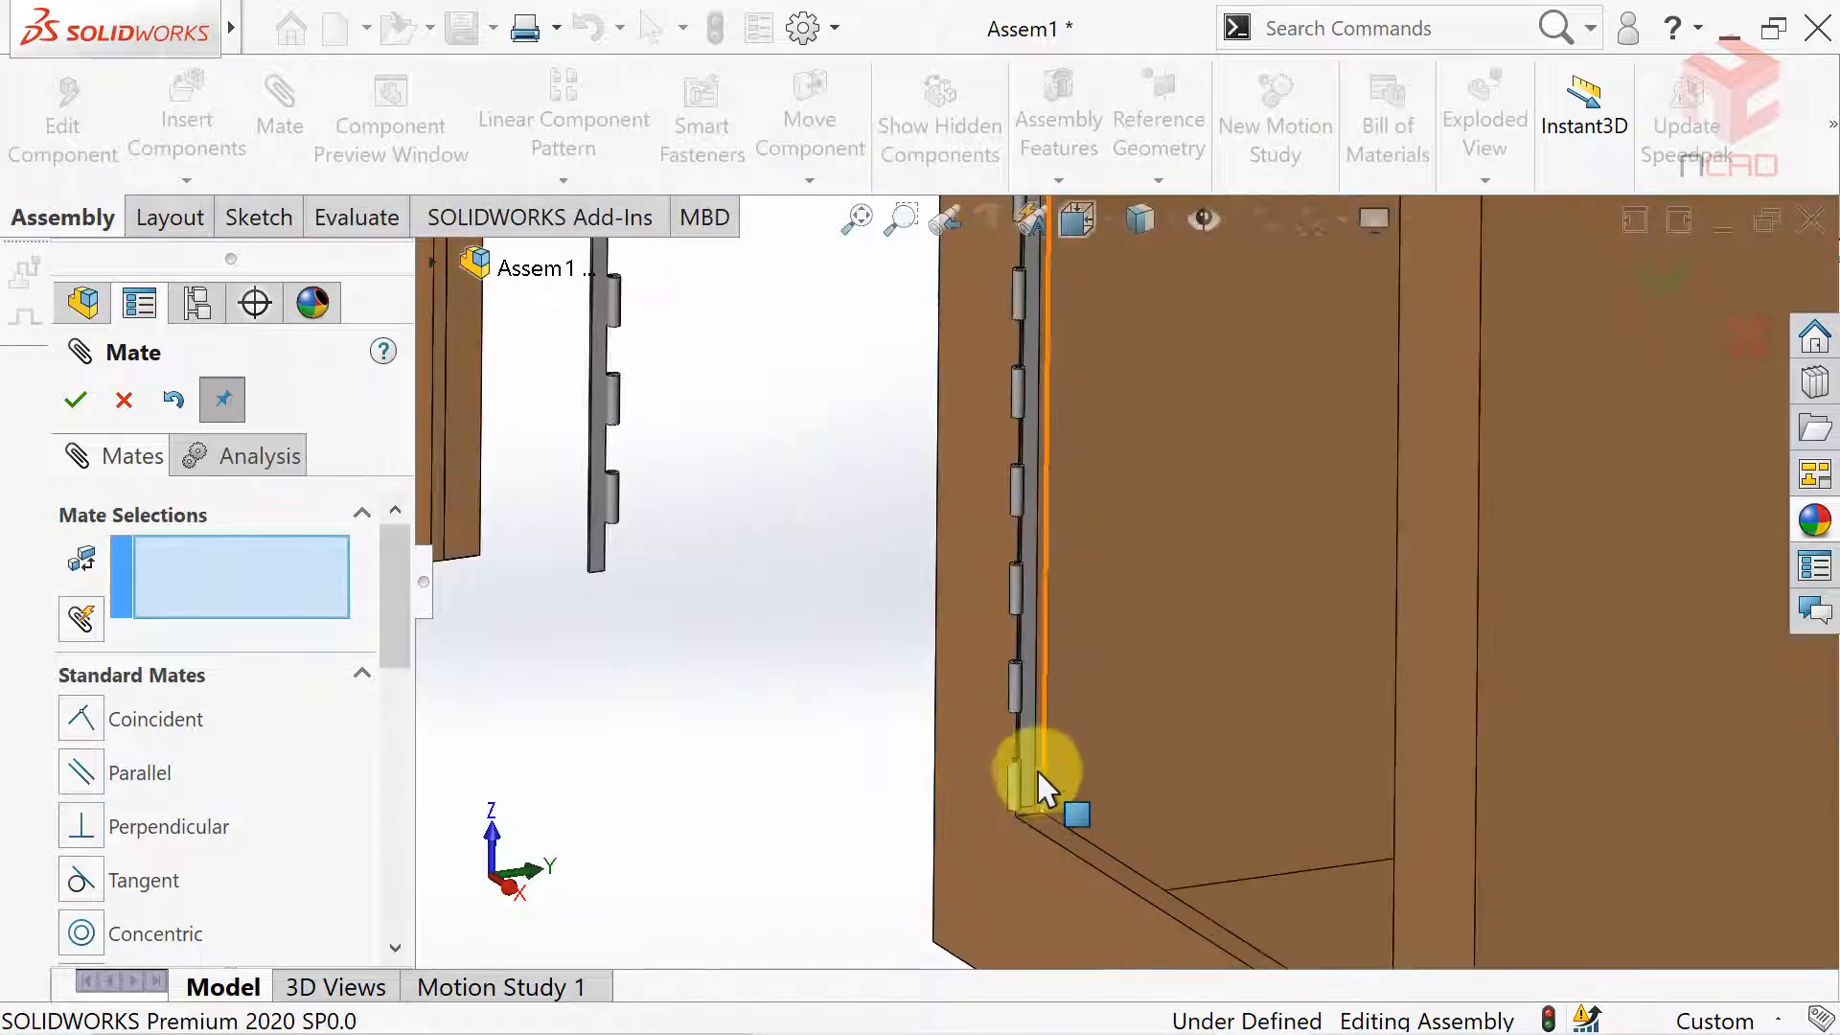
{"action": "left_click_drag", "start_coordinate": [968, 767], "coordinate": [708, 849]}
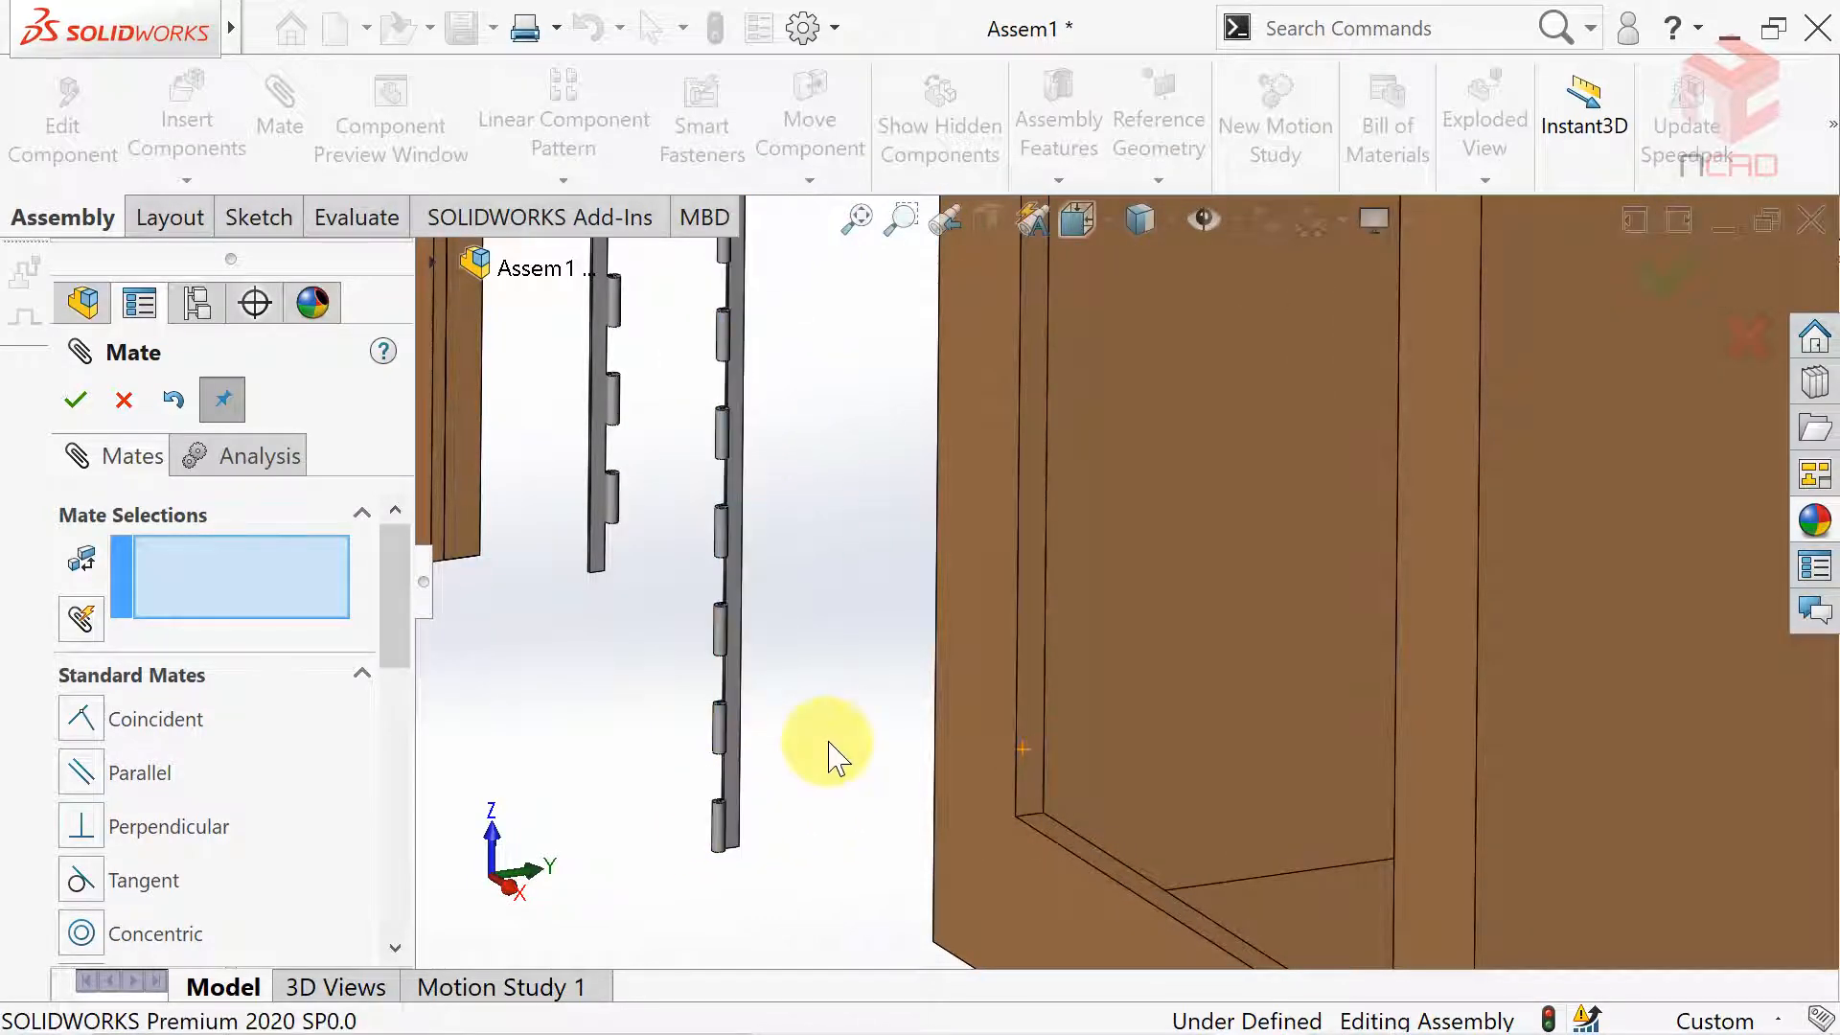
Measure the short edge across the frame thickness at the lower corner of the cabinet's door opening.
{"action": "left_click", "coordinate": [374, 228]}
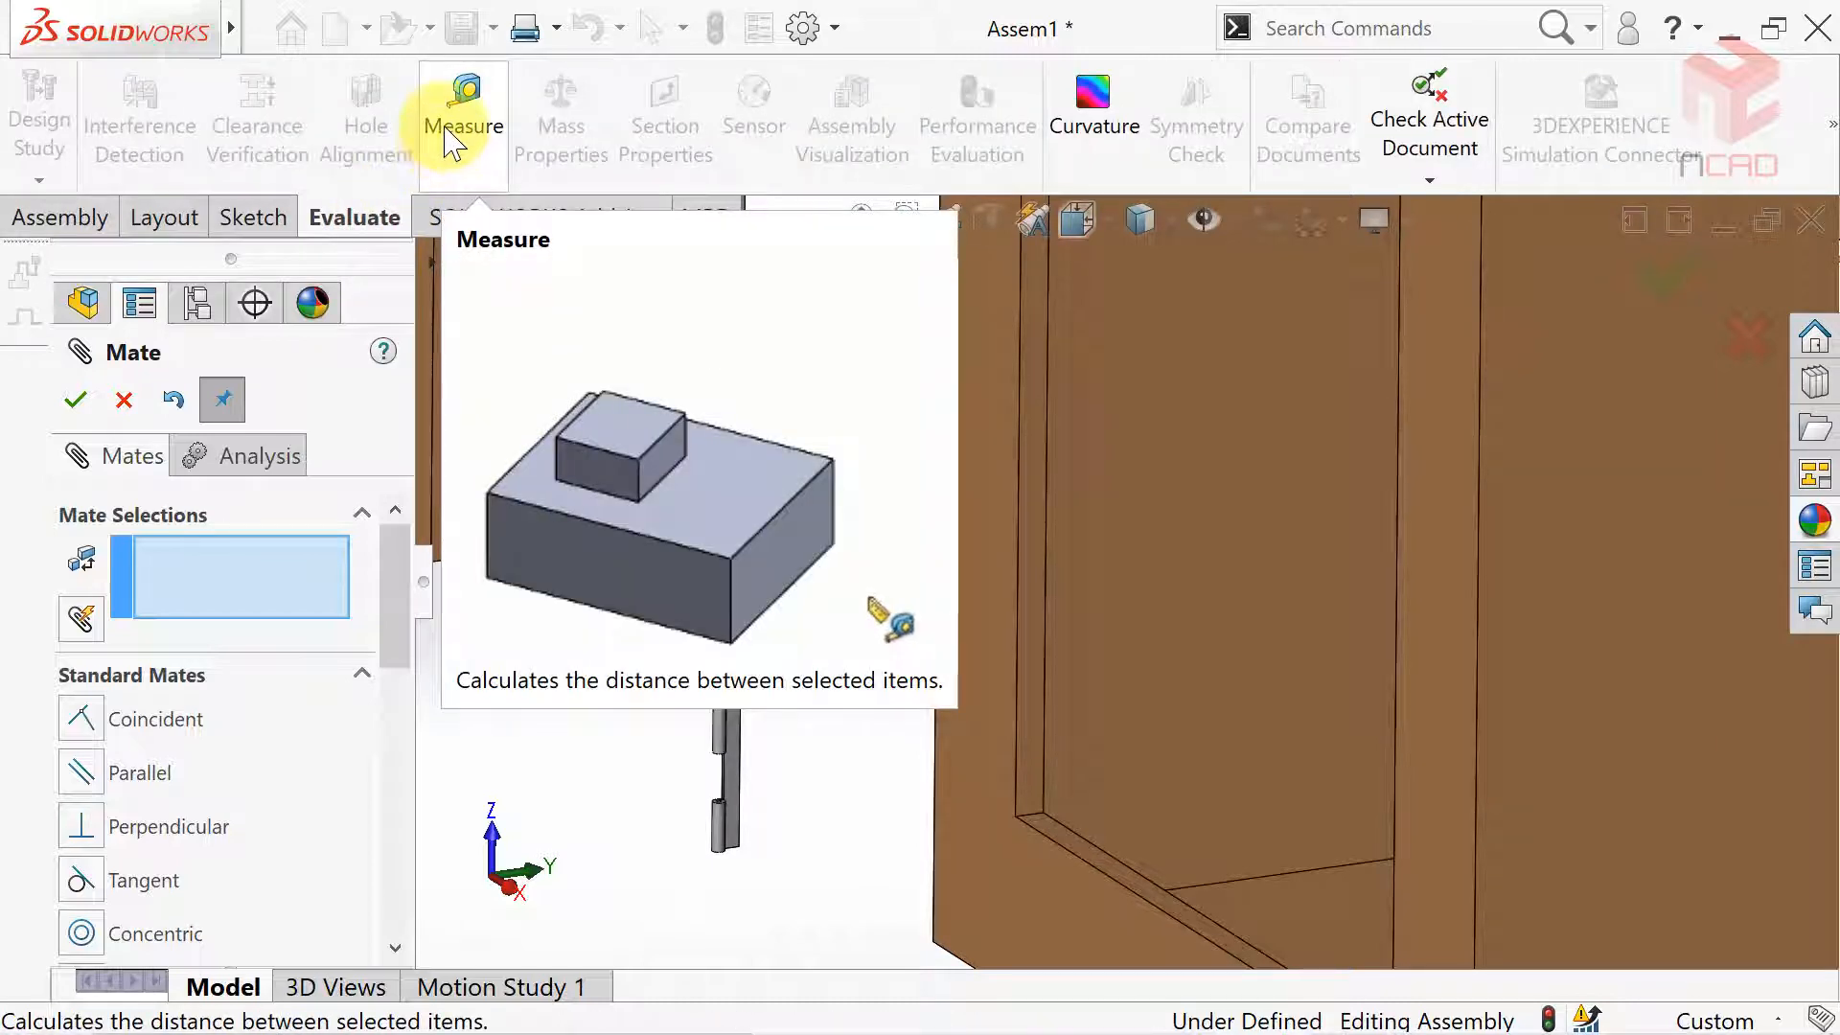
{"action": "left_click", "coordinate": [451, 144]}
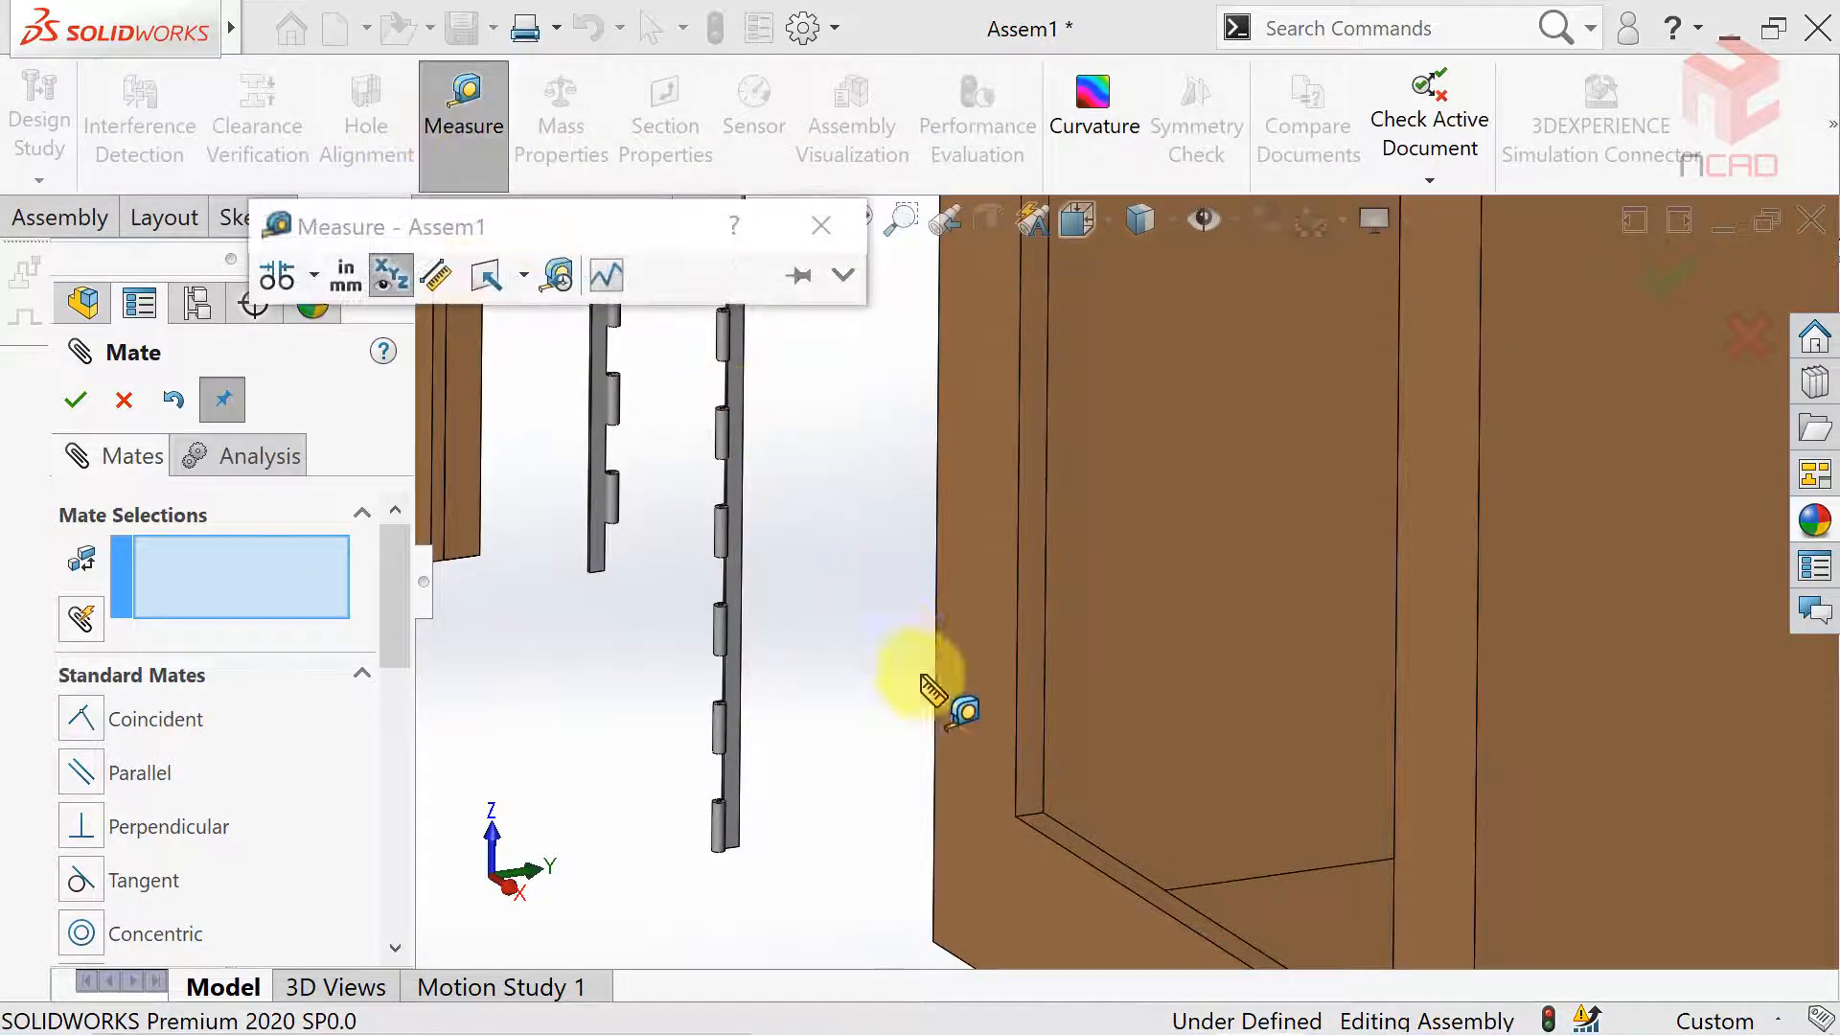
{"action": "scroll", "coordinate": [1083, 824], "scroll_direction": "down", "scroll_amount": 4}
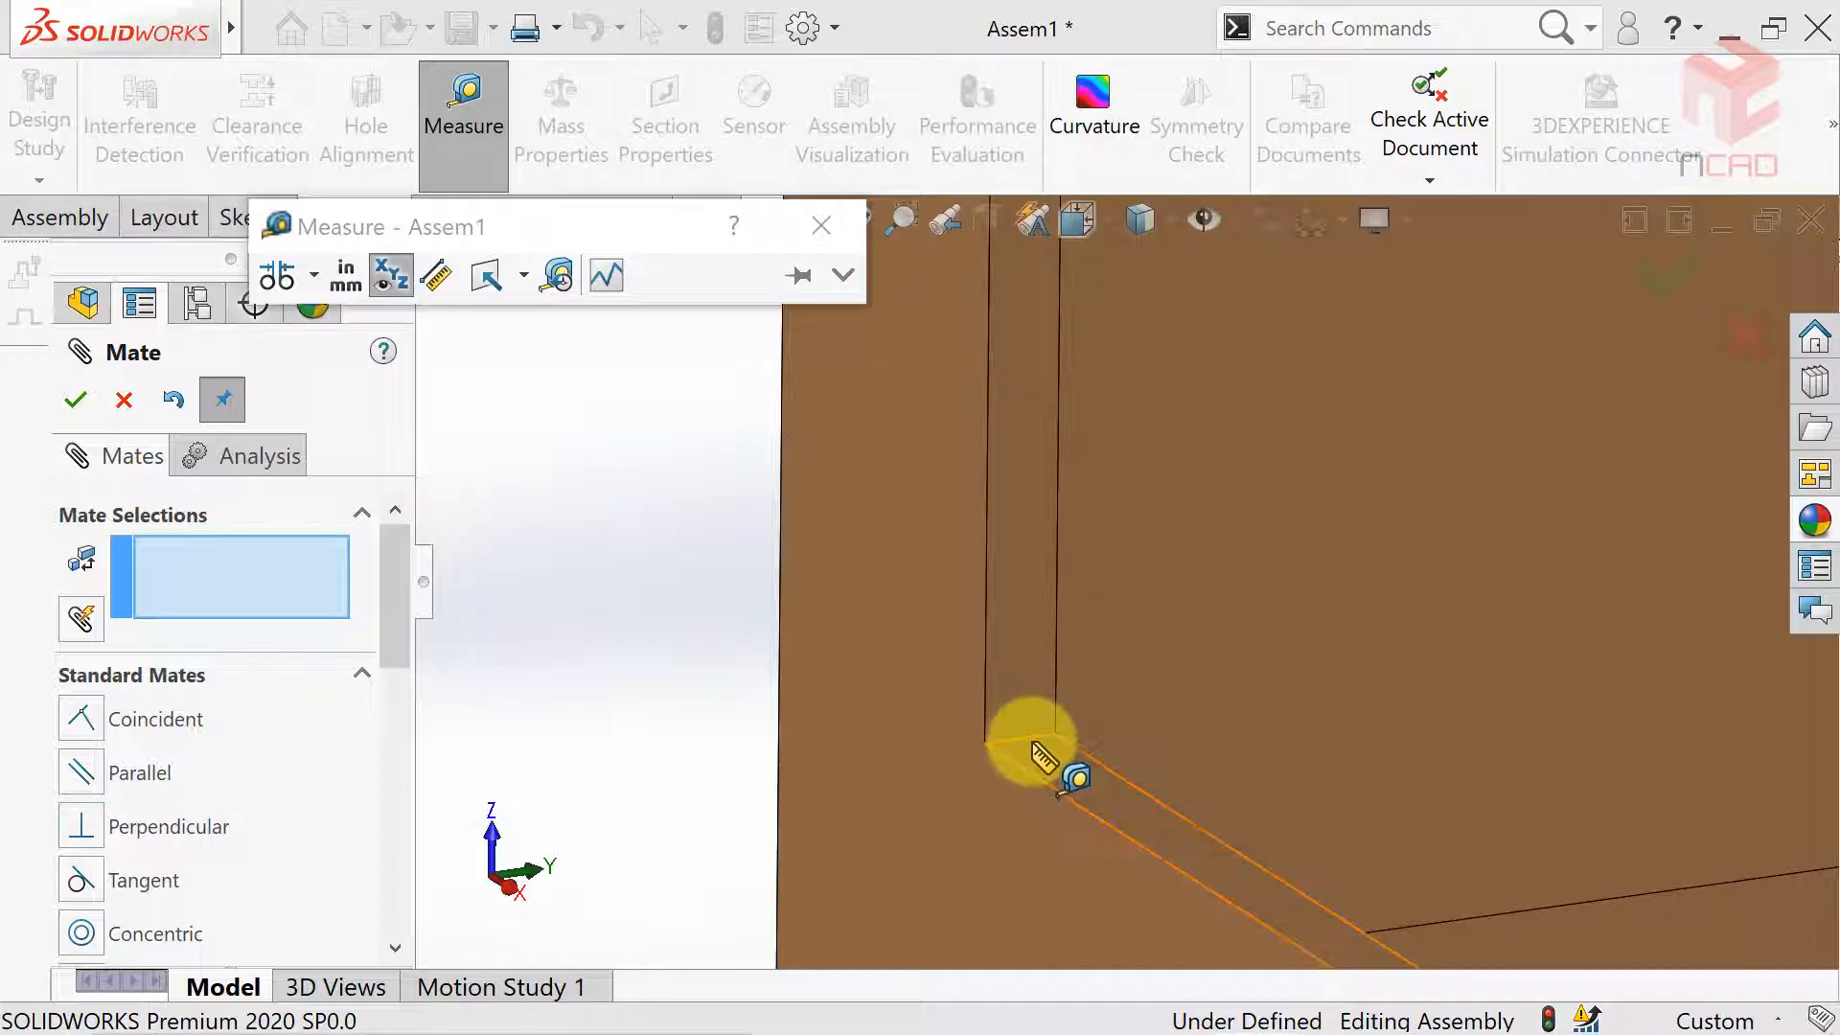
{"action": "left_click", "coordinate": [1031, 739]}
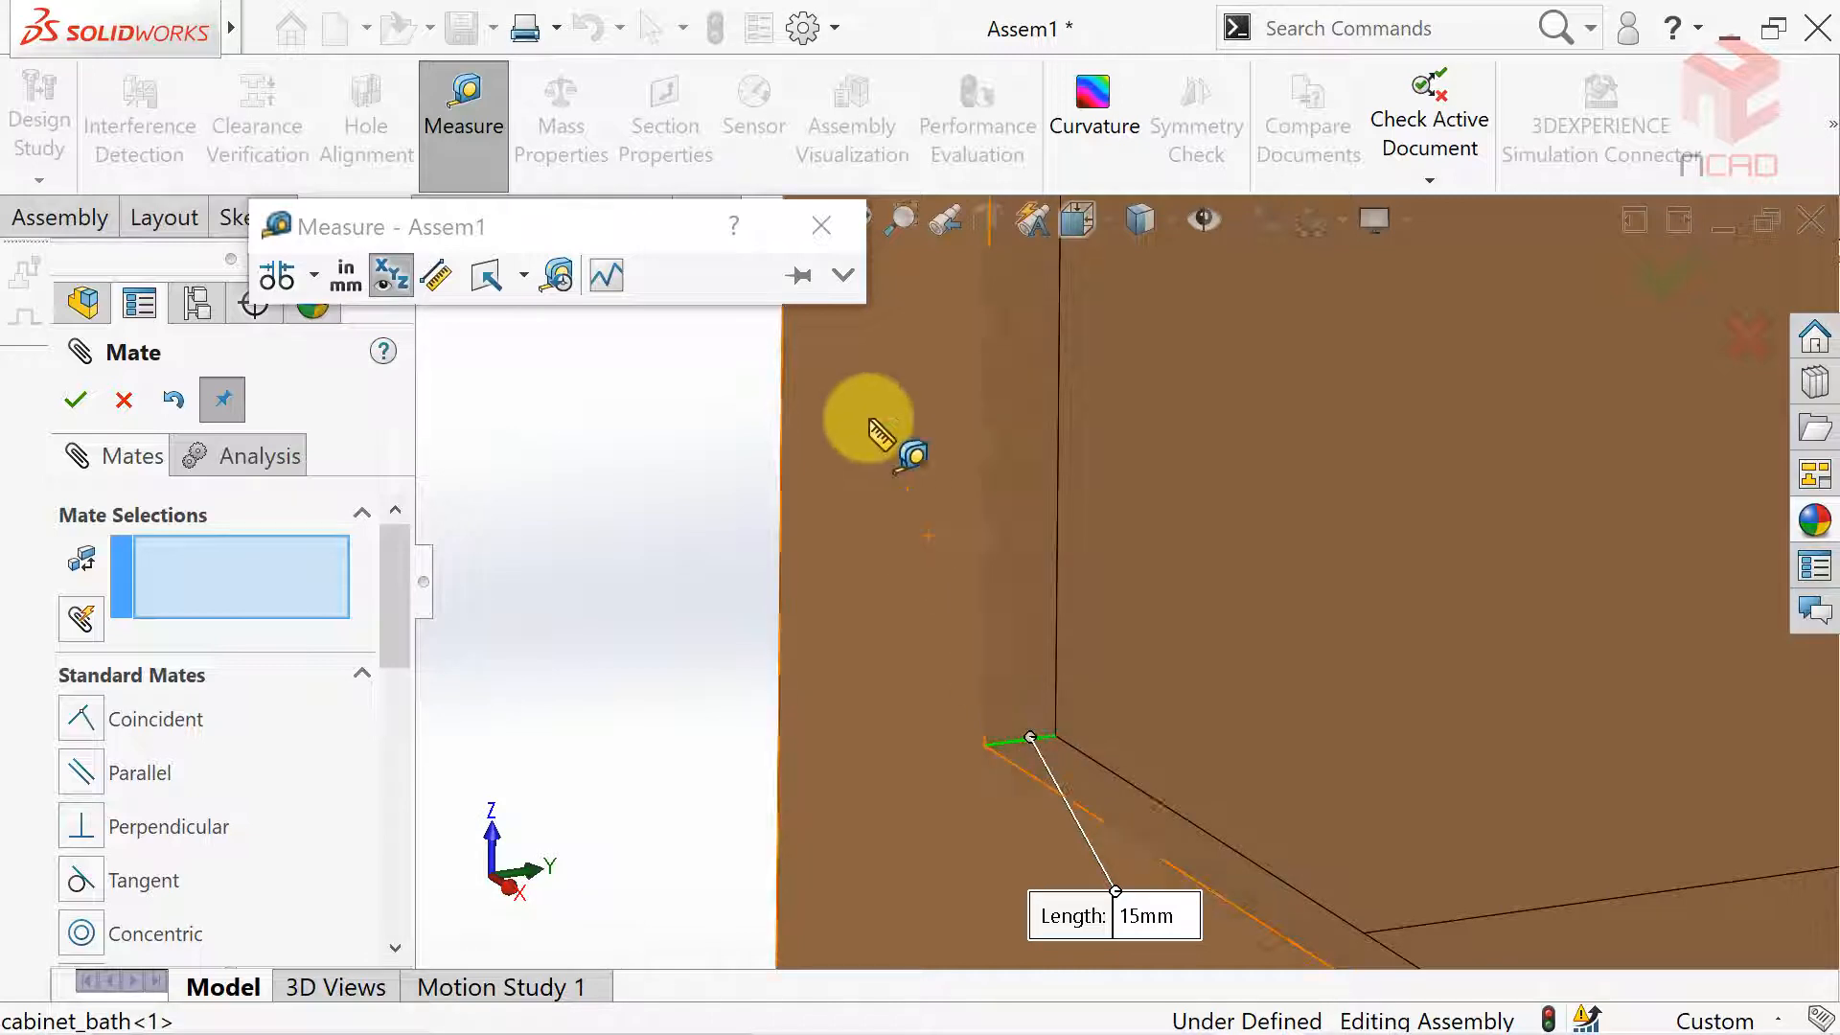
{"action": "left_click", "coordinate": [821, 226]}
Measure the leaf width of hinge_2, from the narrow face between its knuckles to the opposite long edge.
{"action": "scroll", "coordinate": [721, 624], "scroll_direction": "up", "scroll_amount": 3}
{"action": "scroll", "coordinate": [729, 632], "scroll_direction": "down", "scroll_amount": 2}
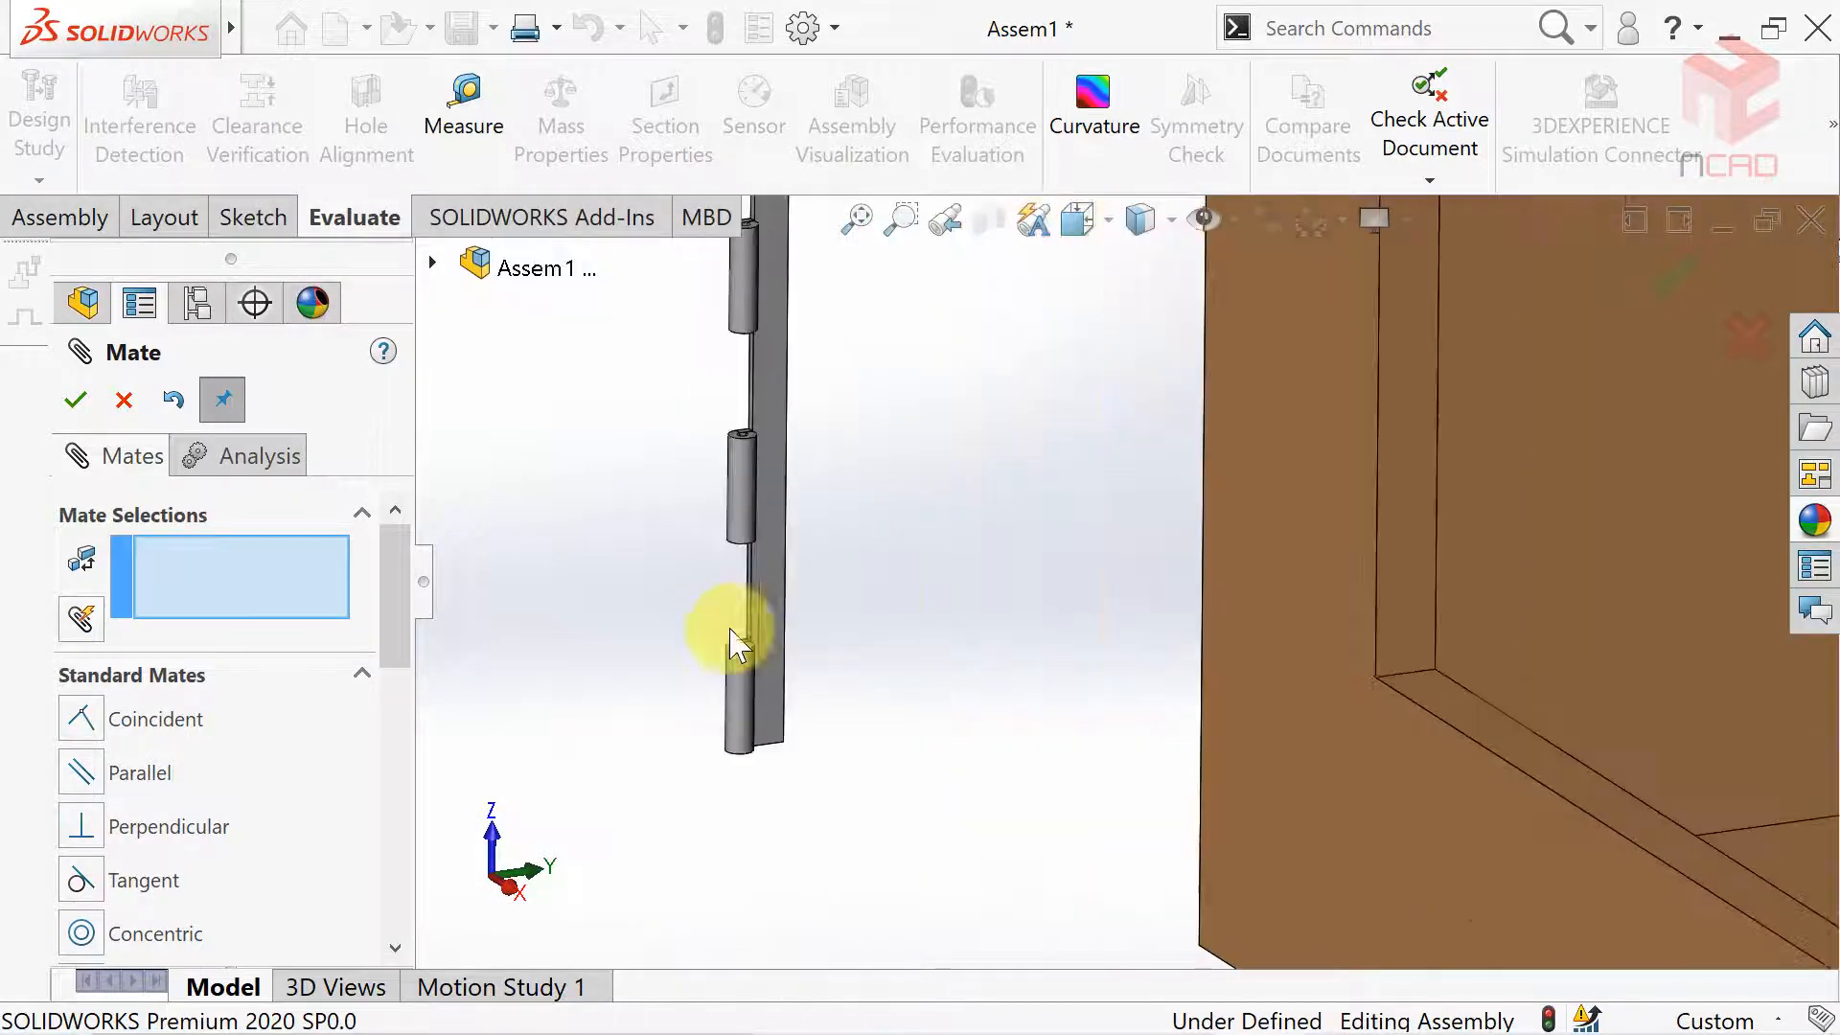
{"action": "scroll", "coordinate": [875, 608], "scroll_direction": "down", "scroll_amount": 2}
{"action": "left_click", "coordinate": [472, 130]}
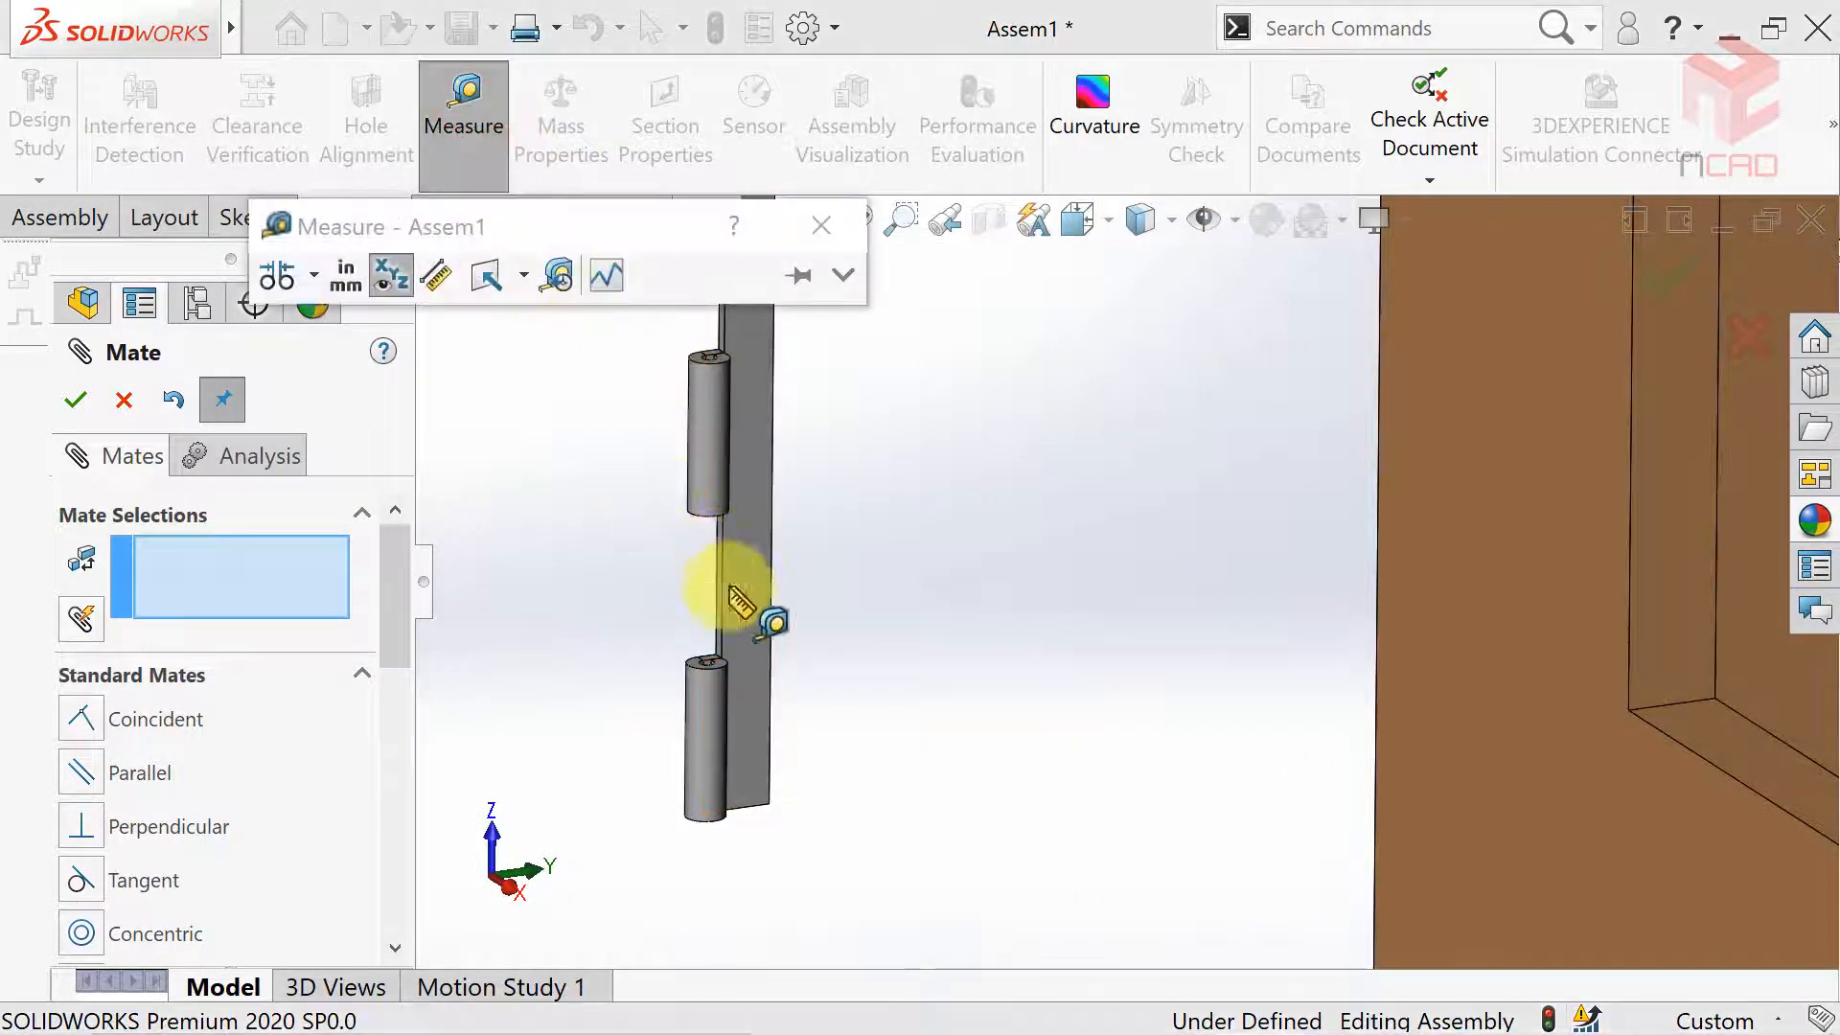
{"action": "scroll", "coordinate": [853, 606], "scroll_direction": "down", "scroll_amount": 3}
{"action": "left_click", "coordinate": [870, 625]}
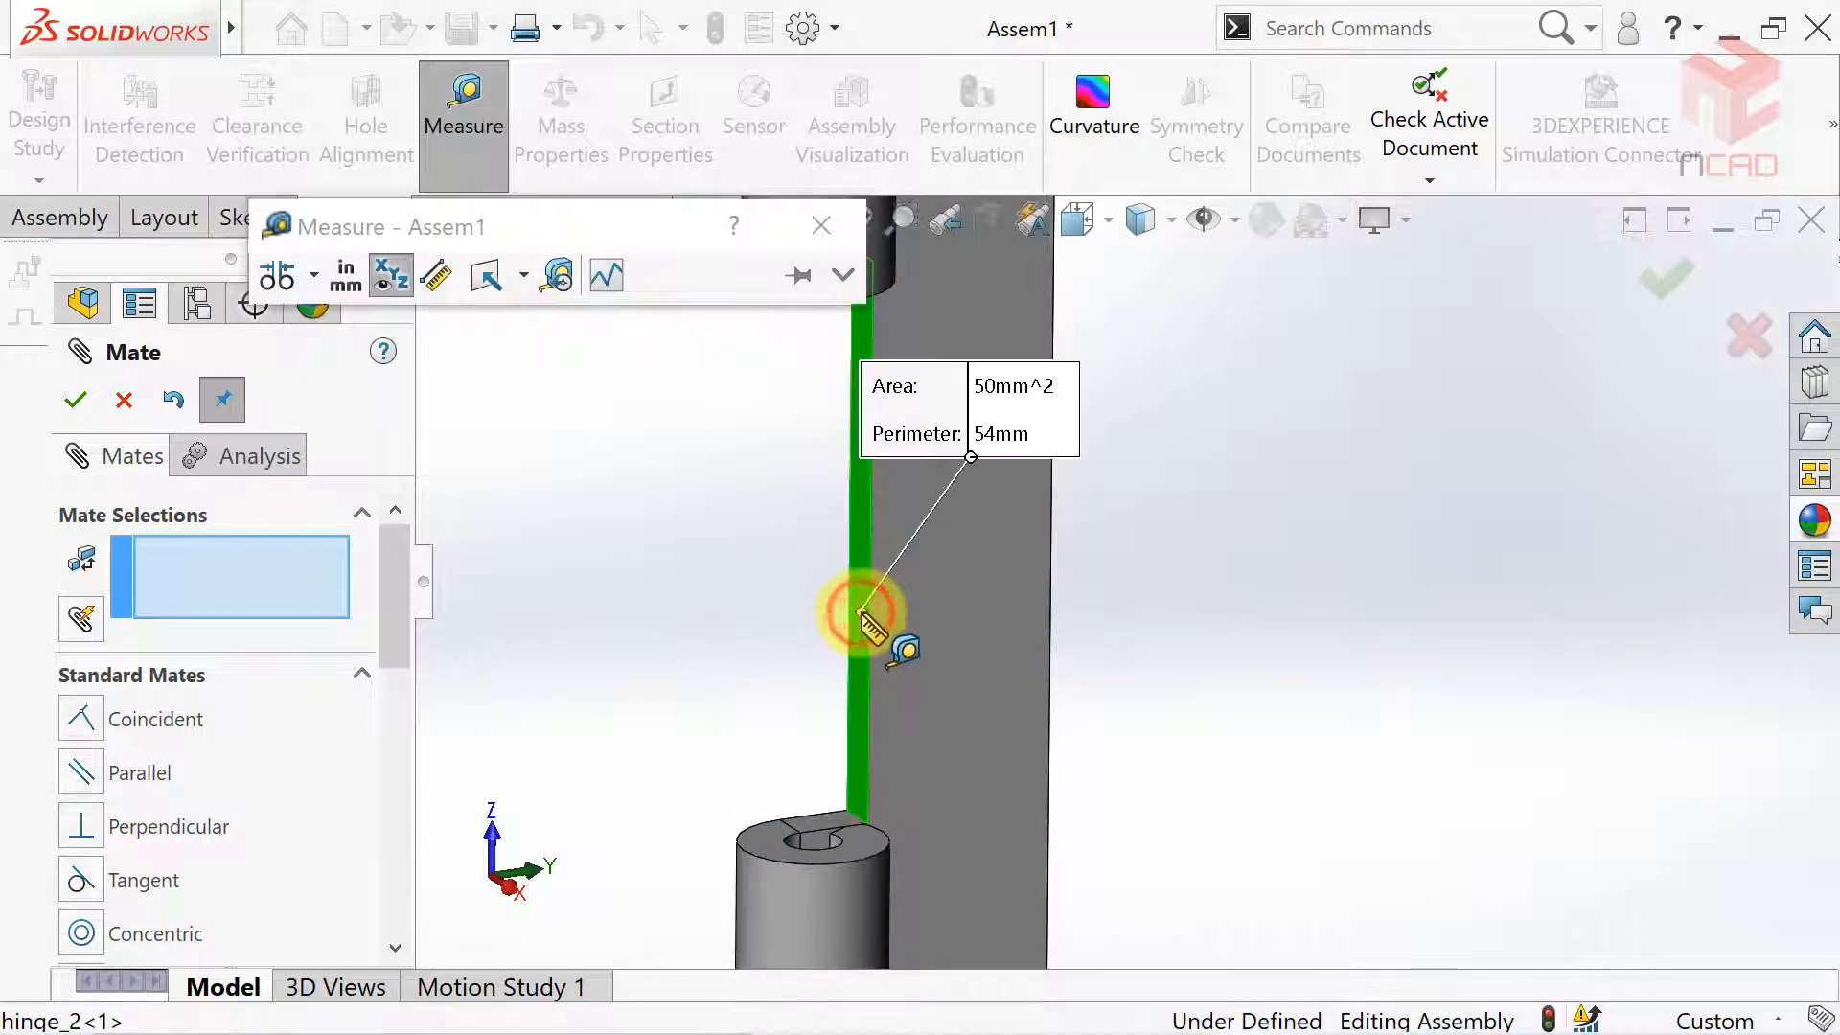
{"action": "left_click", "coordinate": [1052, 656]}
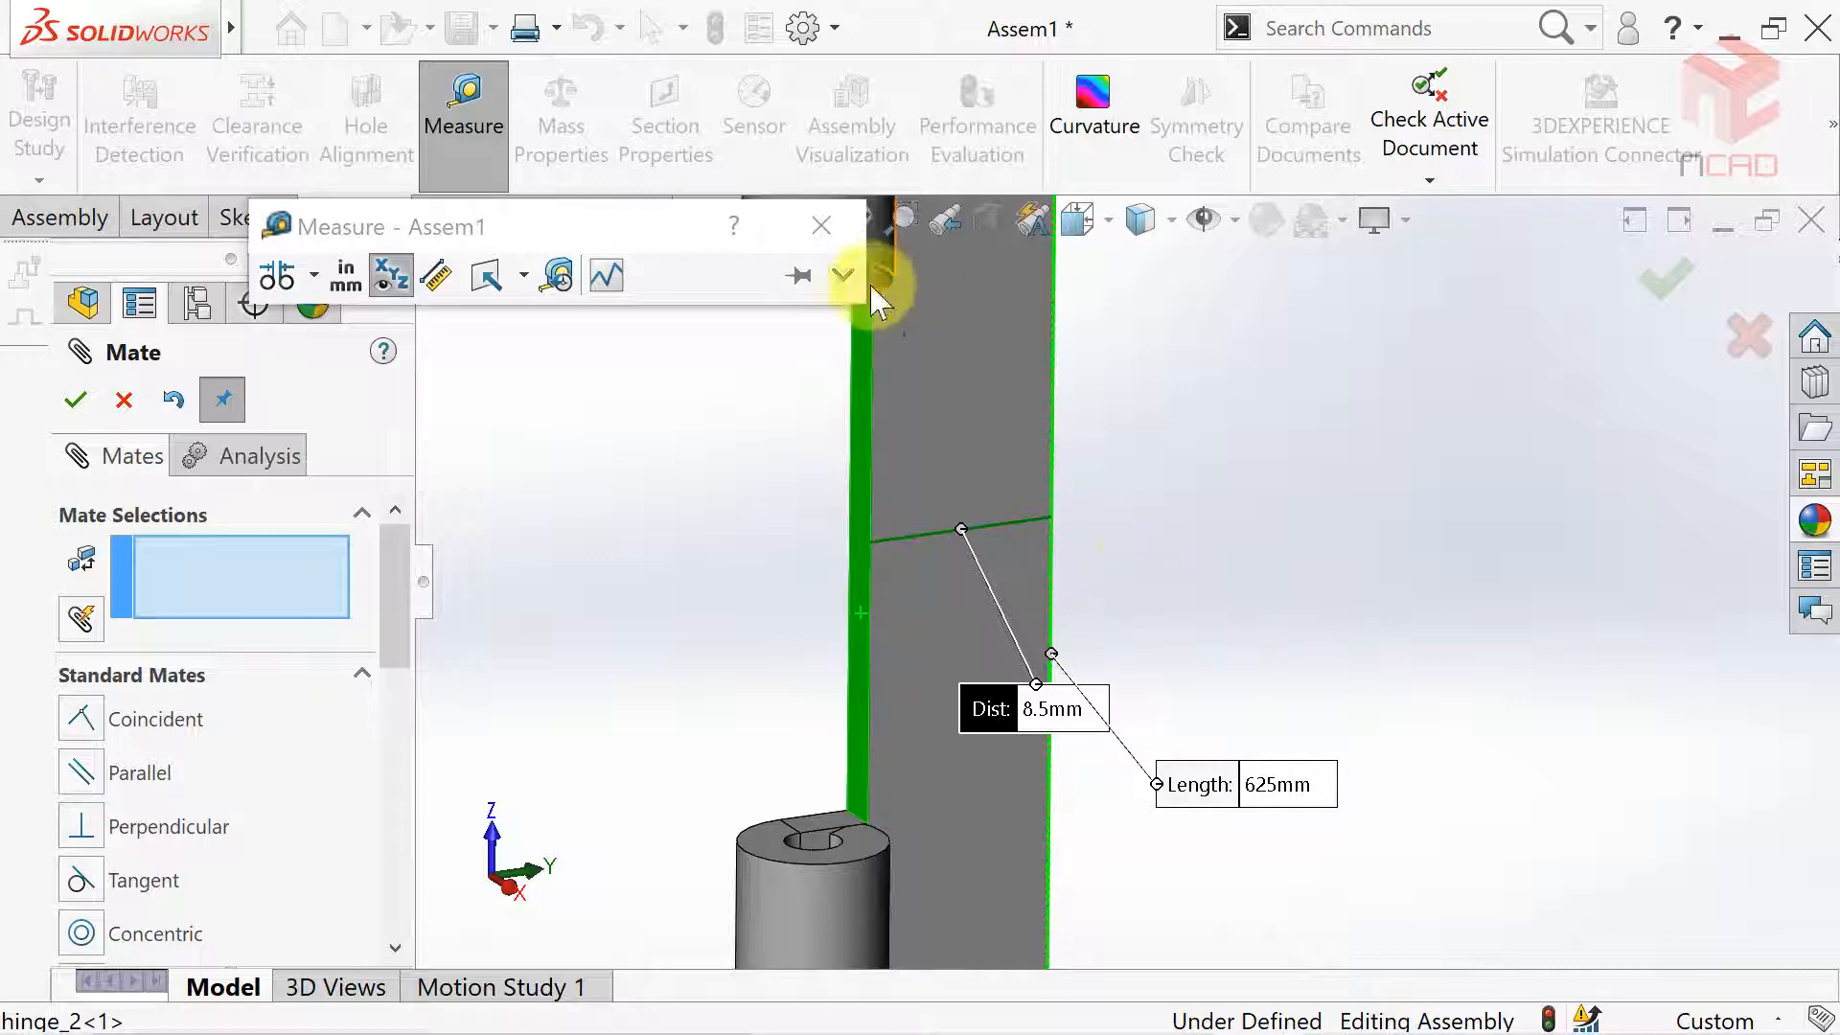
{"action": "left_click", "coordinate": [821, 226]}
Add a 6.5 mm distance mate between hinge_2's narrow long side face and the inner vertical edge of the cabinet's door opening.
{"action": "scroll", "coordinate": [751, 616], "scroll_direction": "up", "scroll_amount": 5}
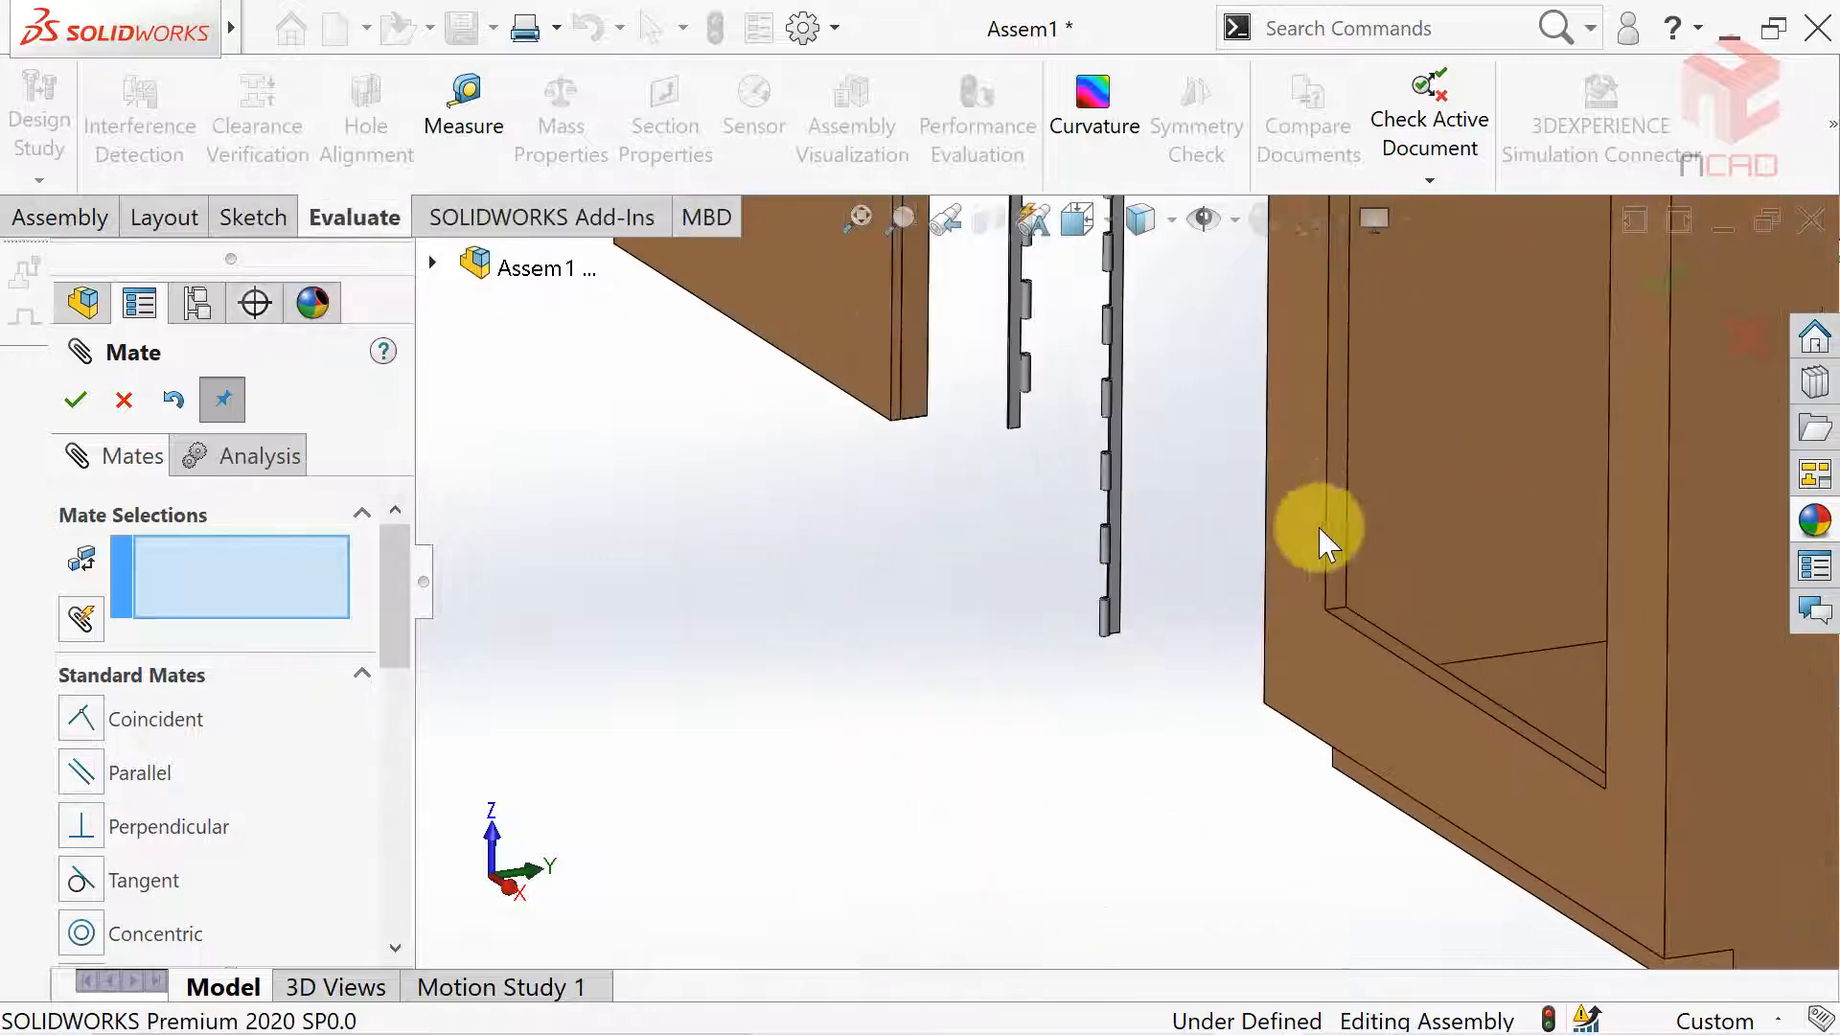
{"action": "middle_click_drag", "start_coordinate": [1321, 543], "coordinate": [805, 767]}
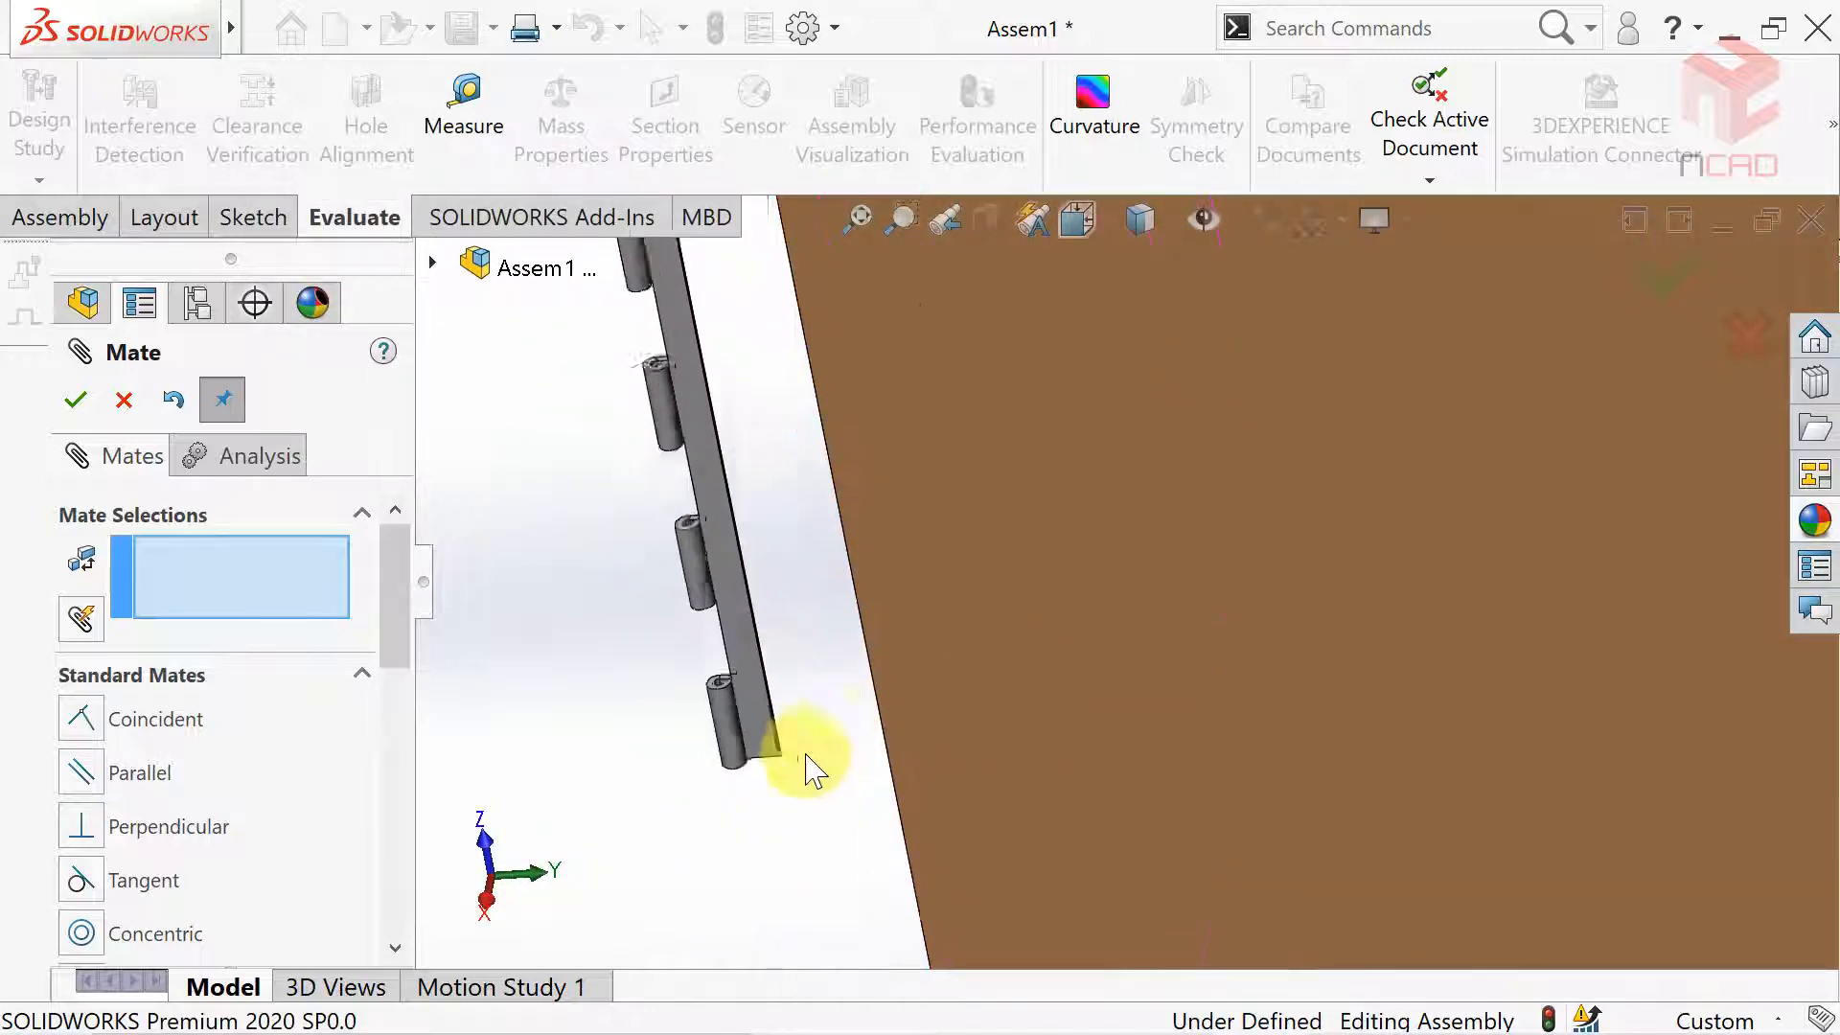
{"action": "scroll", "coordinate": [805, 767], "scroll_direction": "down", "scroll_amount": 8}
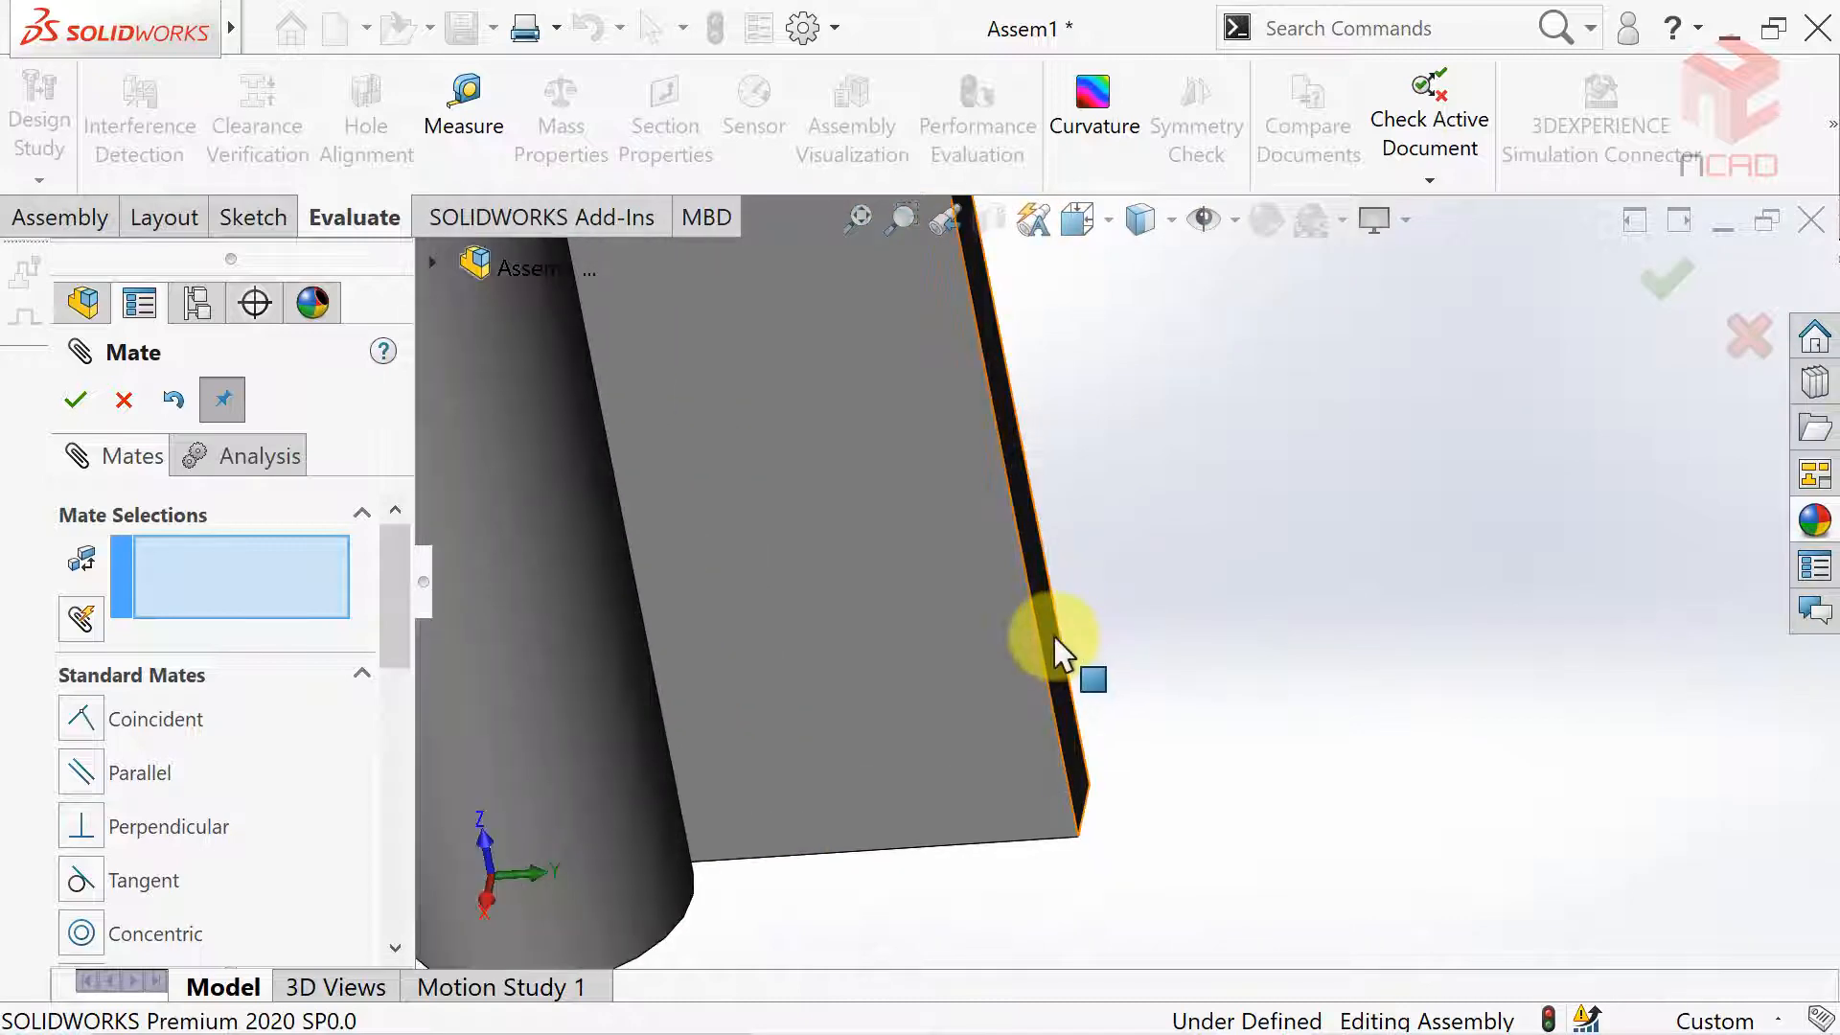
{"action": "left_click", "coordinate": [1054, 647]}
{"action": "middle_click_drag", "start_coordinate": [1026, 686], "coordinate": [1129, 692]}
{"action": "scroll", "coordinate": [1121, 685], "scroll_direction": "up", "scroll_amount": 2}
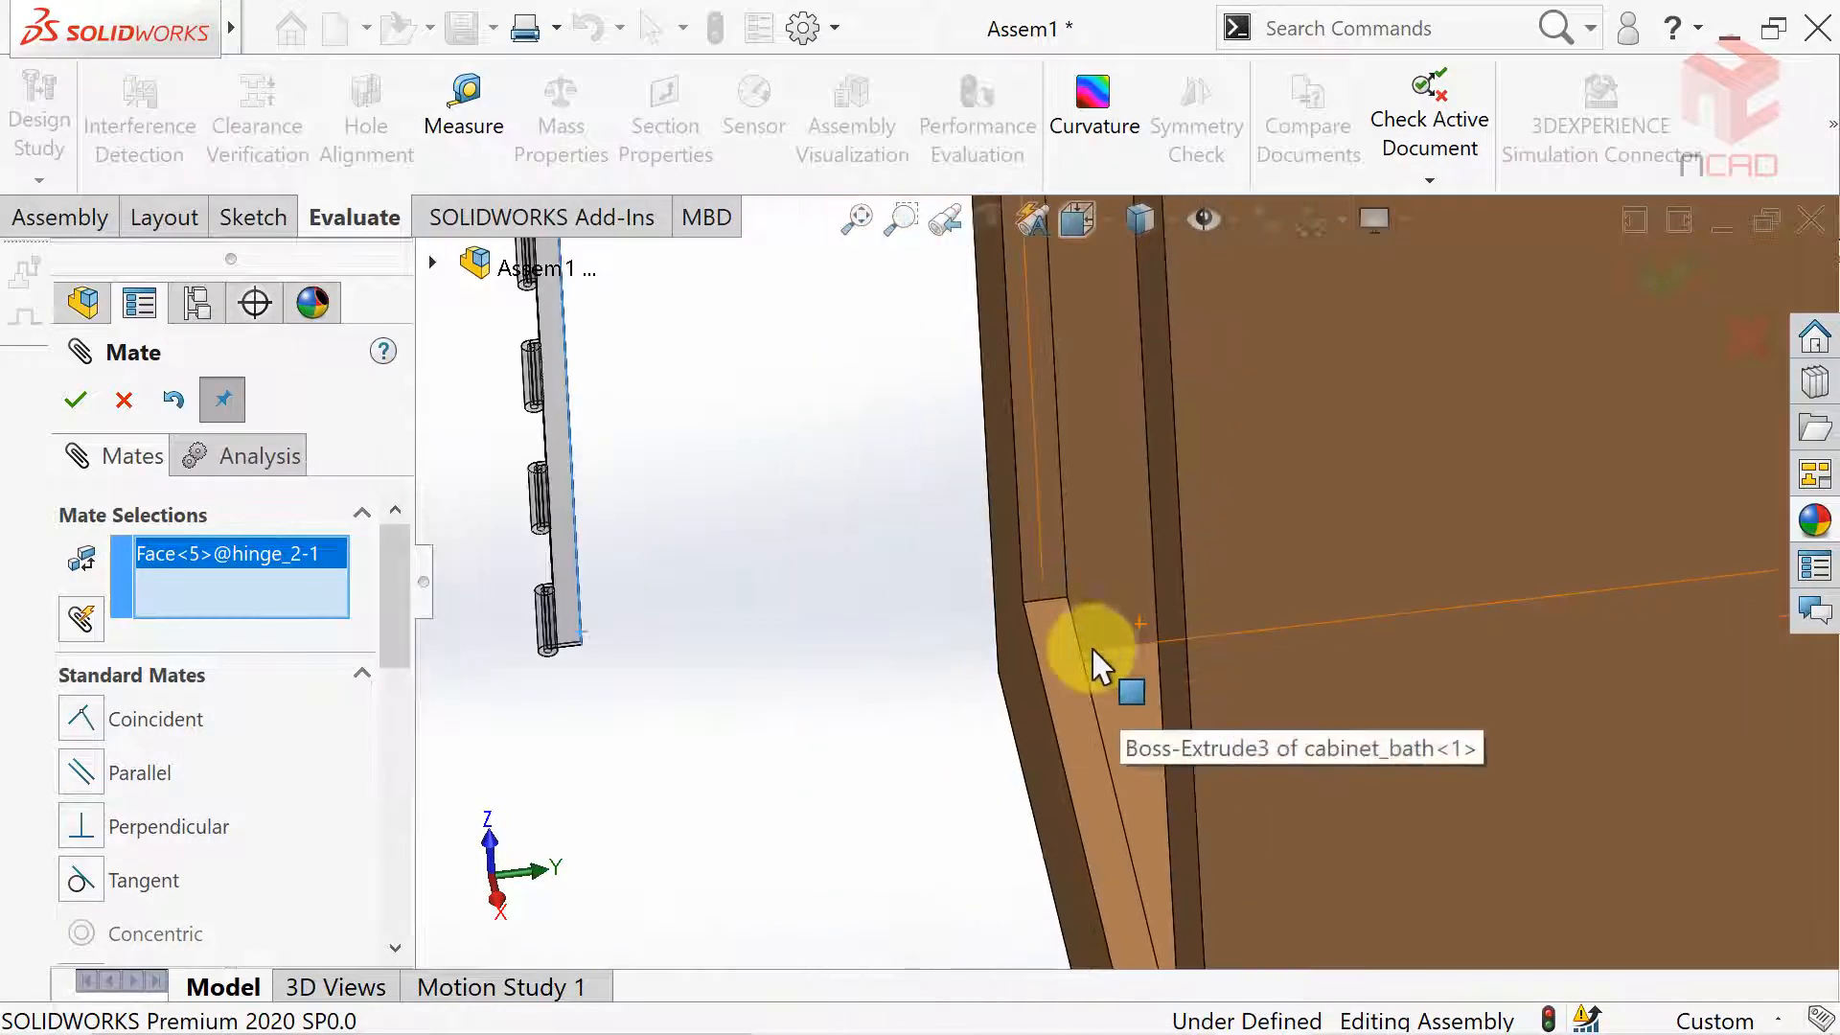
{"action": "left_click", "coordinate": [1069, 556]}
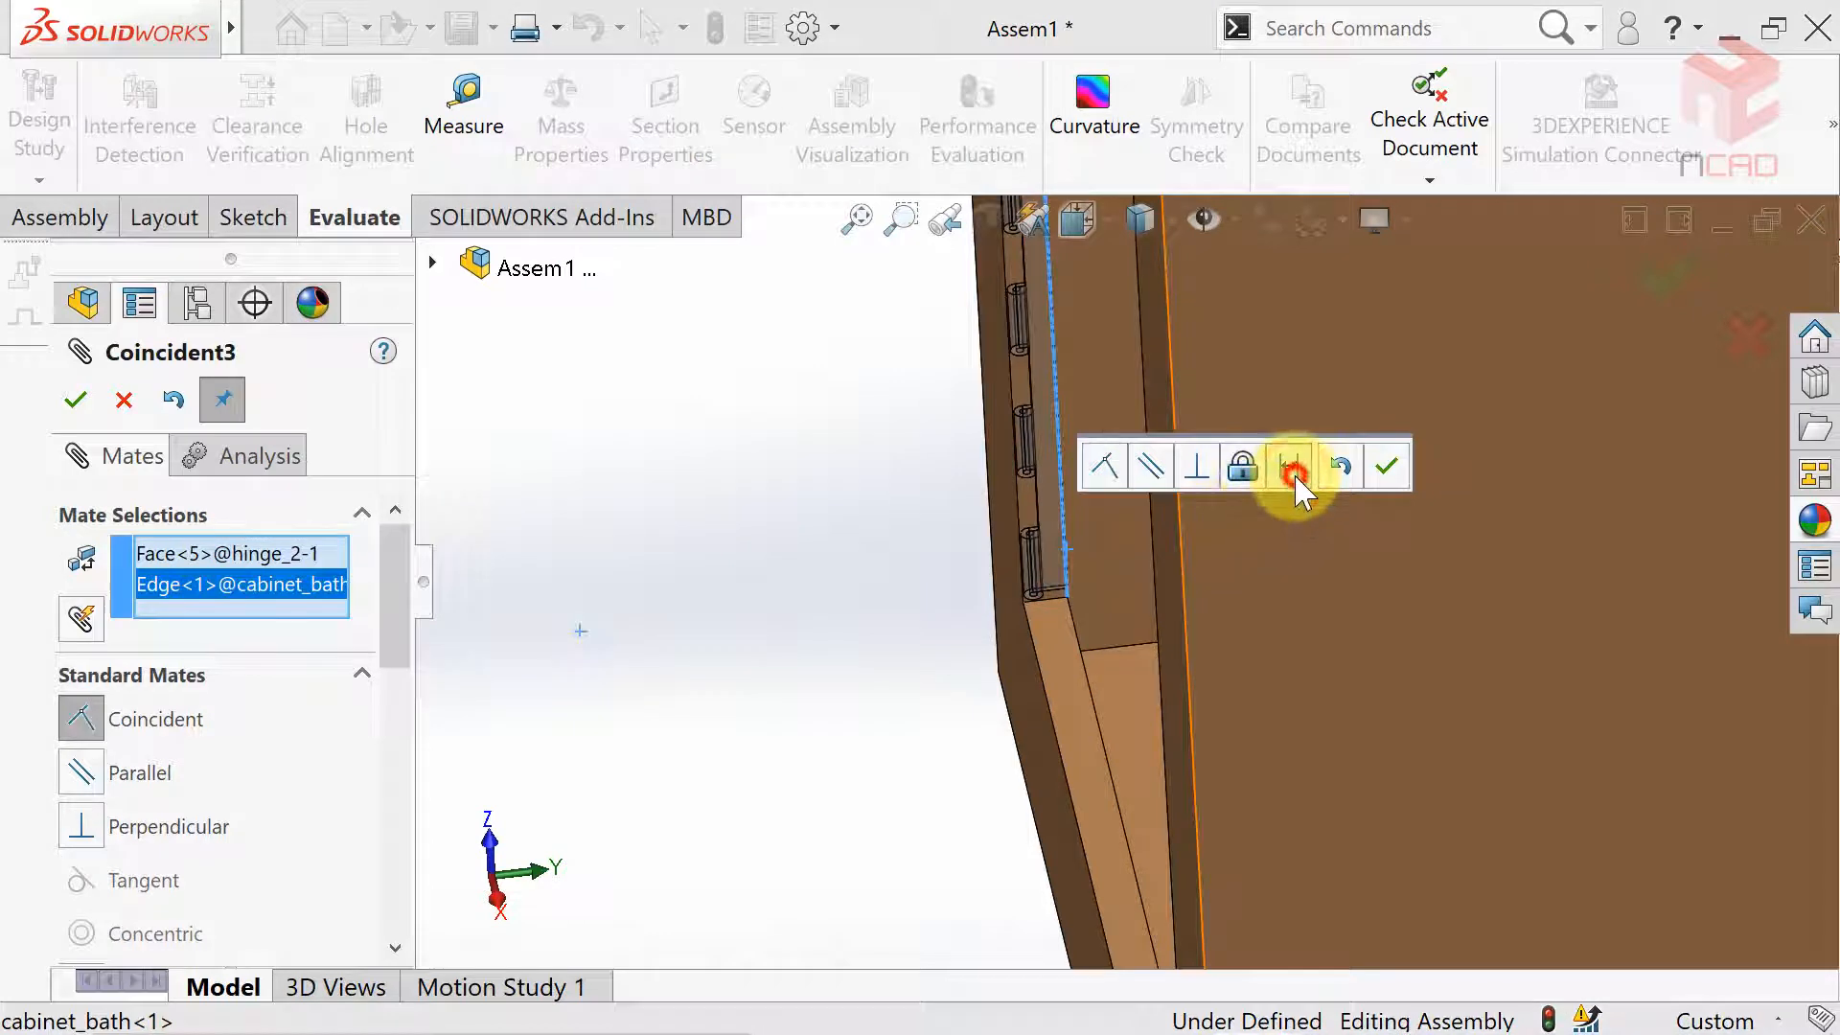
{"action": "left_click", "coordinate": [1292, 470]}
{"action": "type", "text": "6."}
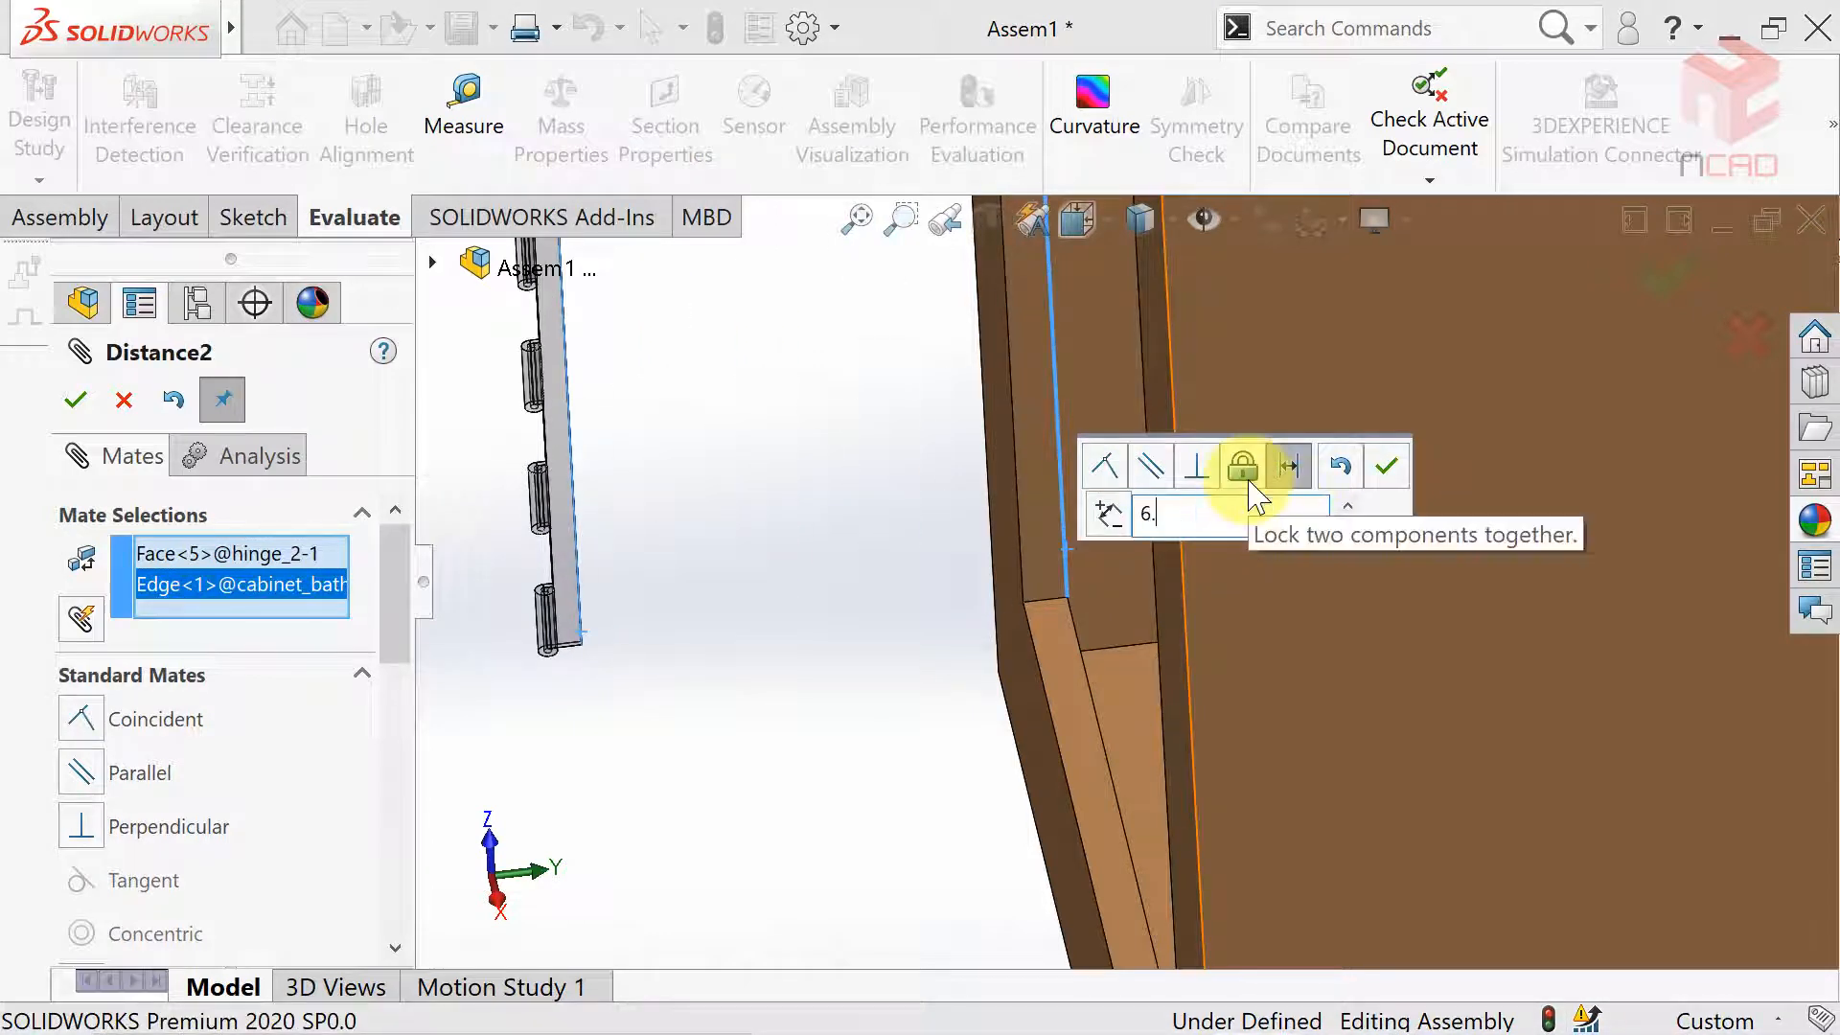
{"action": "type", "text": "5"}
{"action": "key", "text": "Return"}
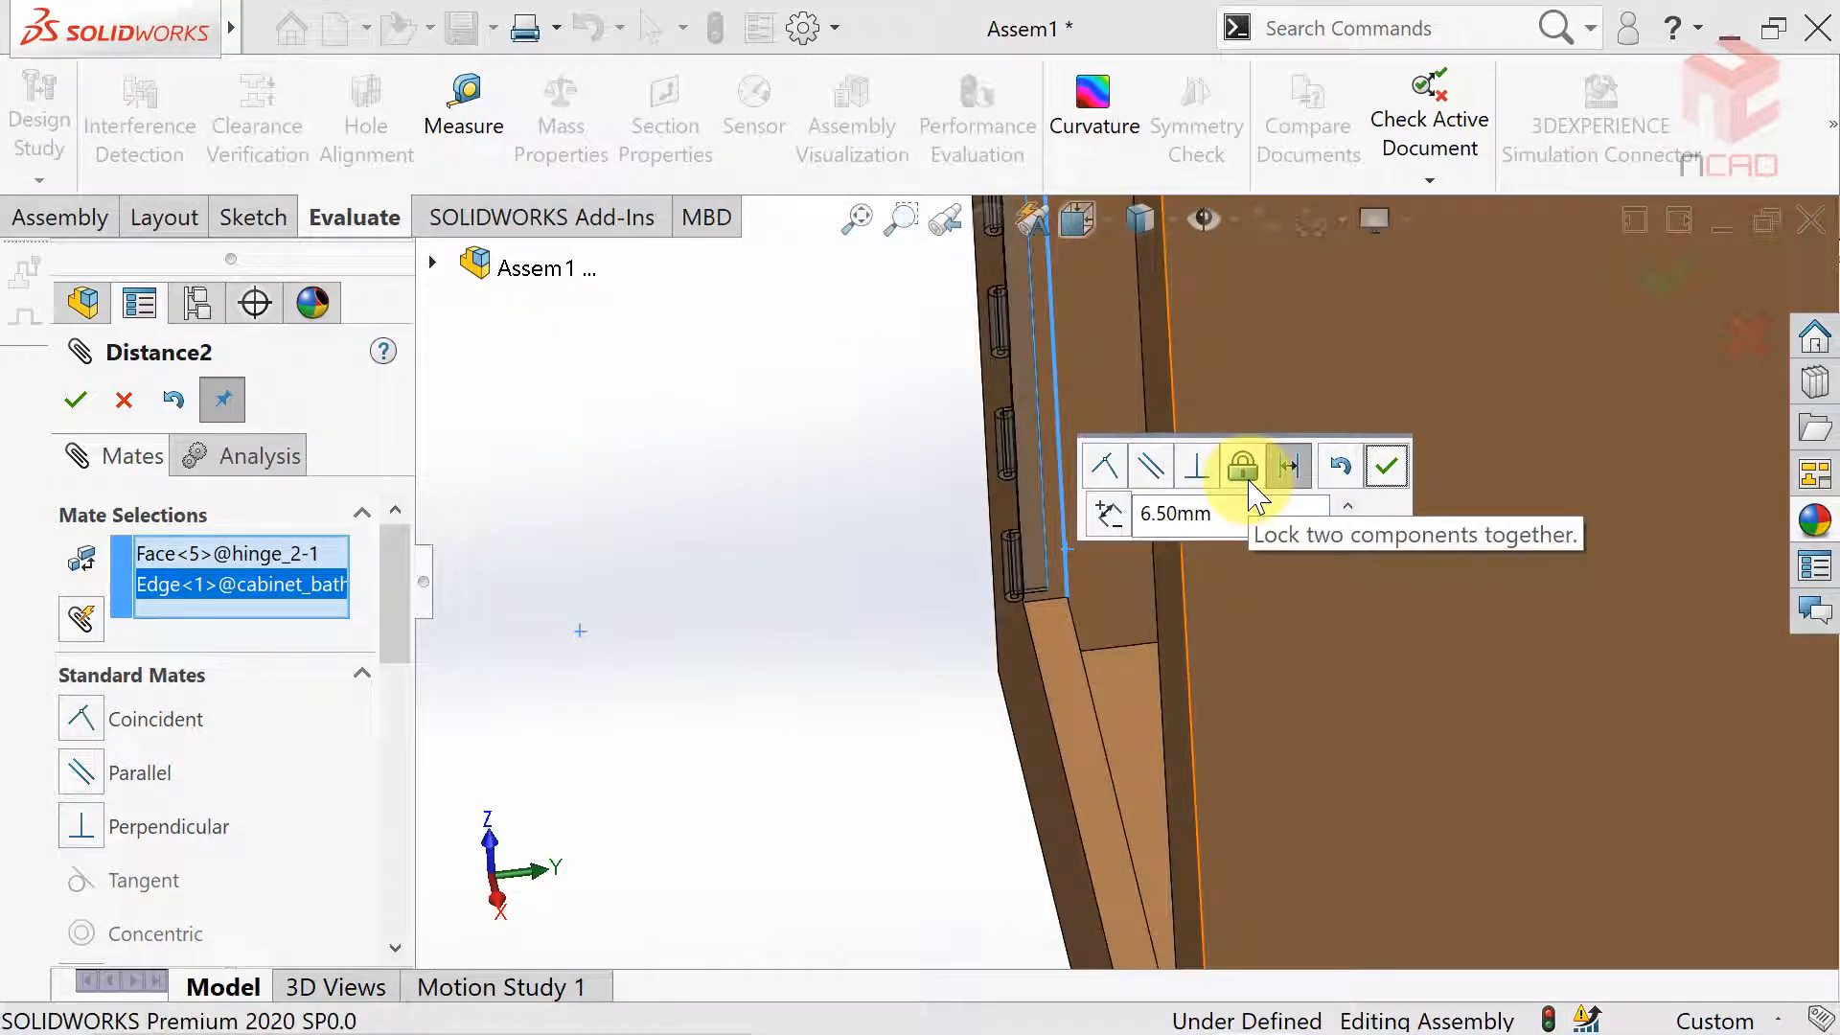
{"action": "left_click", "coordinate": [1383, 466]}
Add a concentric mate between the lowest knuckle of hinge_1 and the lowest knuckle of hinge_2.
{"action": "scroll", "coordinate": [978, 678], "scroll_direction": "up", "scroll_amount": 5}
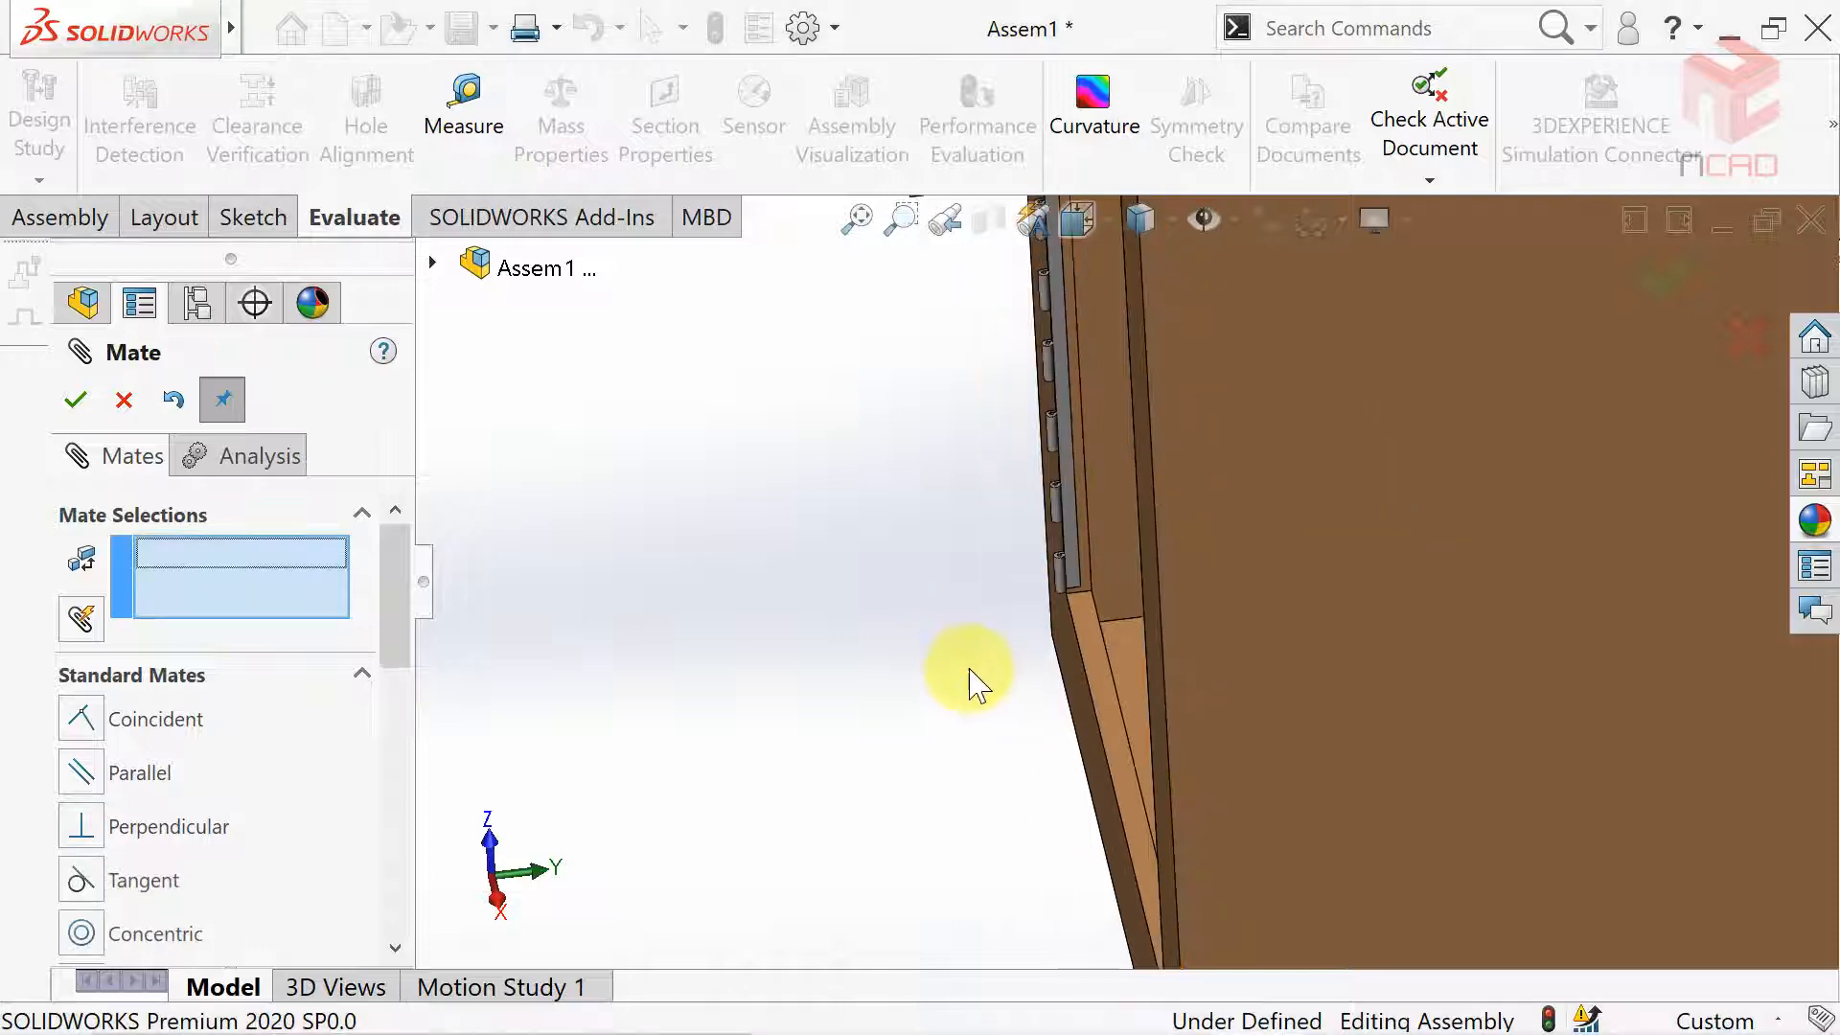
{"action": "scroll", "coordinate": [1098, 467], "scroll_direction": "down", "scroll_amount": 5}
{"action": "scroll", "coordinate": [1073, 476], "scroll_direction": "down", "scroll_amount": 2}
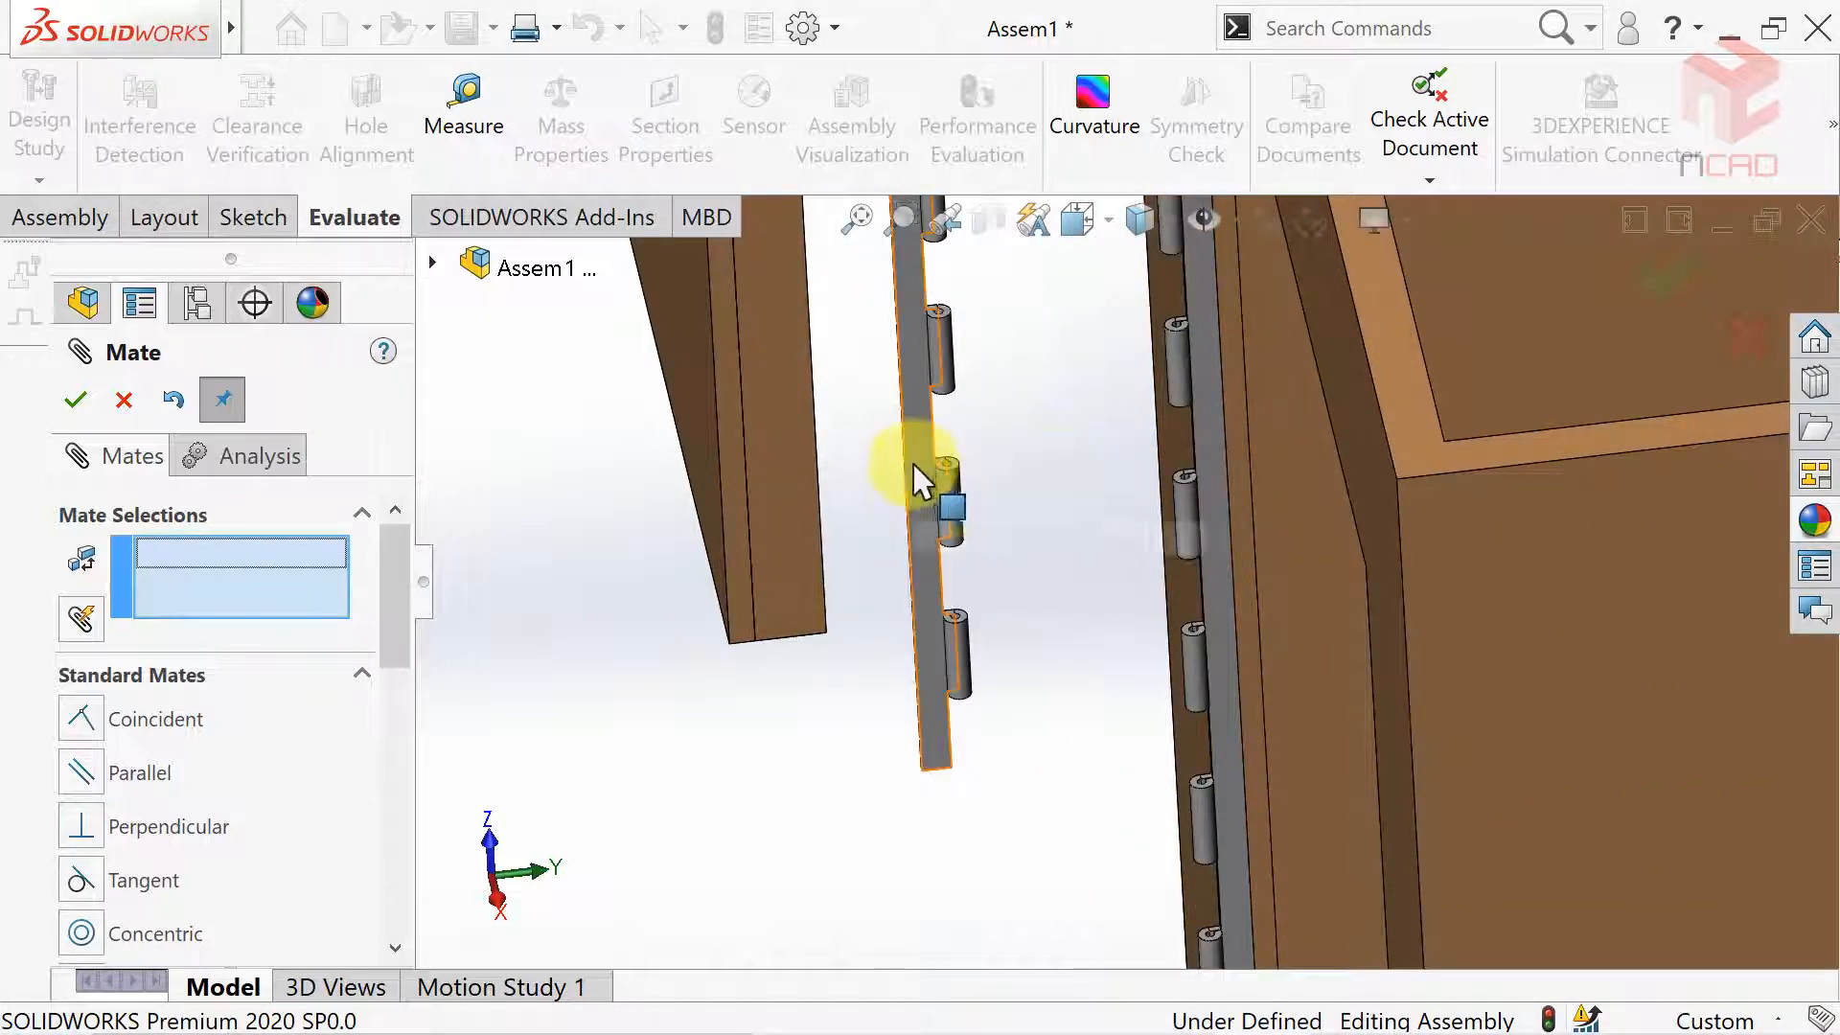
{"action": "left_click", "coordinate": [968, 674]}
{"action": "middle_click_drag", "start_coordinate": [1035, 739], "coordinate": [1191, 912]}
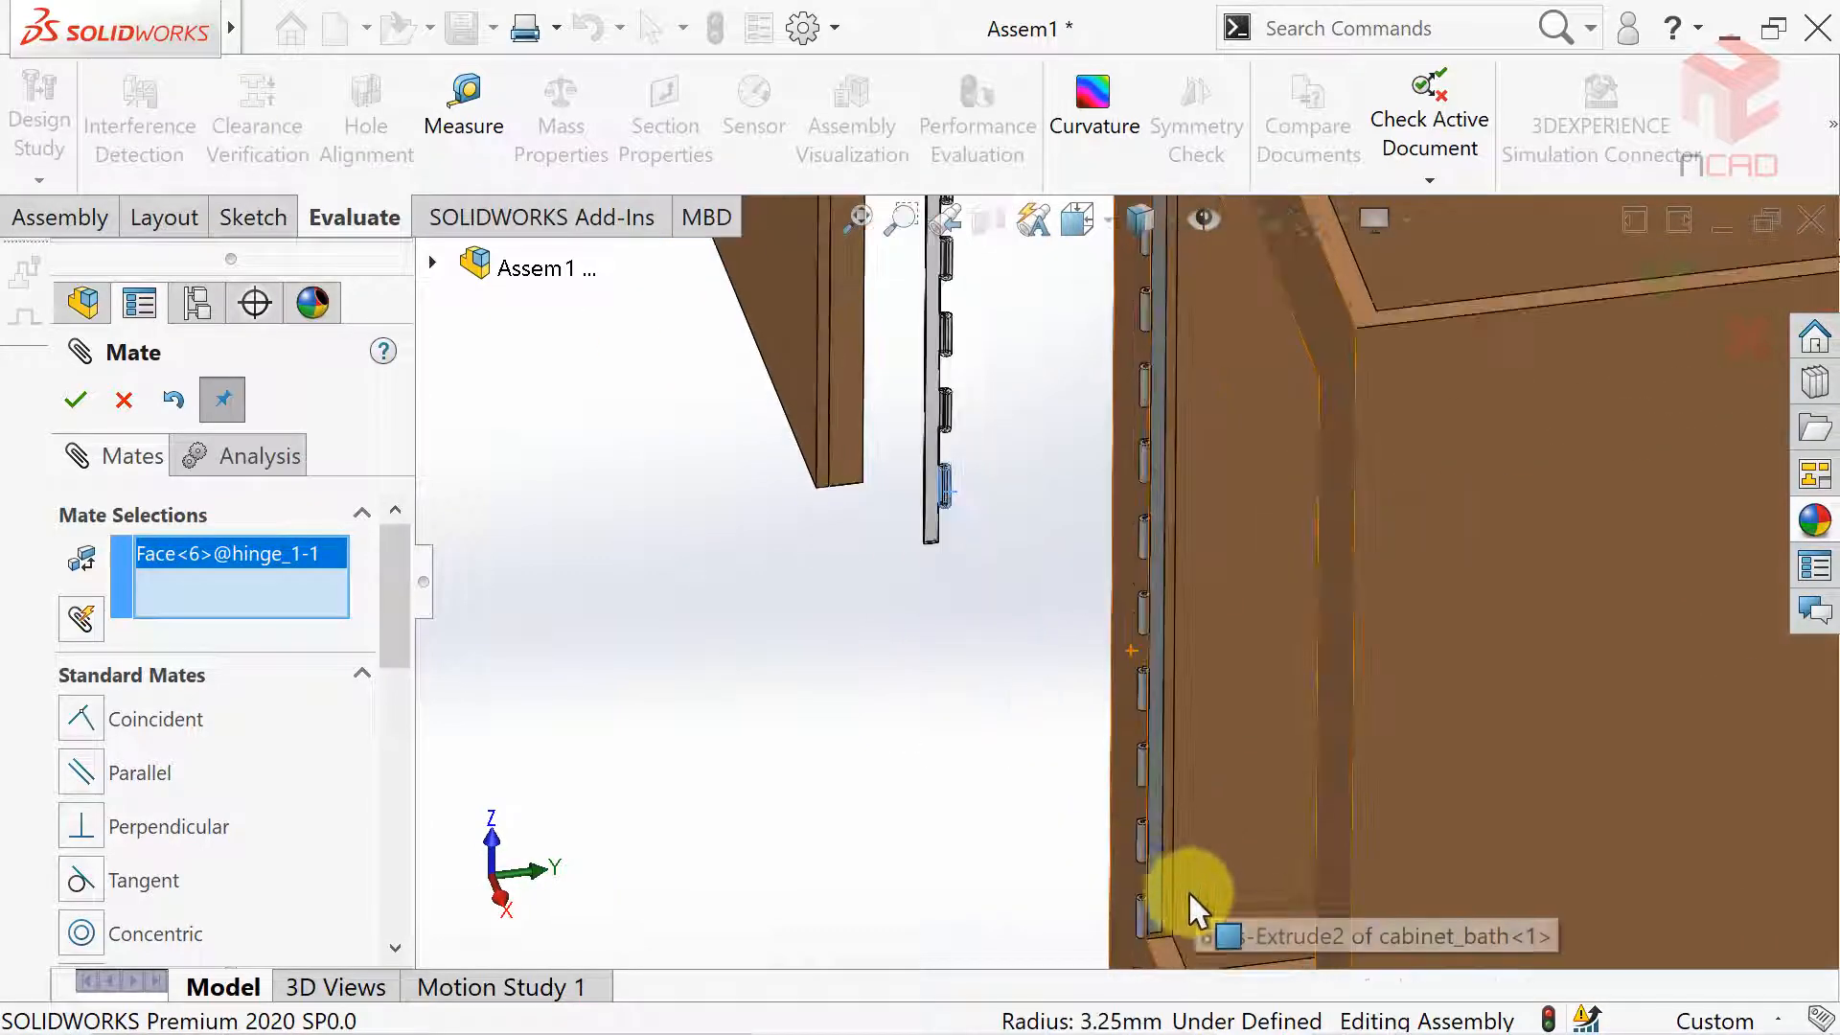
{"action": "left_click", "coordinate": [1143, 917]}
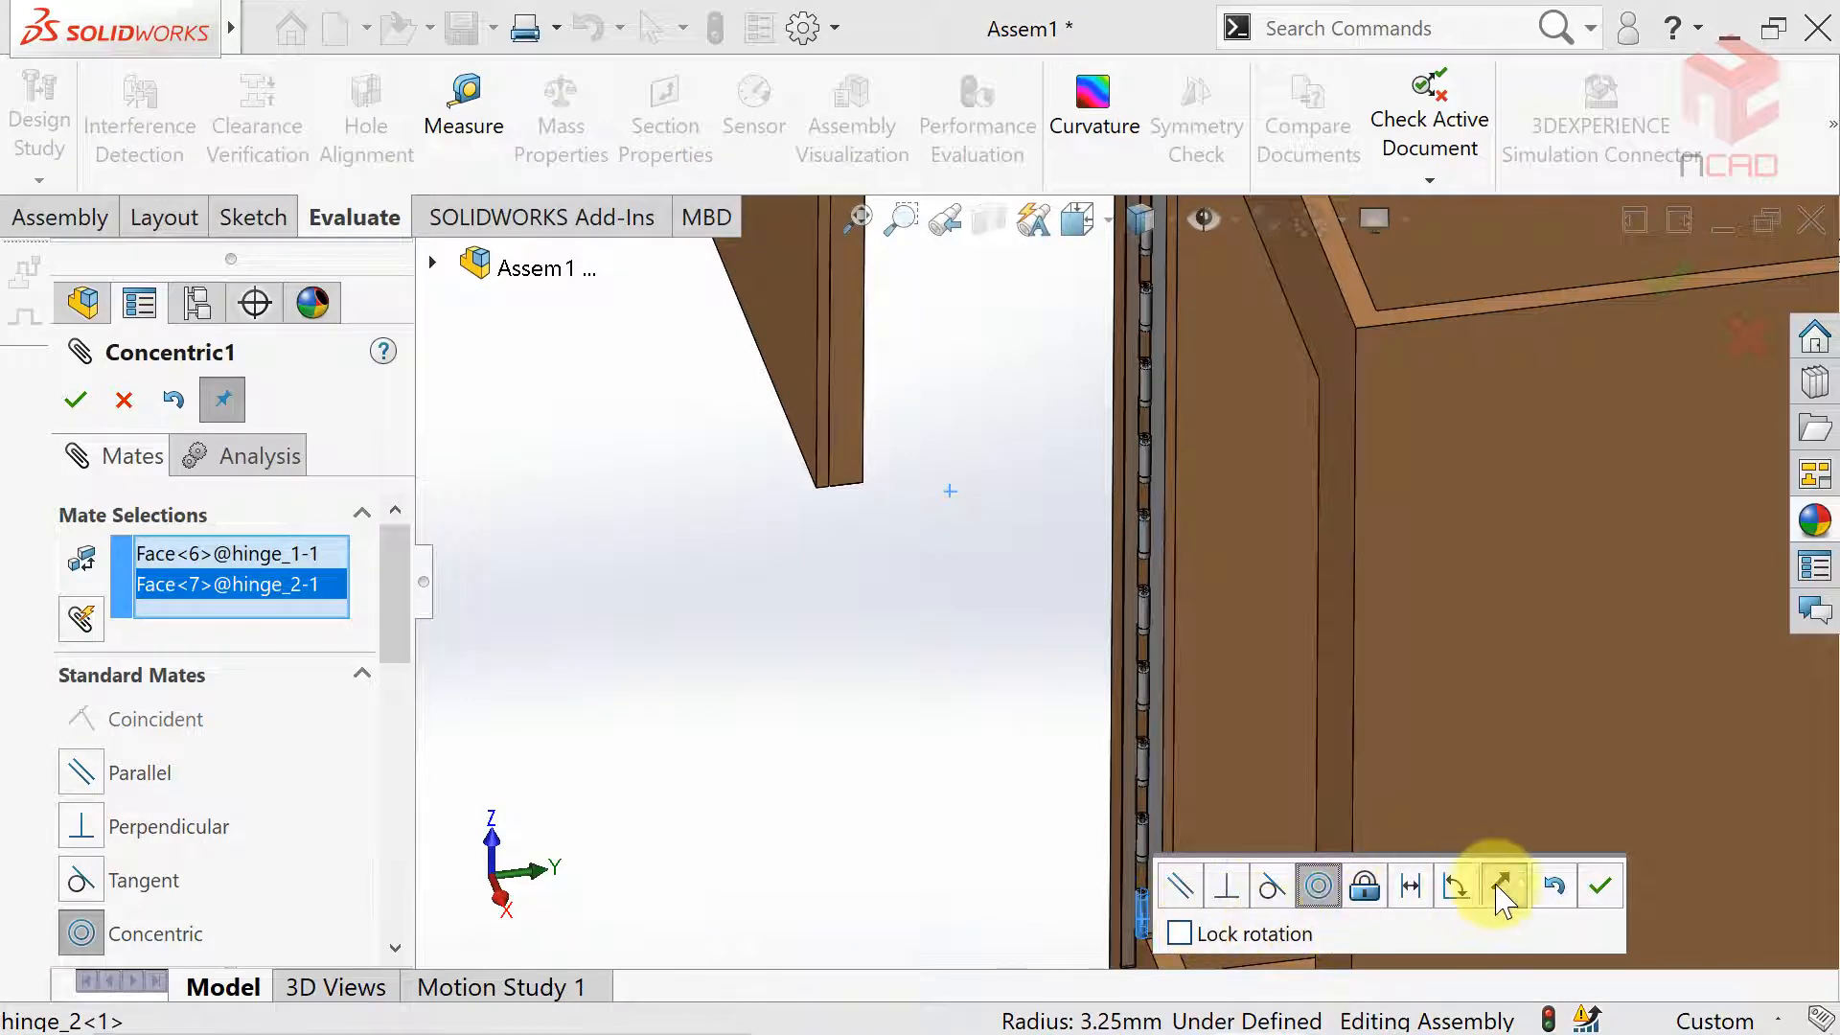
{"action": "left_click", "coordinate": [1601, 888]}
Add a coincident mate between the bottom end faces of hinge_1 and hinge_2.
{"action": "middle_click_drag", "start_coordinate": [1199, 901], "coordinate": [1154, 715]}
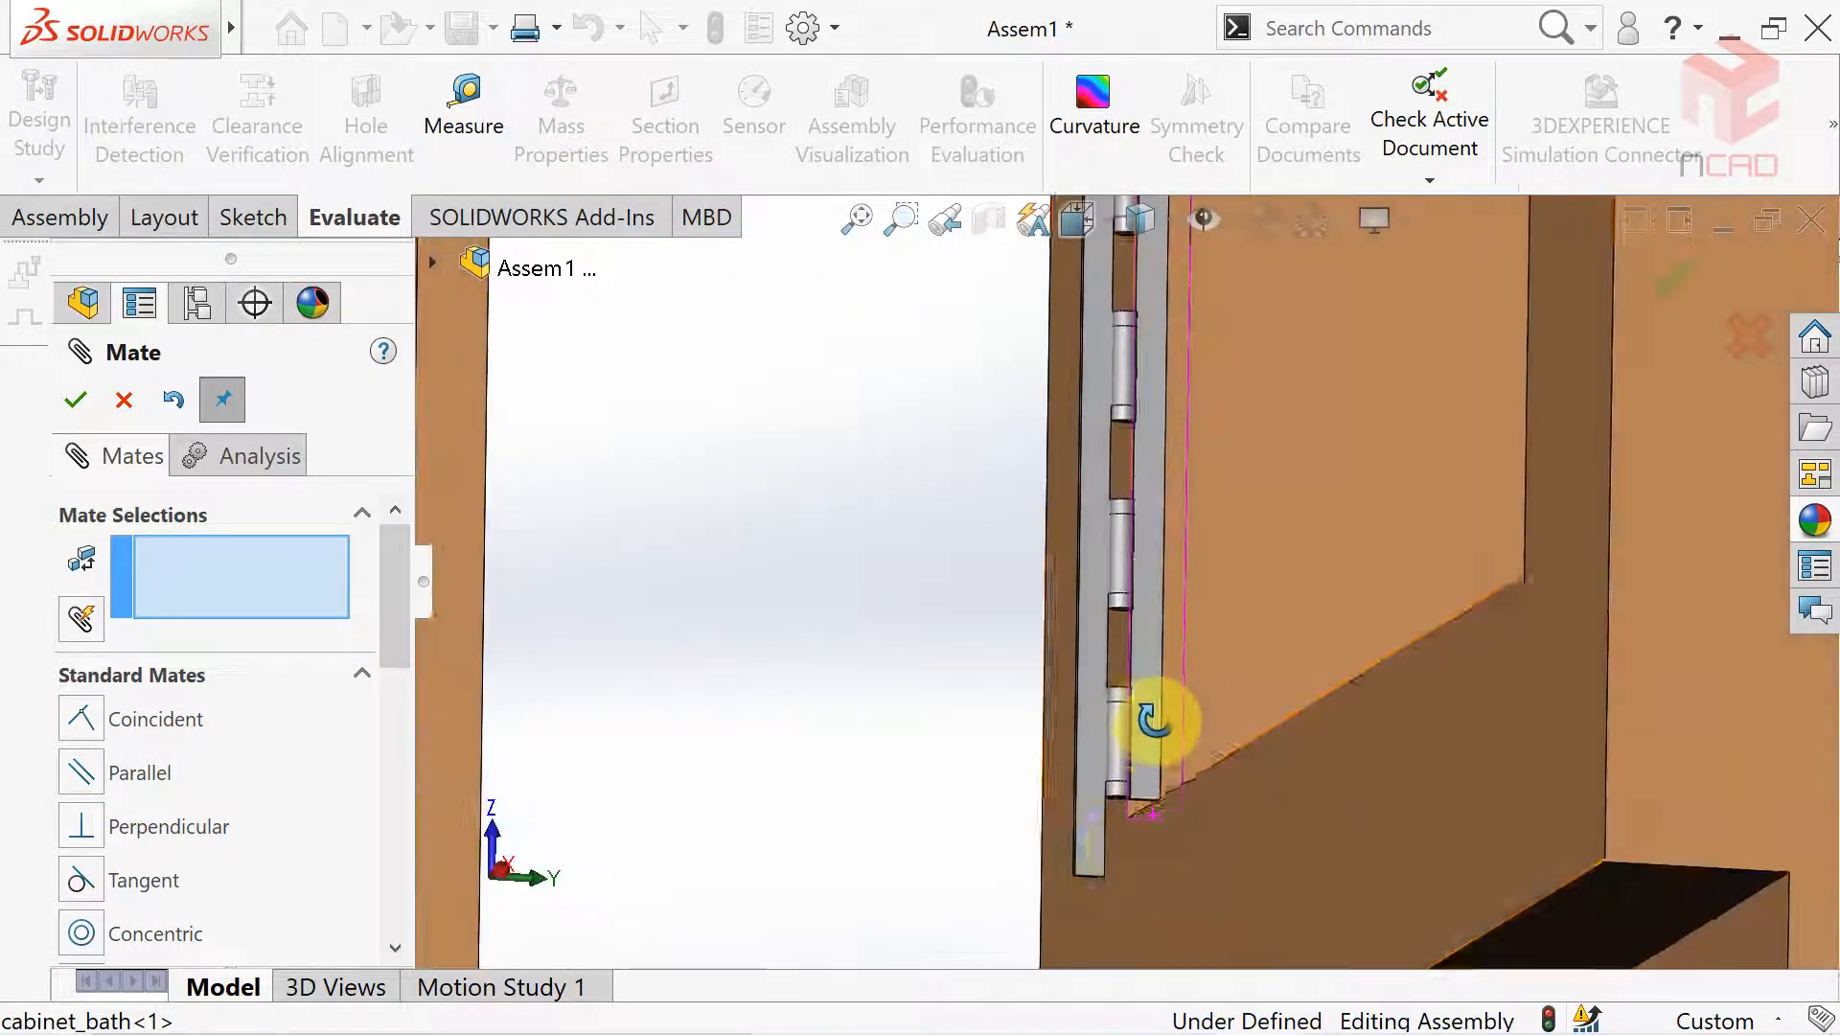
{"action": "scroll", "coordinate": [1120, 848], "scroll_direction": "down", "scroll_amount": 10}
{"action": "left_click", "coordinate": [1043, 662]}
{"action": "scroll", "coordinate": [1022, 728], "scroll_direction": "up", "scroll_amount": 7}
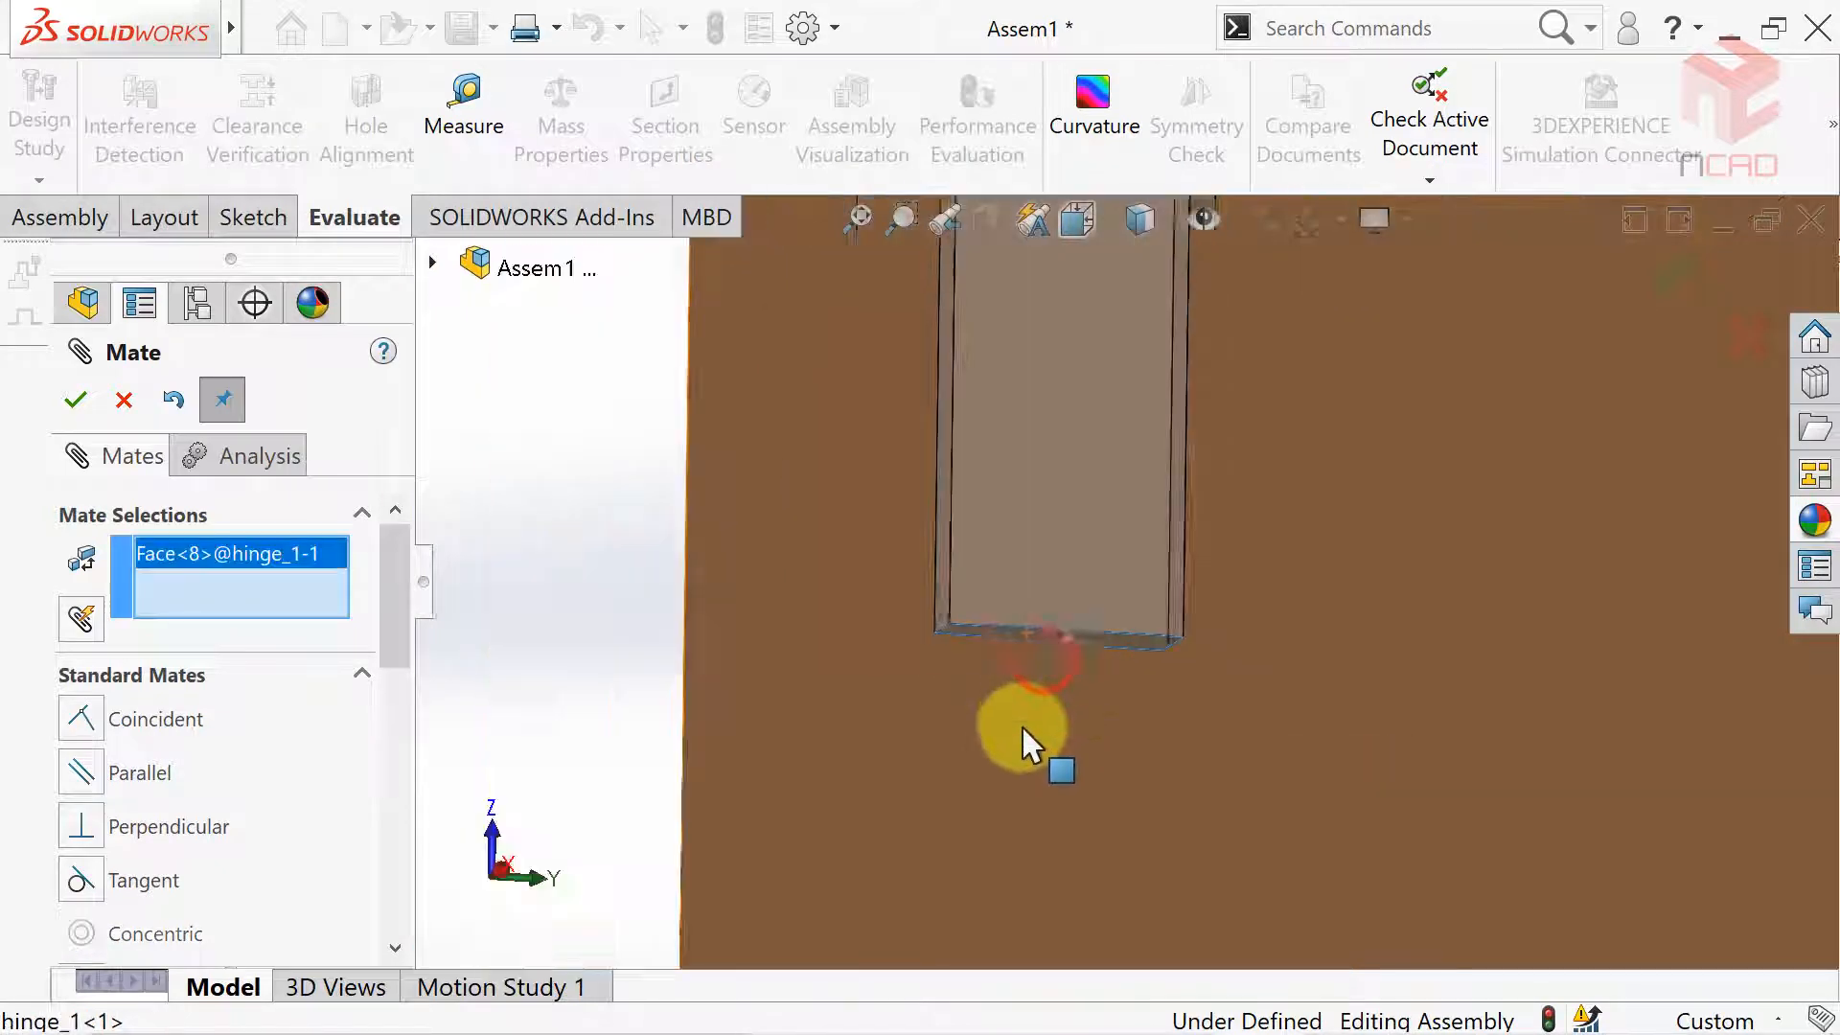
{"action": "scroll", "coordinate": [1255, 347], "scroll_direction": "down", "scroll_amount": 6}
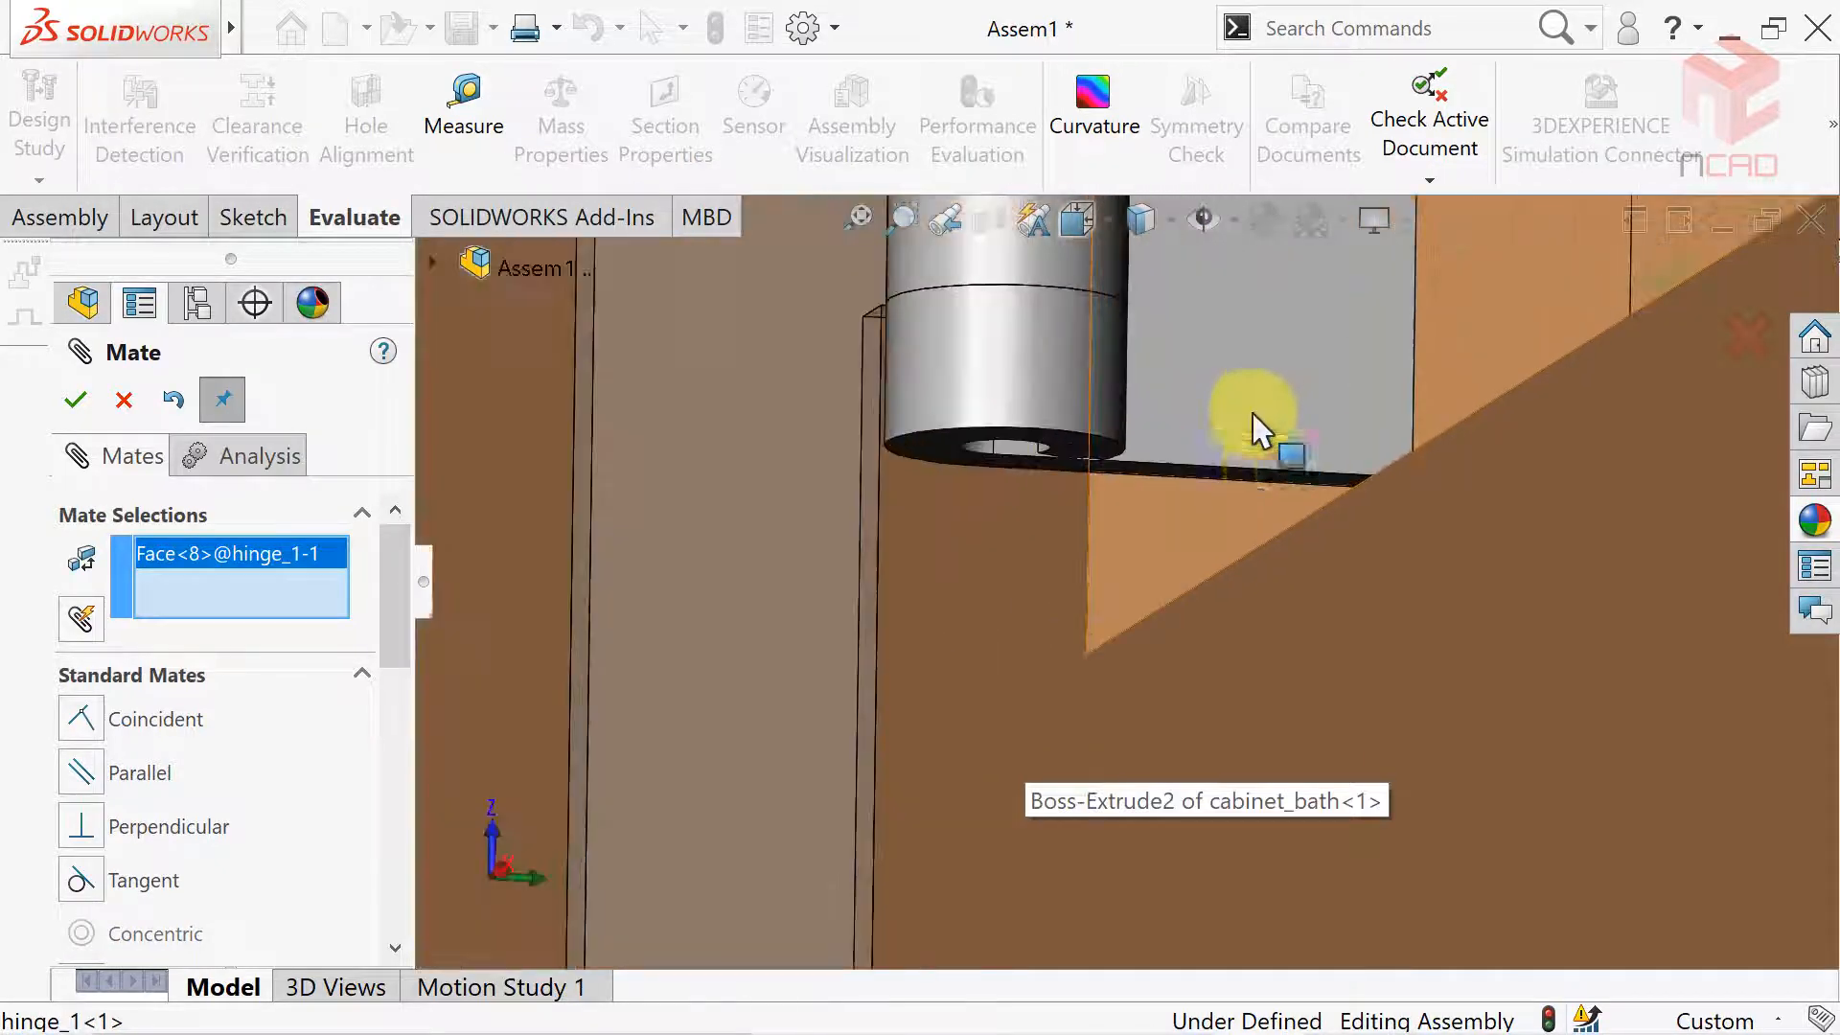
{"action": "left_click", "coordinate": [1212, 476]}
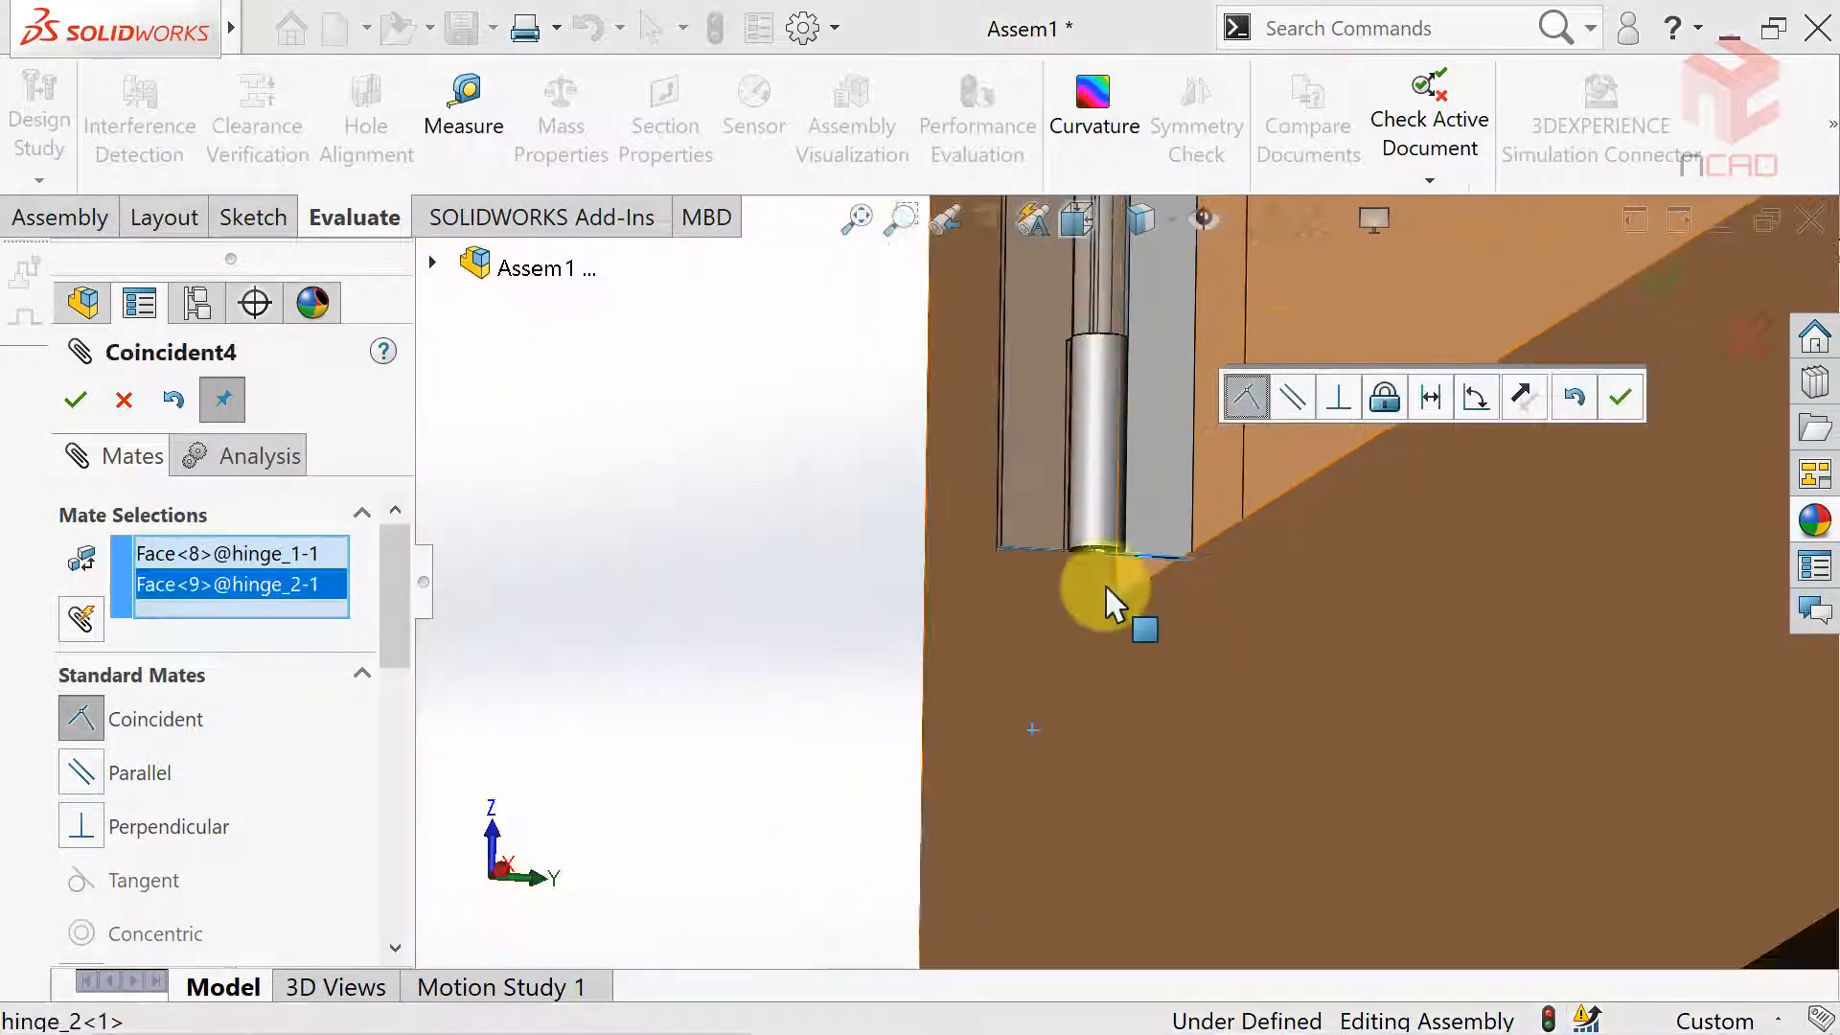
{"action": "left_click", "coordinate": [1620, 397]}
Add a coincident mate between the outer side face of the door's vertical molding and the flat leaf face of hinge_1.
{"action": "scroll", "coordinate": [986, 843], "scroll_direction": "up", "scroll_amount": 5}
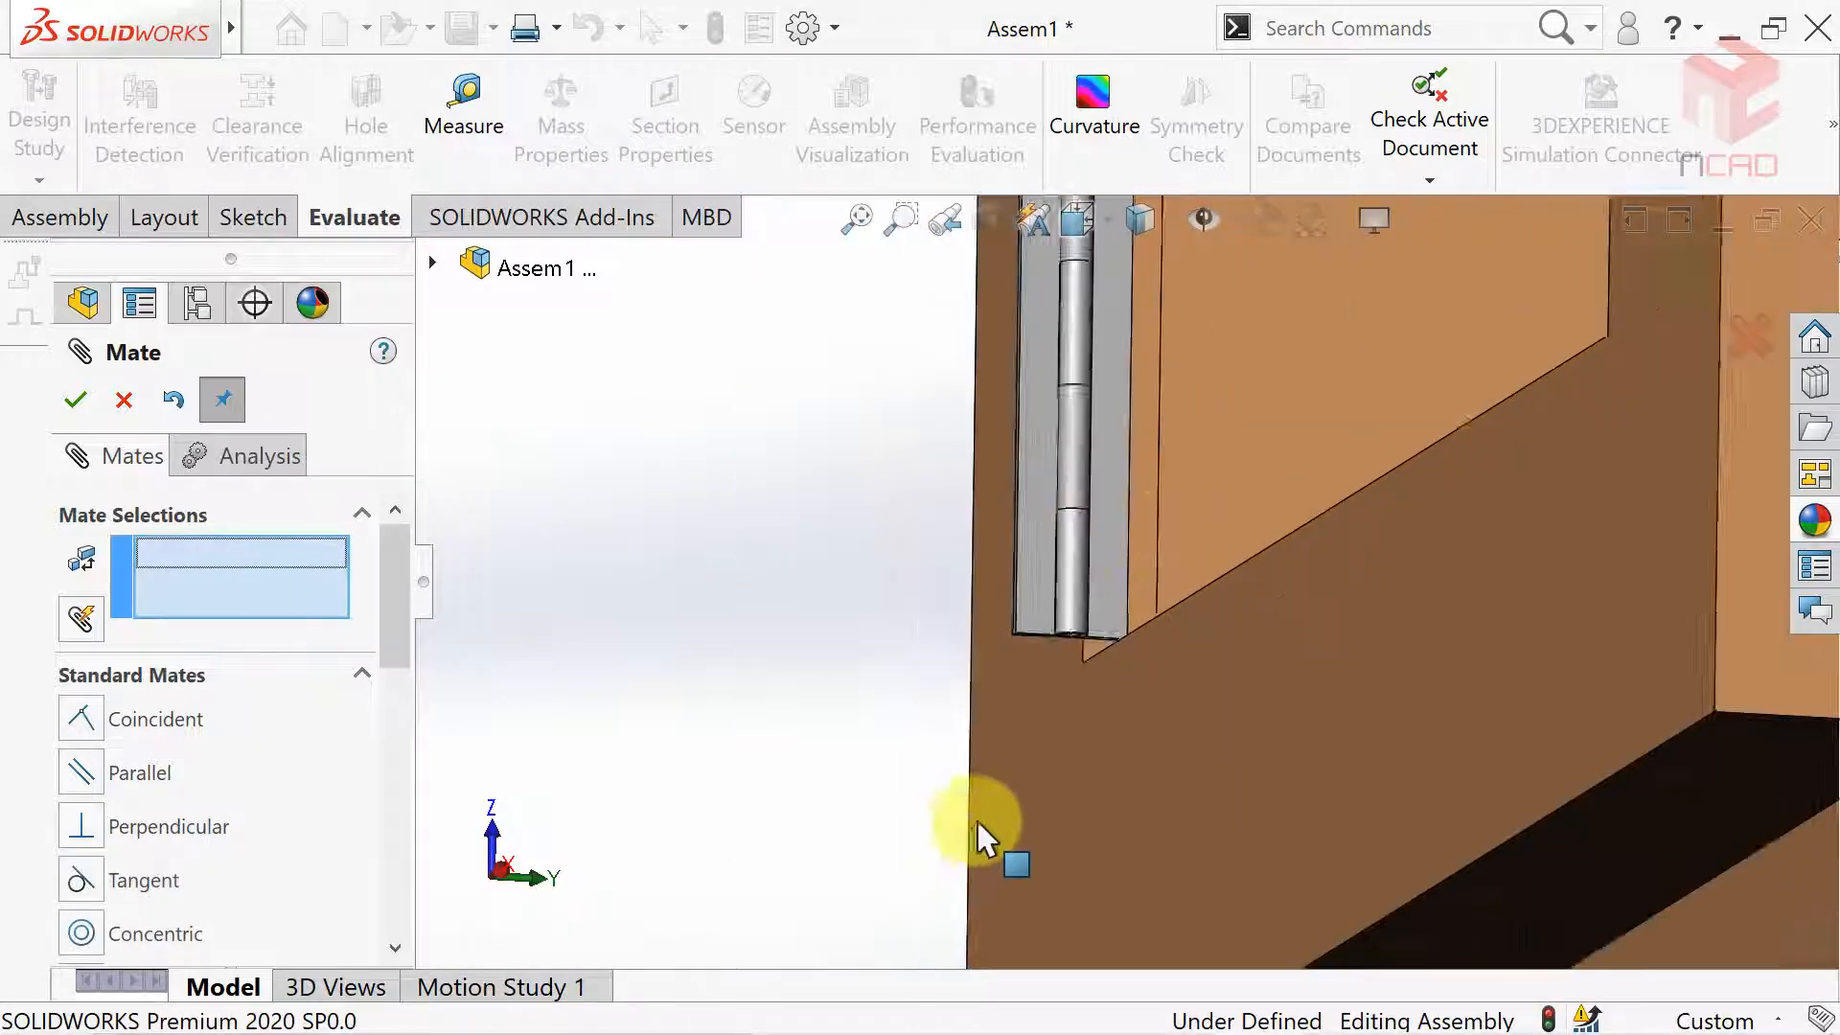
{"action": "scroll", "coordinate": [1141, 461], "scroll_direction": "up", "scroll_amount": 5}
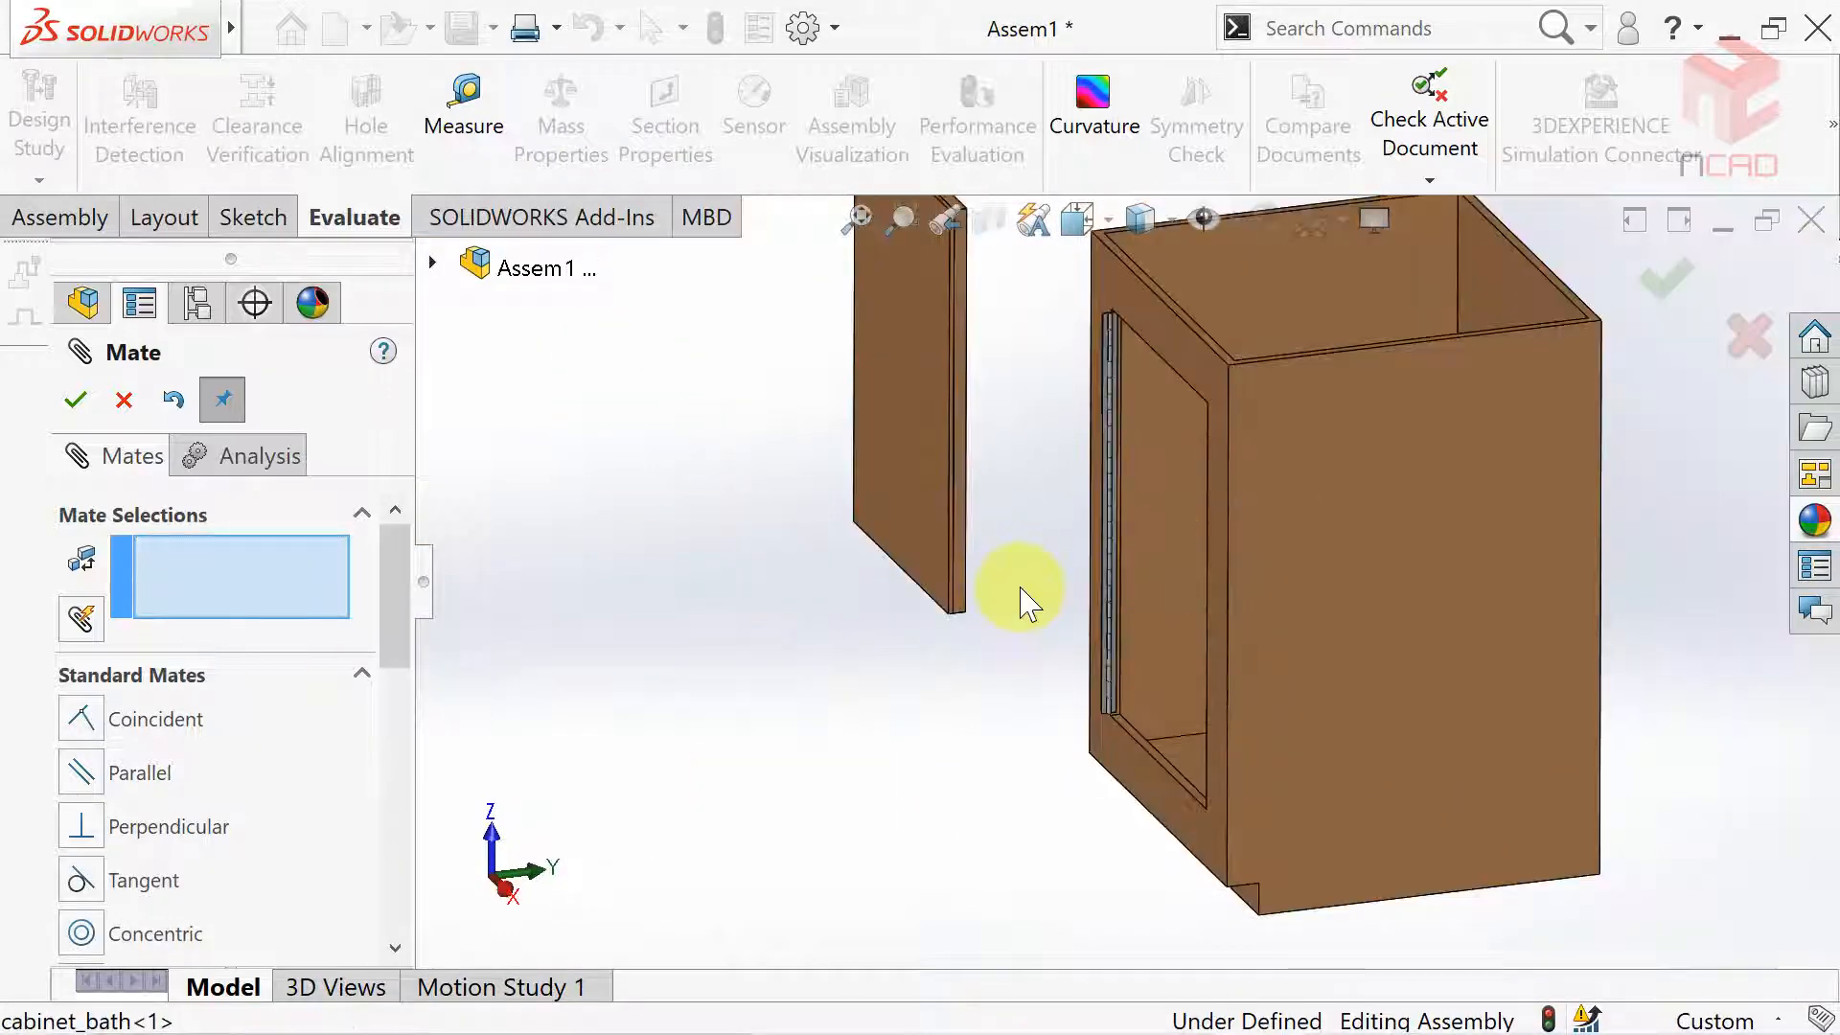
{"action": "scroll", "coordinate": [1054, 384], "scroll_direction": "down", "scroll_amount": 5}
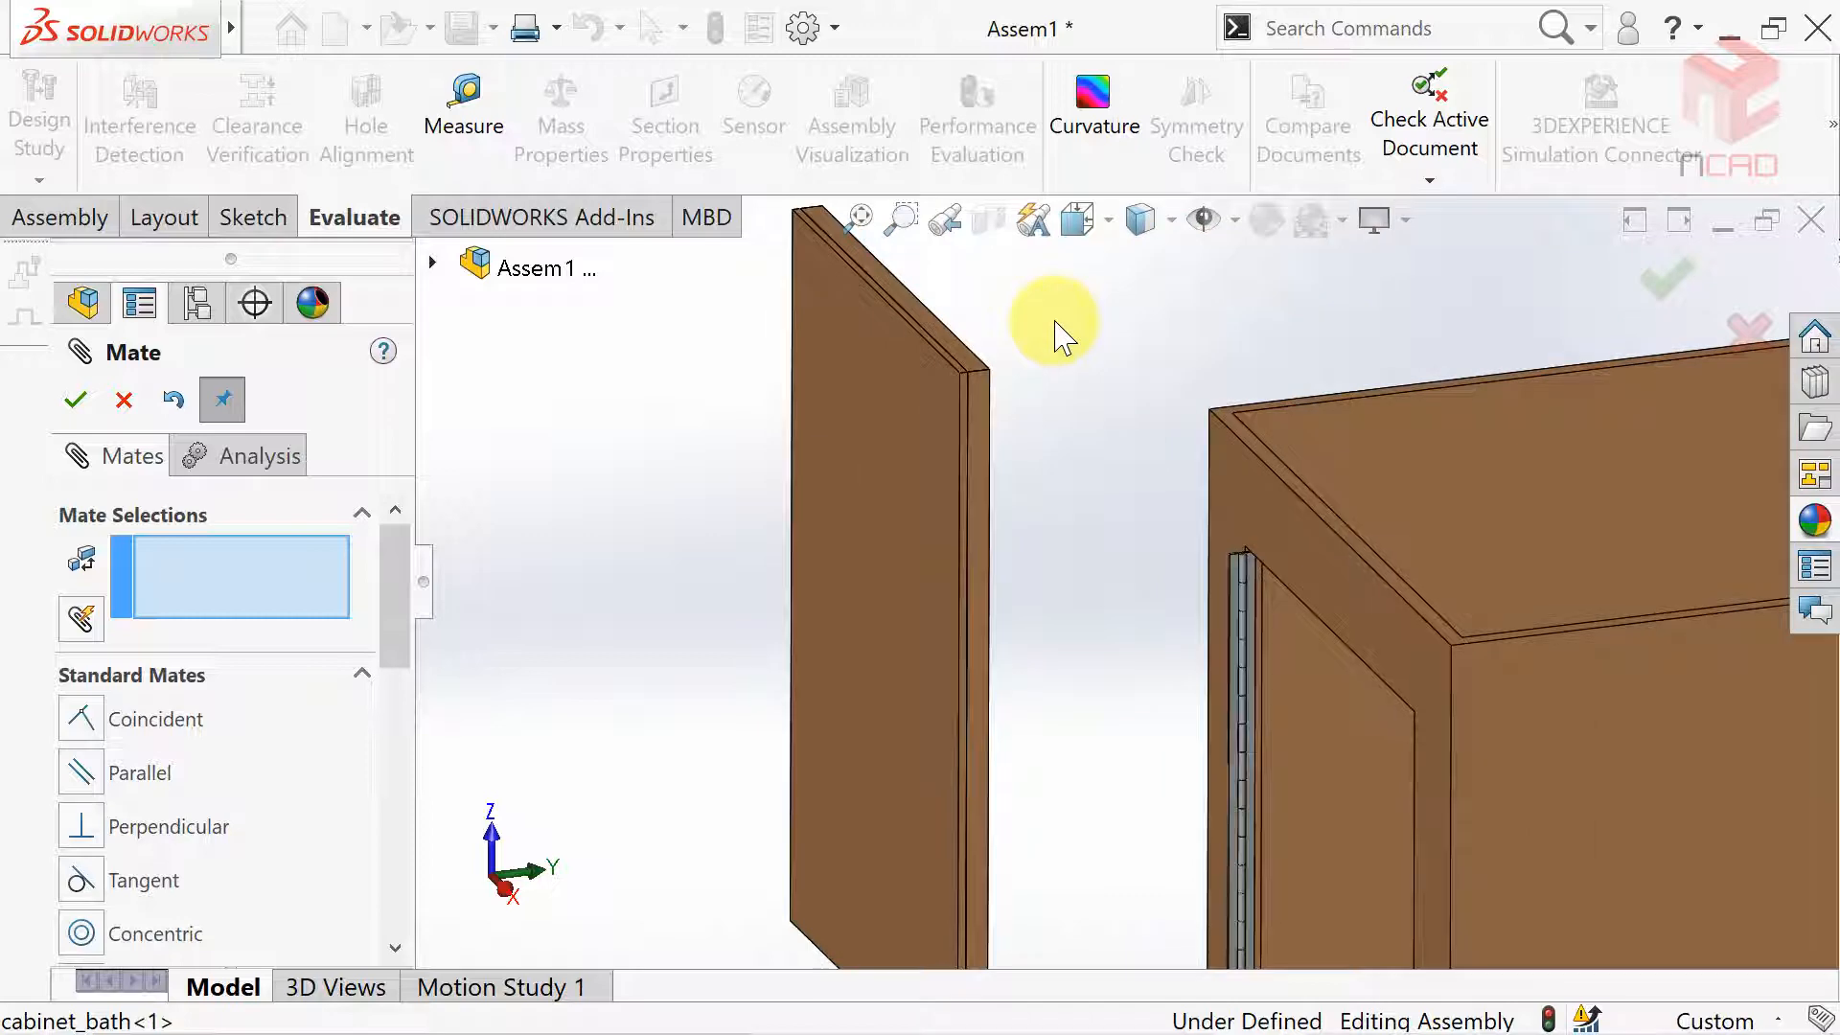
{"action": "scroll", "coordinate": [1064, 439], "scroll_direction": "down", "scroll_amount": 4}
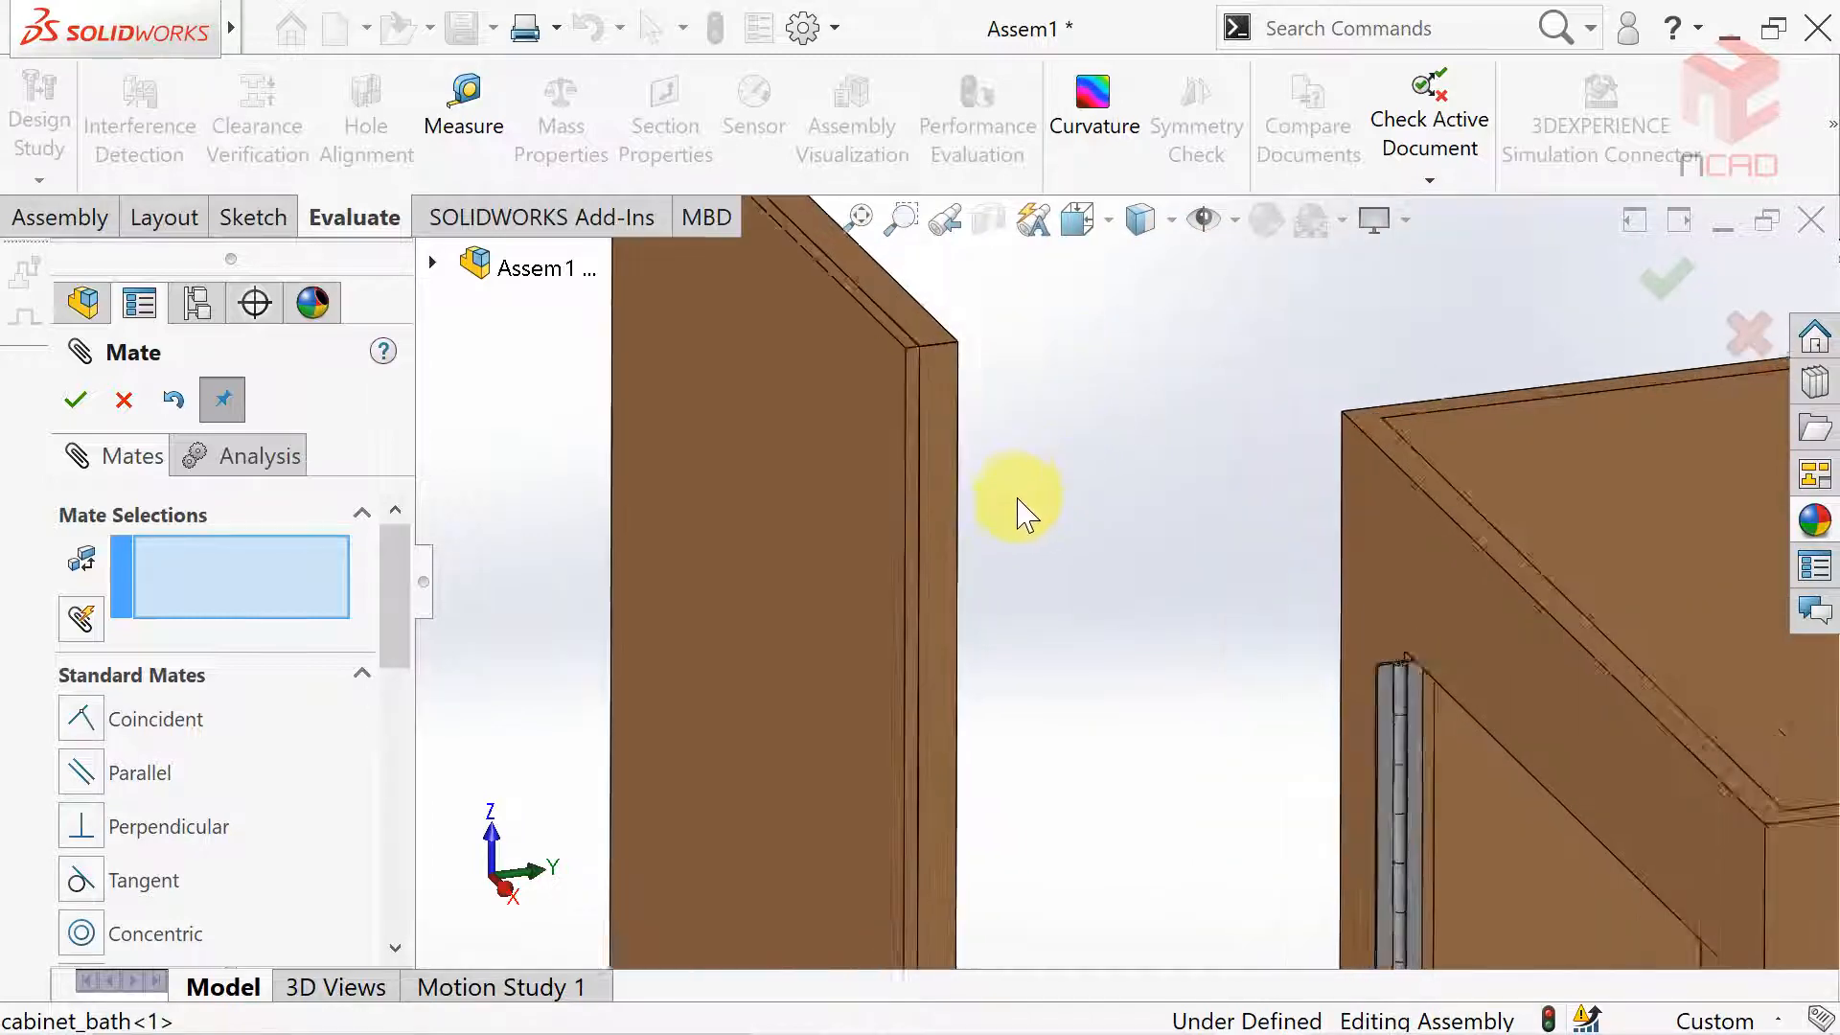
{"action": "left_click", "coordinate": [943, 575]}
{"action": "middle_click_drag", "start_coordinate": [943, 575], "coordinate": [1368, 707]}
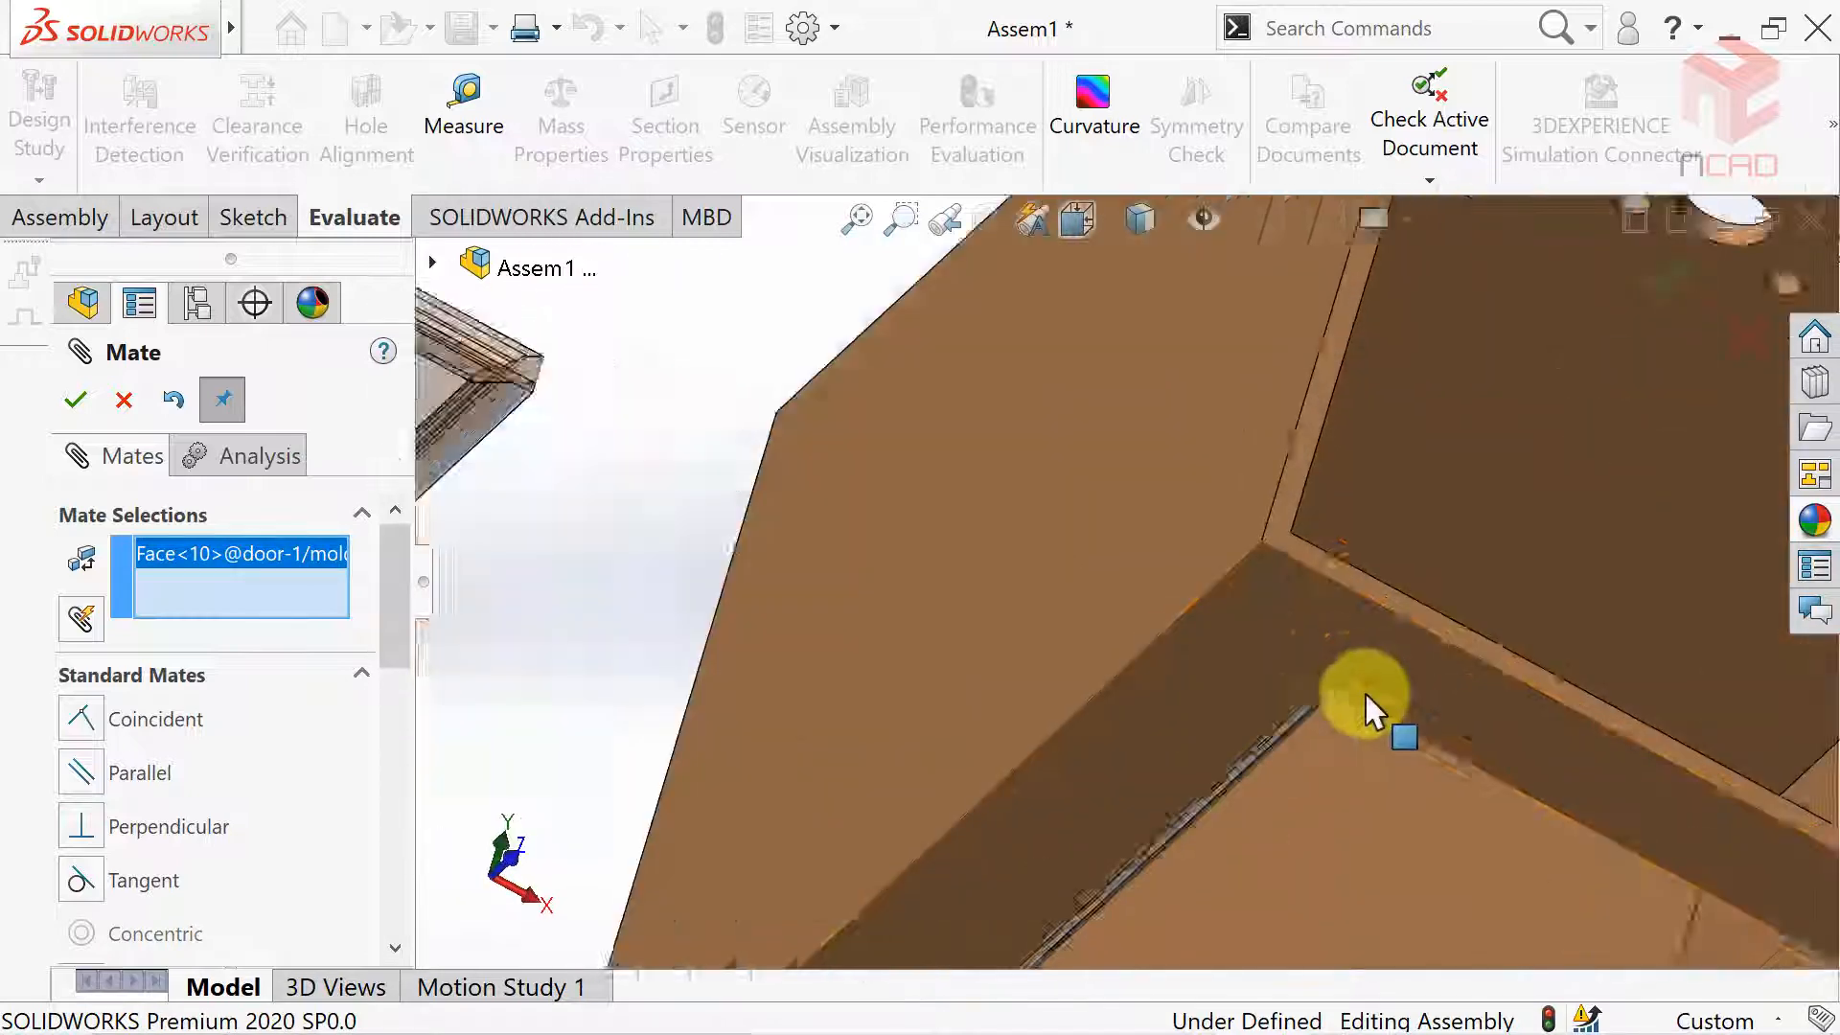
{"action": "scroll", "coordinate": [1252, 706], "scroll_direction": "down", "scroll_amount": 3}
{"action": "left_click", "coordinate": [1131, 709]}
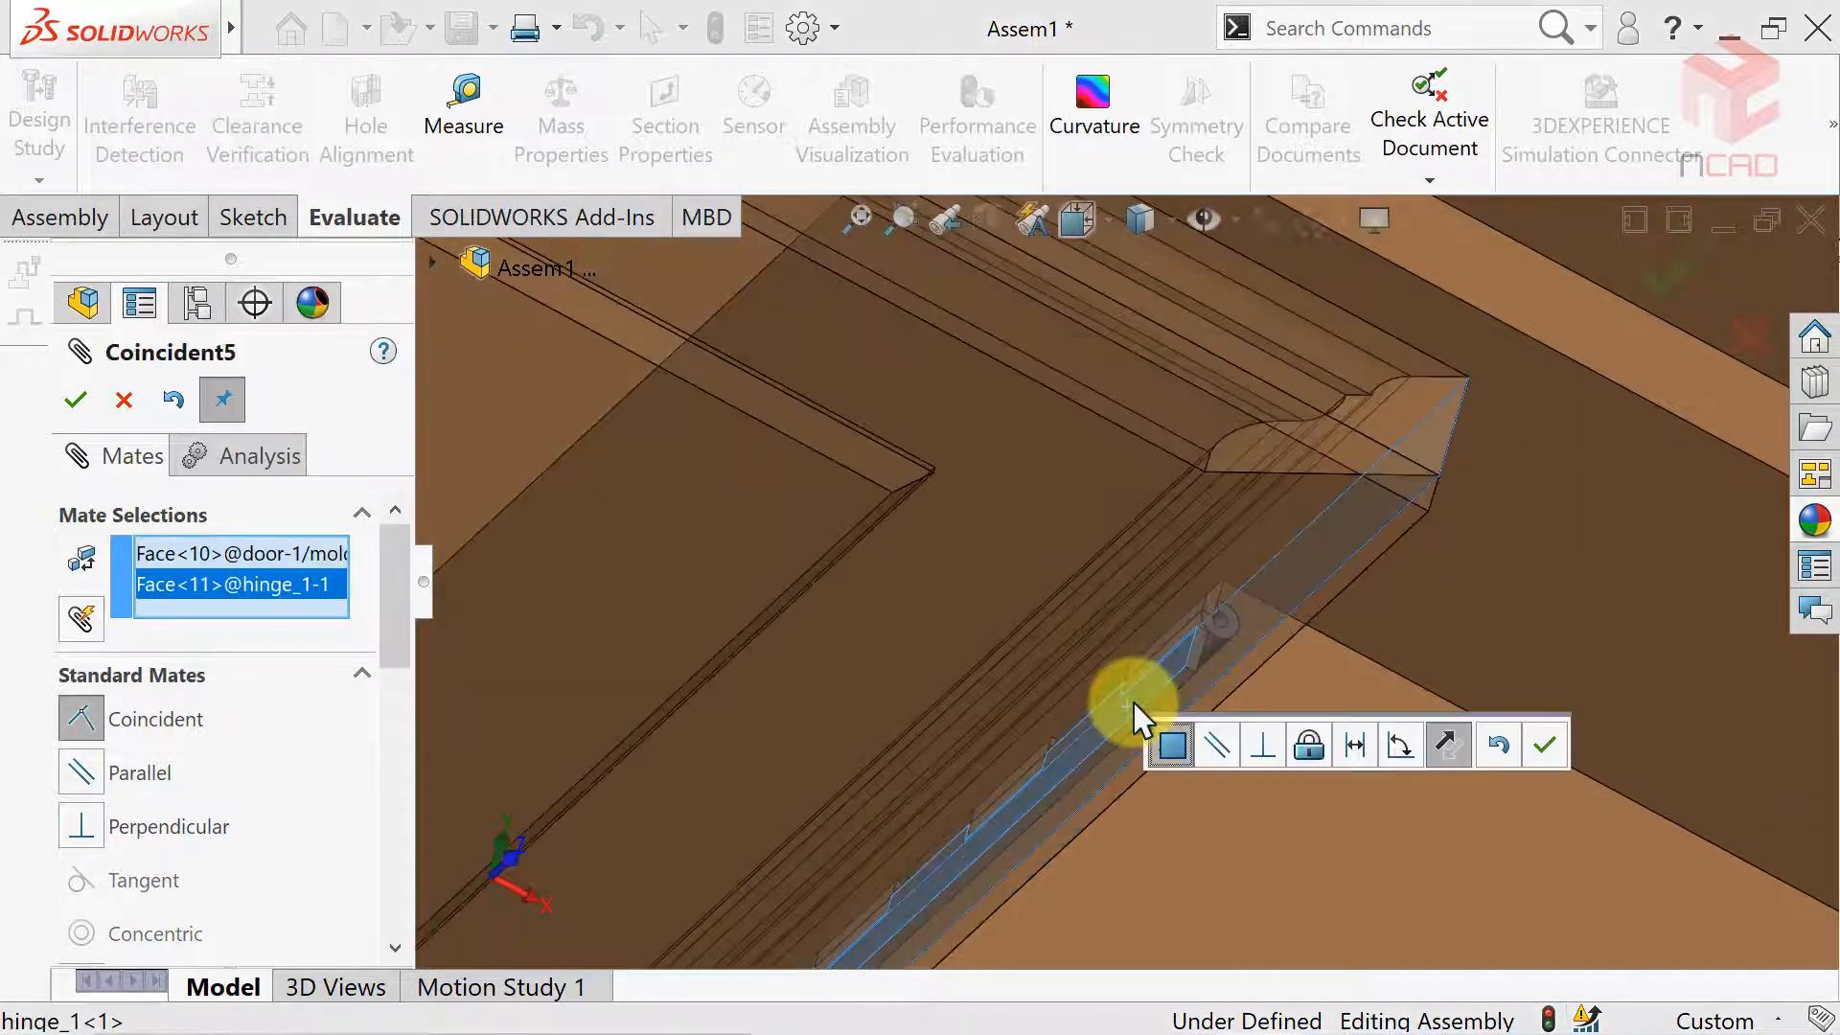
{"action": "middle_click_drag", "start_coordinate": [1191, 699], "coordinate": [1013, 631]}
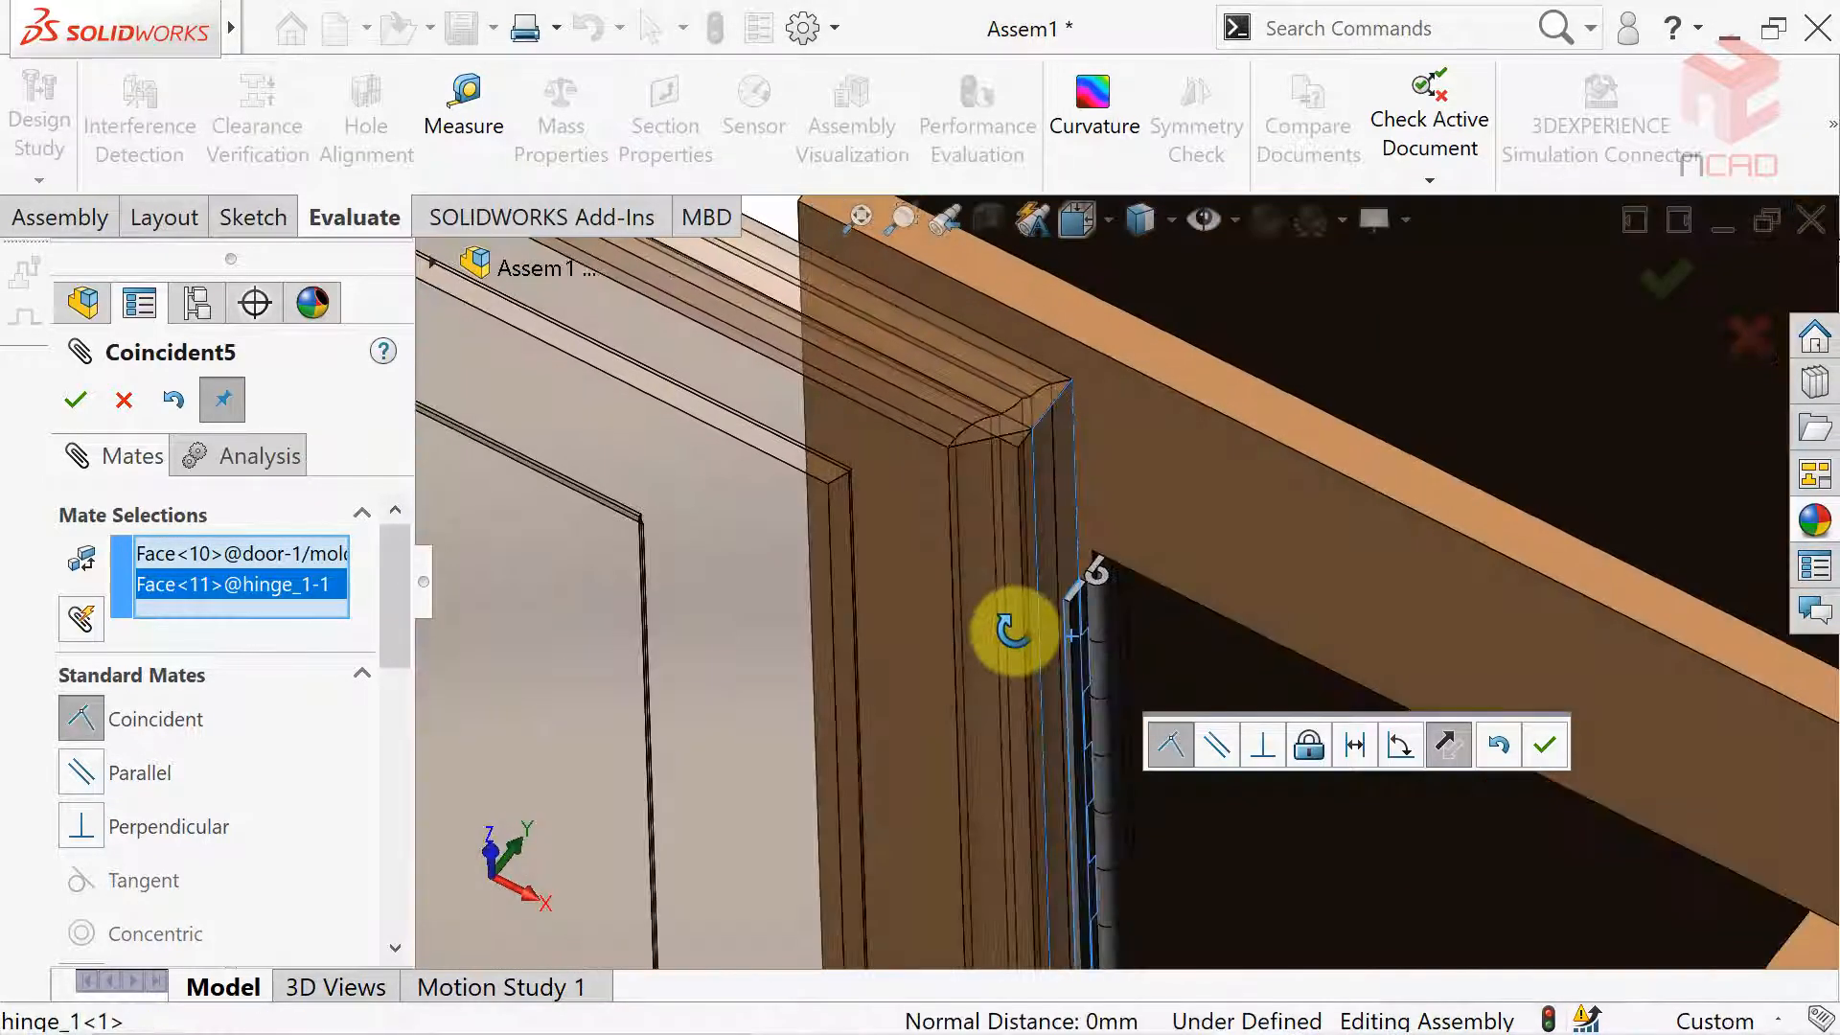
{"action": "left_click", "coordinate": [1545, 744]}
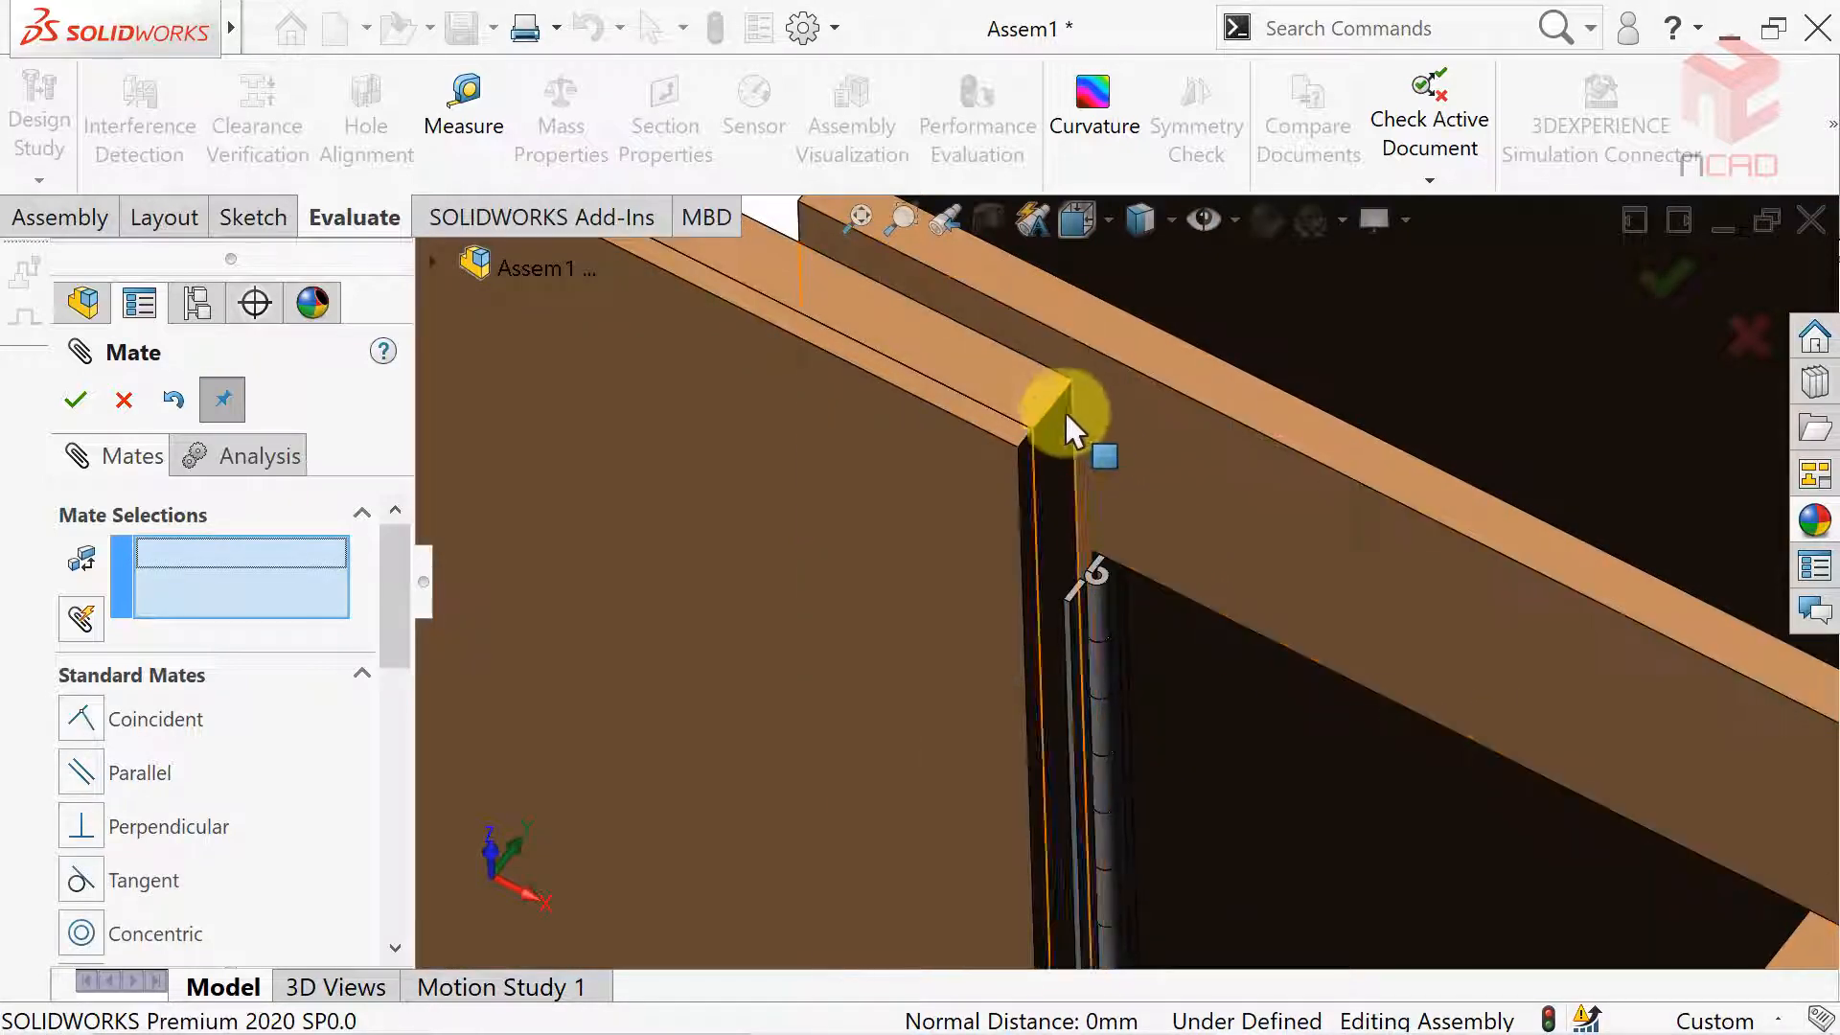
Add a 2.5 mm distance mate between the top face of the door's molding and the top end face of hinge_1.
{"action": "left_click", "coordinate": [1045, 387]}
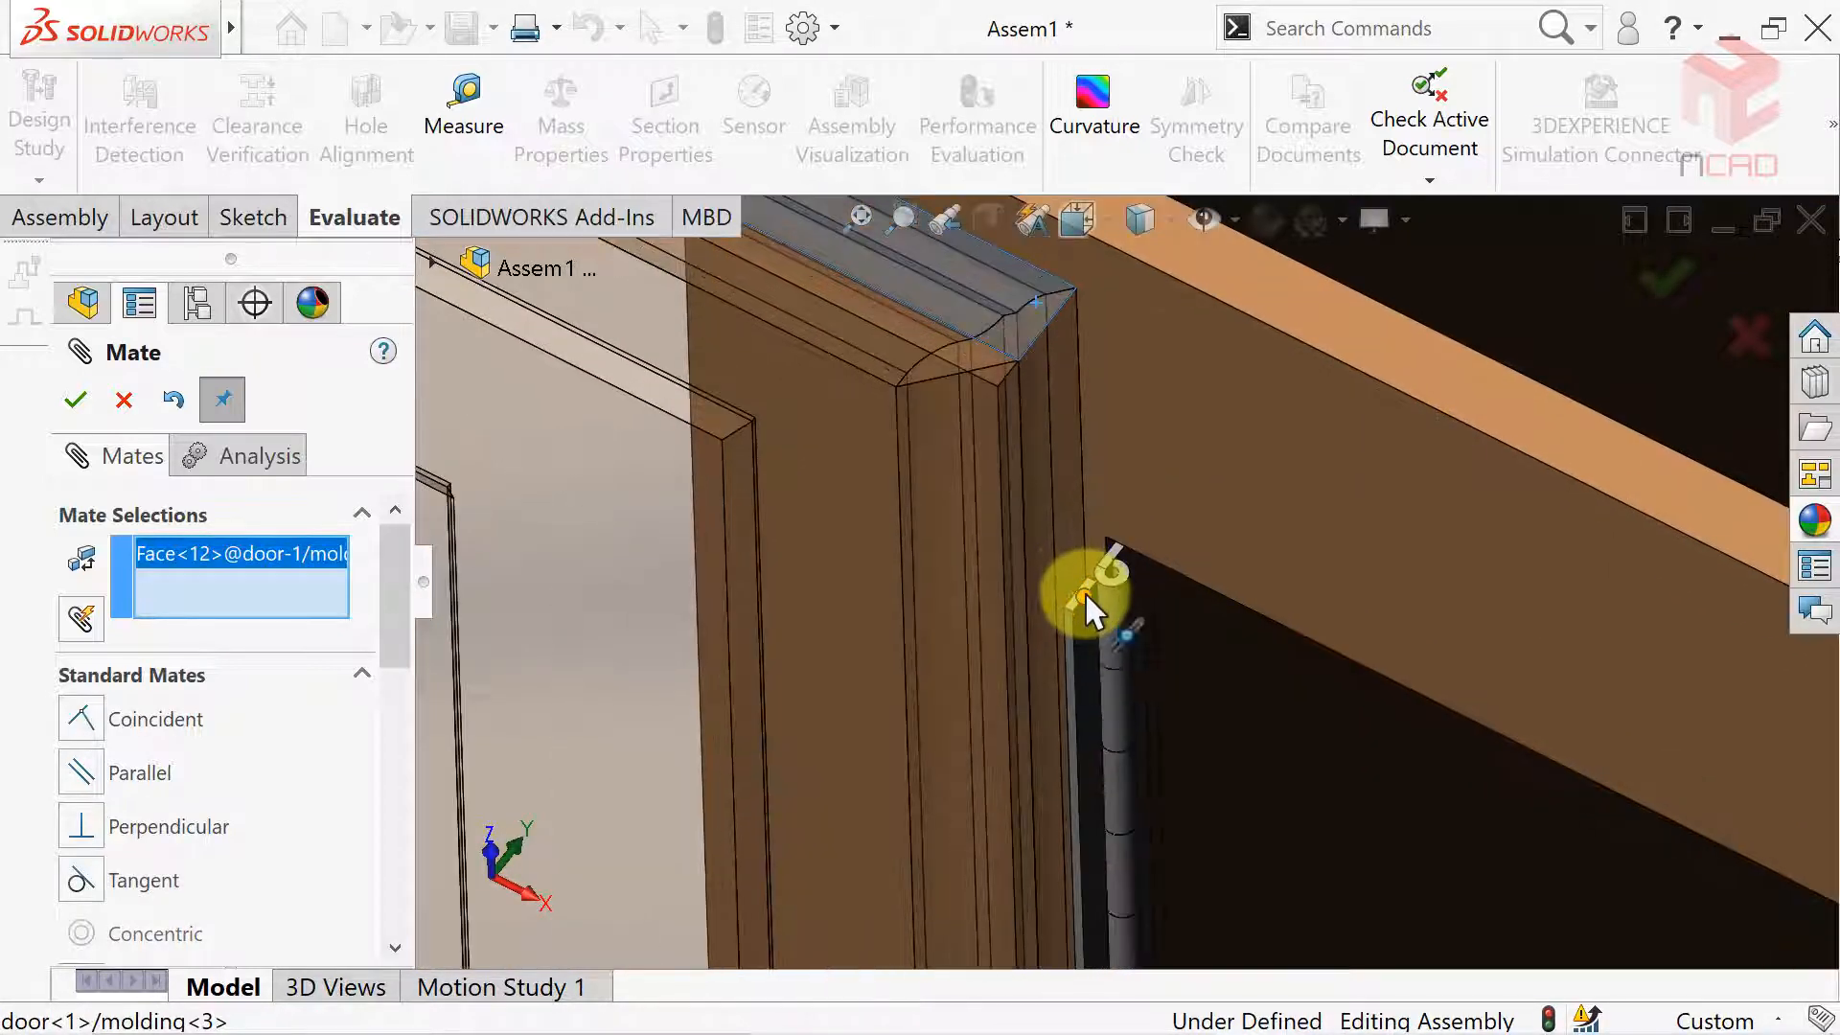
{"action": "left_click", "coordinate": [1085, 584]}
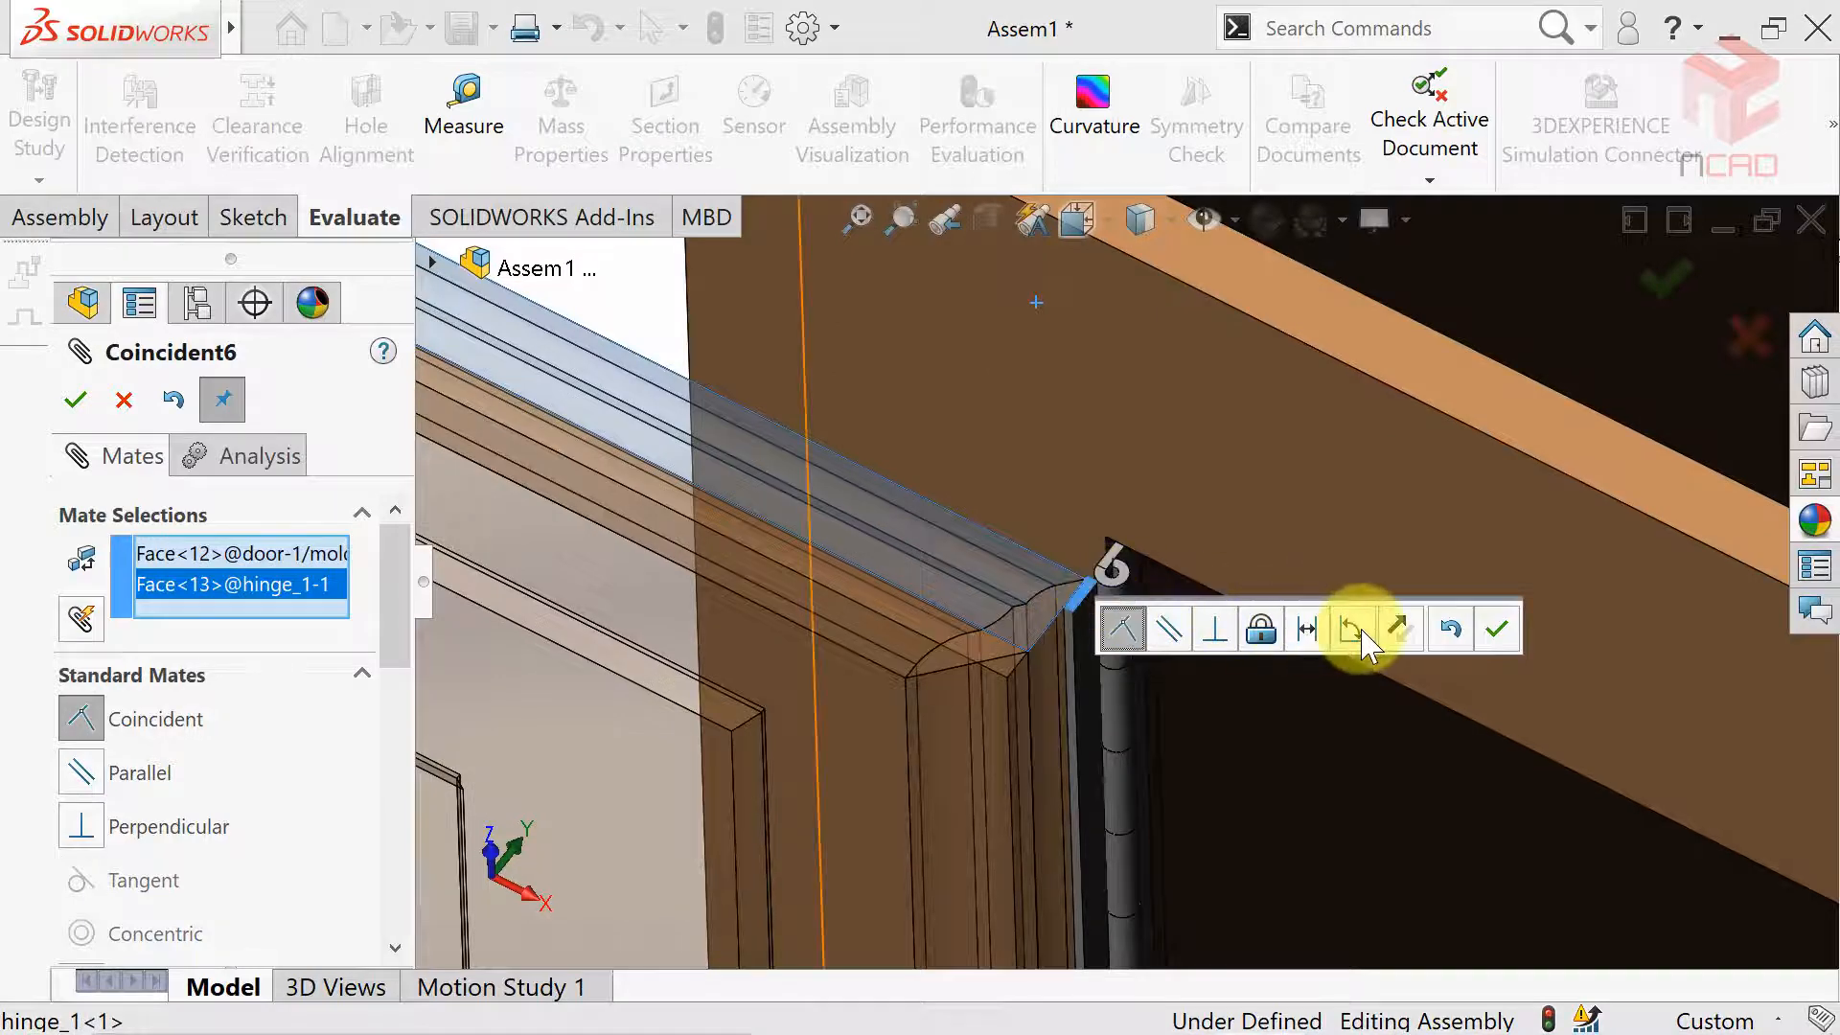
{"action": "left_click", "coordinate": [1322, 644]}
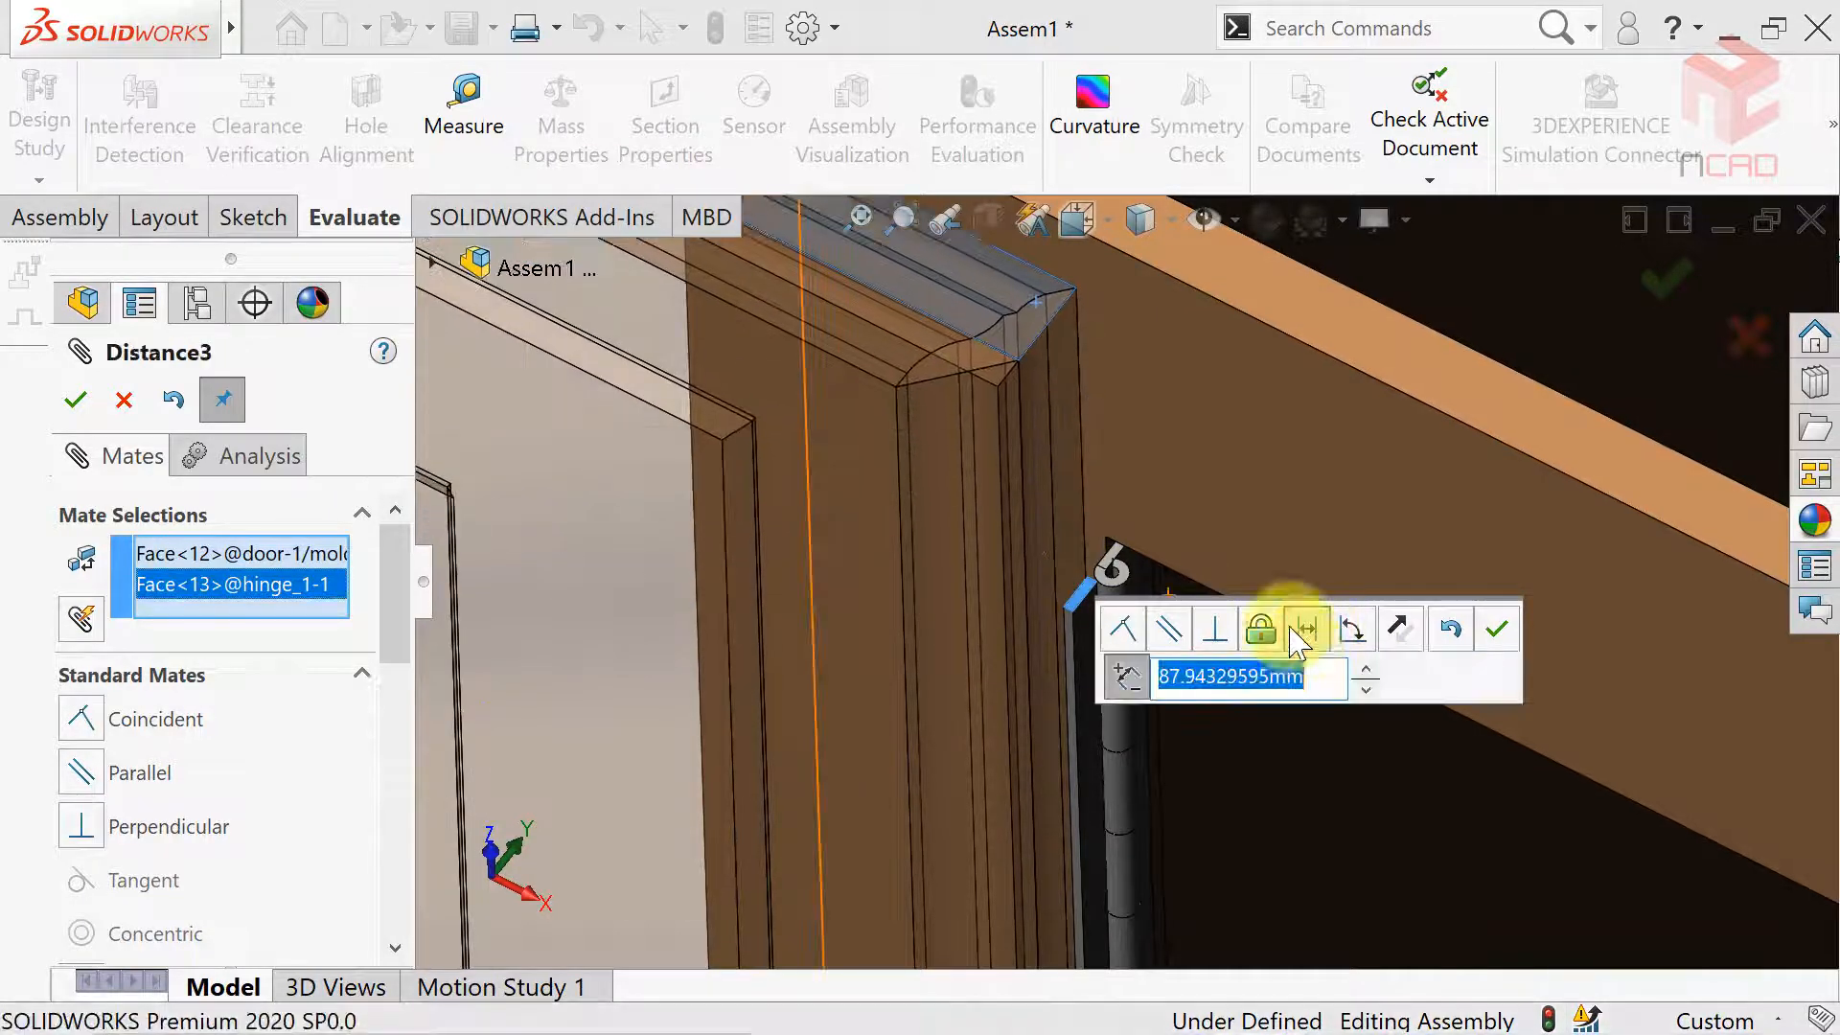
{"action": "type", "text": "2."}
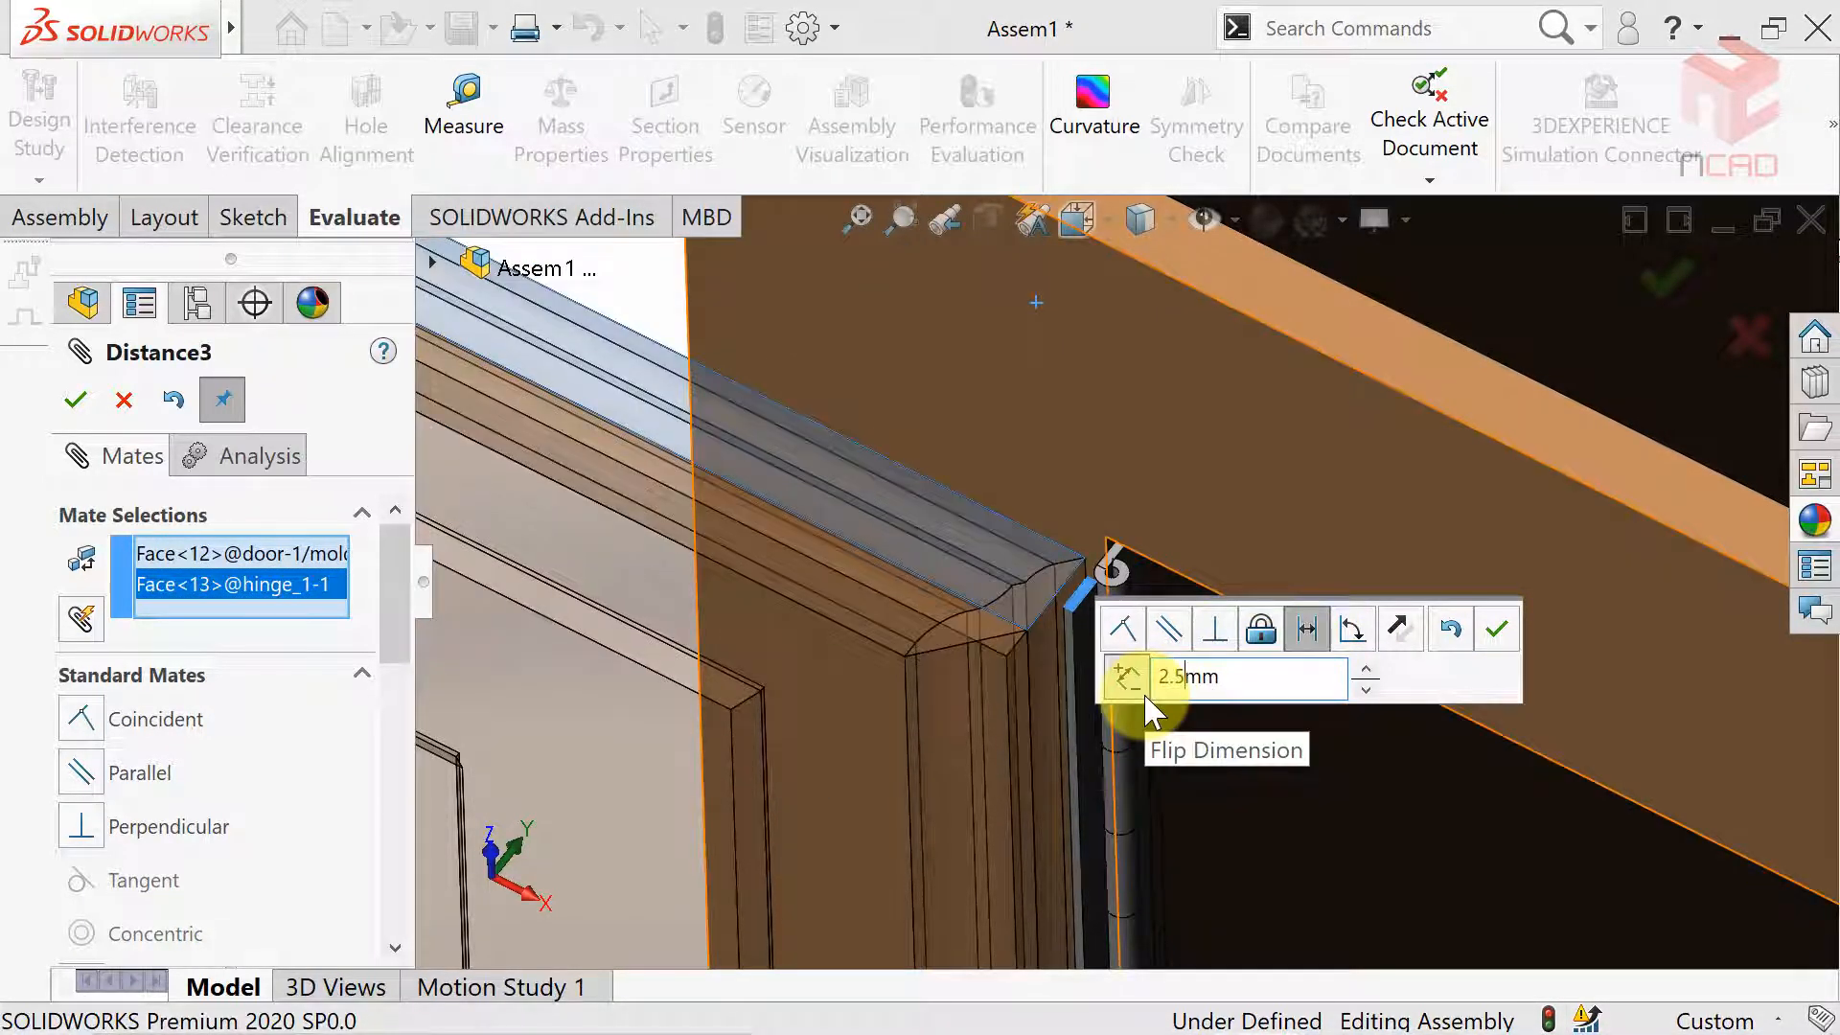
{"action": "key", "text": "Return"}
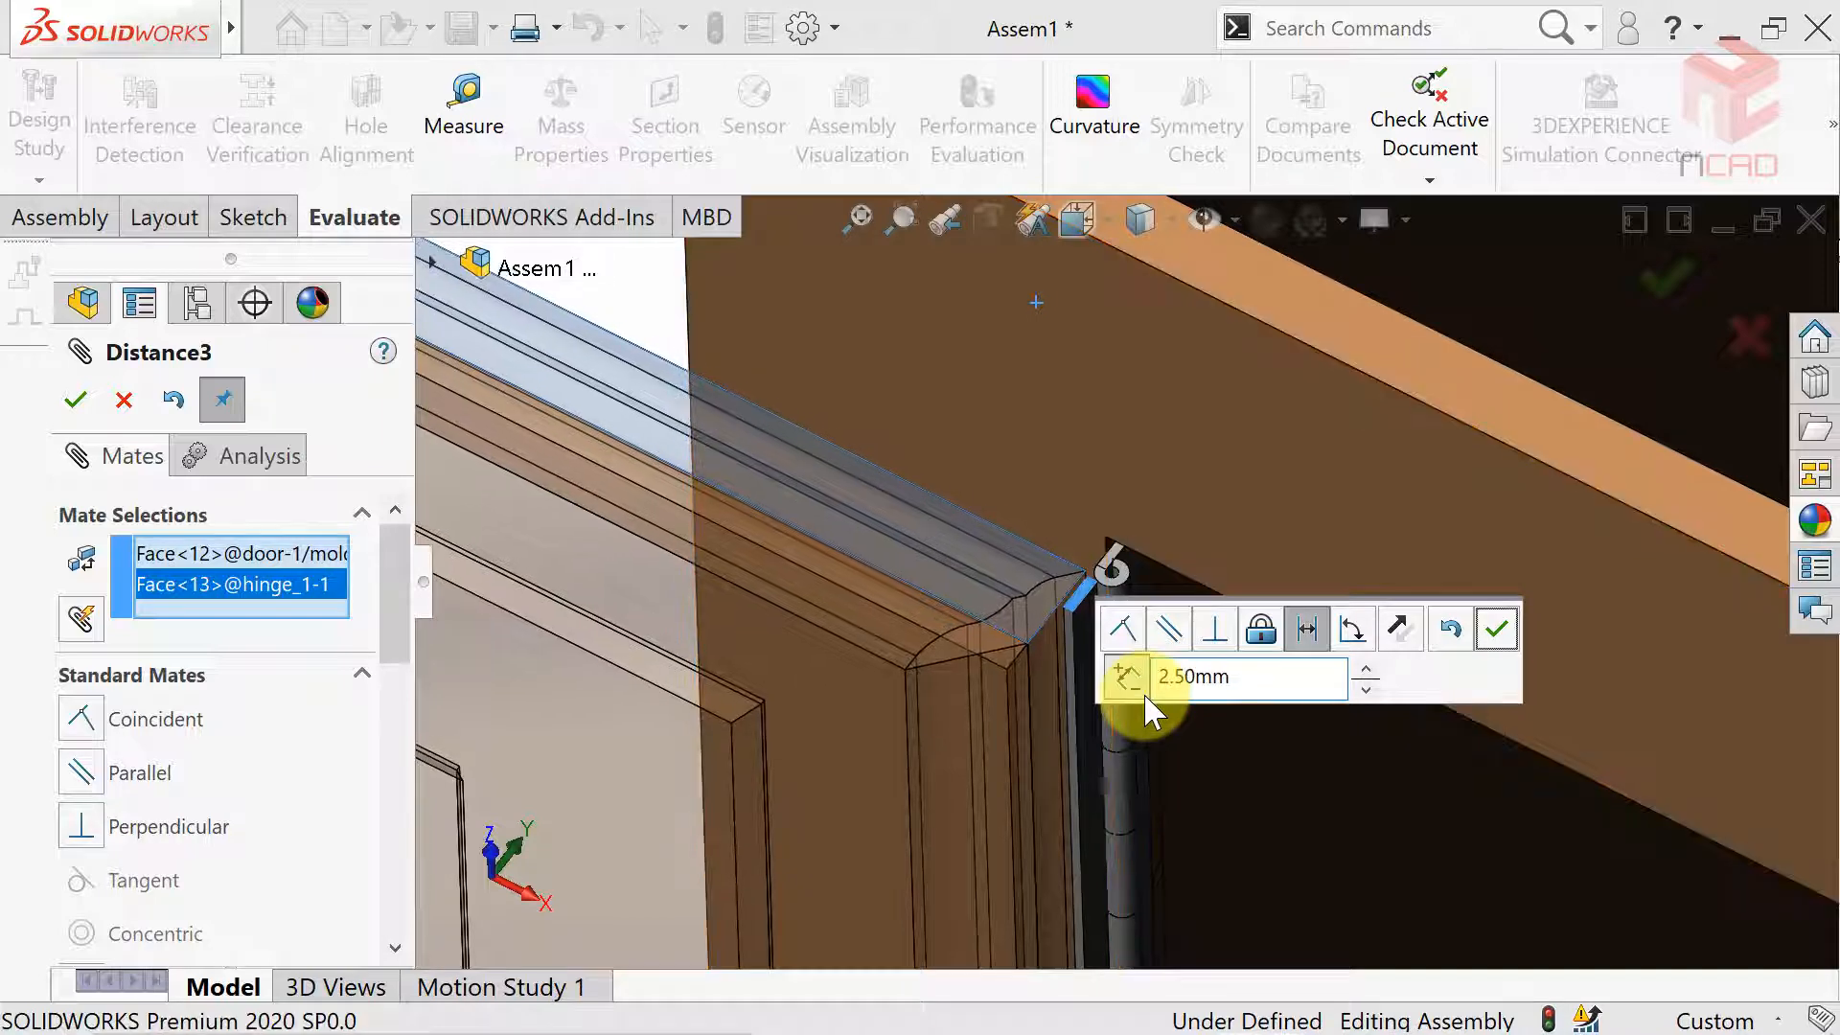
{"action": "left_click", "coordinate": [1498, 632]}
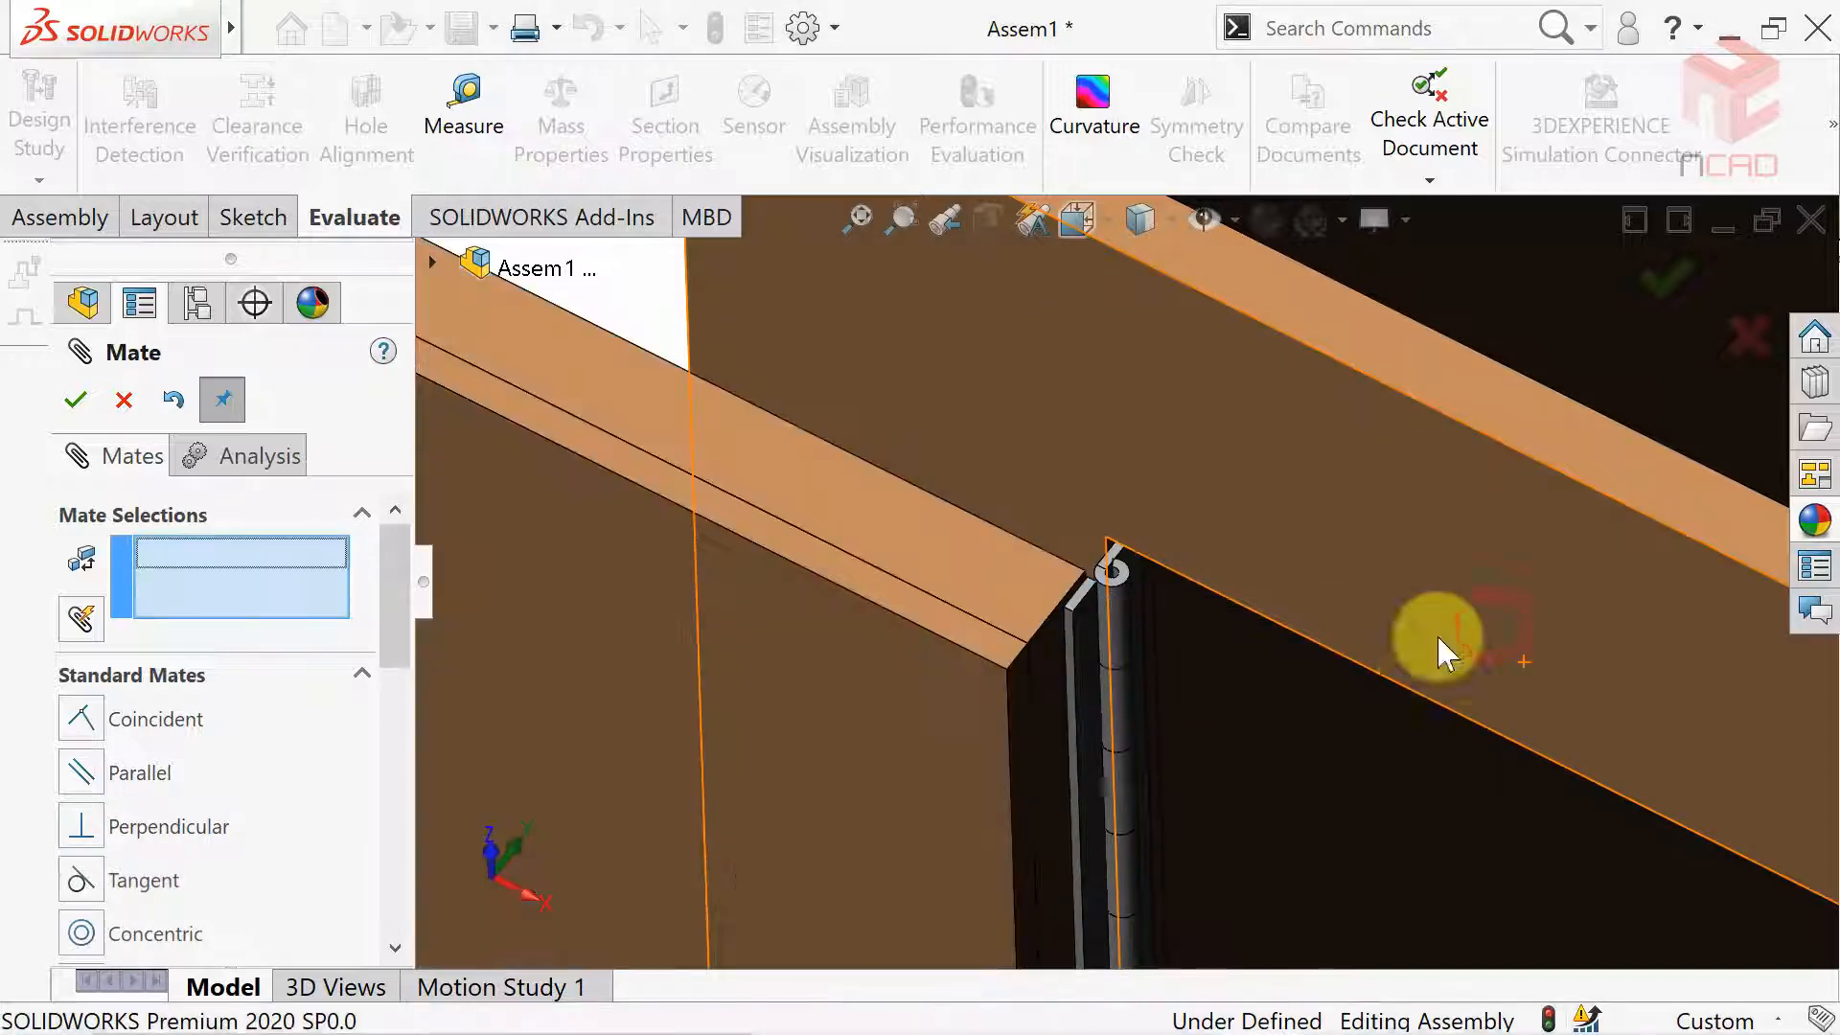
Add a coincident mate between the flat rim face on the door molding's profiled side and hinge_1's leaf edge beside the knuckle, and finish mating.
{"action": "scroll", "coordinate": [968, 422], "scroll_direction": "up", "scroll_amount": 8}
{"action": "middle_click_drag", "start_coordinate": [1089, 595], "coordinate": [1130, 904]}
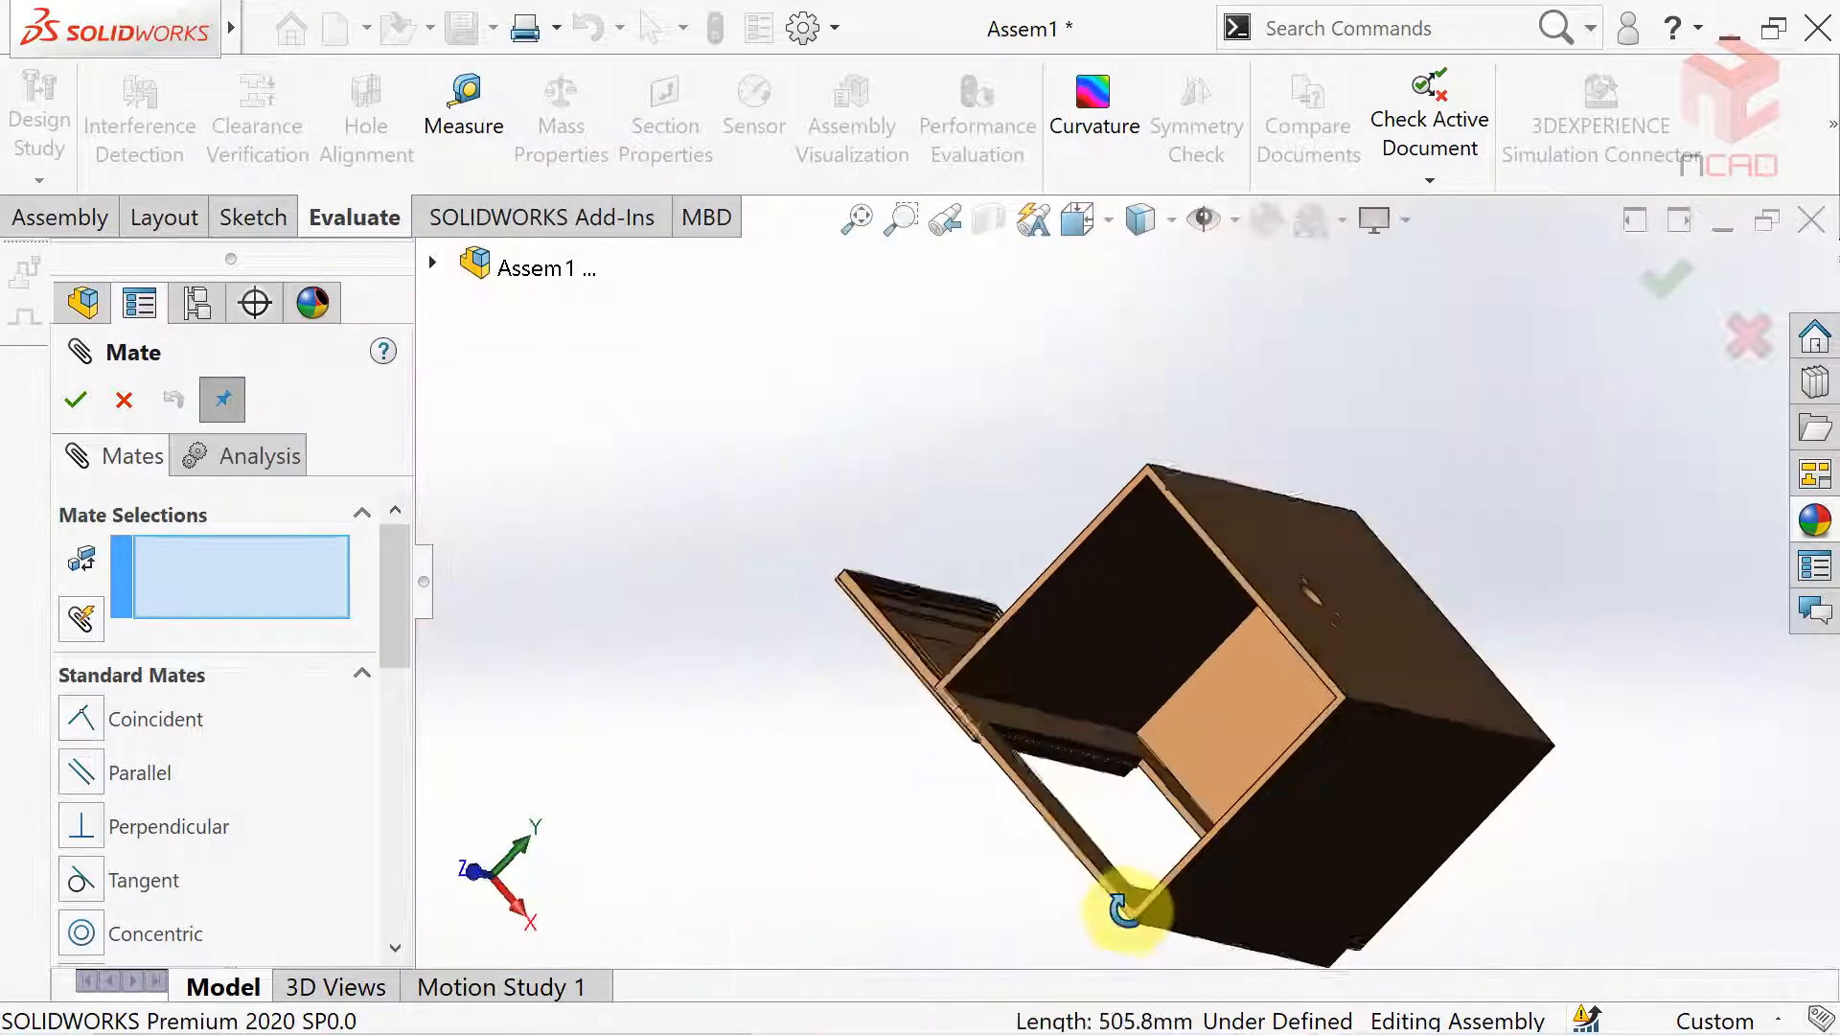
{"action": "scroll", "coordinate": [889, 690], "scroll_direction": "down", "scroll_amount": 10}
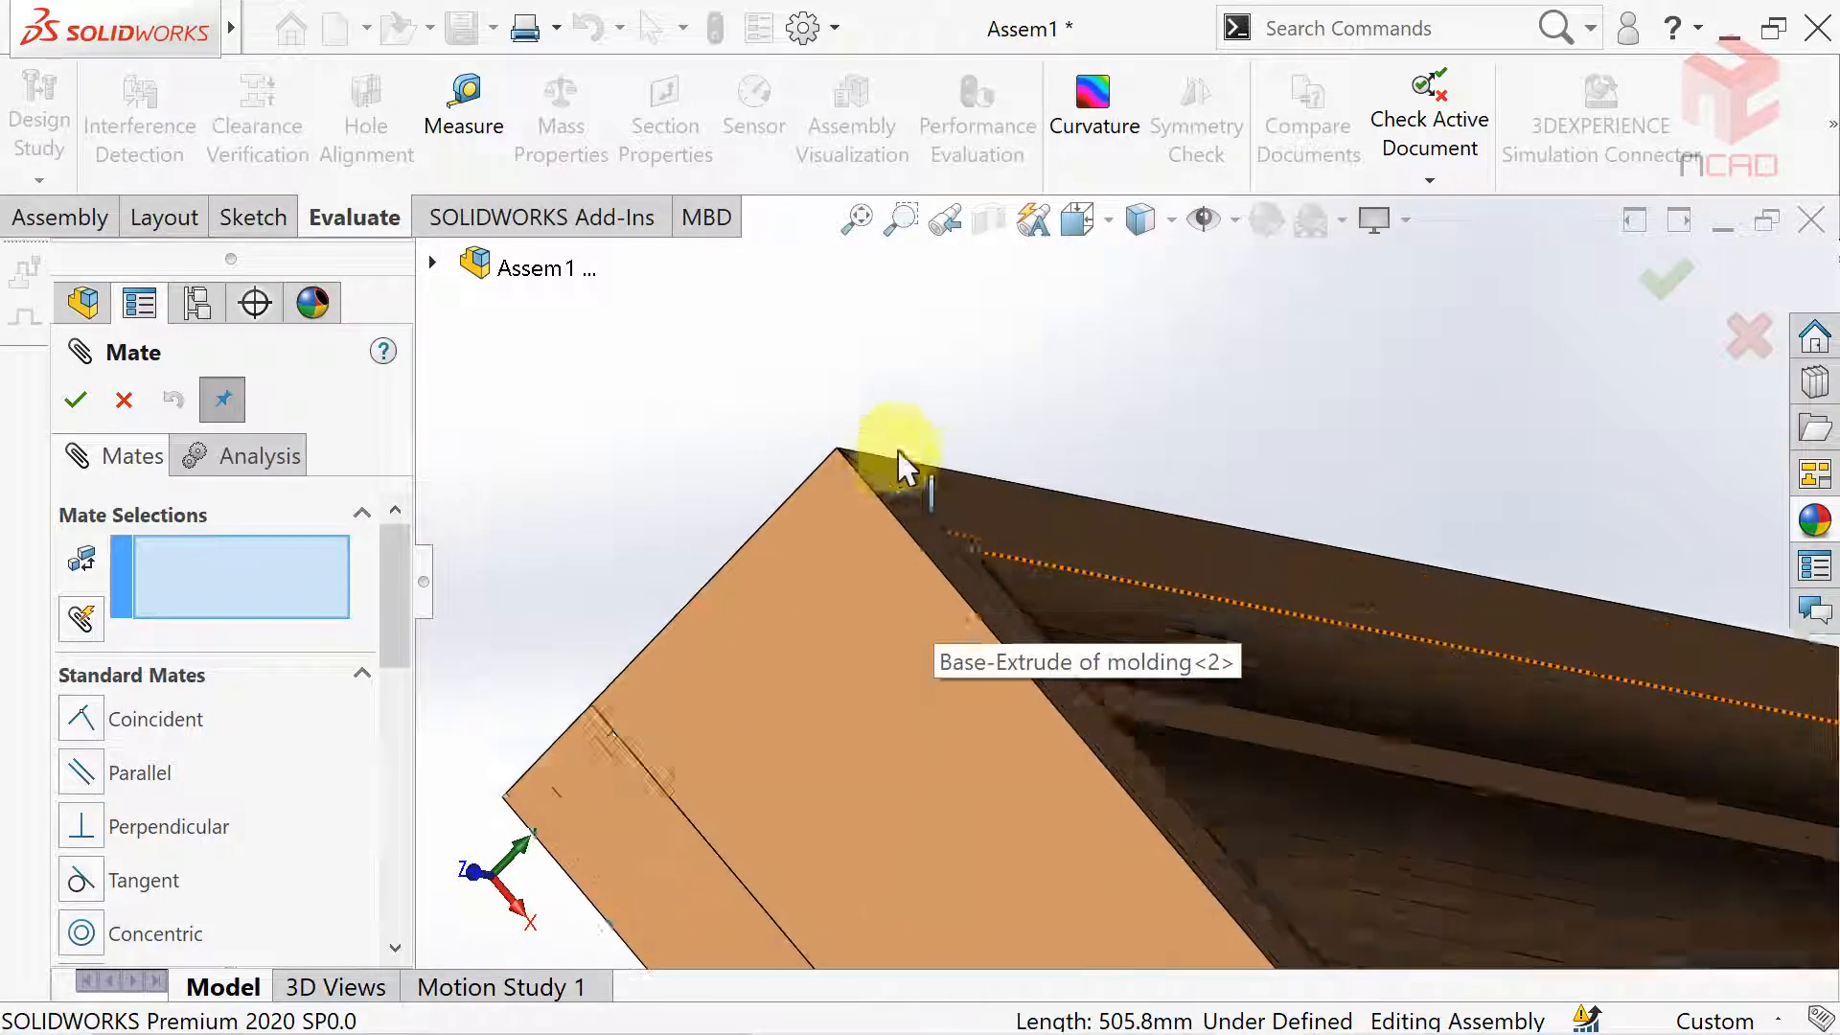
{"action": "left_click", "coordinate": [928, 537]}
{"action": "scroll", "coordinate": [863, 452], "scroll_direction": "up", "scroll_amount": 10}
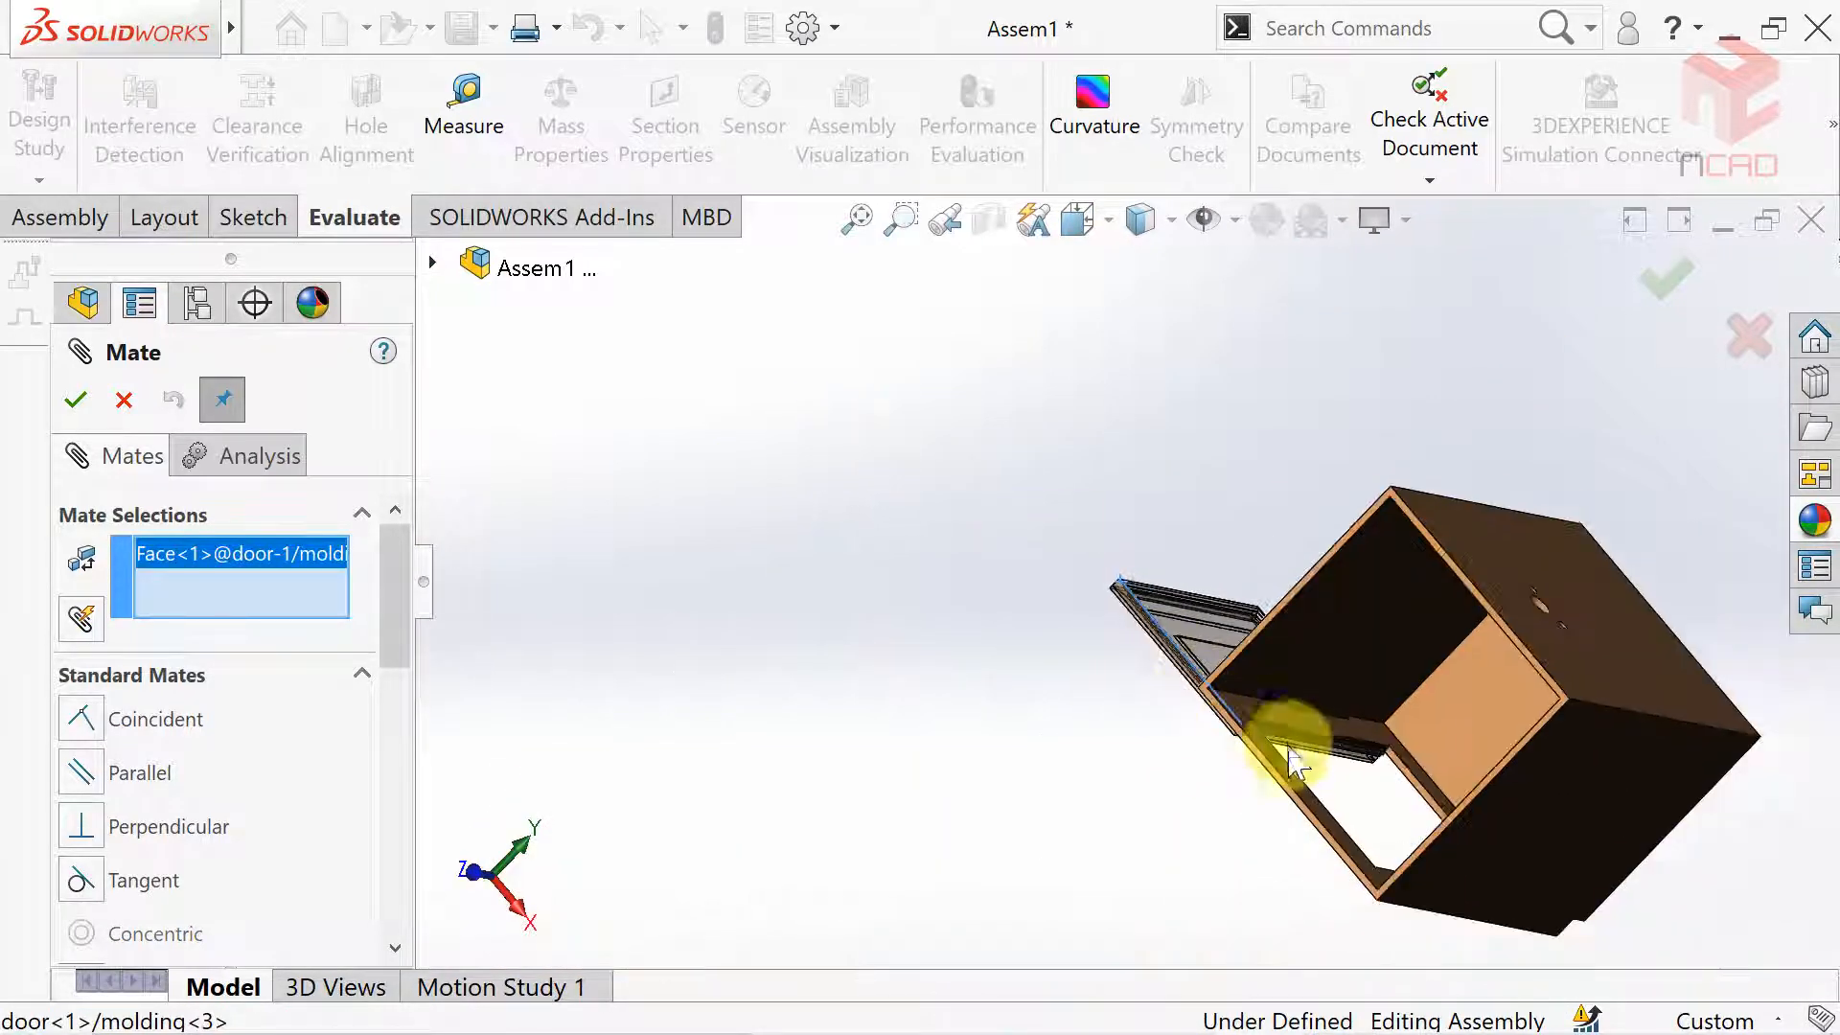
{"action": "middle_click_drag", "start_coordinate": [1285, 739], "coordinate": [1339, 624]}
{"action": "scroll", "coordinate": [1328, 652], "scroll_direction": "down", "scroll_amount": 10}
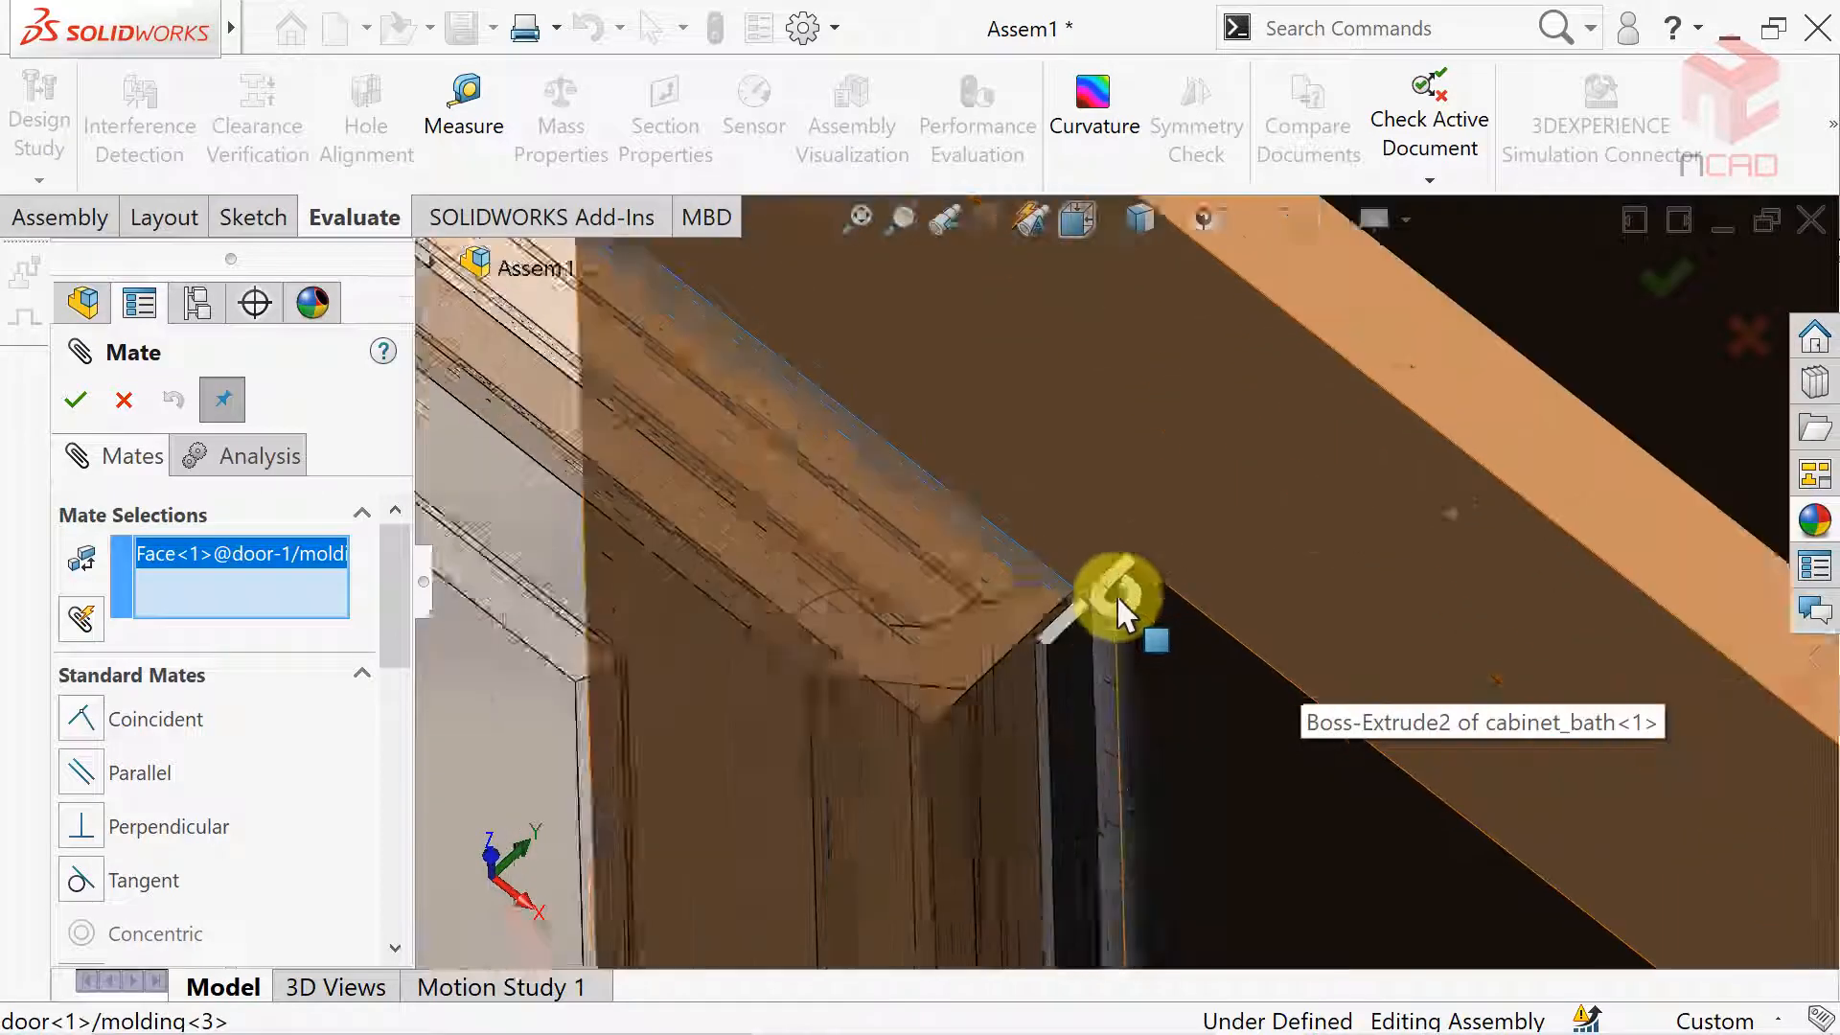
{"action": "scroll", "coordinate": [1112, 618], "scroll_direction": "down", "scroll_amount": 3}
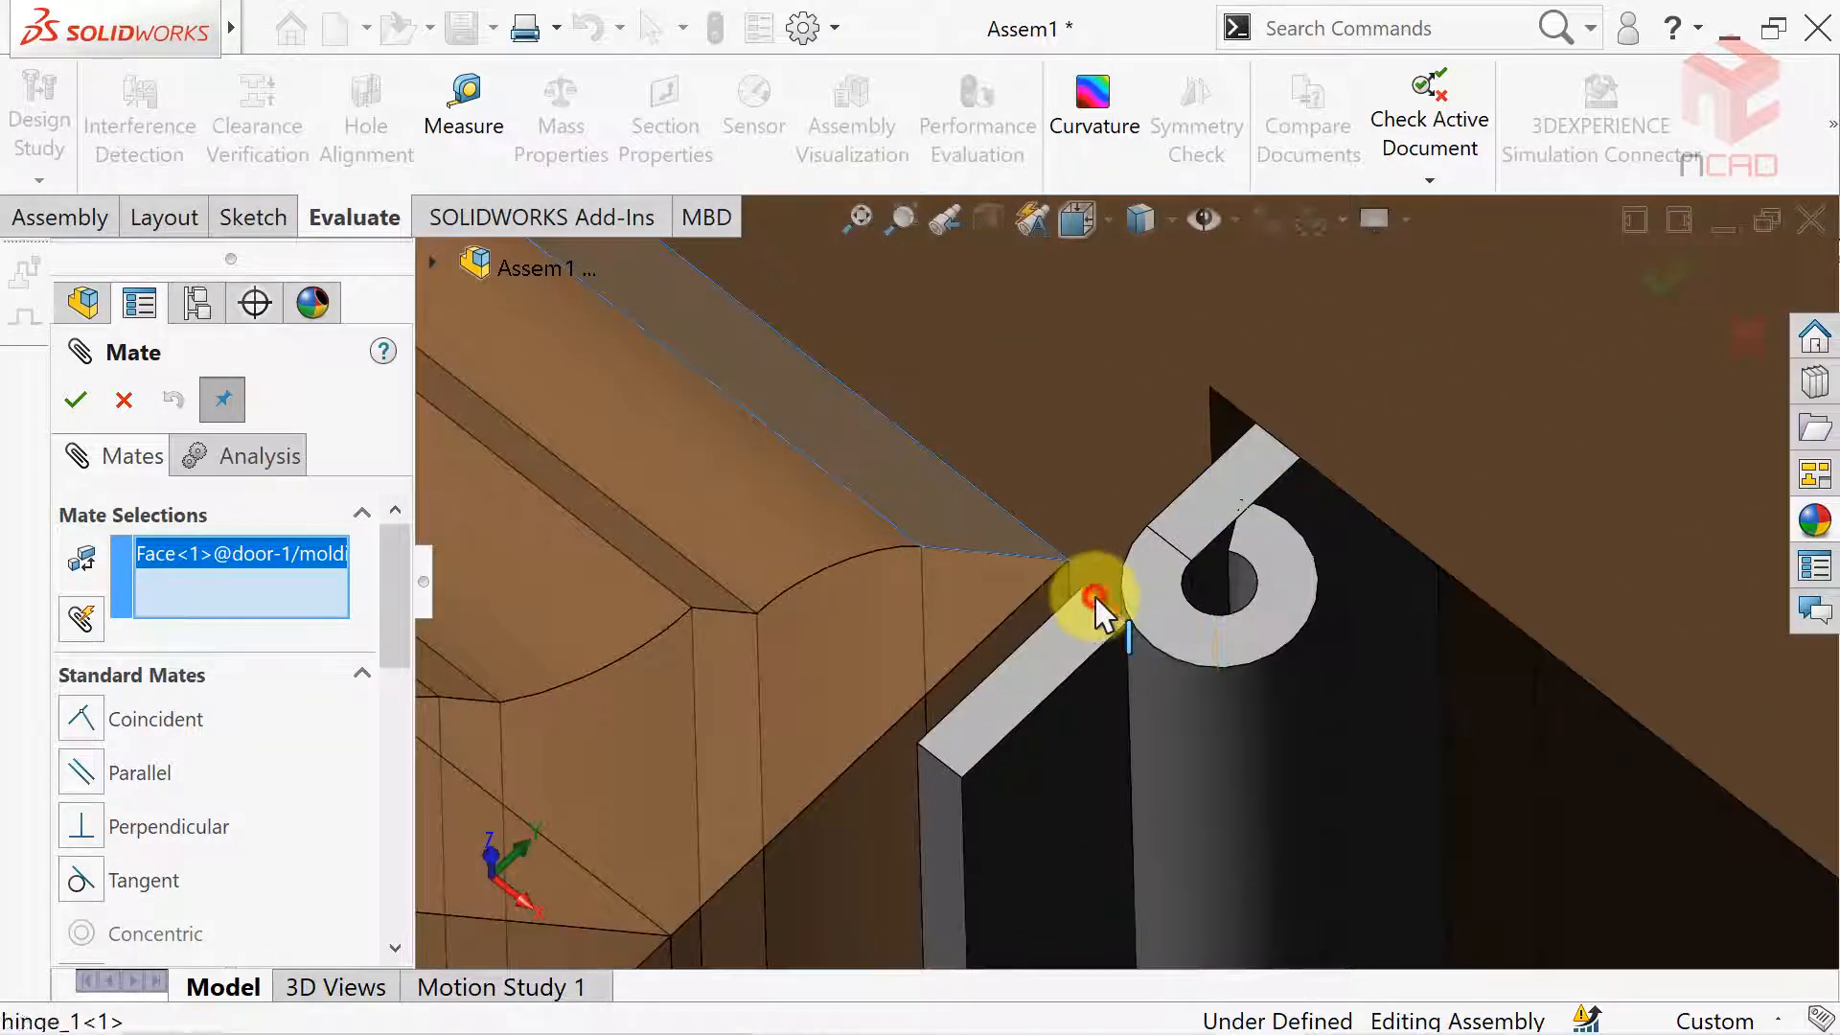
{"action": "left_click", "coordinate": [1095, 598]}
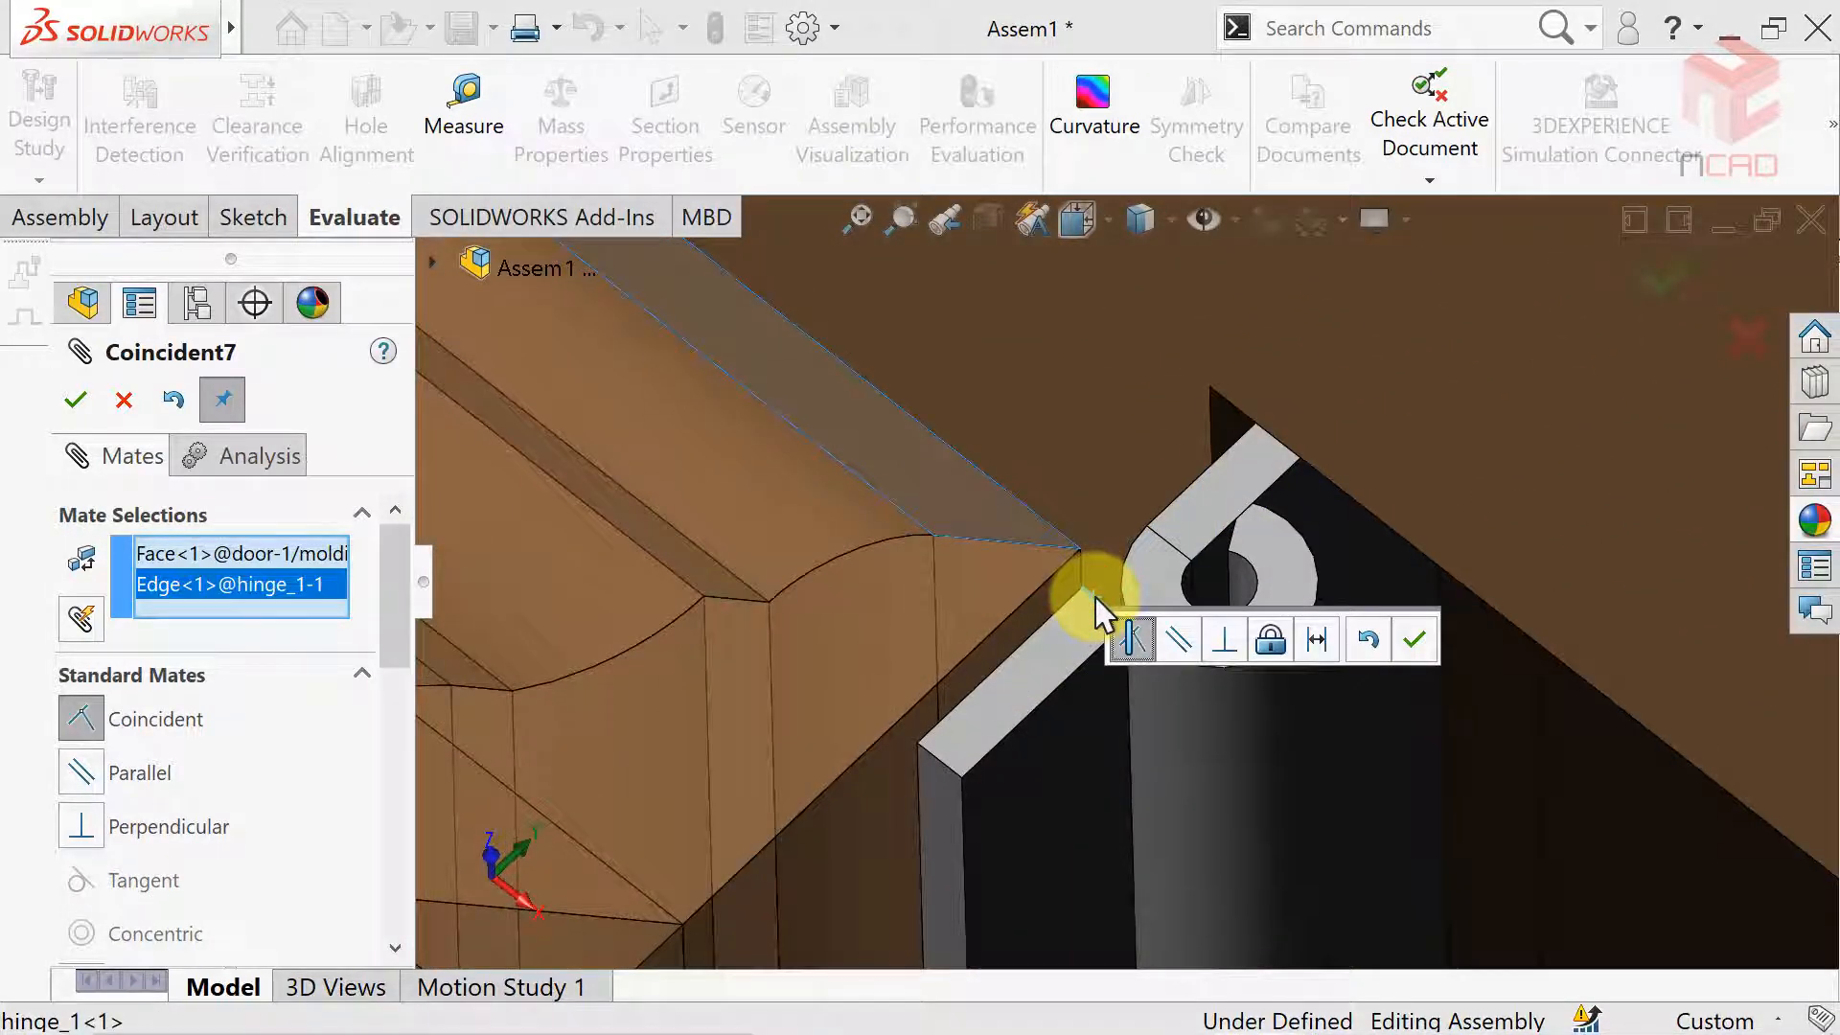
{"action": "left_click", "coordinate": [1411, 640]}
{"action": "scroll", "coordinate": [1021, 414], "scroll_direction": "up", "scroll_amount": 6}
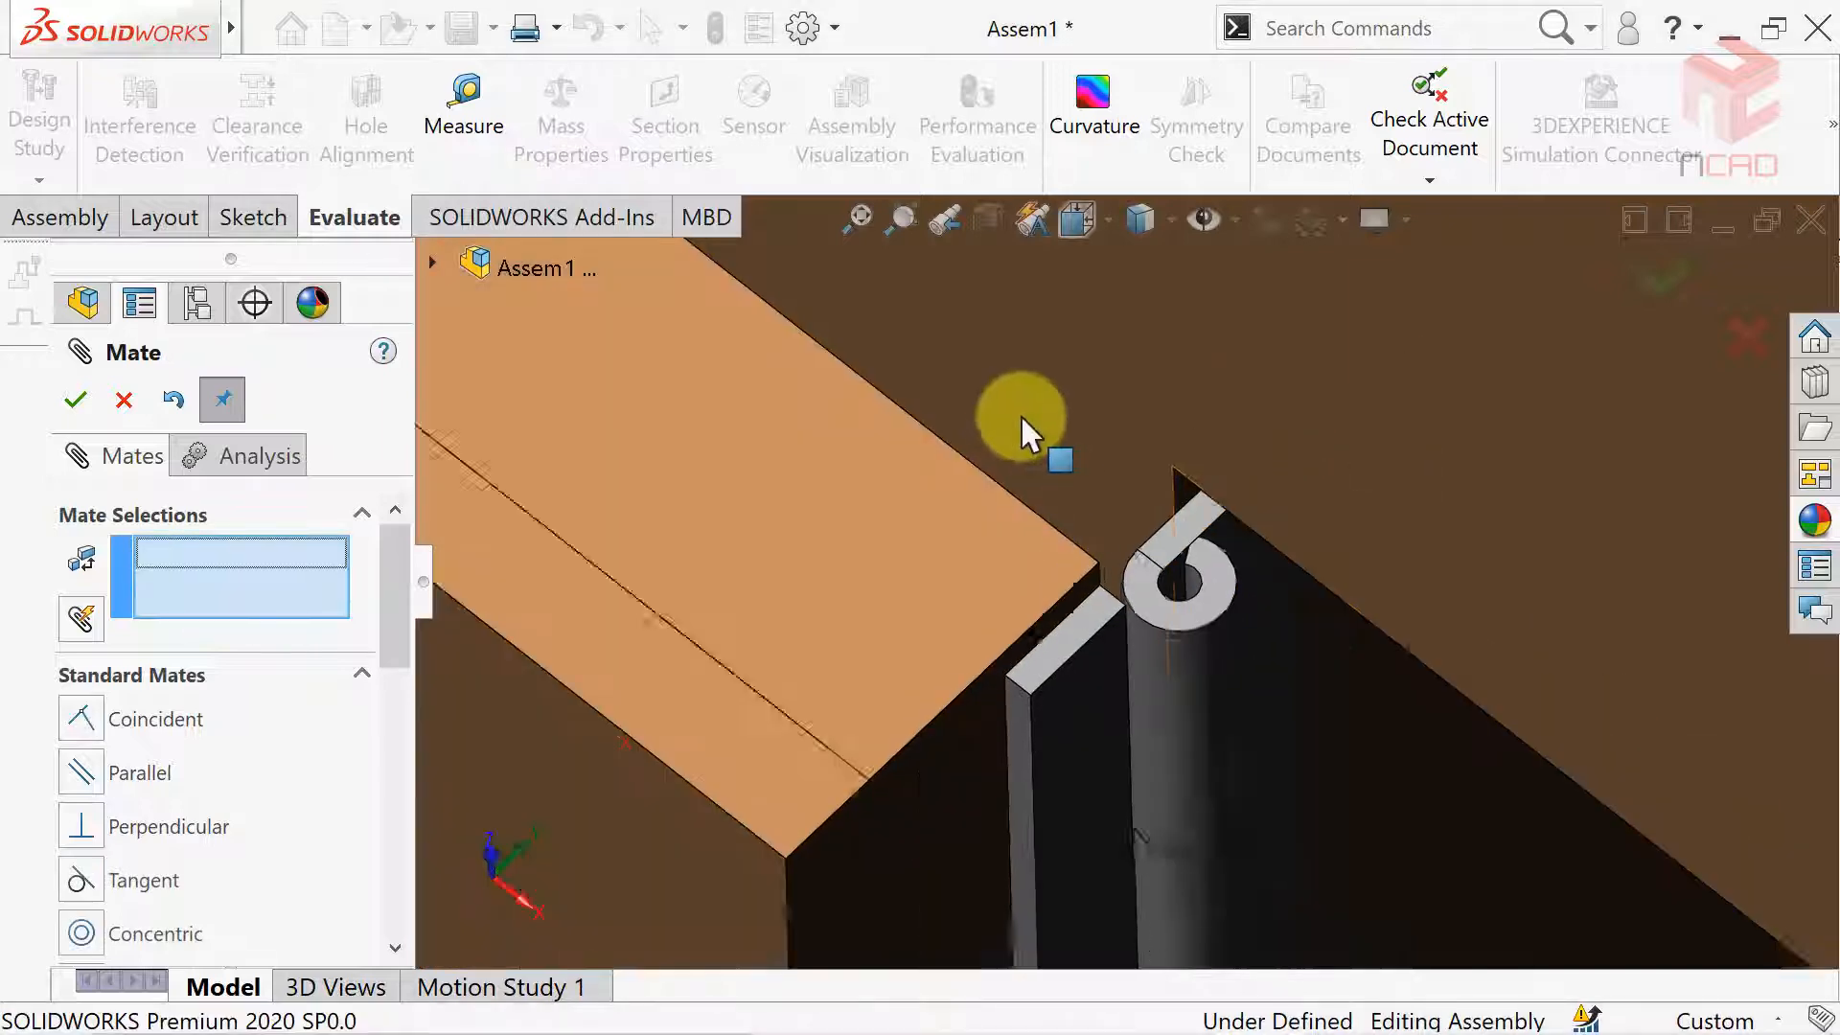
{"action": "scroll", "coordinate": [1138, 592], "scroll_direction": "up", "scroll_amount": 4}
{"action": "scroll", "coordinate": [1151, 662], "scroll_direction": "down", "scroll_amount": 2}
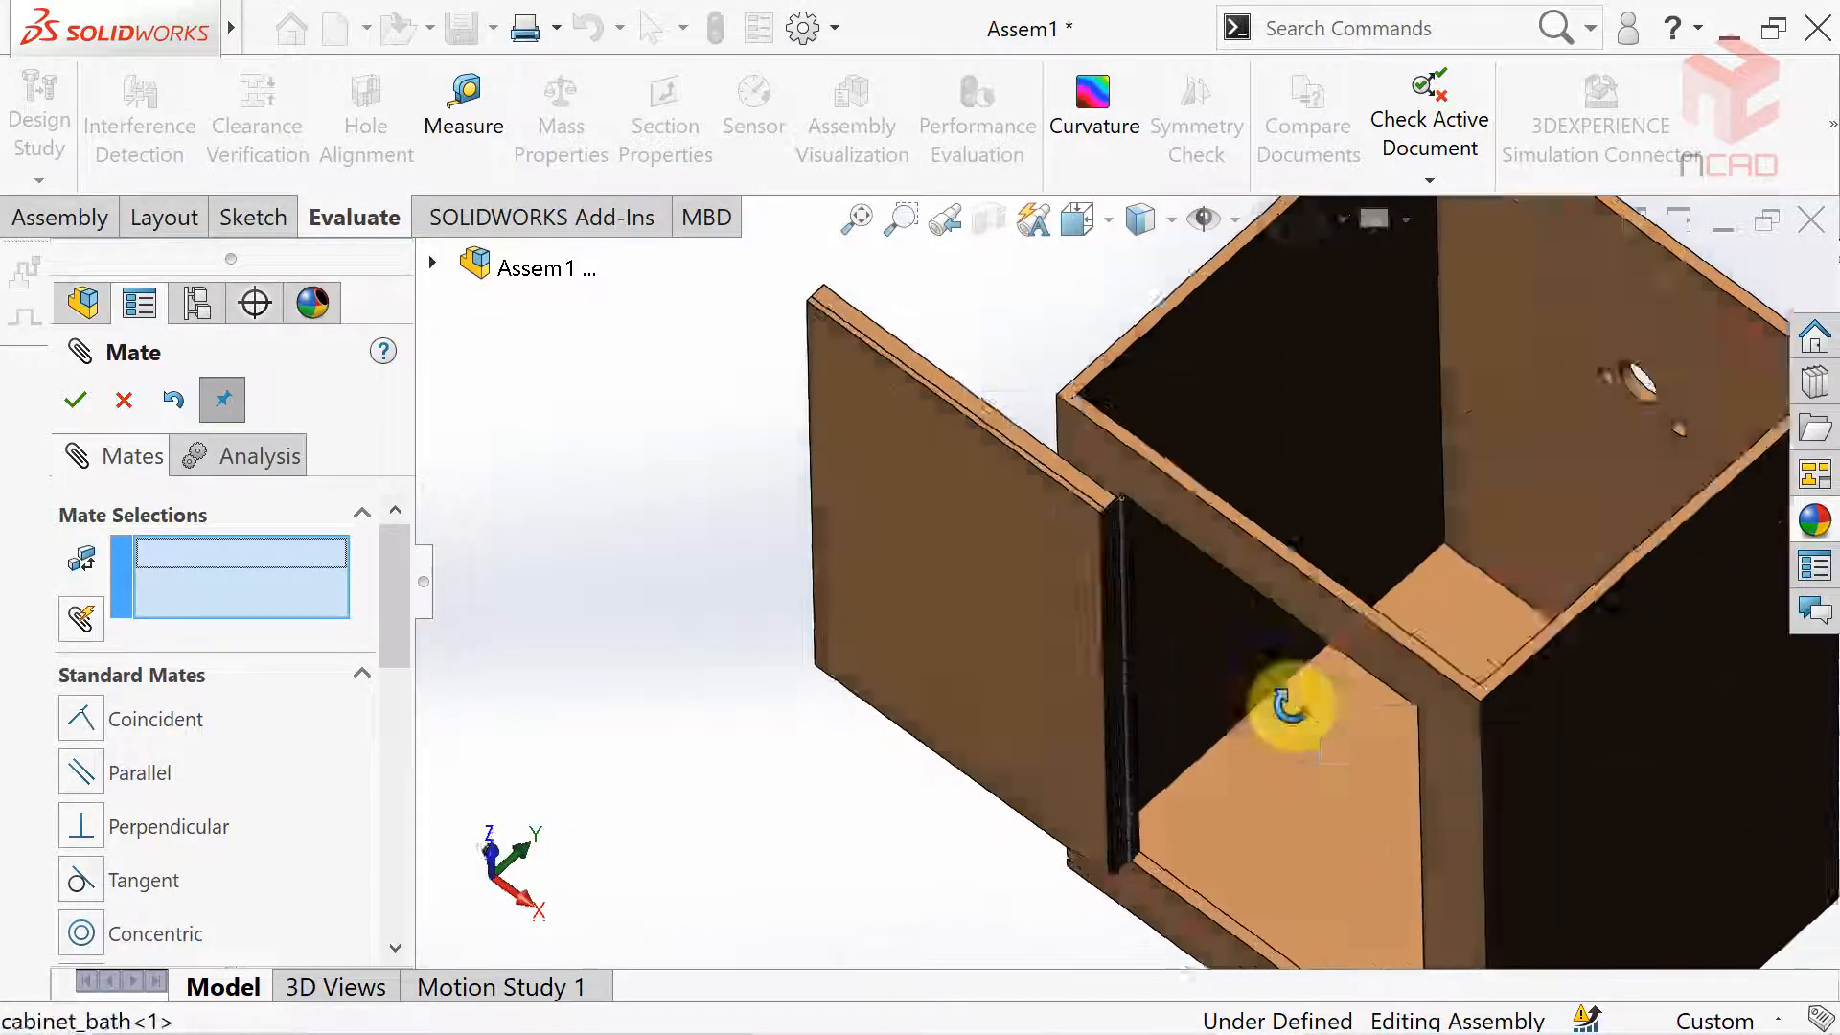
{"action": "middle_click_drag", "start_coordinate": [1285, 706], "coordinate": [1282, 639]}
{"action": "left_click", "coordinate": [76, 400]}
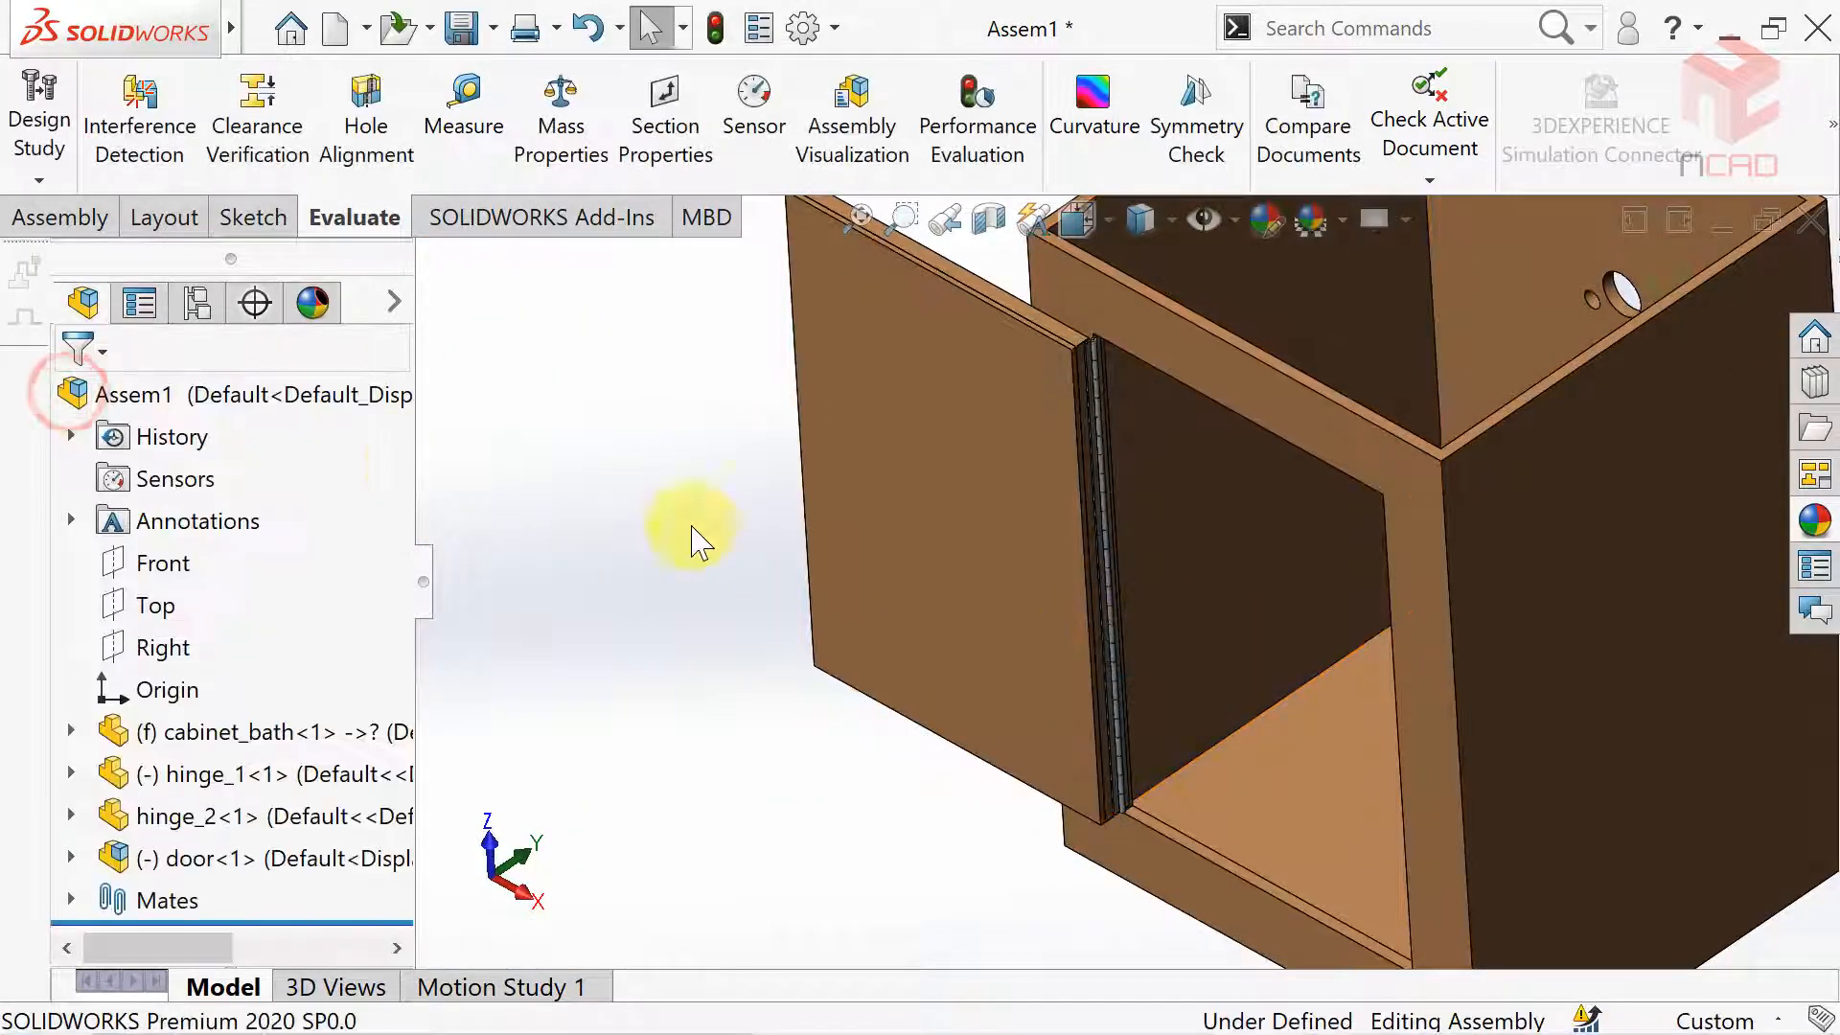
Swing the door about its hinge to test the opening motion, leaving it open beside the cabinet.
{"action": "scroll", "coordinate": [1307, 555], "scroll_direction": "up", "scroll_amount": 6}
{"action": "scroll", "coordinate": [1337, 506], "scroll_direction": "down", "scroll_amount": 3}
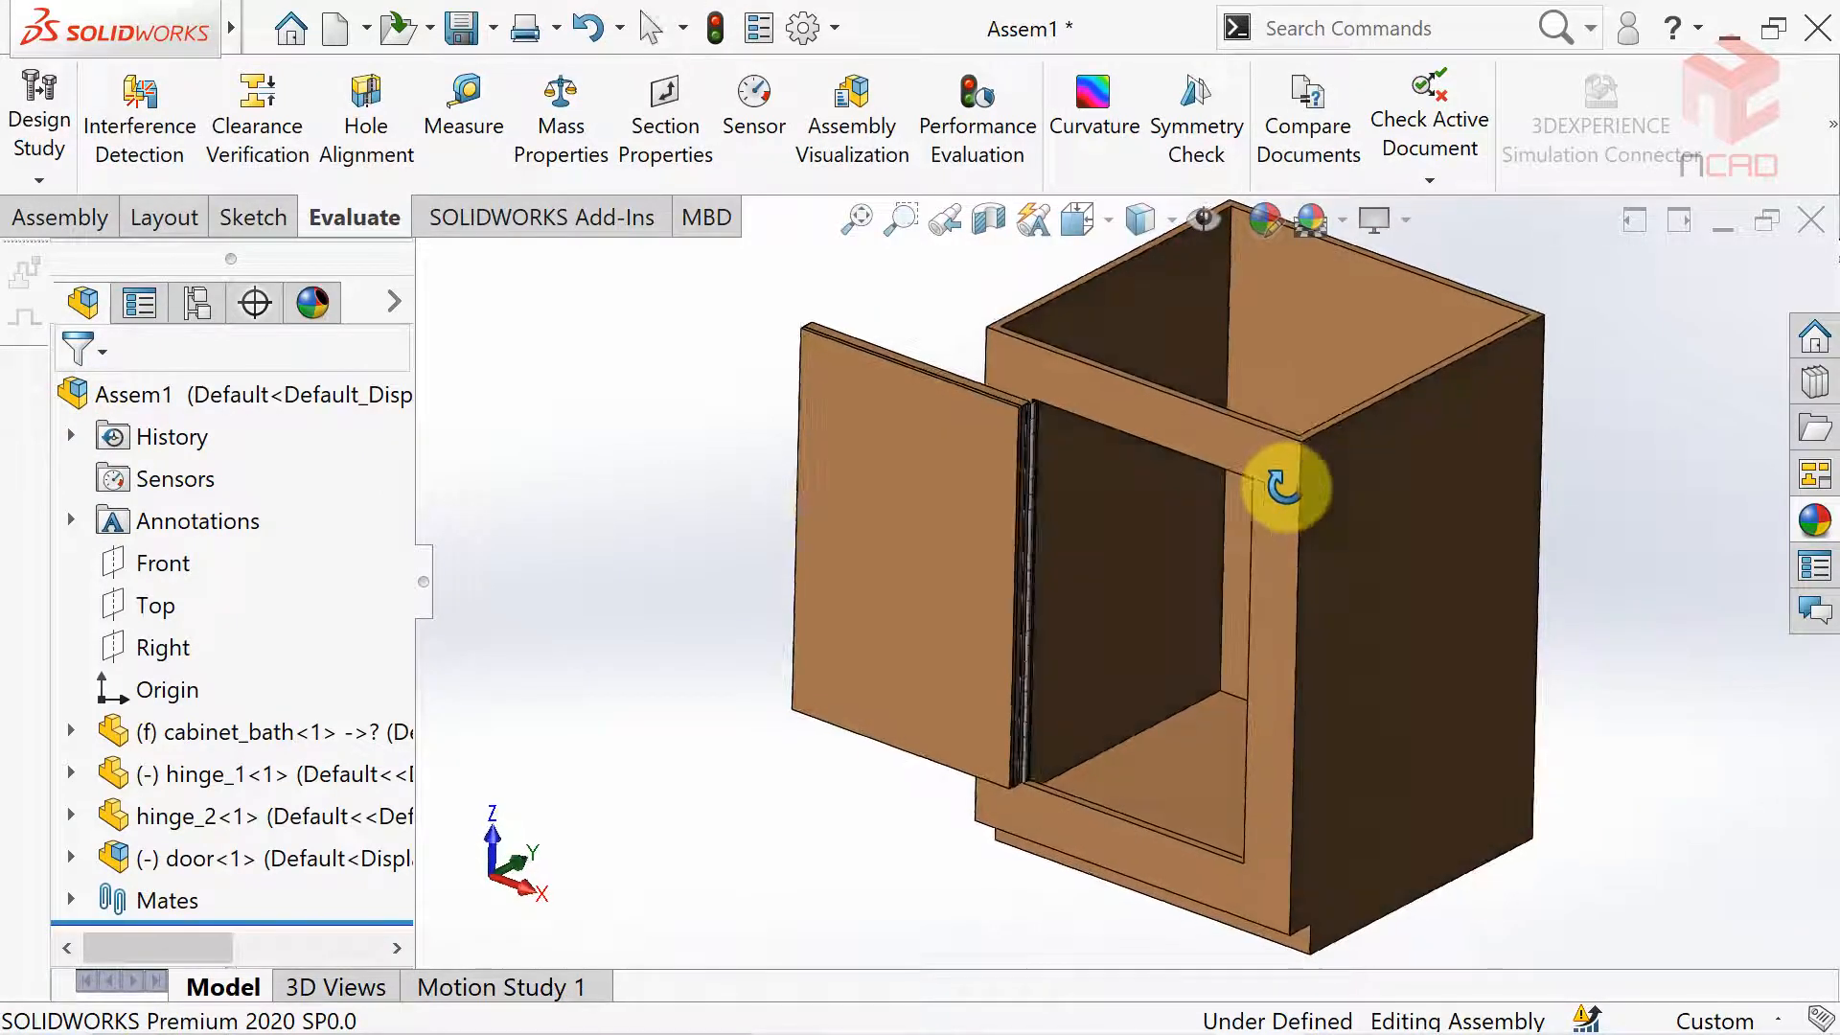
{"action": "middle_click_drag", "start_coordinate": [1286, 485], "coordinate": [750, 671]}
{"action": "left_click_drag", "start_coordinate": [749, 671], "coordinate": [801, 621]}
{"action": "scroll", "coordinate": [1411, 493], "scroll_direction": "up", "scroll_amount": 2}
{"action": "middle_click_drag", "start_coordinate": [1418, 476], "coordinate": [1395, 475]}
{"action": "scroll", "coordinate": [1395, 476], "scroll_direction": "down", "scroll_amount": 1}
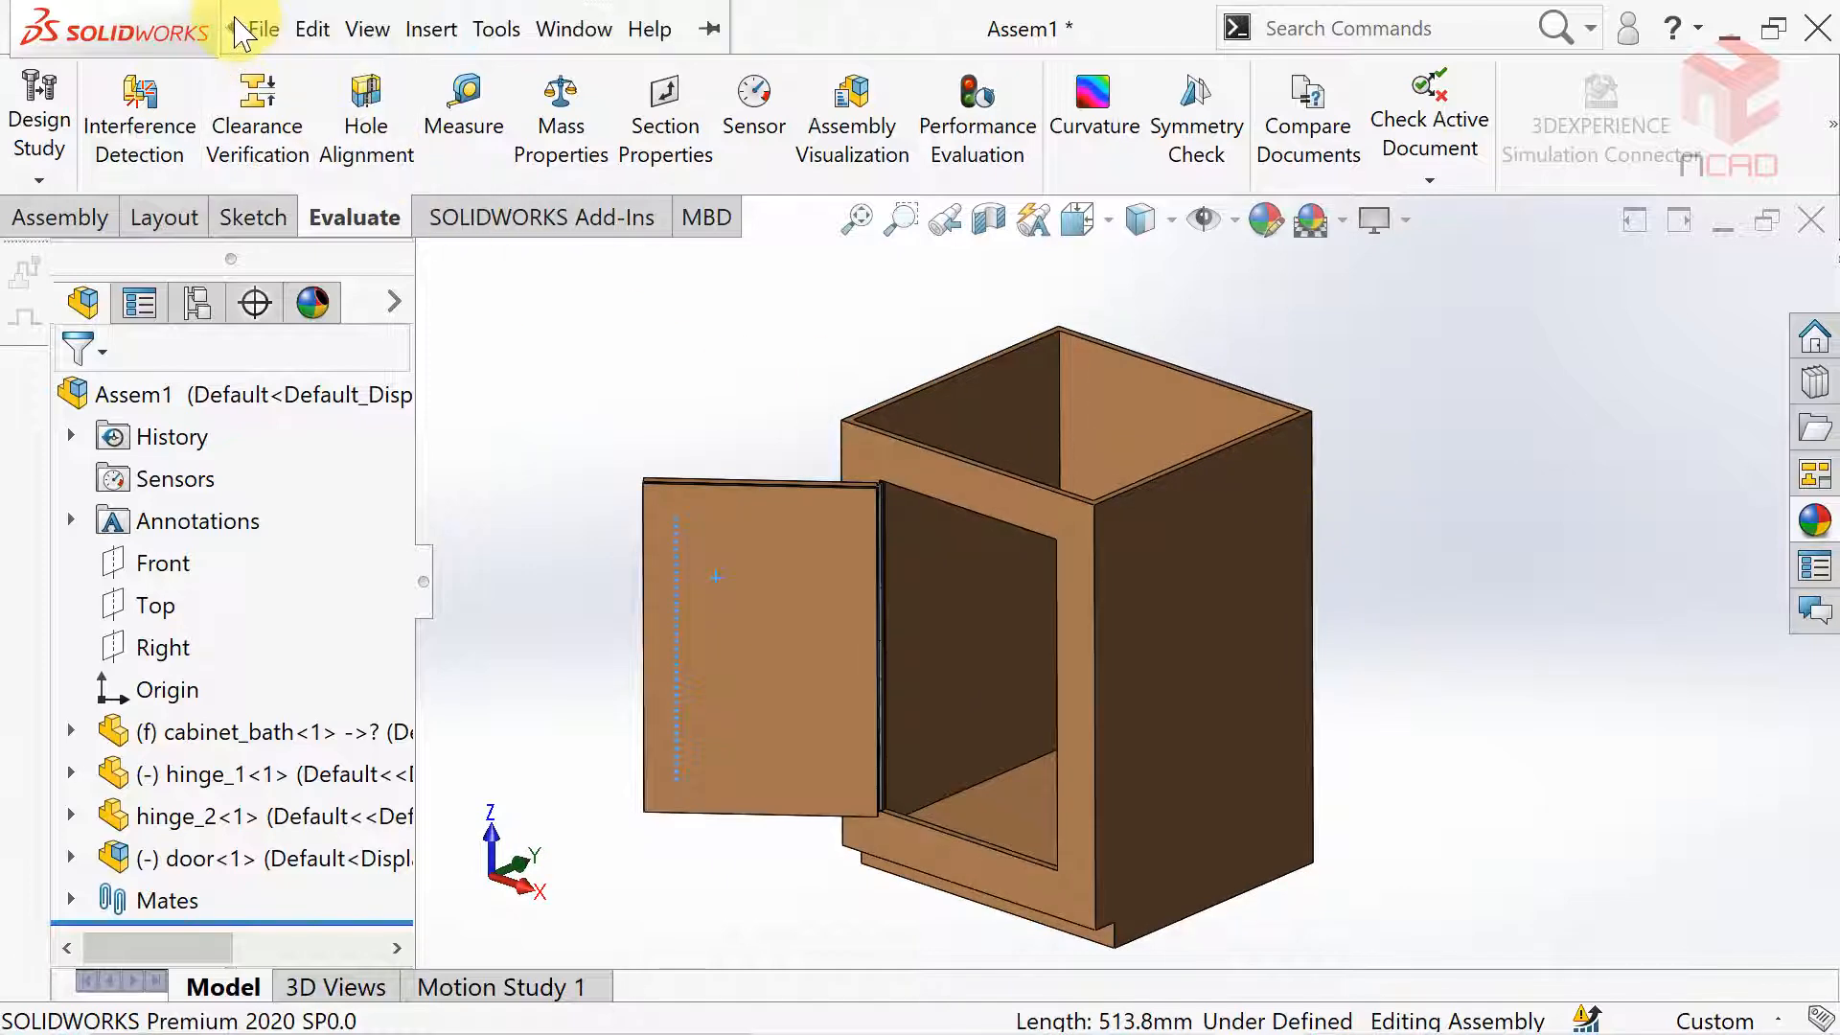
Save the assembly as cabinet.SLDASM in the Cabinet Subassembly folder.
{"action": "left_click", "coordinate": [253, 29]}
{"action": "left_click", "coordinate": [377, 485]}
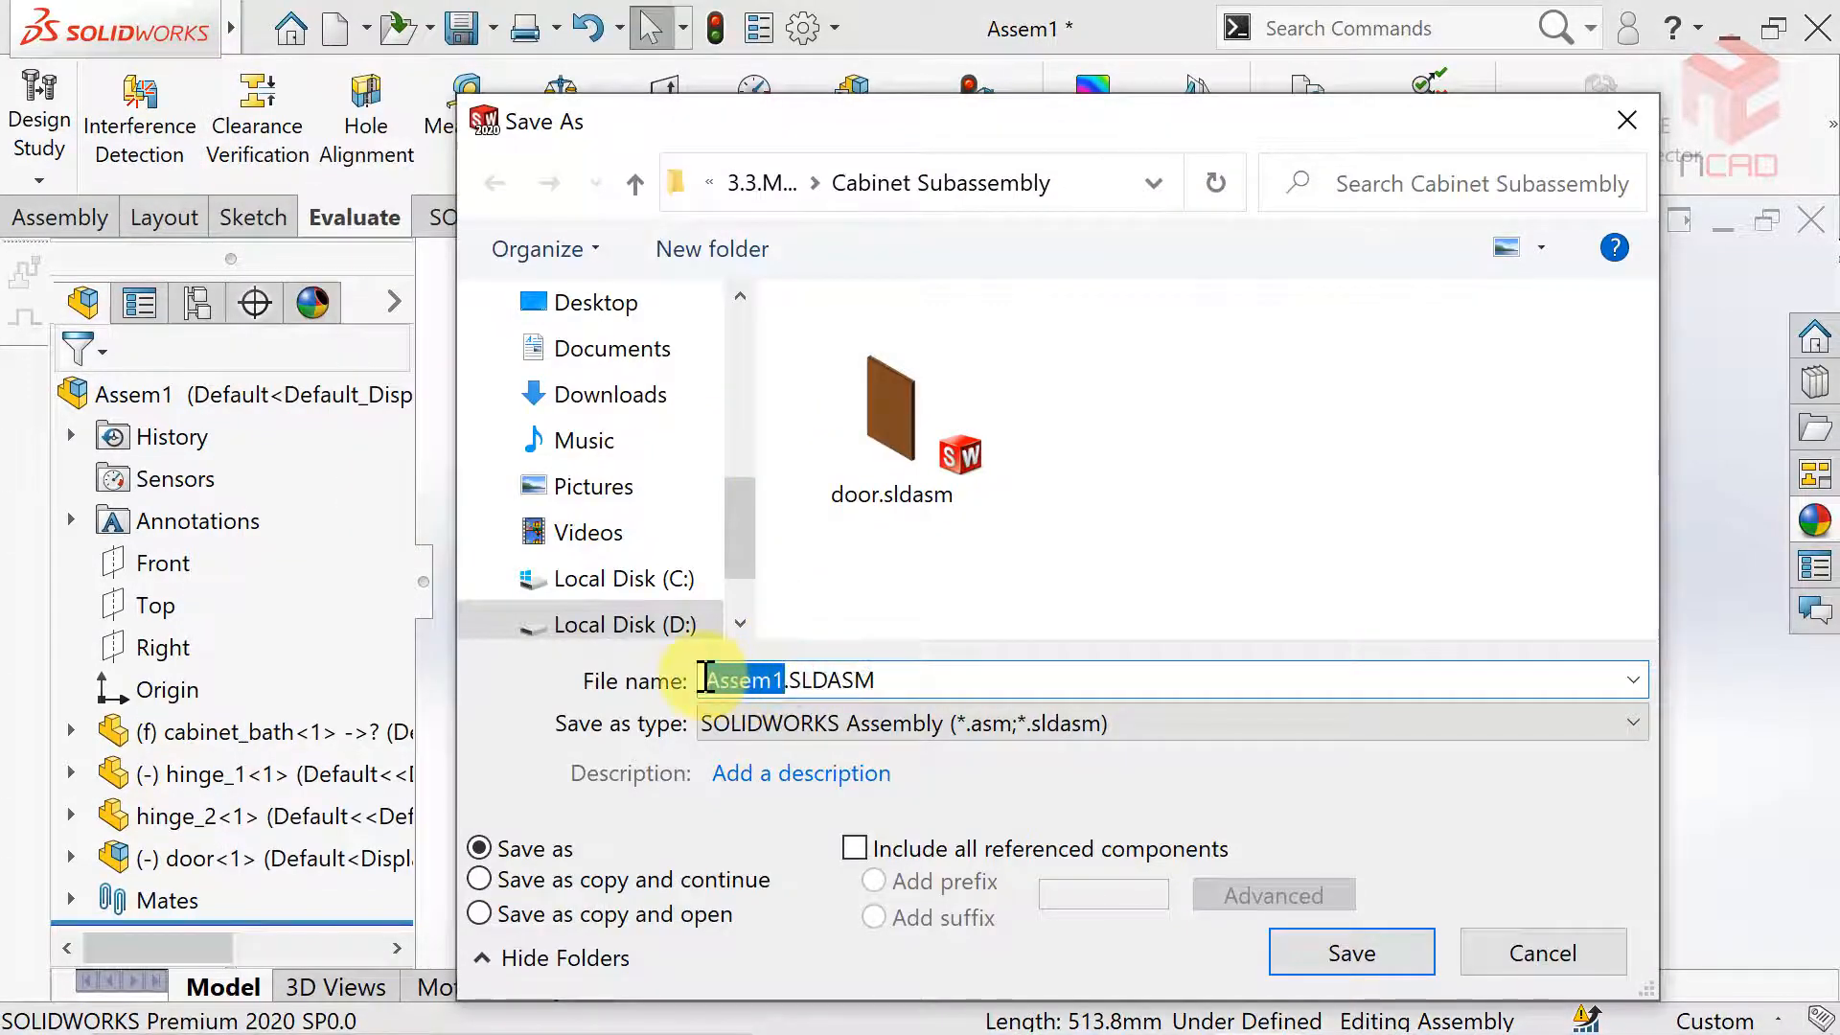
{"action": "type", "text": "cabinet"}
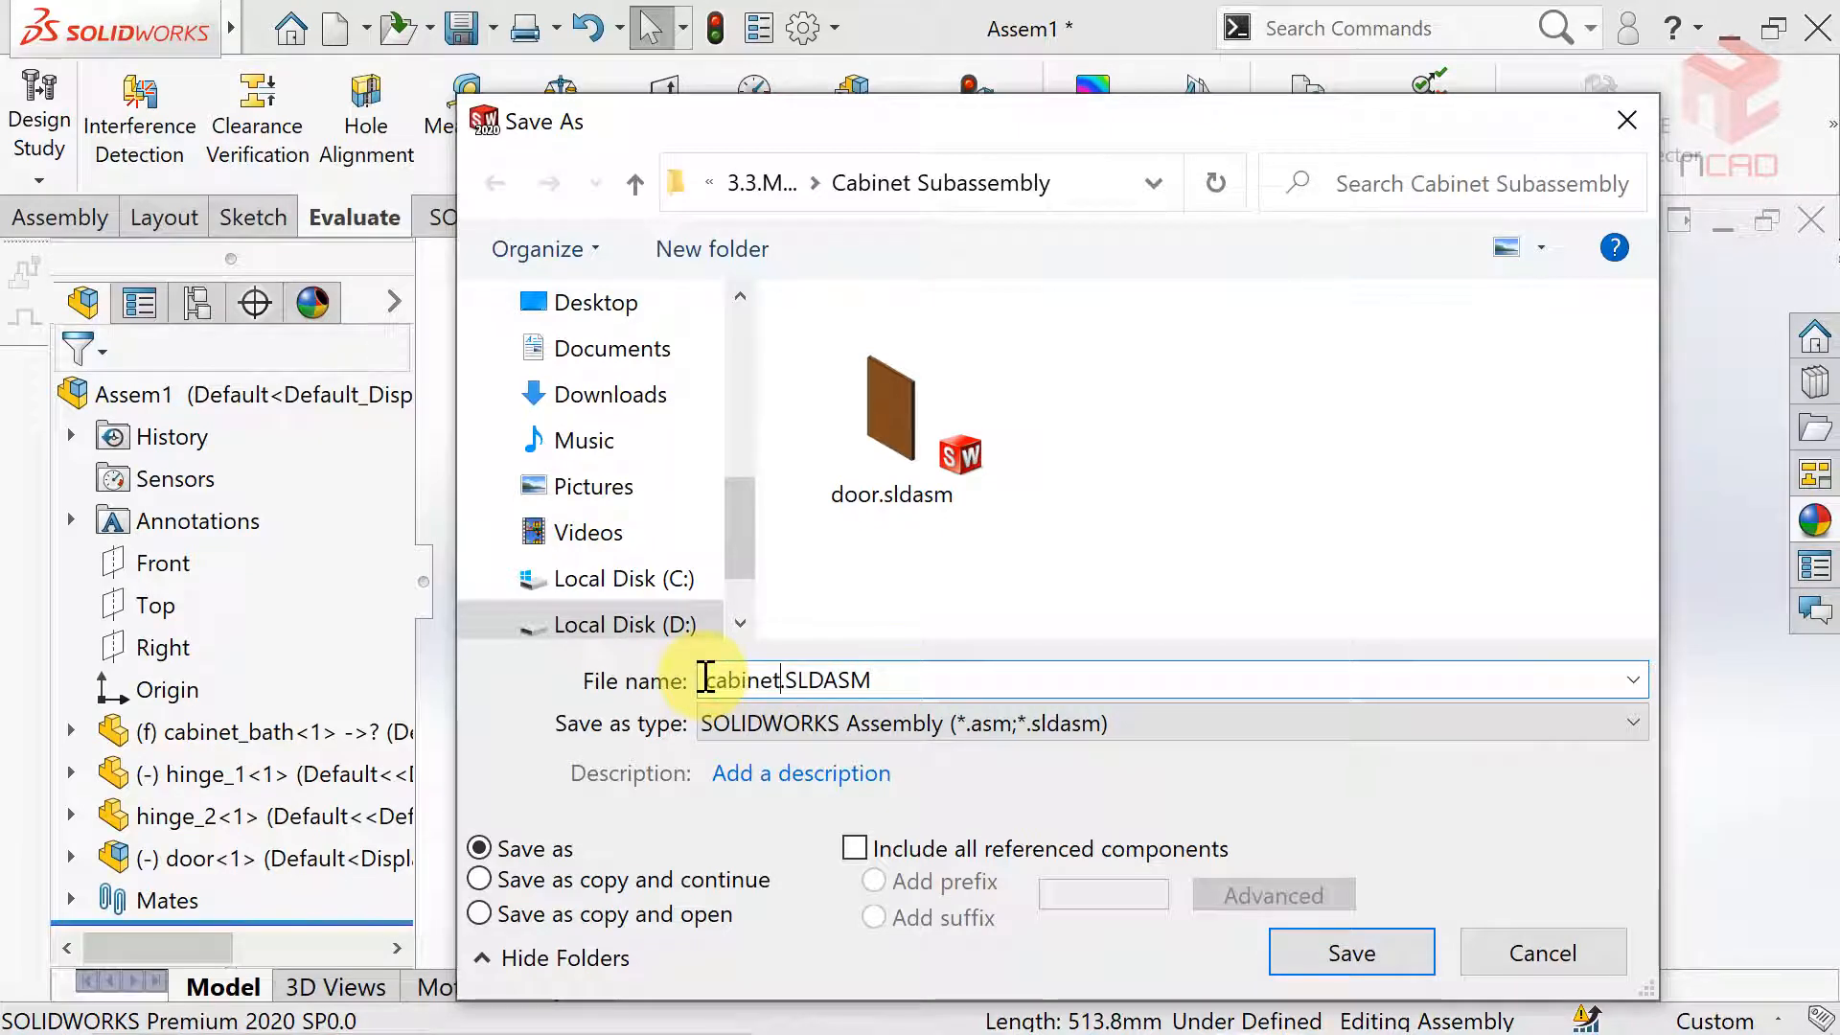
{"action": "key", "text": "Return"}
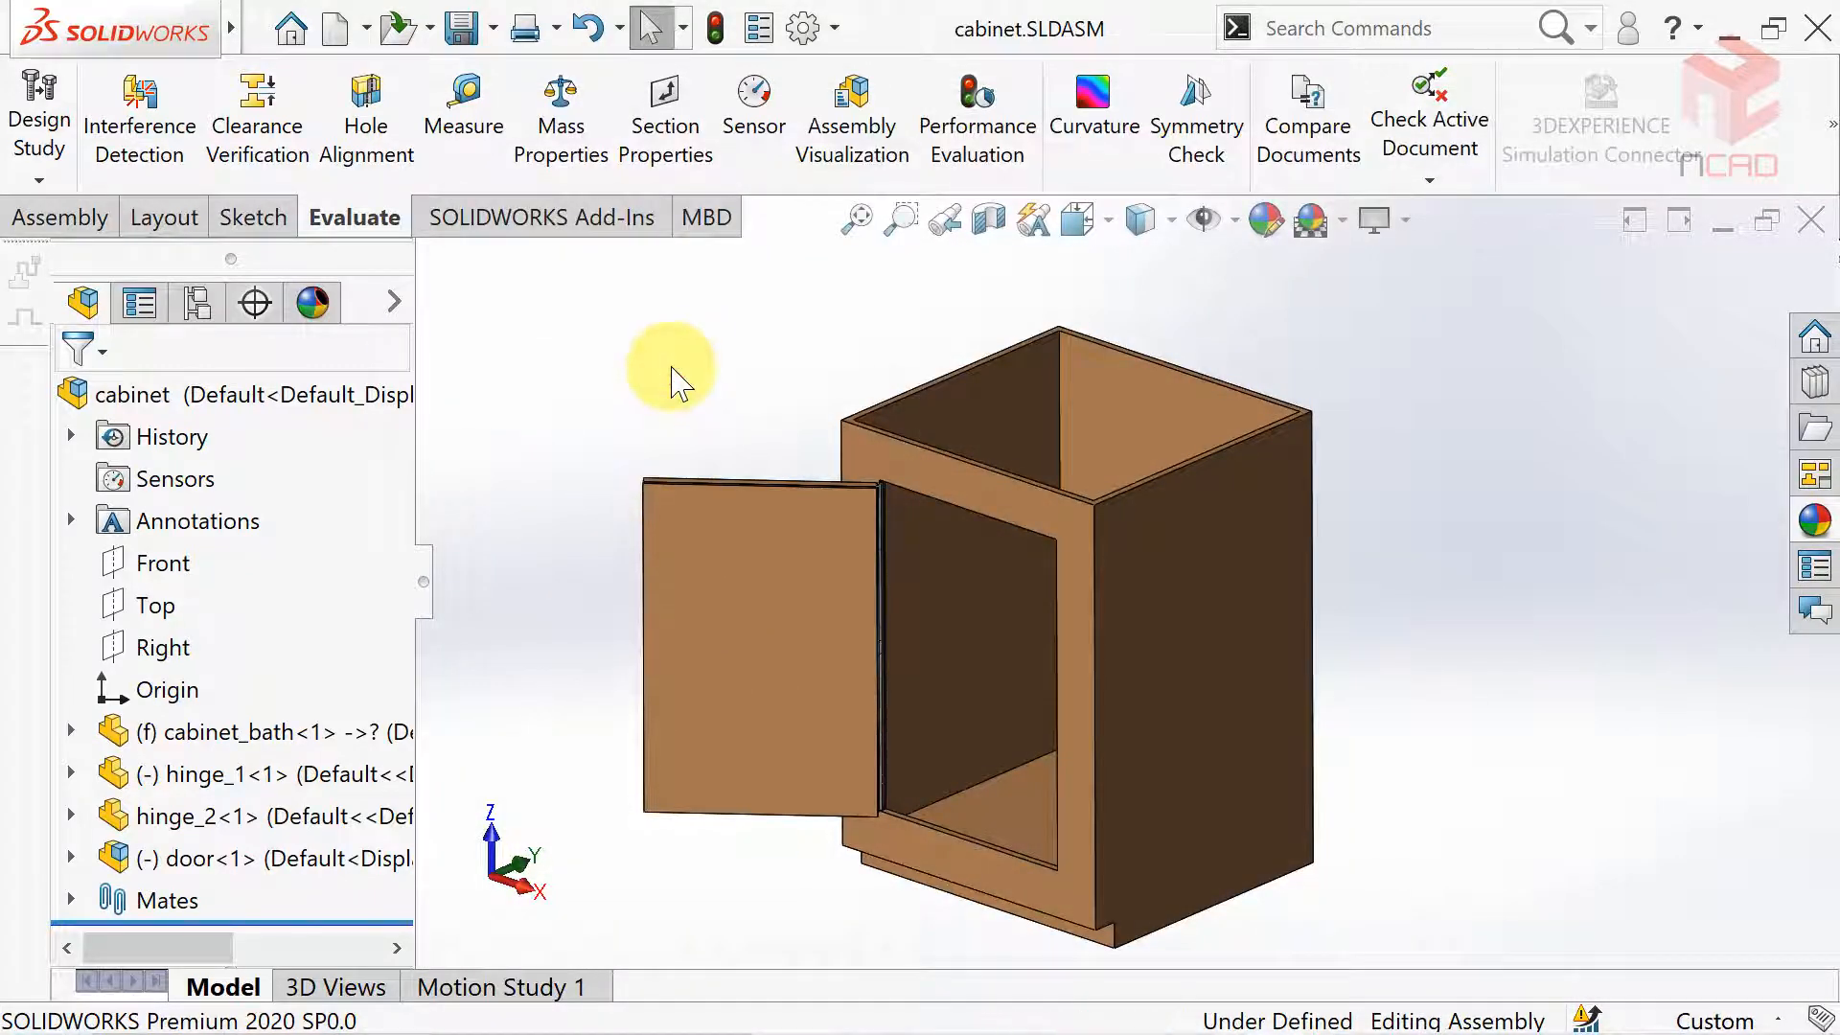